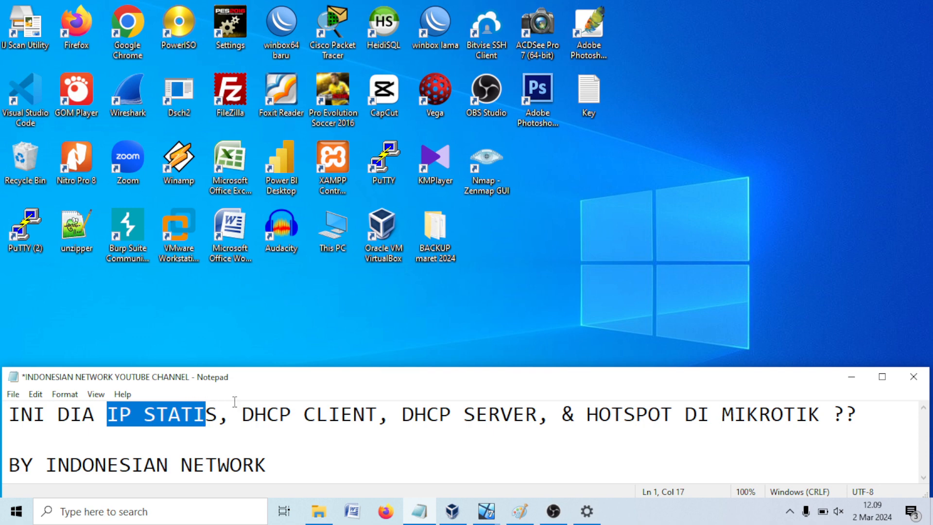
Step: Highlight the DHCP CLIENT and IP STATIS topics in the Notepad title, then switch to Paint
left_click_drag(242, 414, 534, 417)
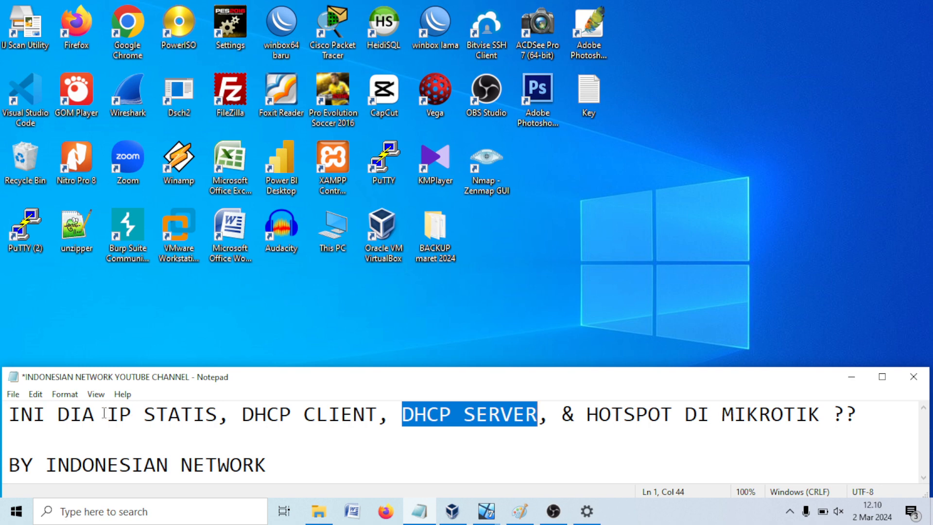
left_click_drag(109, 414, 215, 417)
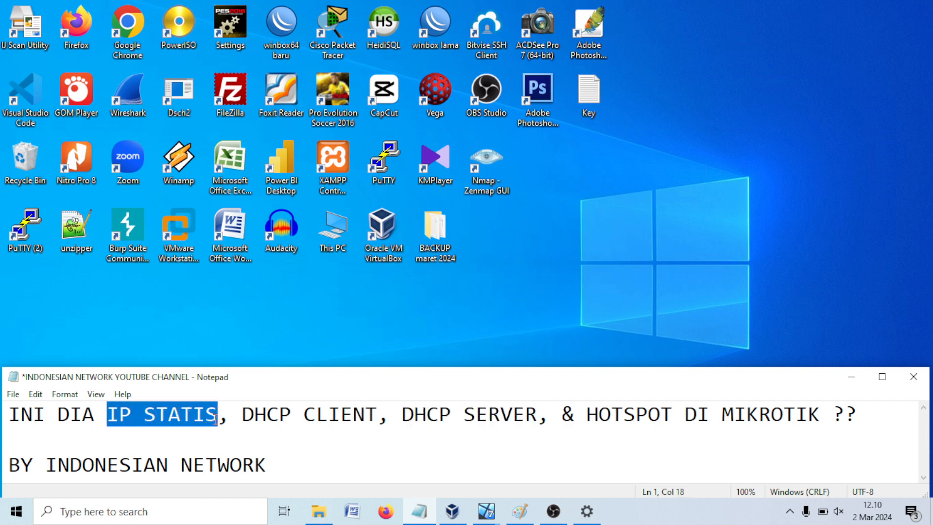
left_click_drag(242, 414, 516, 425)
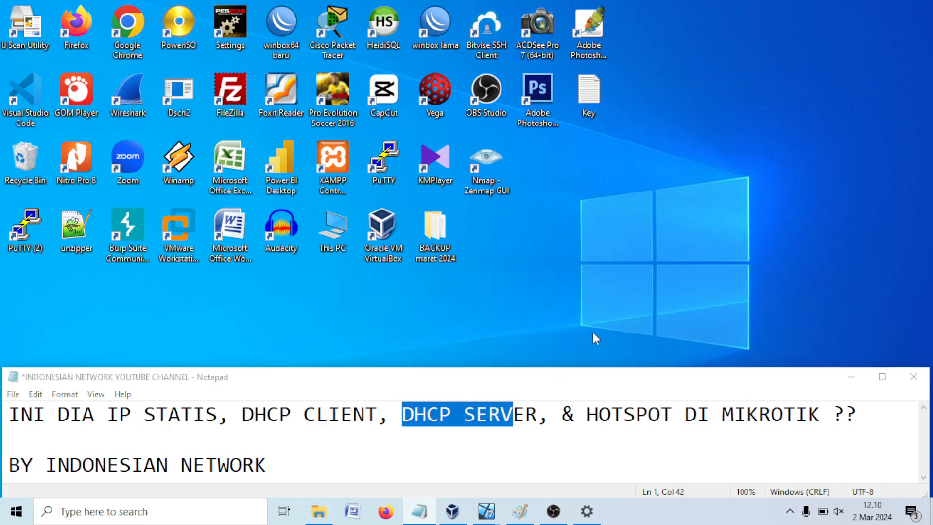
left_click(669, 427)
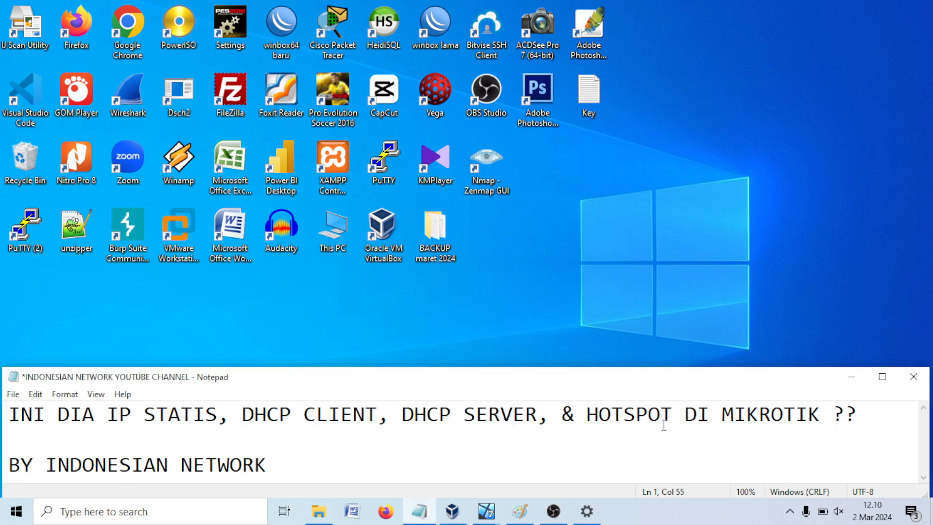
left_click(526, 510)
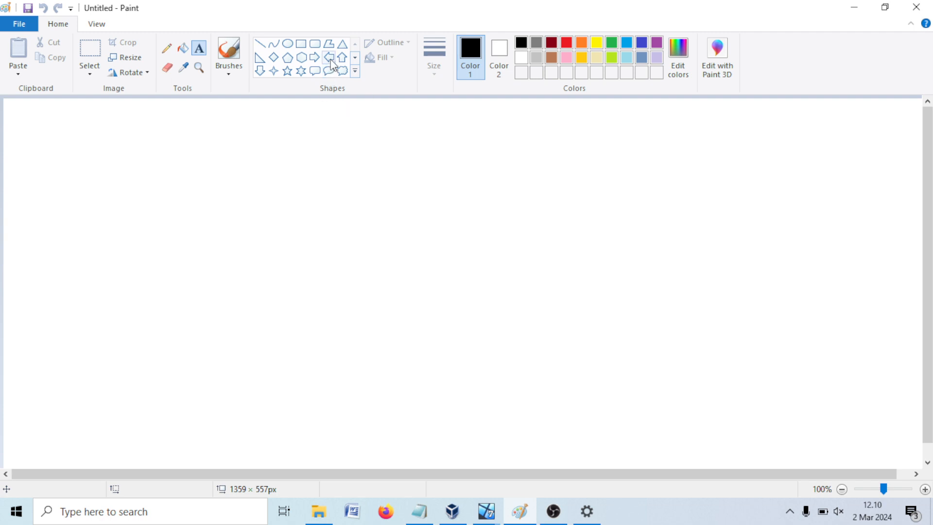
Step: Draw a large tall rectangle on the blank canvas
left_click(301, 43)
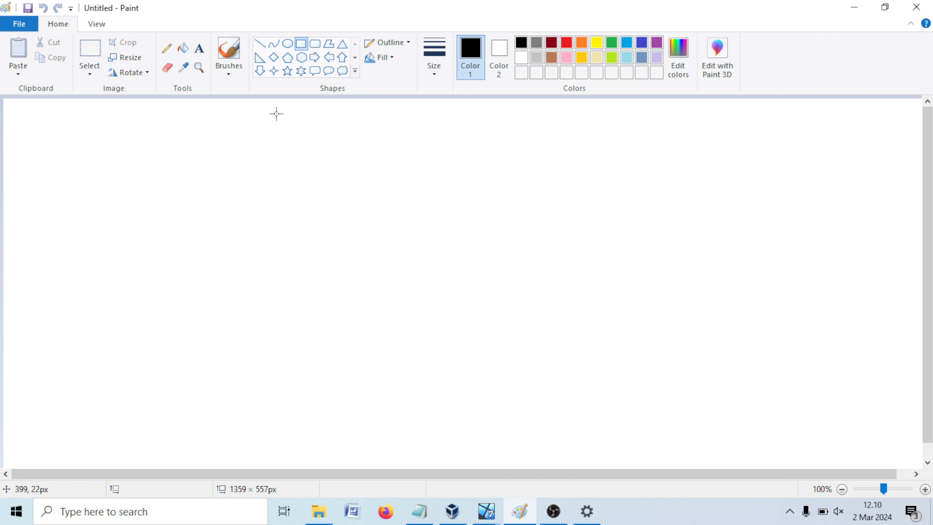
left_click_drag(276, 114, 570, 458)
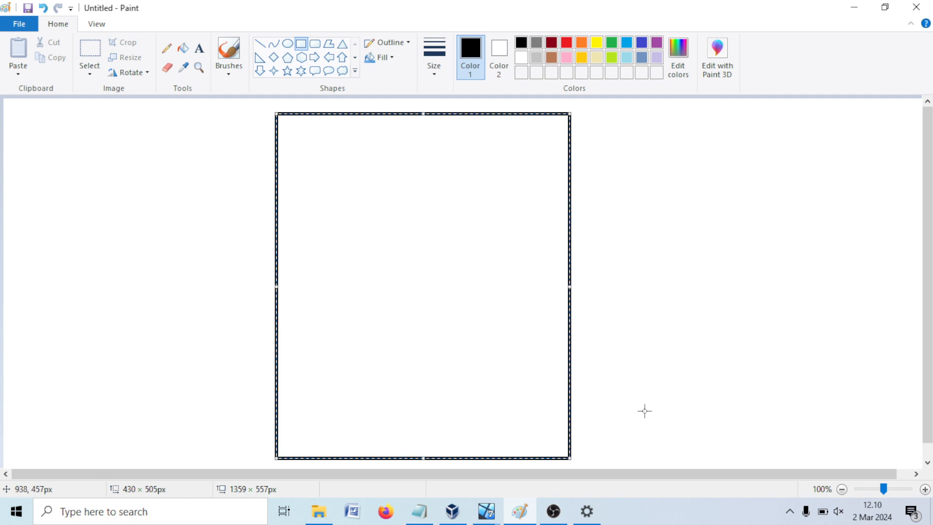
left_click(586, 381)
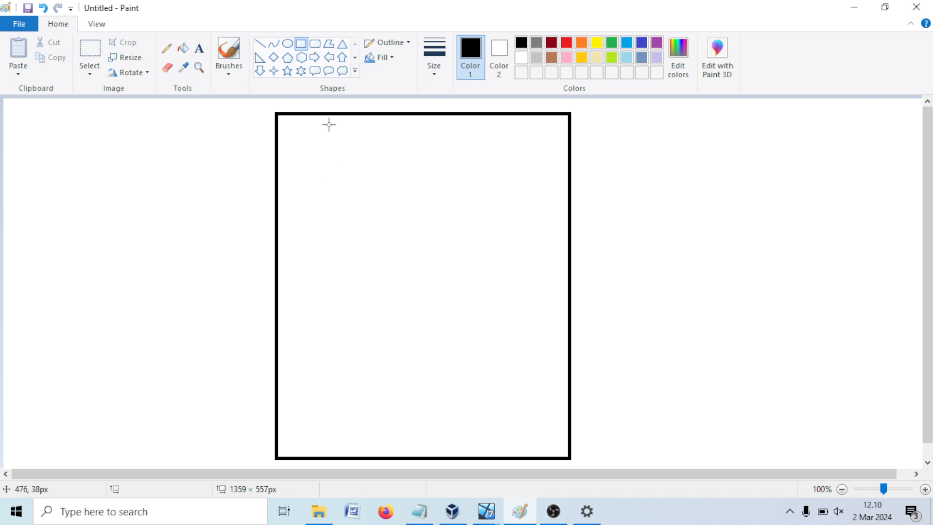
Step: Label the rectangle 'windows 10' along its top edge
left_click(199, 48)
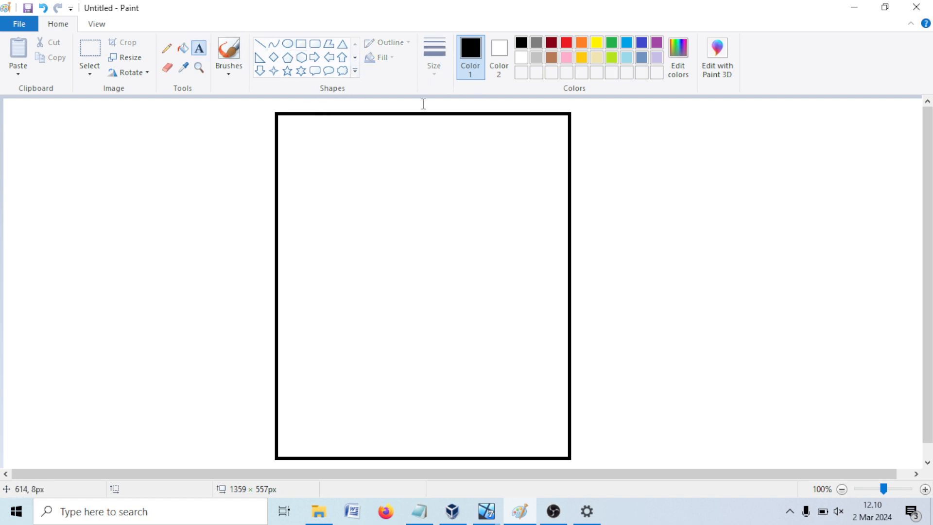
left_click(382, 103)
type("wind")
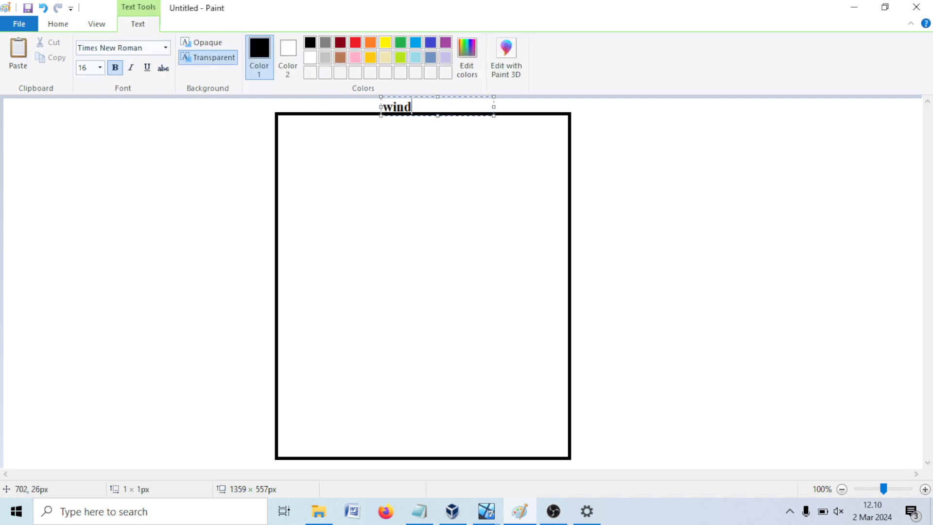
type("ows 10")
left_click(731, 188)
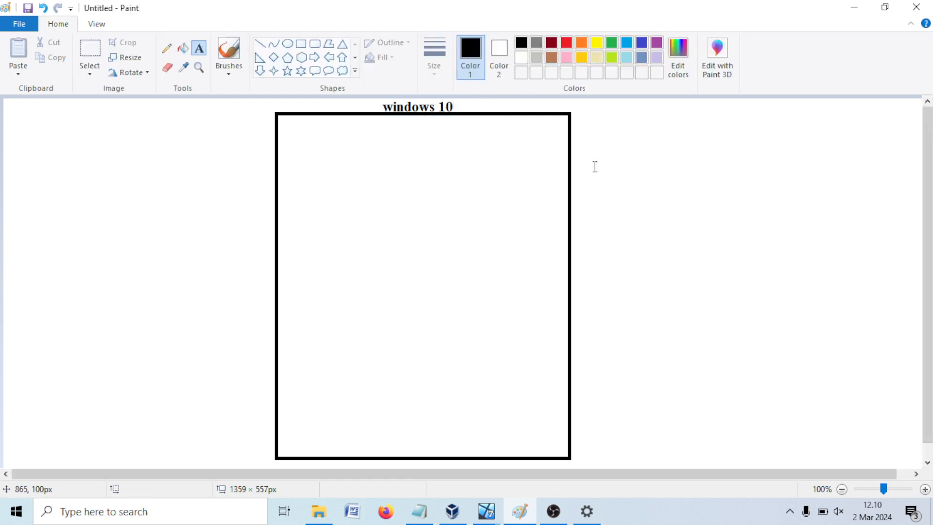
left_click(301, 45)
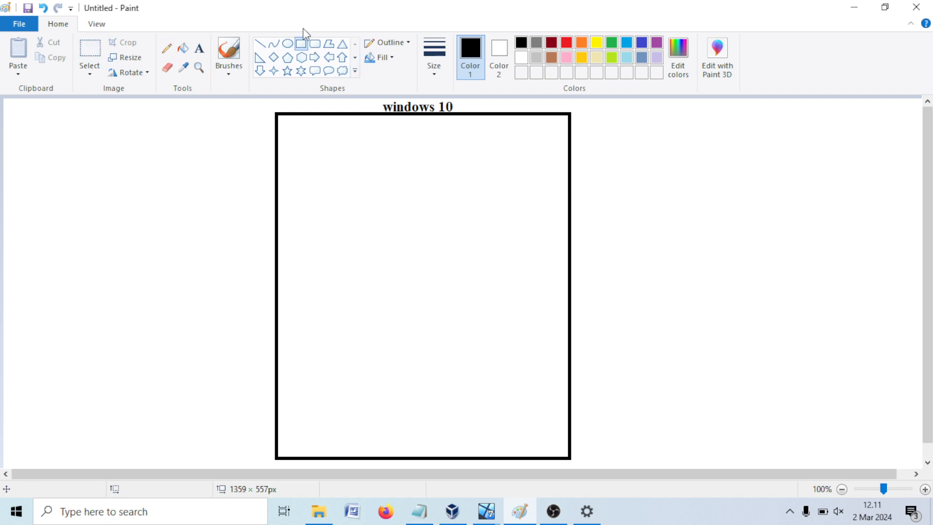
Step: Draw two smaller boxes, upper and lower, inside the large rectangle
left_click_drag(346, 151, 446, 227)
left_click_drag(348, 306, 445, 402)
left_click(476, 272)
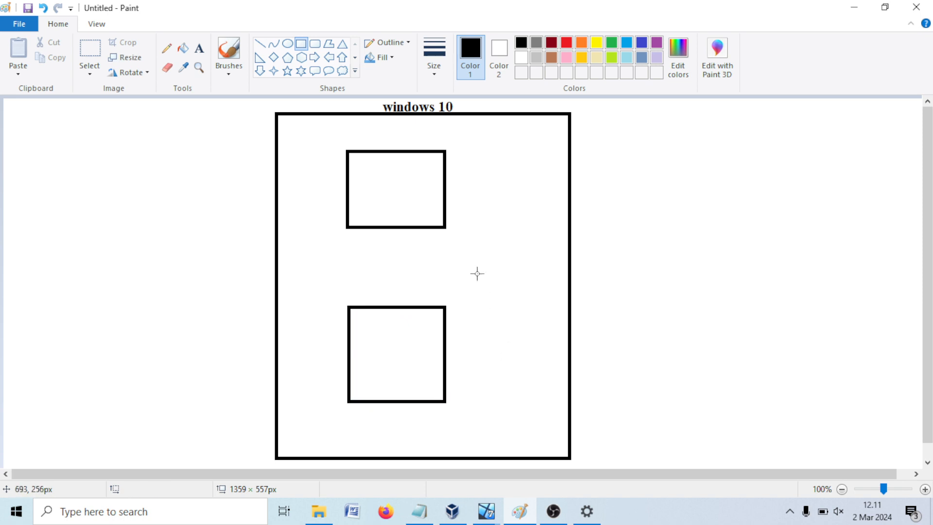
Step: Label the upper box 'mikrotik' and the lower box 'win 7'
left_click(199, 49)
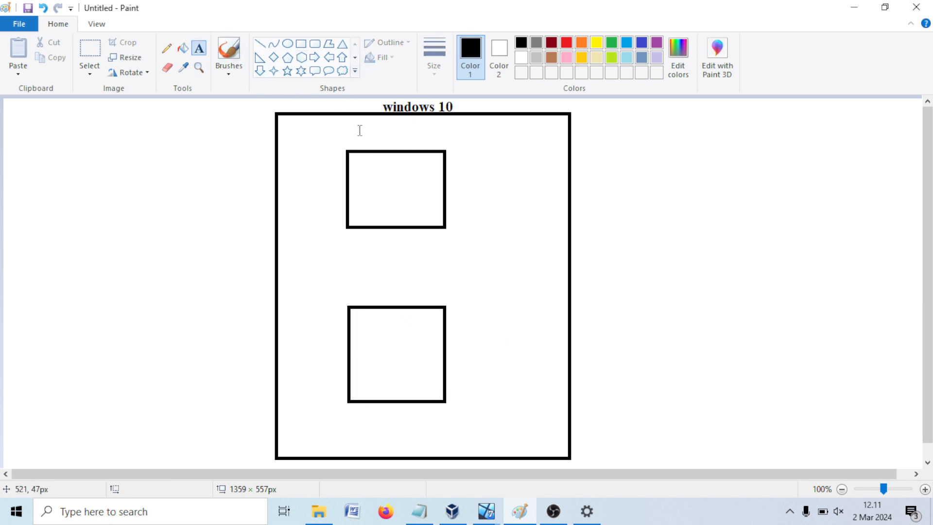
left_click(361, 162)
type("mik")
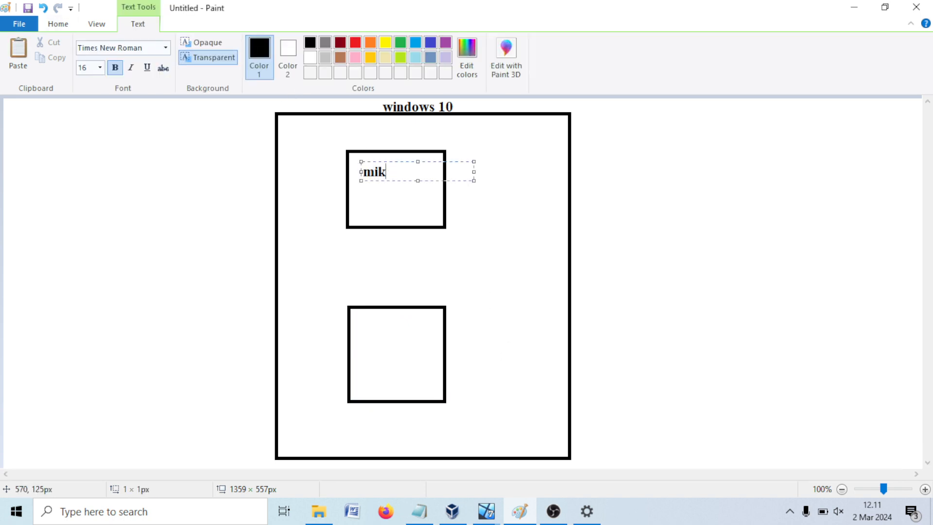
type("eotik")
left_click(360, 323)
left_click(360, 313)
type("win ")
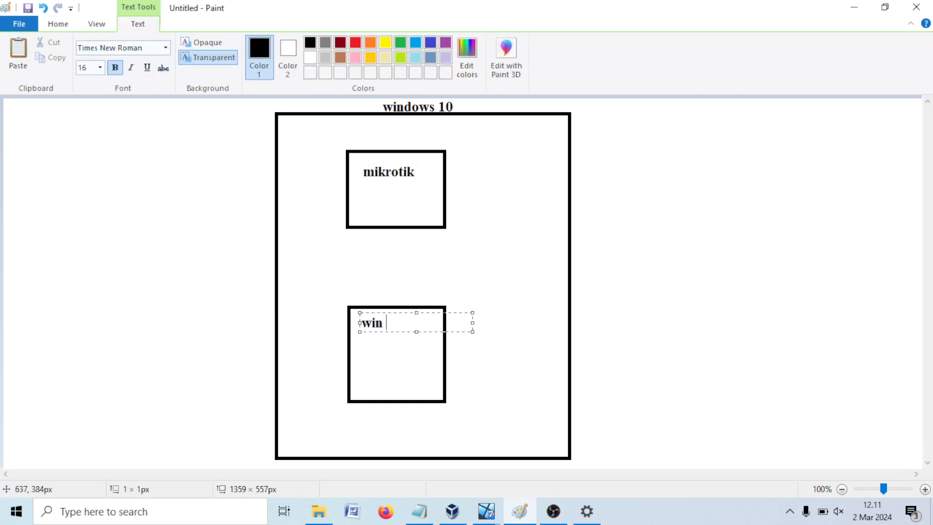
type("7")
left_click(478, 260)
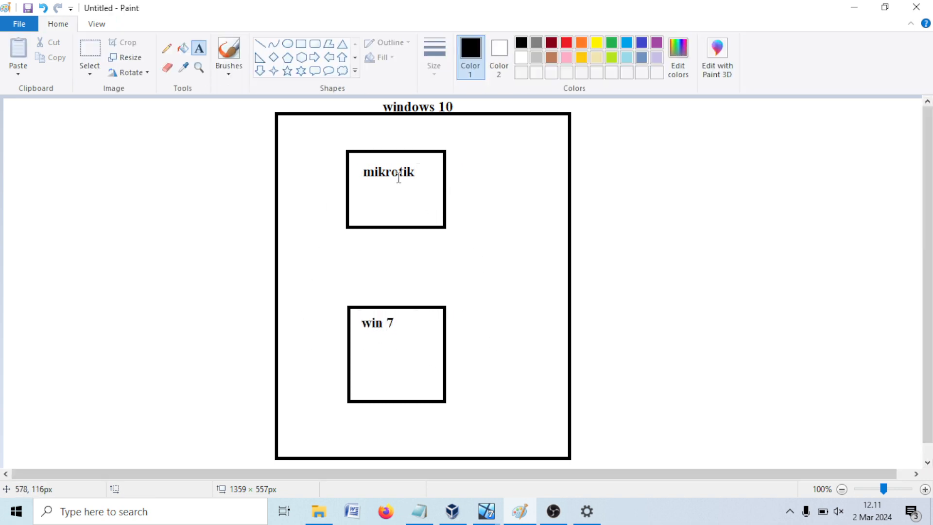
left_click(167, 48)
left_click(288, 43)
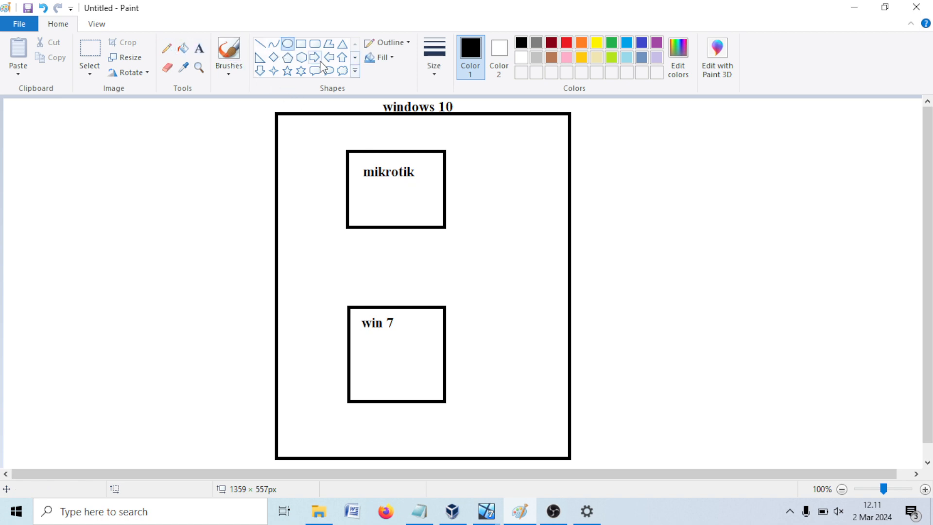
Step: Draw small red port circles on the mikrotik and win 7 boxes' left edges
left_click(566, 42)
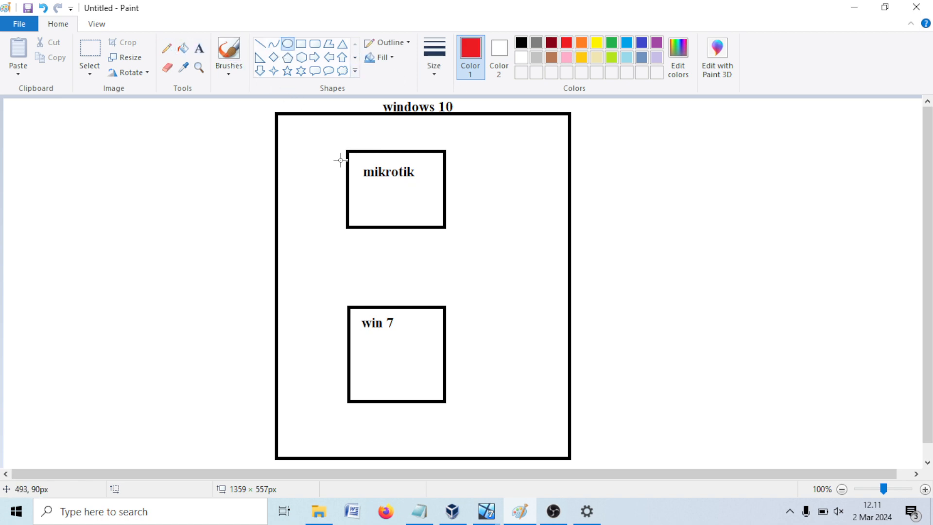
mouse_move(339, 159)
left_mouse_down()
mouse_move(354, 174)
mouse_move(354, 219)
left_mouse_up()
left_click(339, 203)
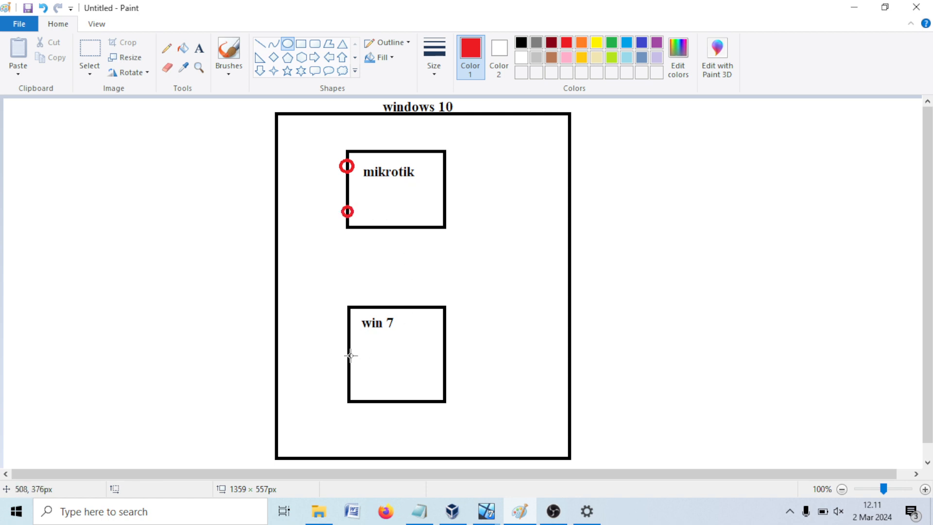
left_click_drag(343, 337, 357, 349)
left_click(373, 341)
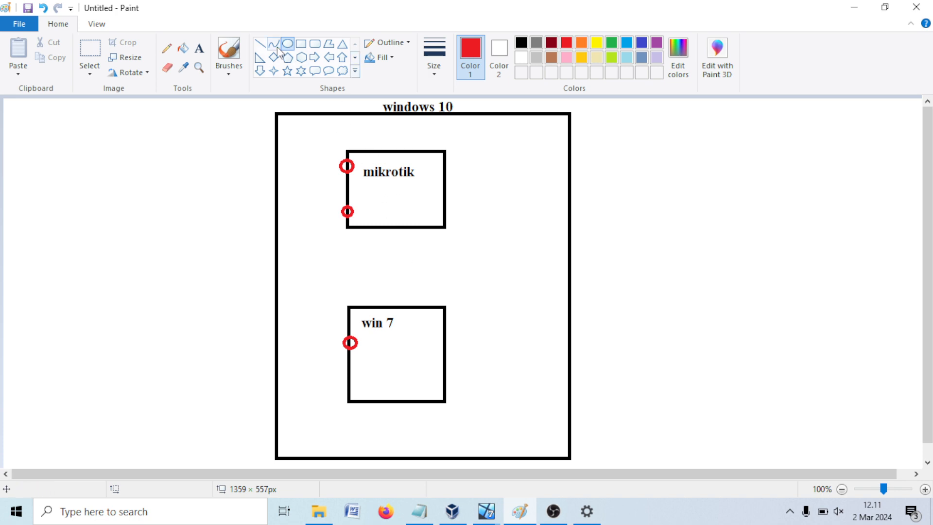
Step: Label the two mikrotik ports 'eth1' and 'eth2' in red
left_click(198, 48)
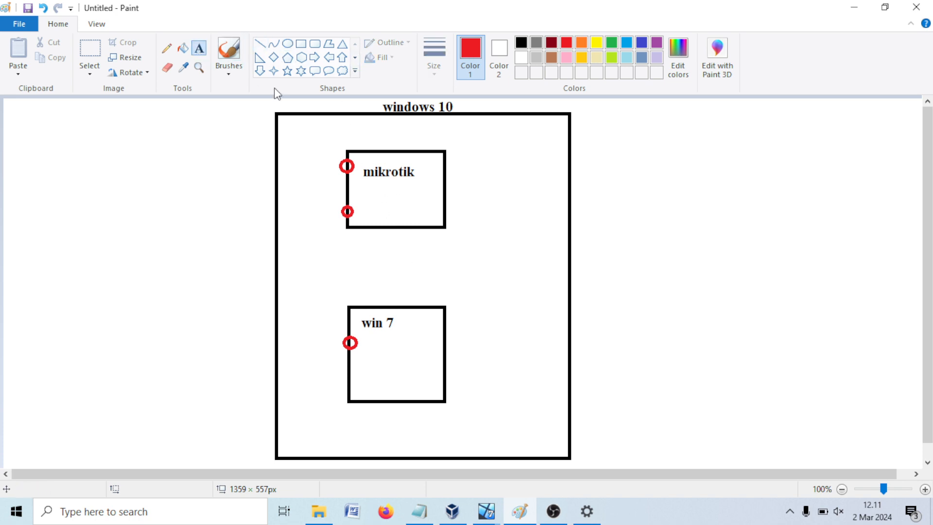
left_click(359, 159)
type("eth1")
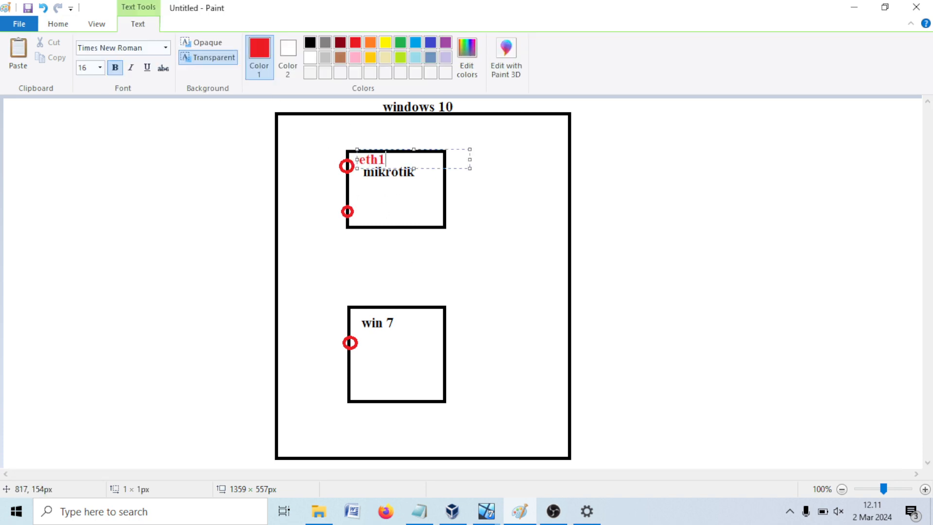
left_click(363, 206)
left_click(362, 202)
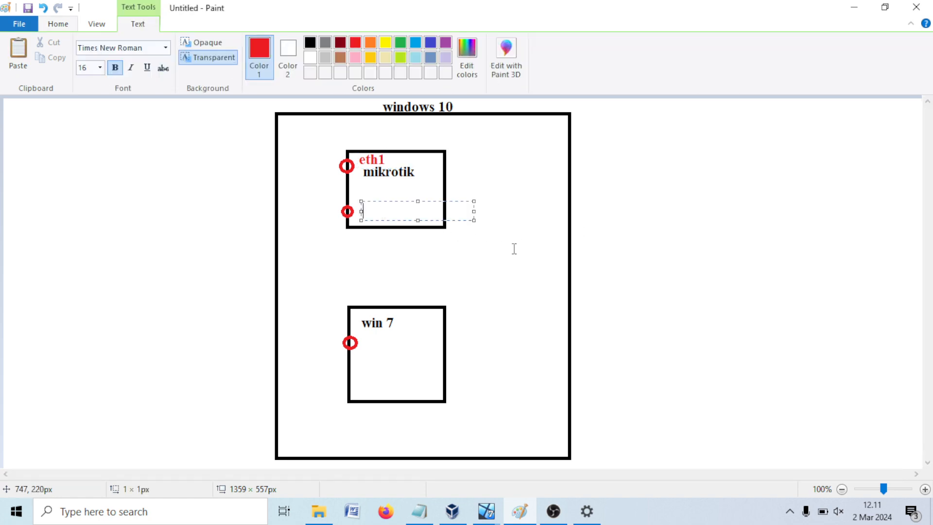
type("eth2")
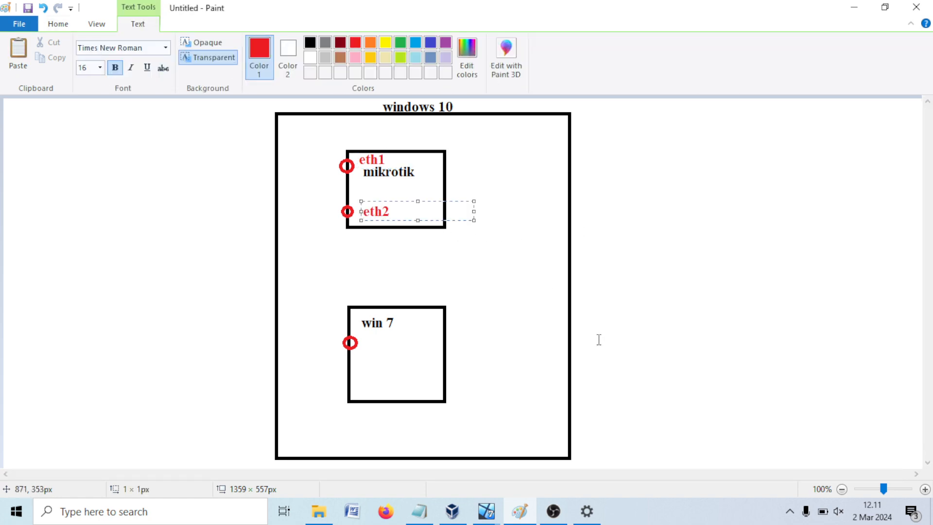
left_click(598, 339)
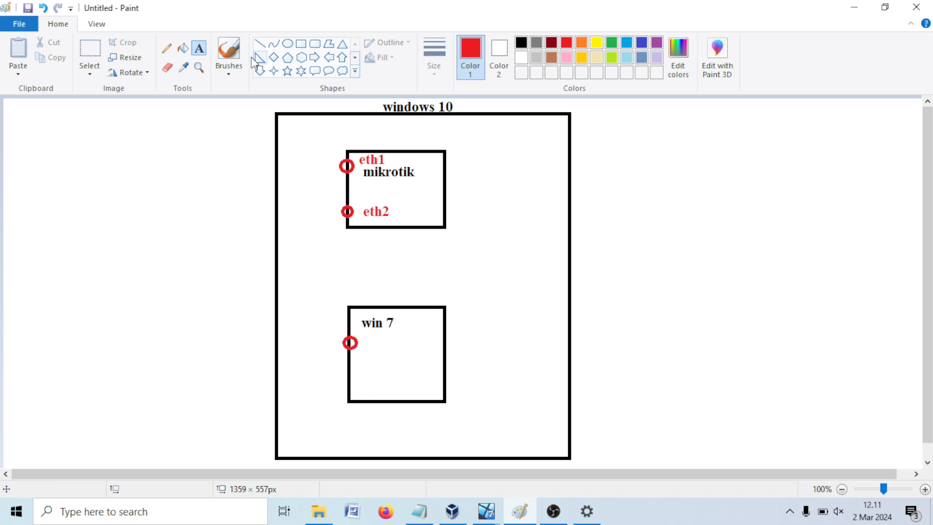
left_click(166, 48)
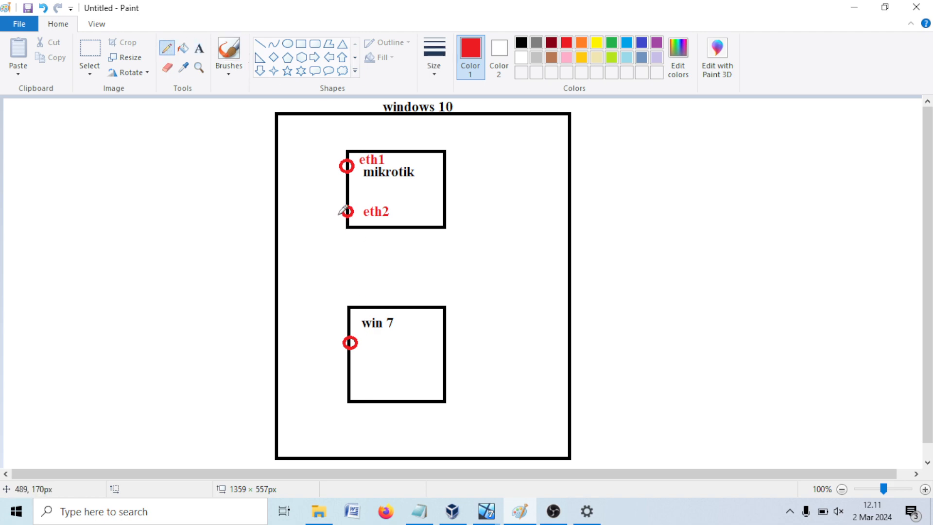
Step: Draw a red eth2-to-win 7 cable and a red box labelled 'hp' left of the frame
mouse_move(343, 213)
left_mouse_down()
mouse_move(304, 313)
mouse_move(343, 344)
left_mouse_up()
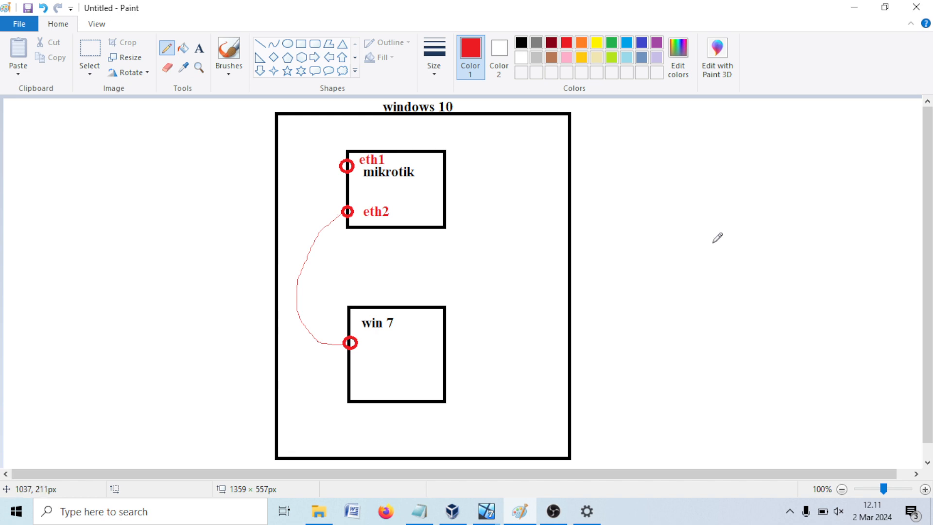
left_click(301, 45)
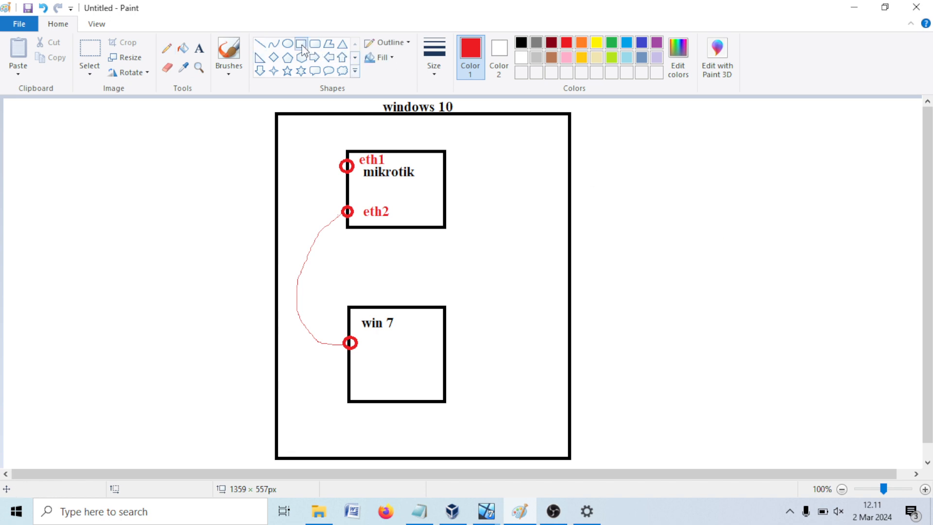
left_click_drag(35, 194, 81, 265)
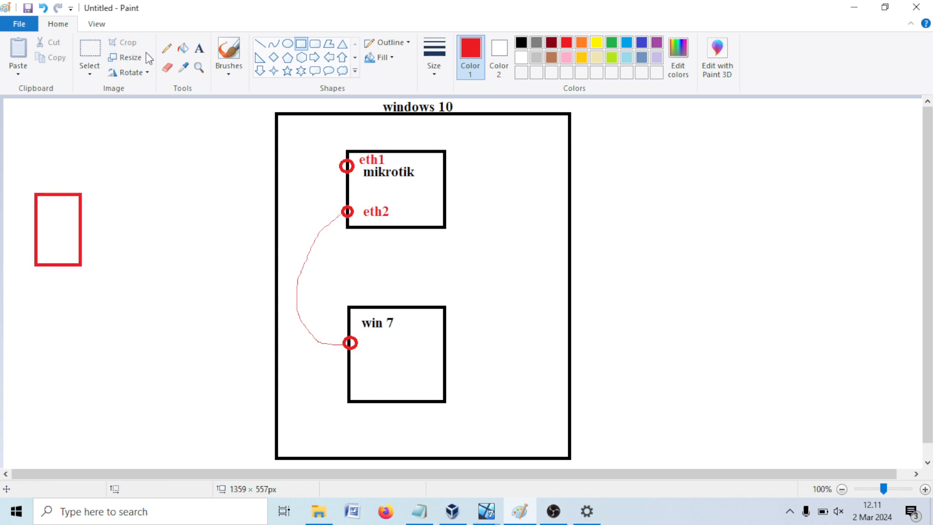
left_click(199, 48)
left_click(40, 284)
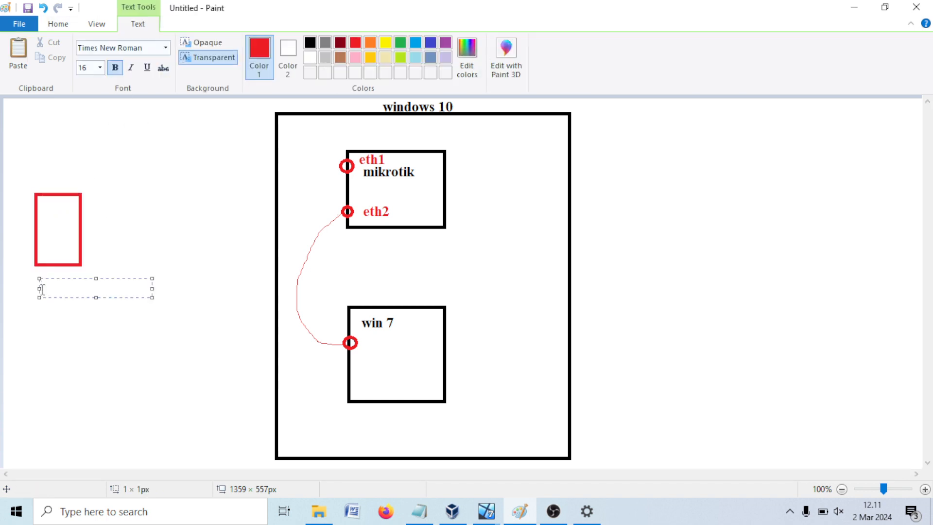
type("hp")
left_click(49, 322)
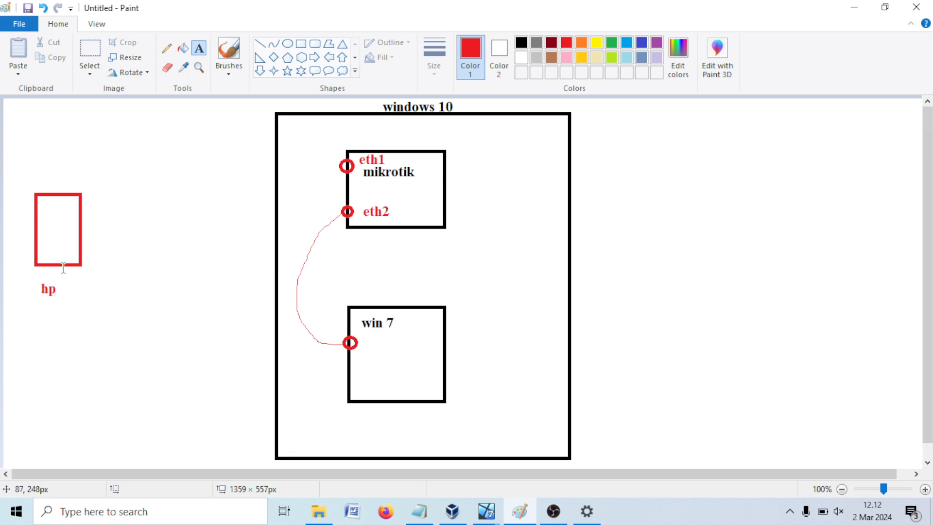
Step: Sketch a cloud above the hp box and a line running from it toward the frame
left_click(89, 49)
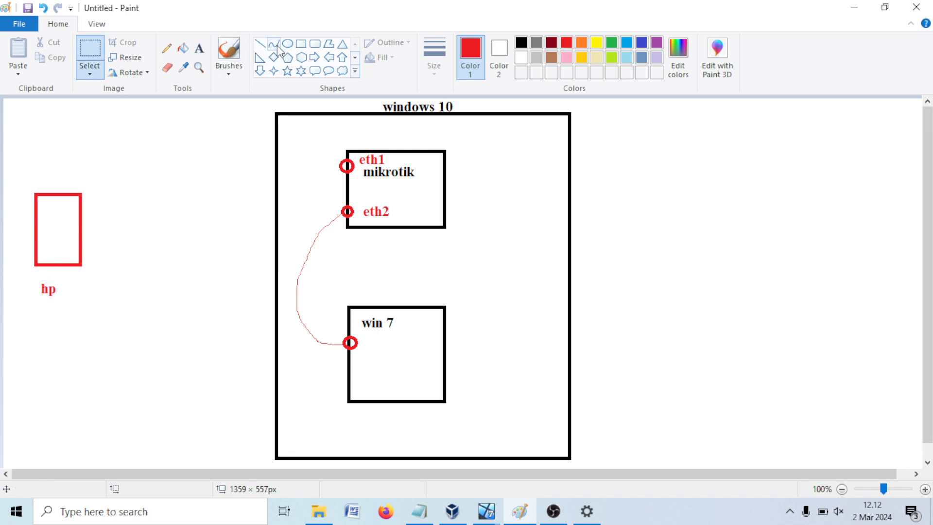
left_click(167, 48)
mouse_move(51, 217)
left_mouse_down()
mouse_move(29, 162)
mouse_move(68, 141)
mouse_move(34, 120)
mouse_move(11, 139)
mouse_move(14, 166)
mouse_move(29, 168)
left_mouse_up()
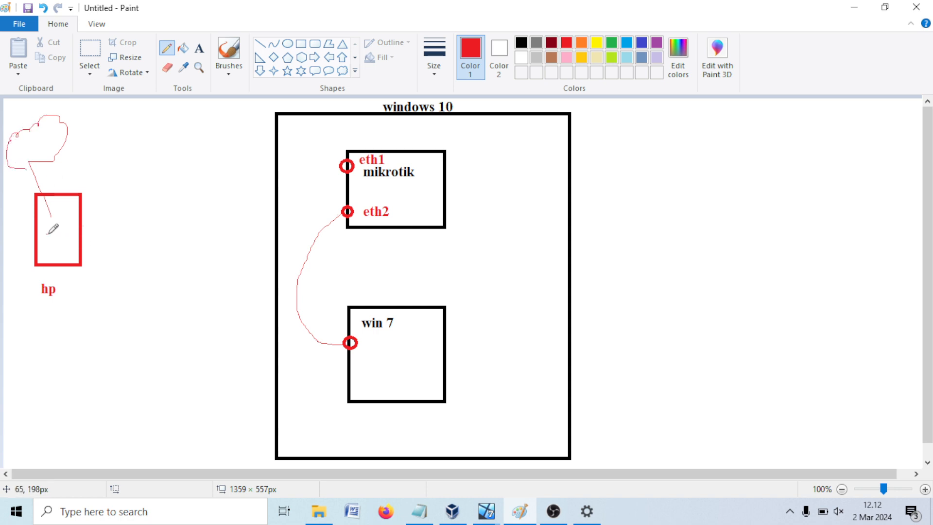
mouse_move(46, 233)
left_mouse_down()
mouse_move(150, 180)
mouse_move(275, 190)
left_mouse_up()
Step: Add a 'wifi' label and draw the link line from it to eth1
left_click(199, 48)
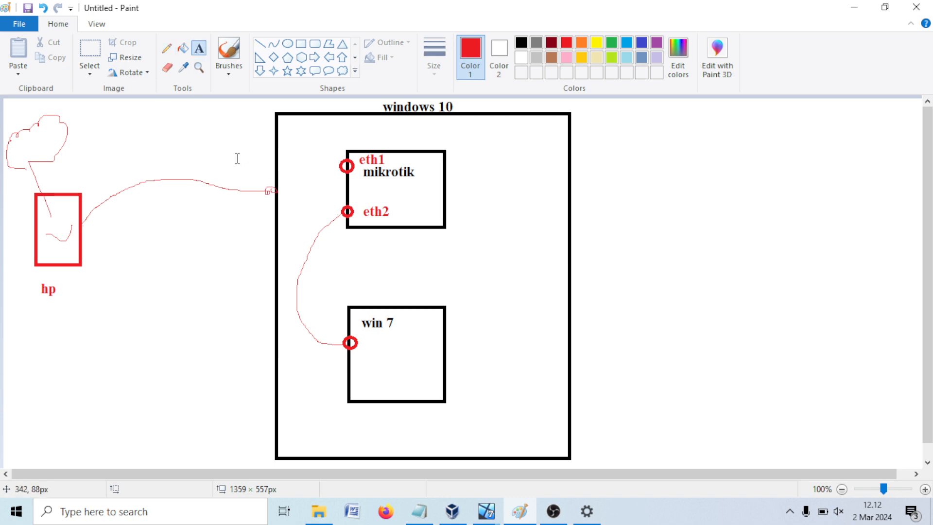
left_click(237, 158)
type("wifi")
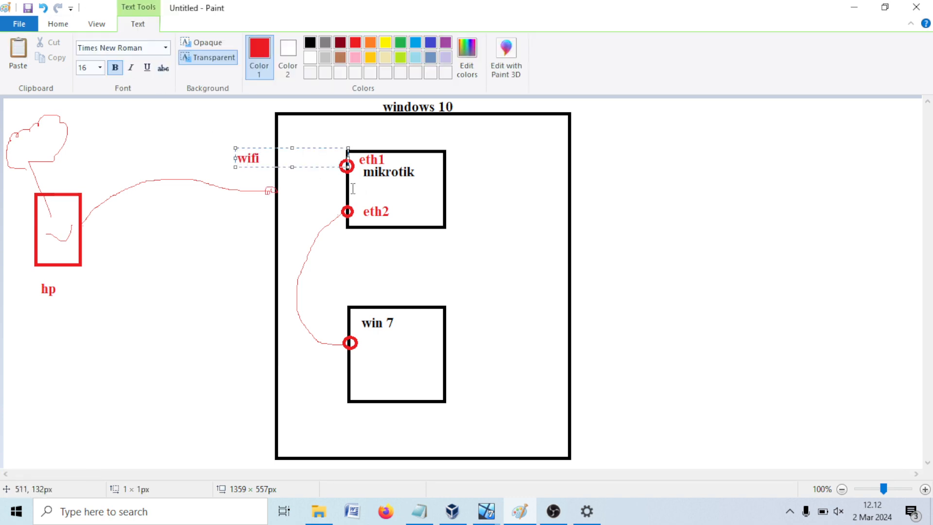
left_click_drag(325, 146, 329, 159)
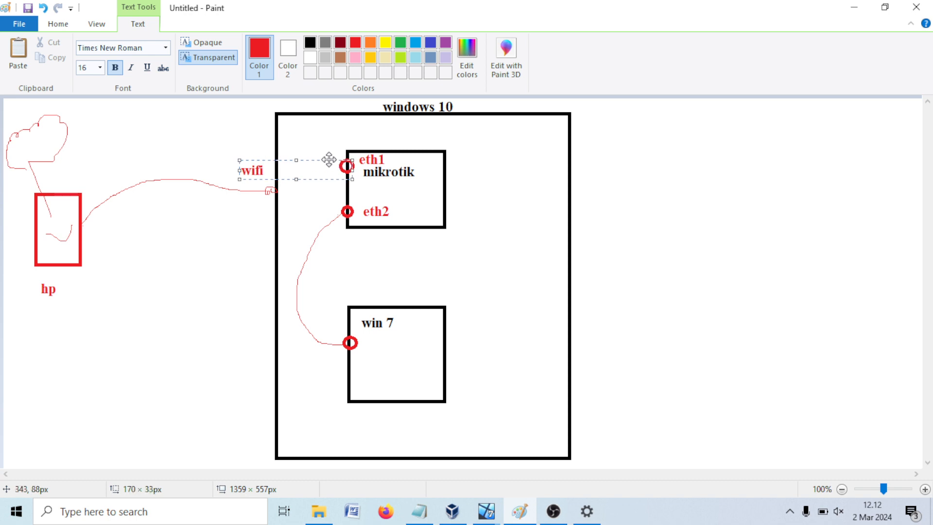
left_click(566, 216)
left_click(166, 48)
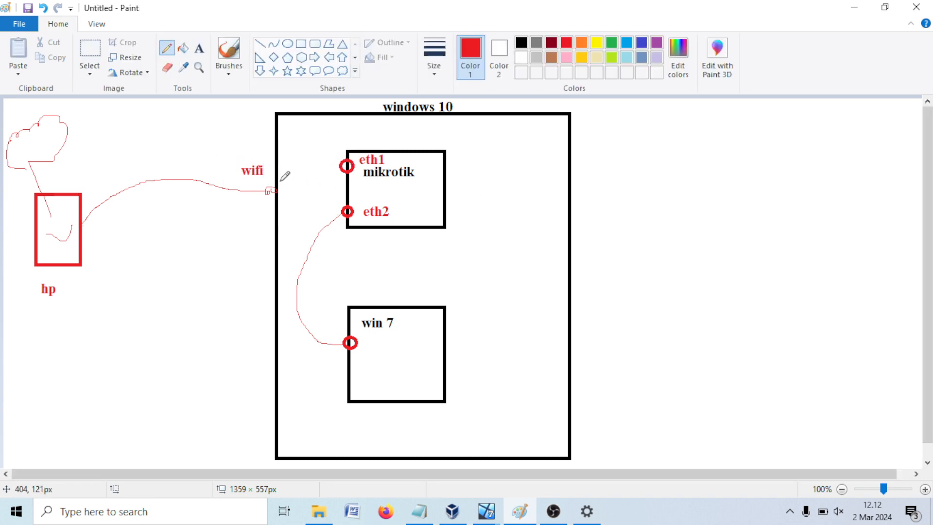
mouse_move(285, 175)
left_mouse_down()
mouse_move(311, 159)
mouse_move(346, 162)
left_mouse_up()
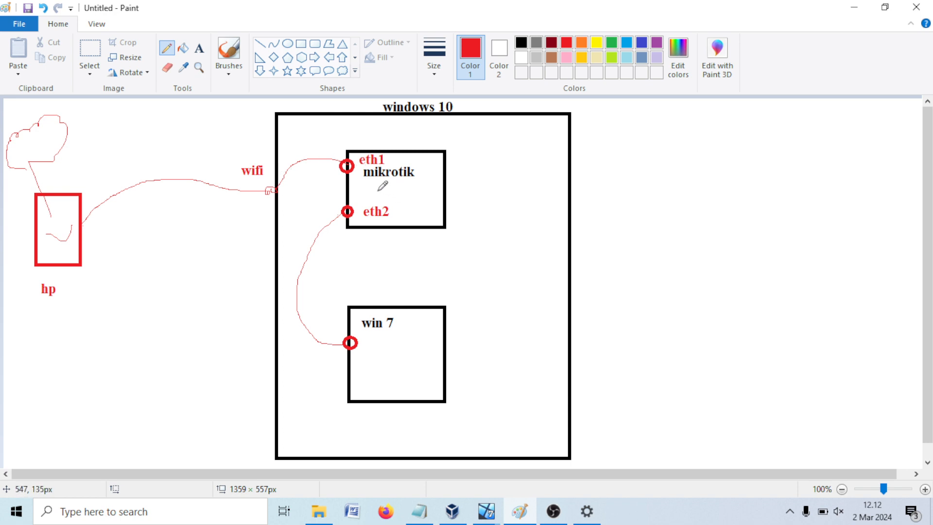
left_click_drag(378, 191, 400, 188)
left_click(419, 510)
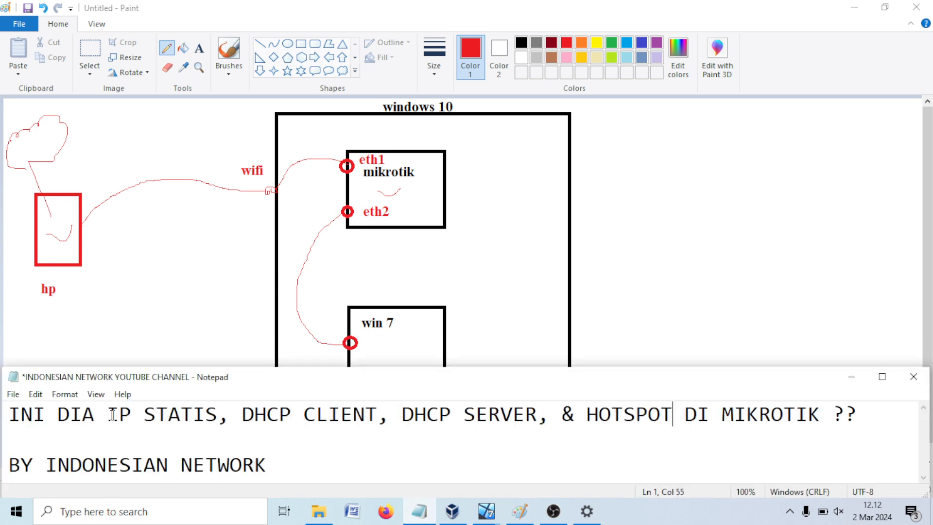
left_click_drag(112, 414, 330, 415)
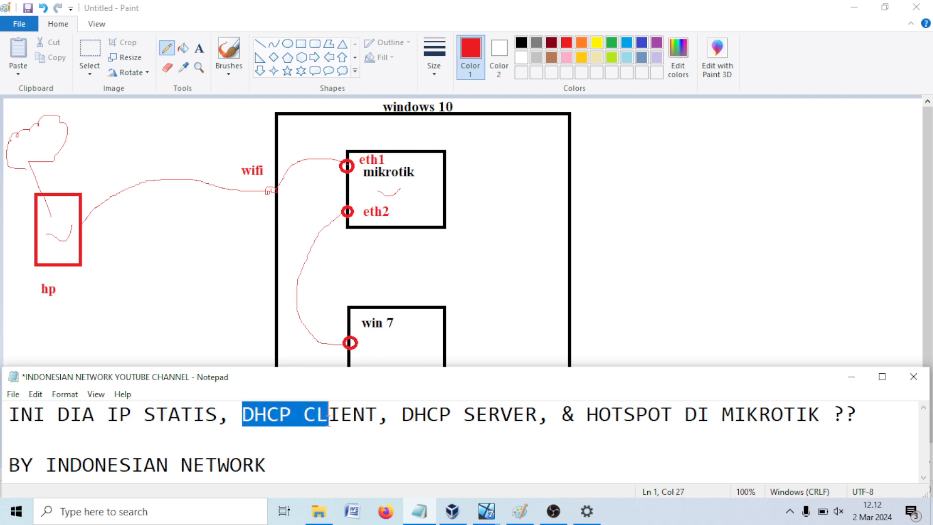
left_click_drag(108, 416, 539, 415)
left_click(254, 415)
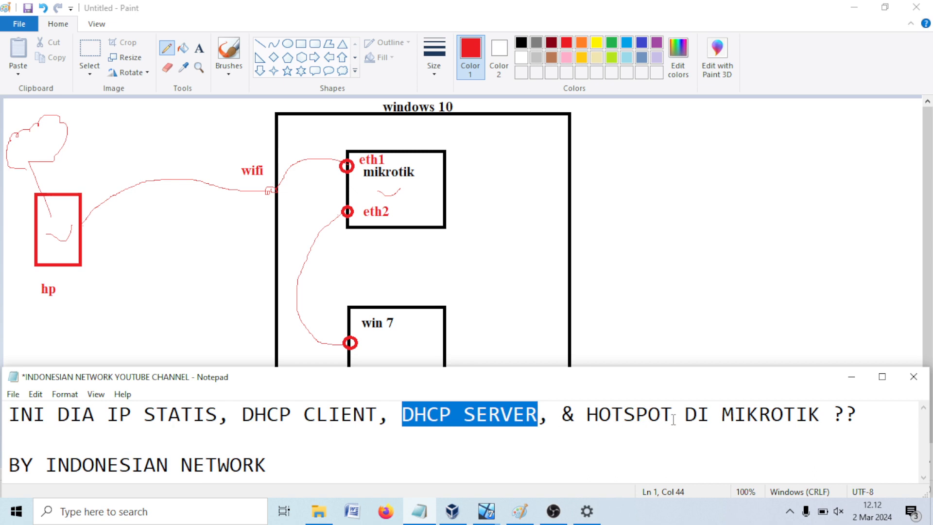
left_click_drag(673, 418, 389, 417)
left_click_drag(108, 415, 204, 417)
left_click(196, 309)
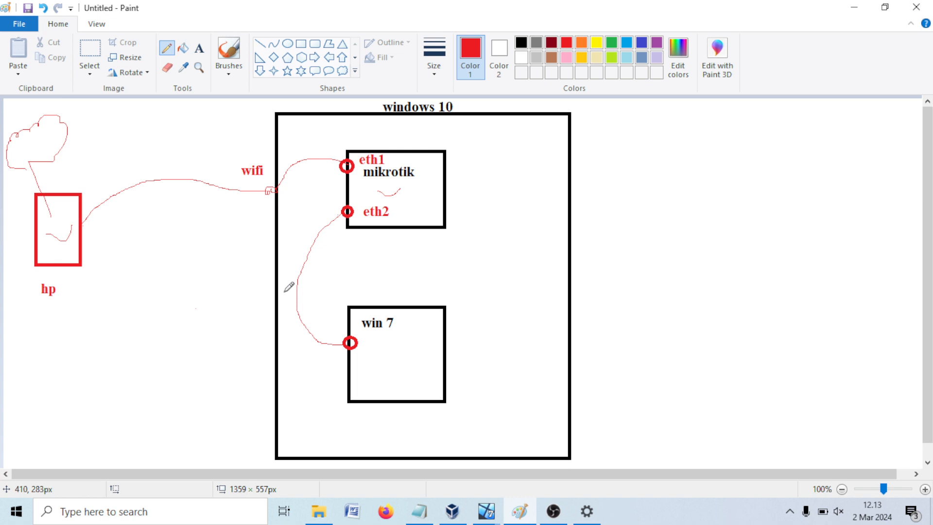
Step: Highlight IP STATIS in the Notepad title, then return to Paint
left_click(421, 516)
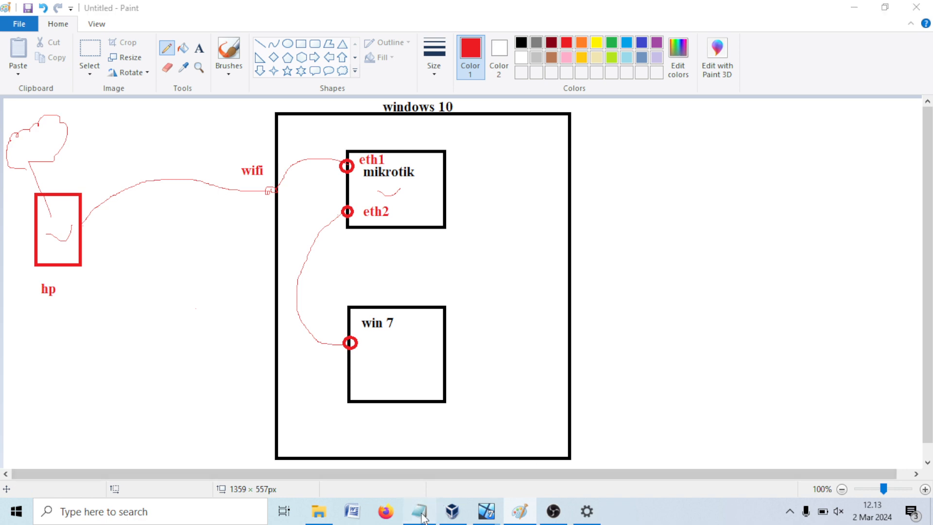
left_click(216, 417)
left_click_drag(218, 418, 107, 416)
left_click(514, 281)
Step: Start a red note right of the frame with 'manual/statis' and 'ip: 192.168.35.1'
left_click(200, 49)
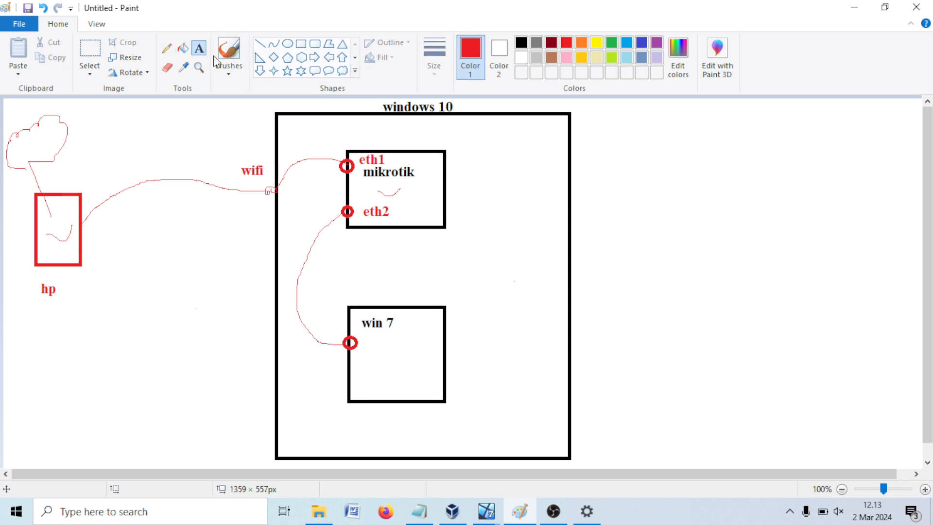
left_click(605, 243)
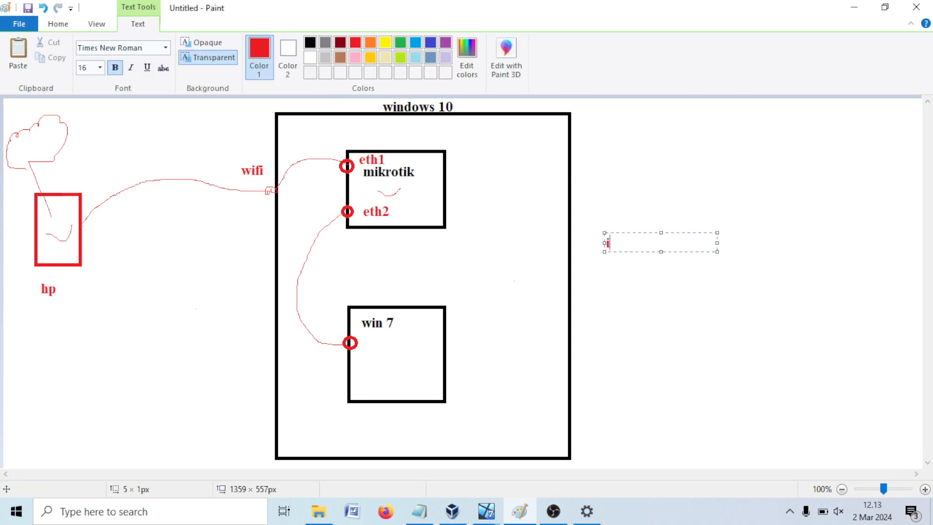
type("manual/statis")
key("Return")
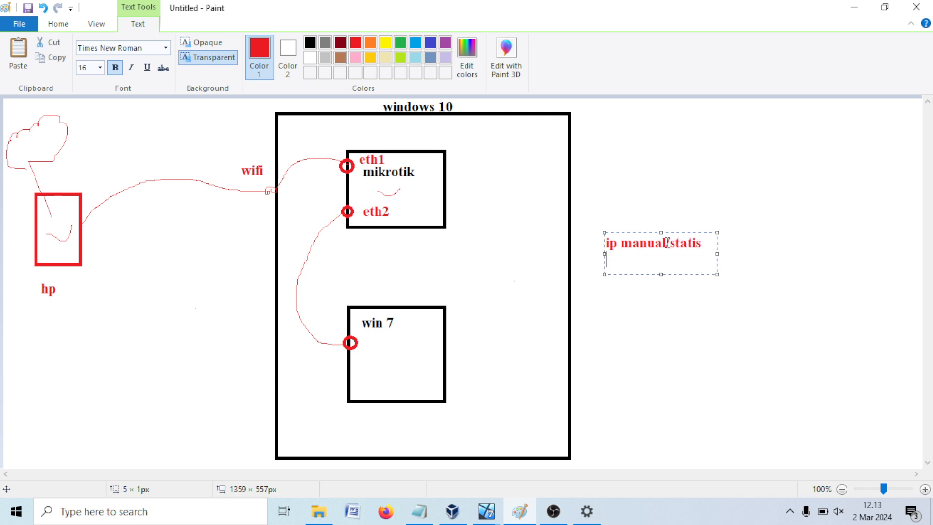
type("ip: 192.168")
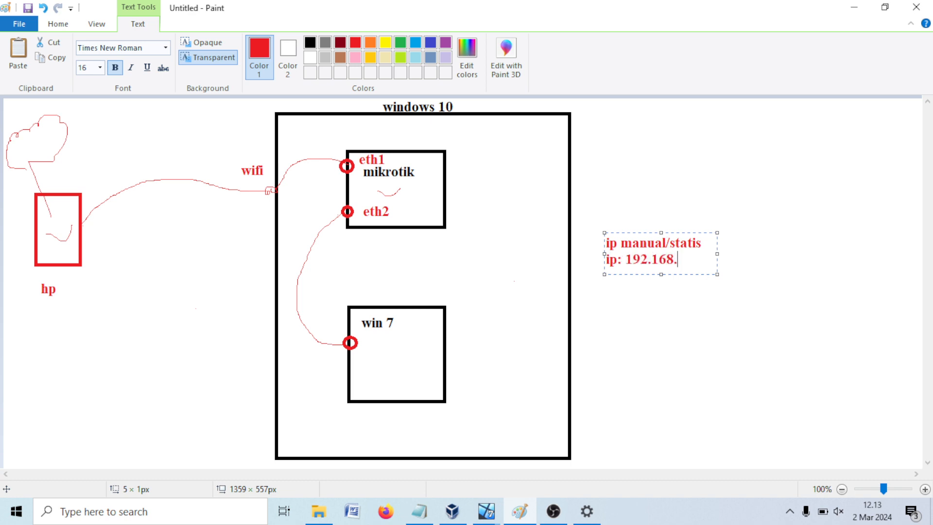
type(".35.1")
key("Return")
Step: Add 'subnetmask: 255.255.255.0 atau /24' lines to the note
type("sumber")
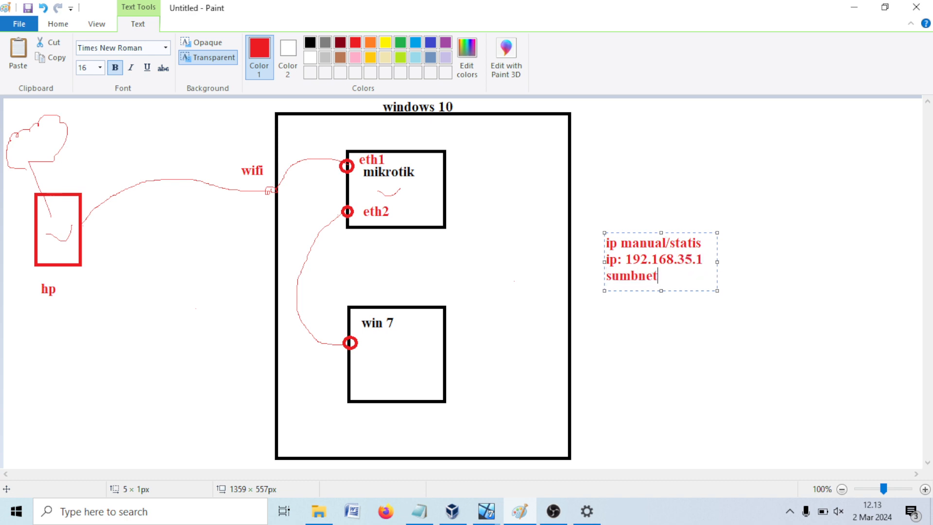
key("BackSpace")
key("BackSpace")
key("BackSpace")
key("BackSpace")
type("bnetmask")
key("Return")
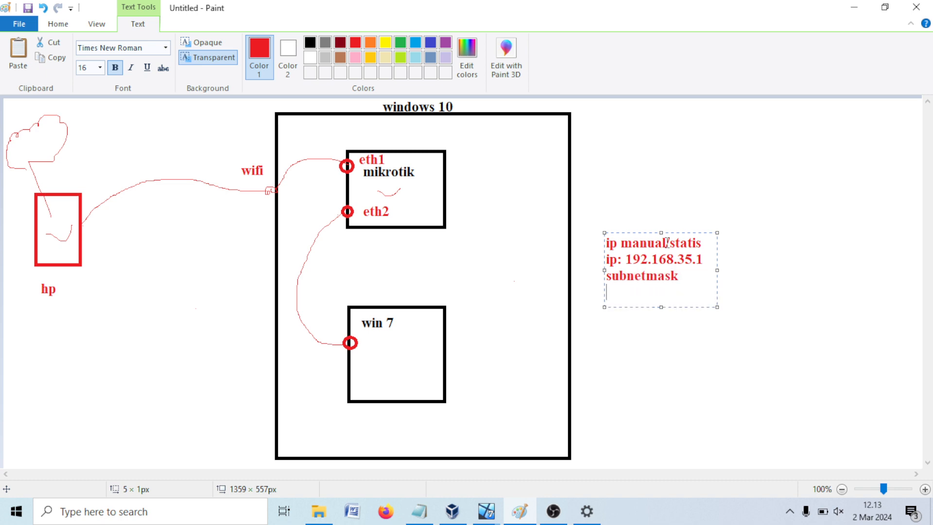
type(":")
key("Return")
type("255.255.25")
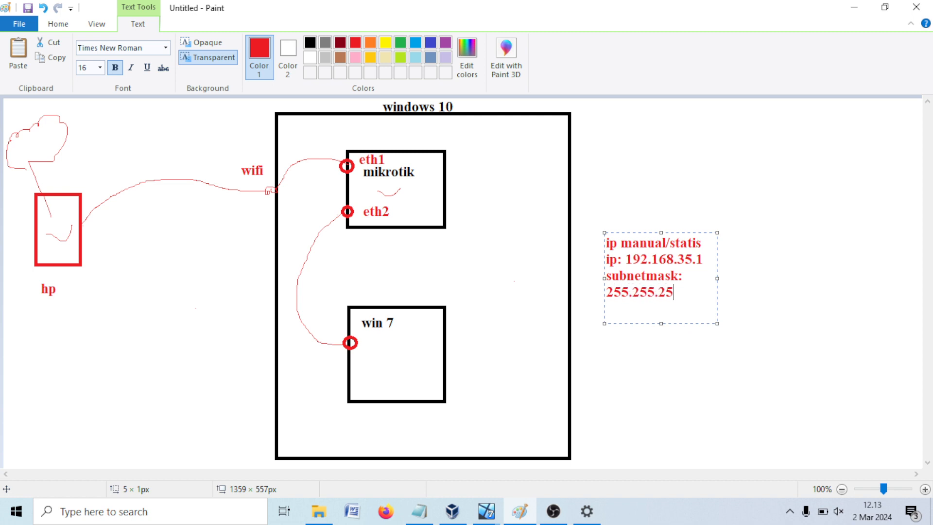
type("5.0")
key("Return")
type("atau")
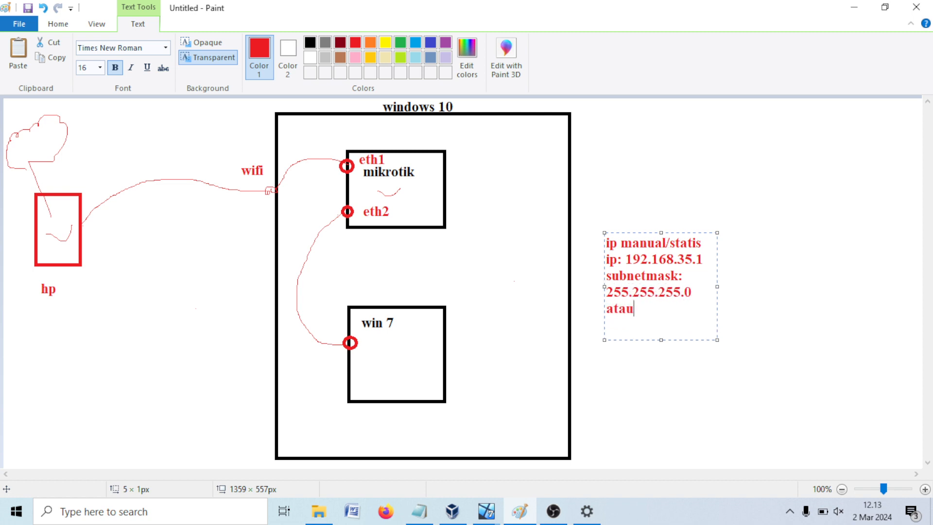
key("Return")
type("/24")
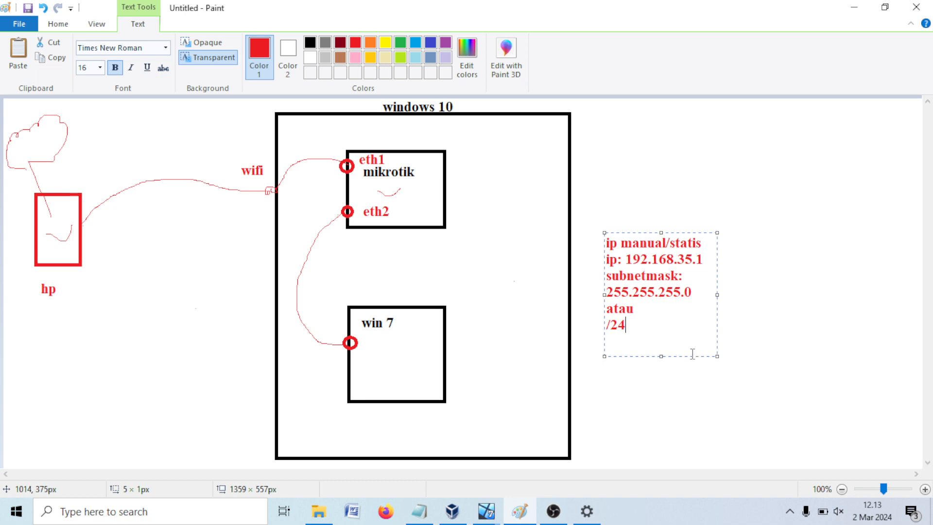
Step: Draw freehand lines linking eth2 and win 7 to the right-side addressing note
left_click(793, 289)
left_click(167, 48)
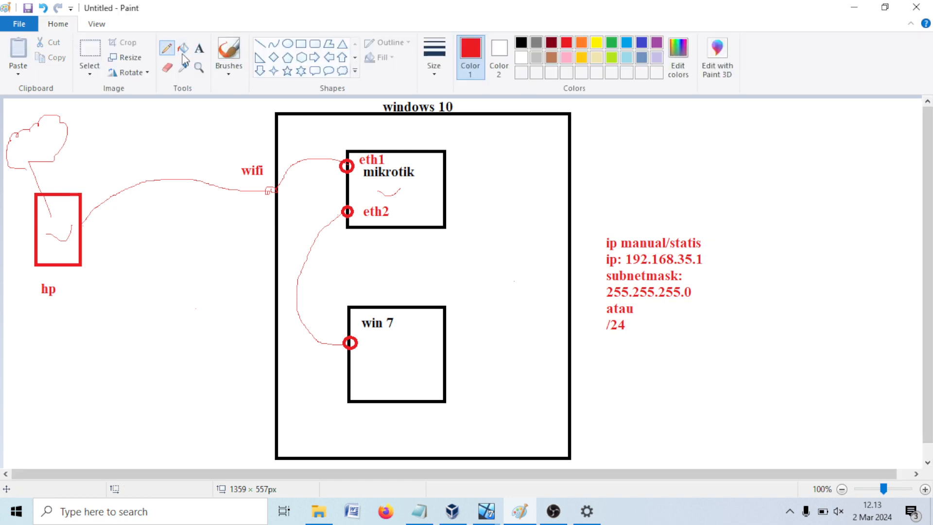
left_click_drag(390, 212, 596, 252)
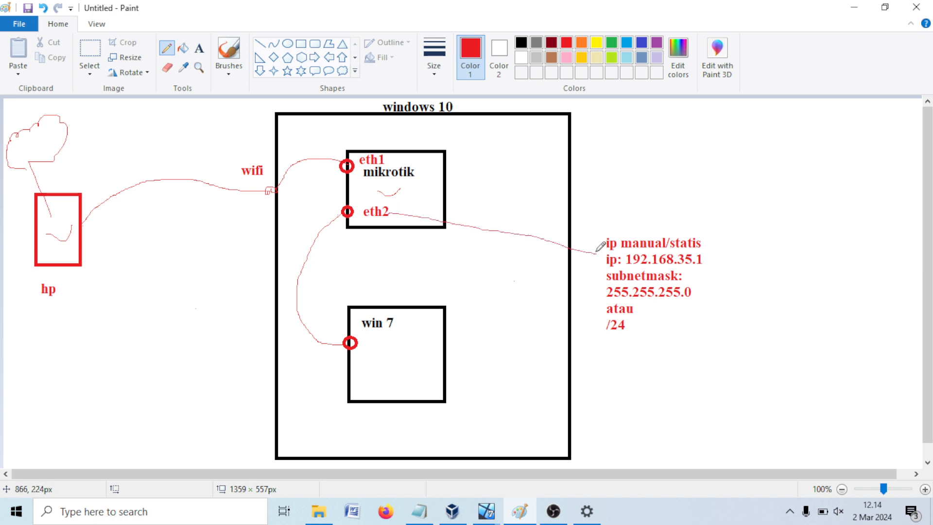
left_click_drag(592, 244, 597, 275)
mouse_move(394, 331)
left_mouse_down()
mouse_move(613, 357)
mouse_move(620, 376)
left_mouse_up()
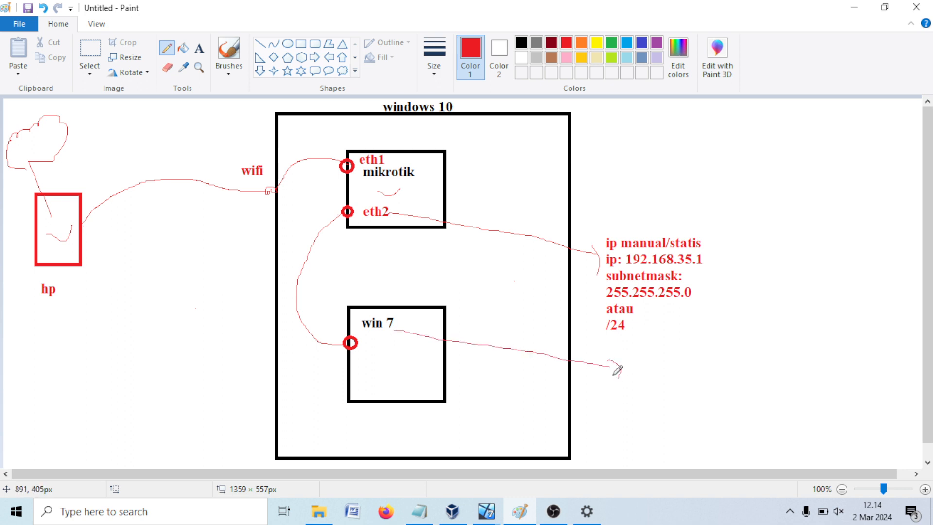
Step: Label the win 7 line '192.168.35.2' and add an 'ip statis' heading at top right
left_click(199, 48)
left_click(631, 363)
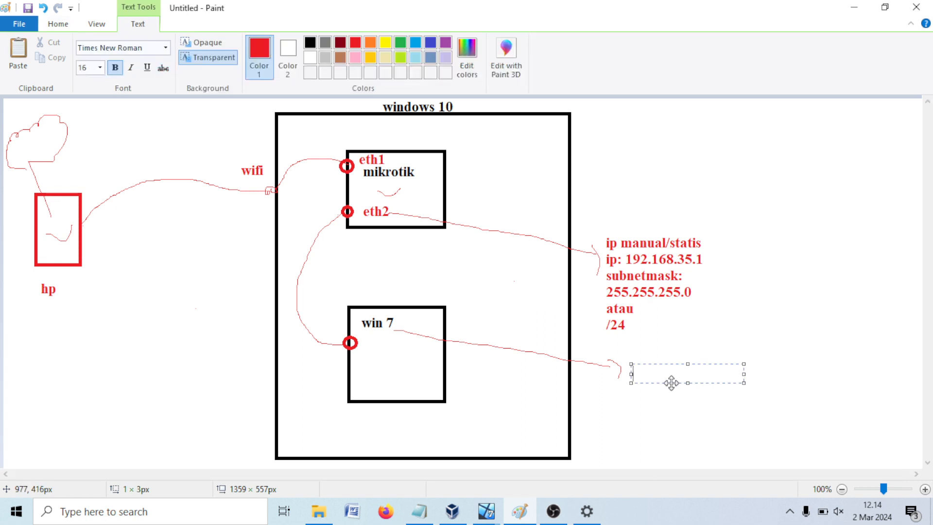
type("192.168.35.2")
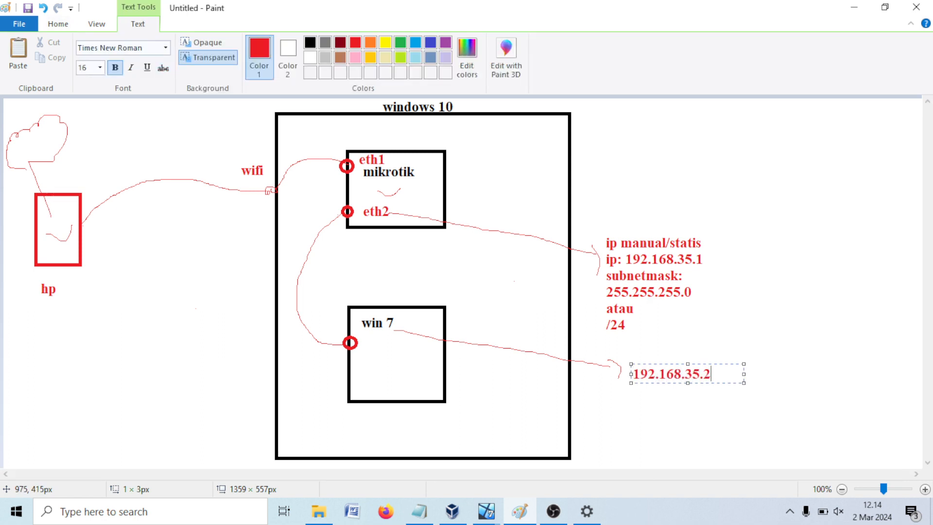
left_click(735, 294)
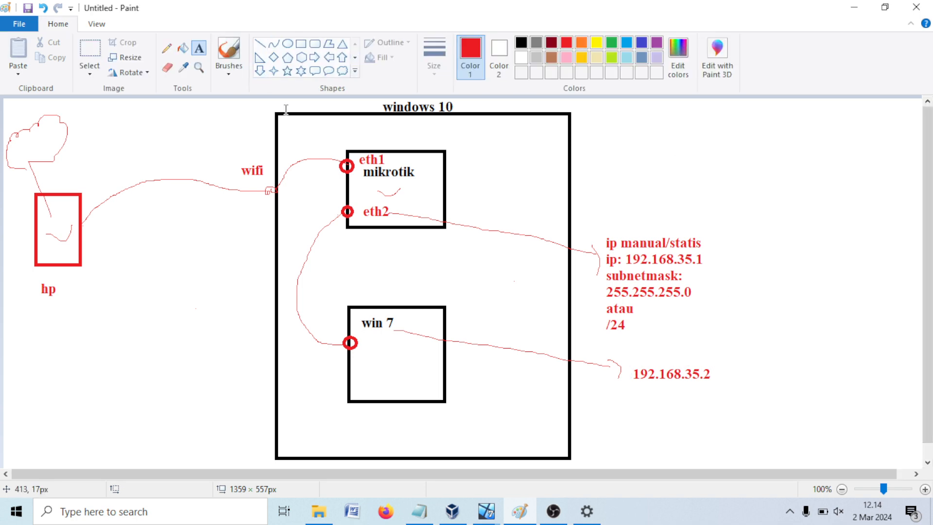
left_click(792, 125)
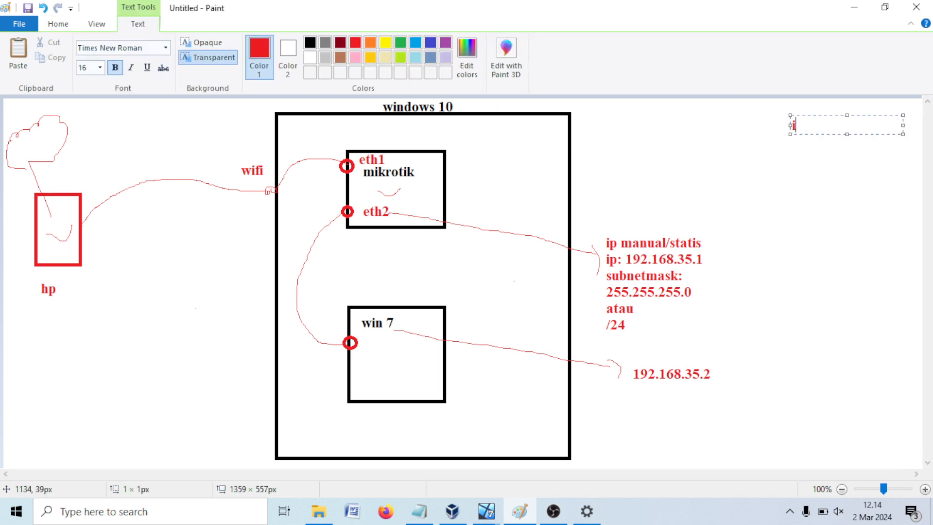
type("ip statis")
left_click(760, 187)
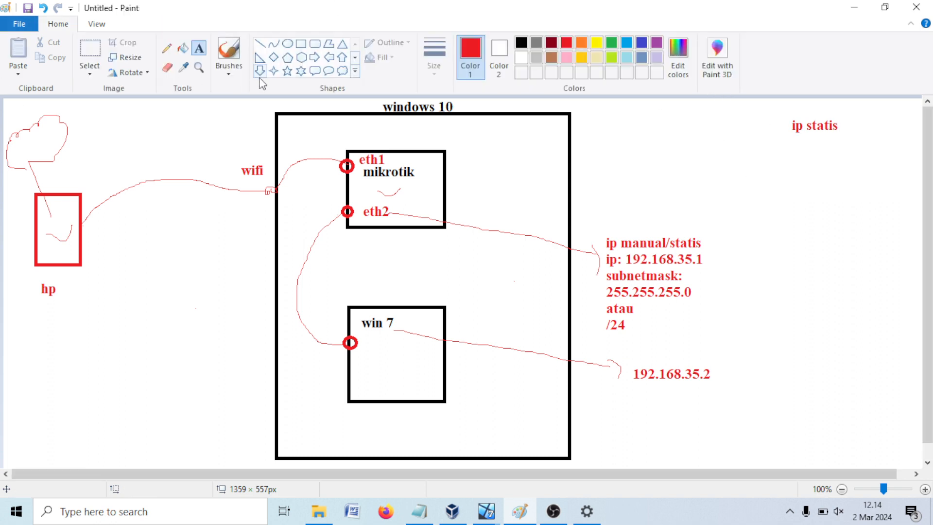
Step: Circle the eth2 port and the win 7 port with red ovals
left_click(287, 43)
left_click_drag(324, 190, 417, 239)
left_click_drag(324, 304, 409, 359)
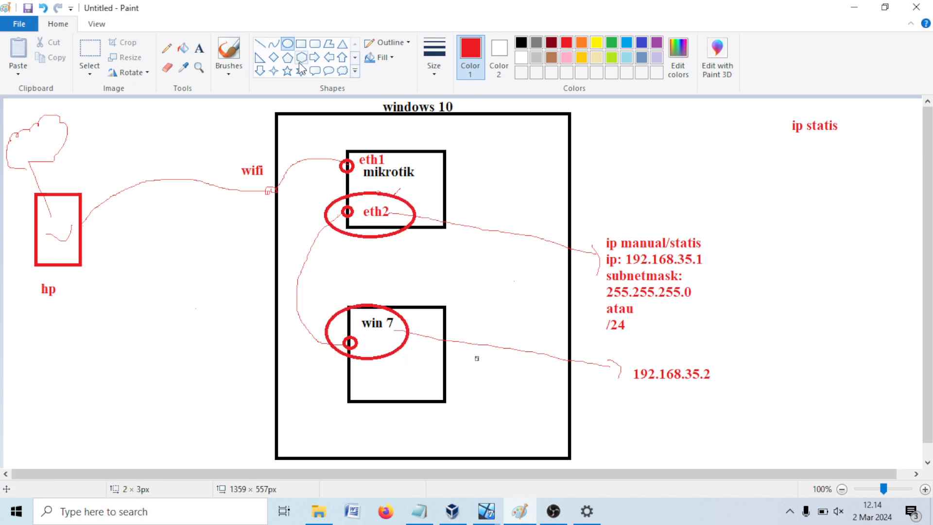
Step: Underline the 'ip statis' heading with freehand pencil strokes
left_click(183, 48)
left_click(166, 48)
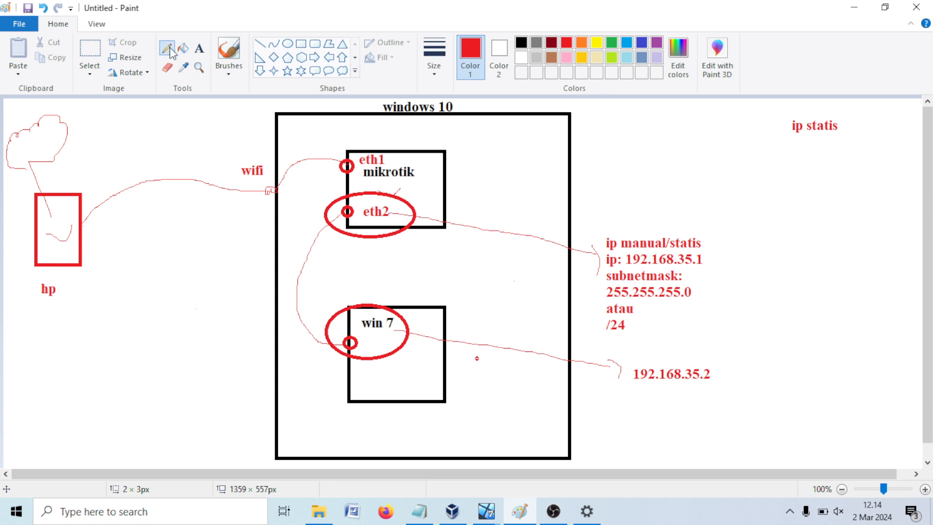
mouse_move(779, 138)
left_mouse_down()
mouse_move(851, 146)
mouse_move(862, 165)
left_mouse_up()
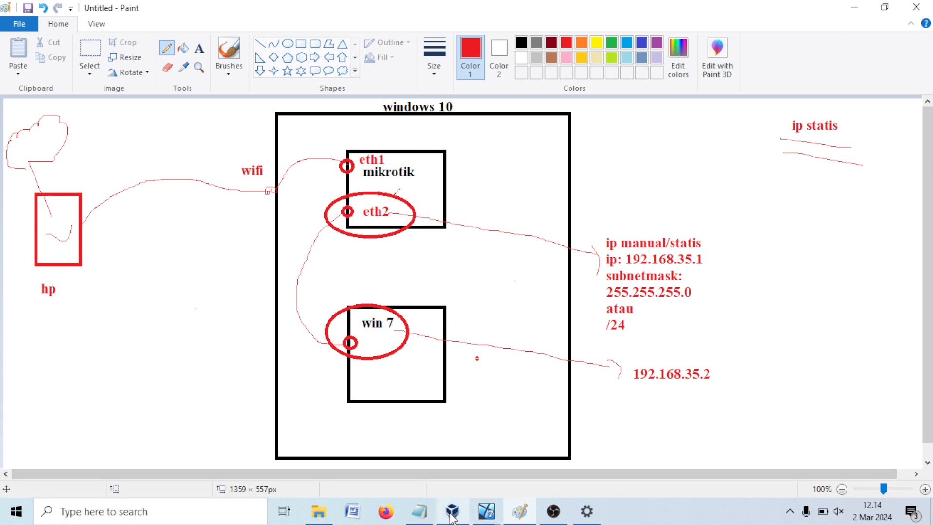
mouse_move(460, 514)
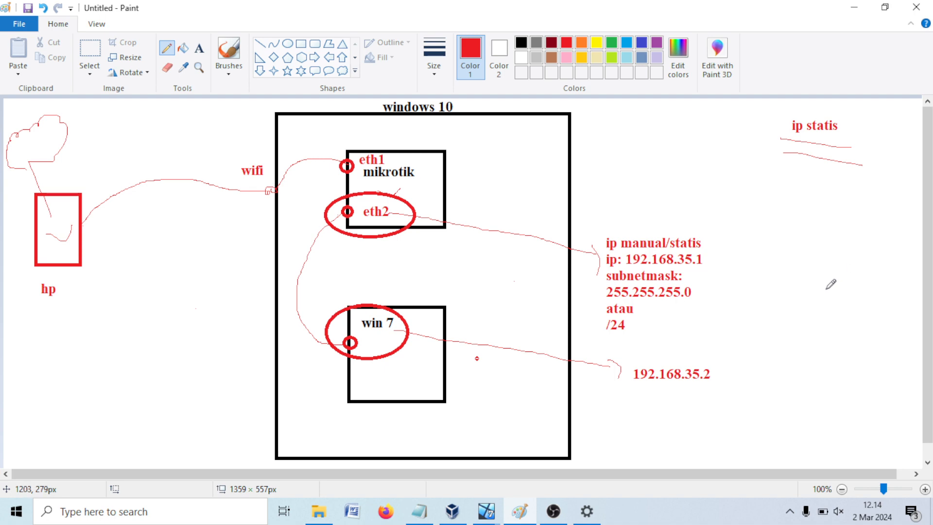
Step: Open the Network settings of the MIKROTIK PUSAT machine in VirtualBox
left_click(452, 511)
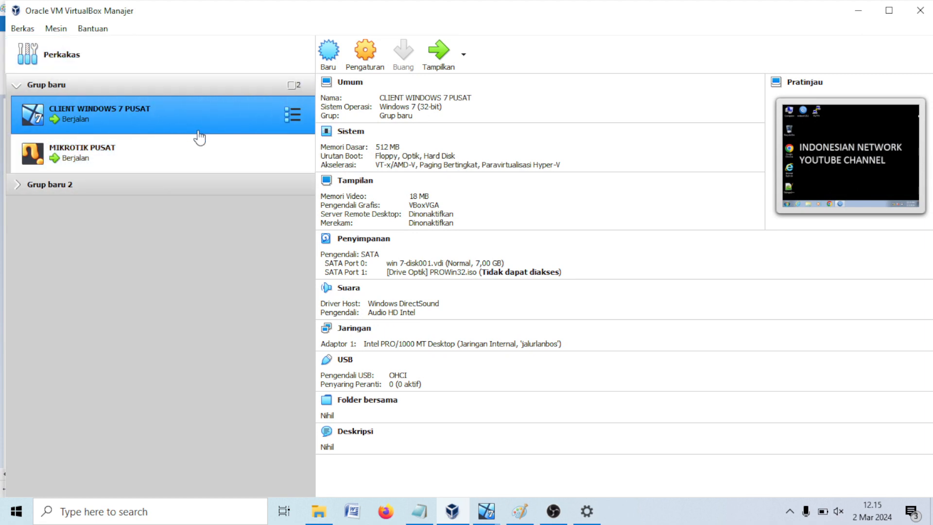
left_click(103, 170)
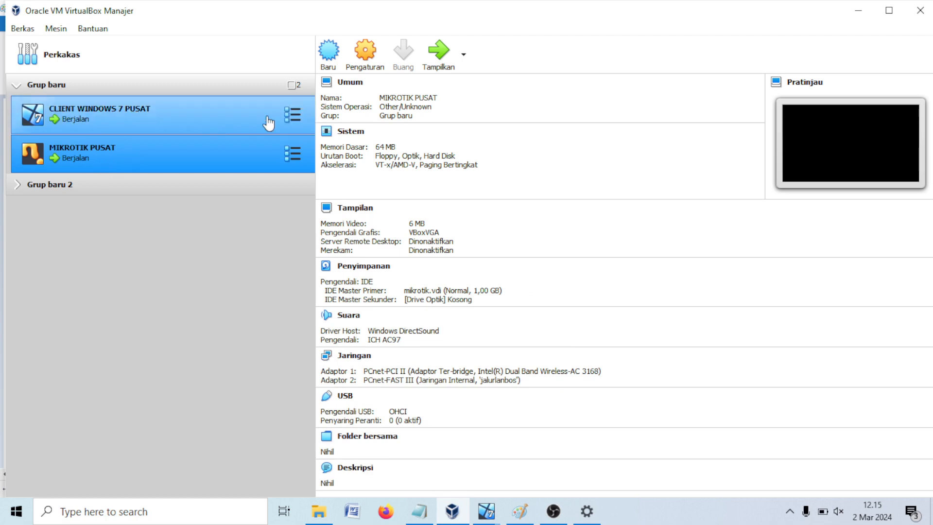
left_click(365, 68)
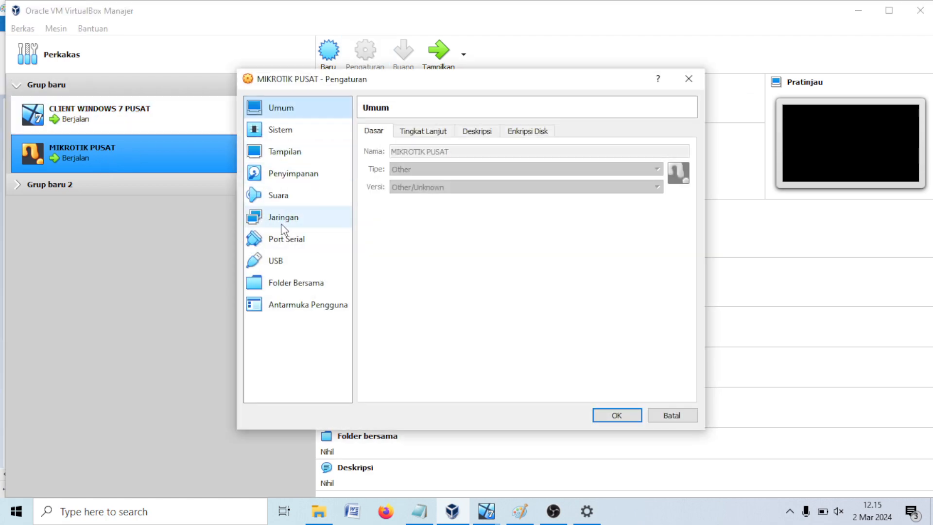
left_click(281, 217)
Step: Confirm Adapter 1 is attached as Bridged to the wireless card
left_click(434, 127)
left_click(389, 135)
left_click(427, 132)
left_click(392, 134)
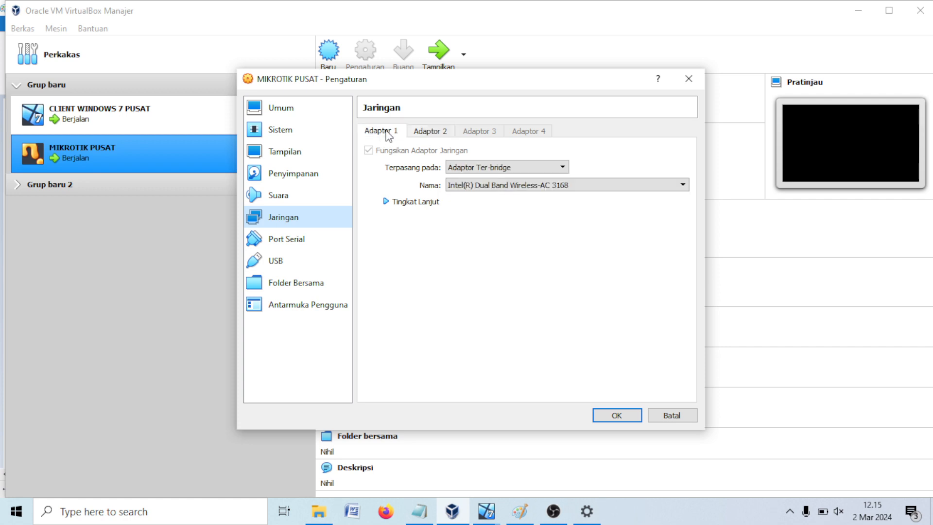
left_click(412, 133)
left_click(383, 132)
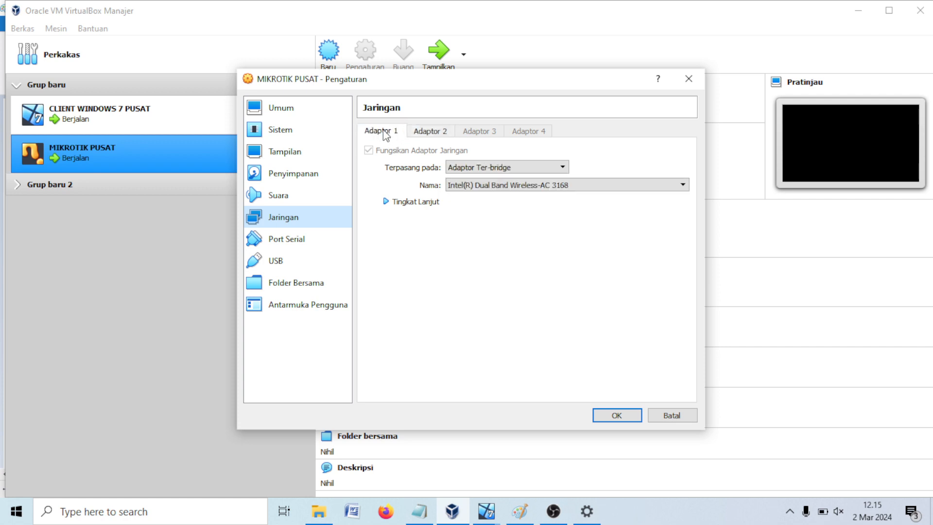
left_click(395, 204)
left_click(492, 168)
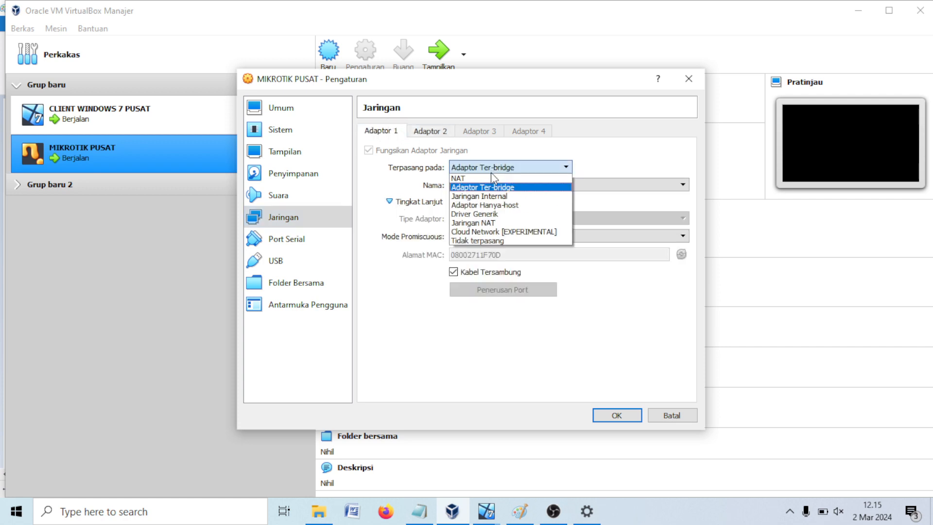
left_click(493, 187)
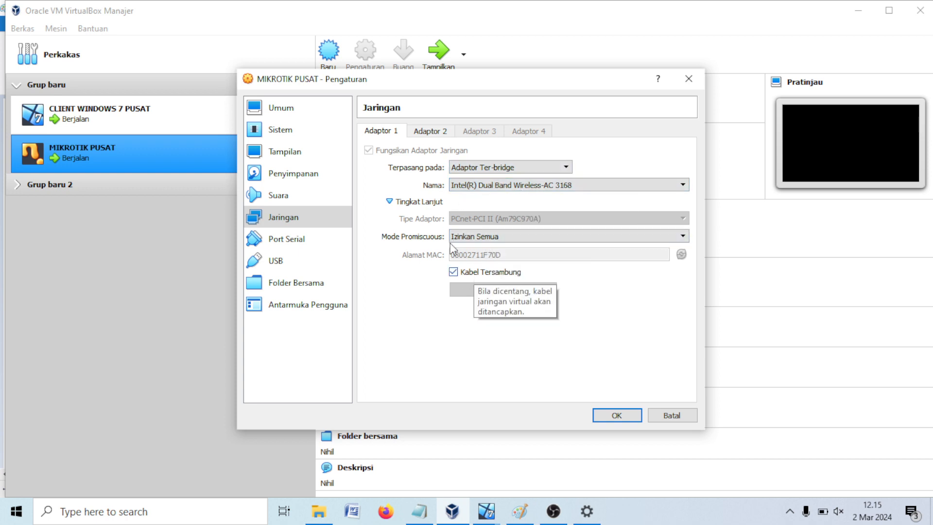
Step: Confirm Adapter 2 is on internal network jalurlanbos, then go back to Paint
left_click(429, 131)
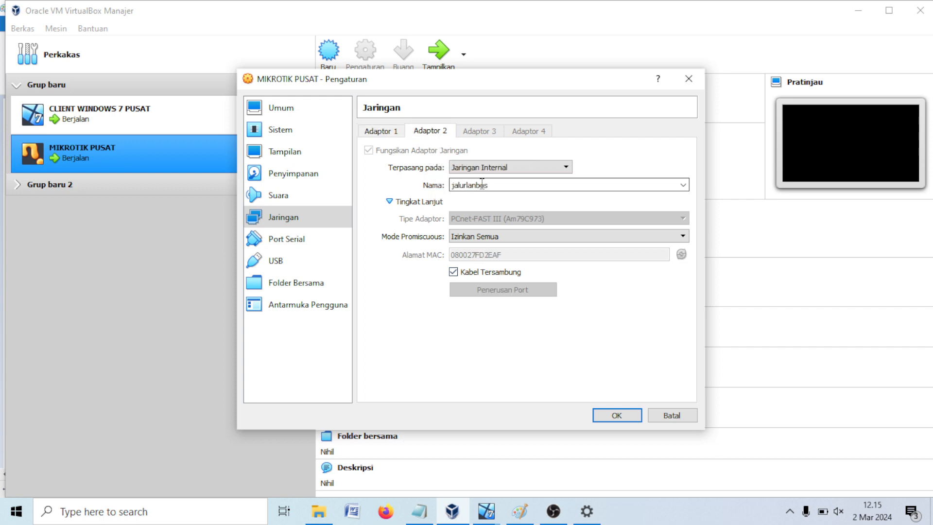
left_click(495, 167)
left_click(495, 196)
left_click(508, 500)
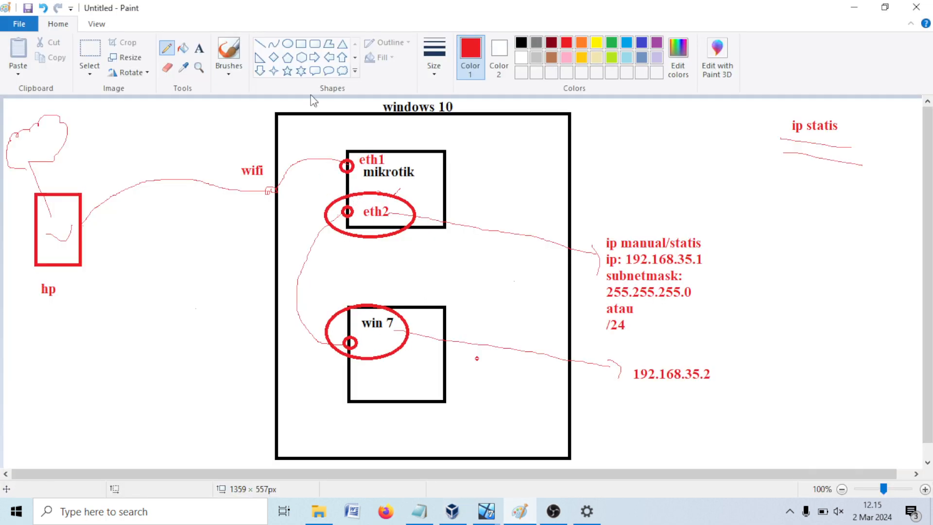
Step: Label the wifi link near eth1 'bridge'
left_click(199, 49)
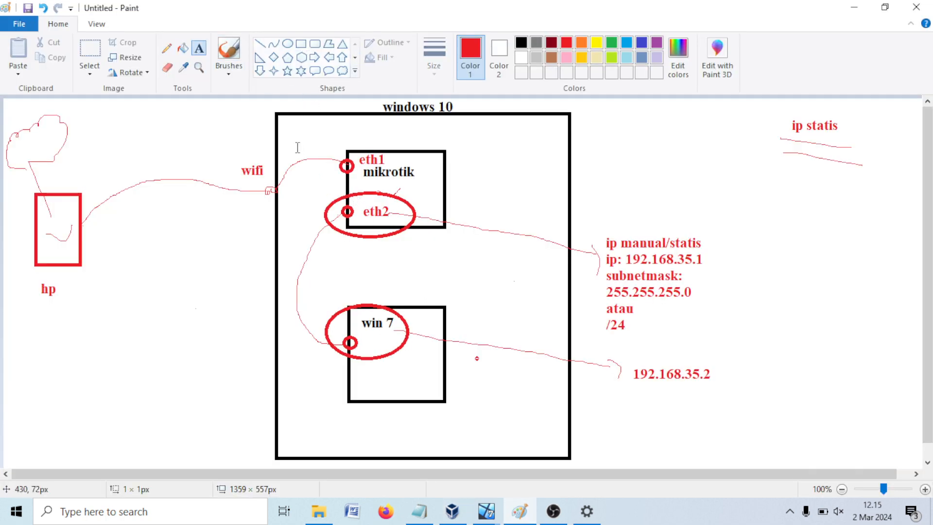
left_click(295, 137)
type("bridge")
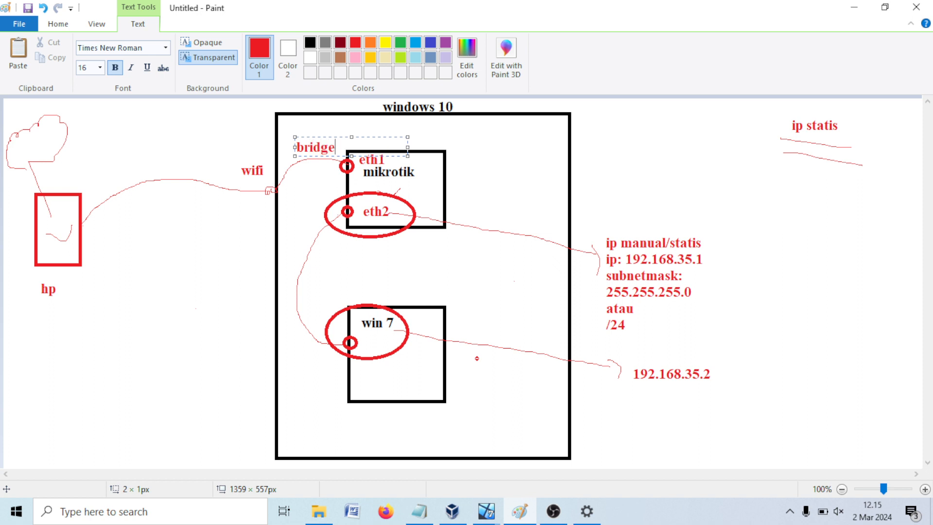
left_click(327, 267)
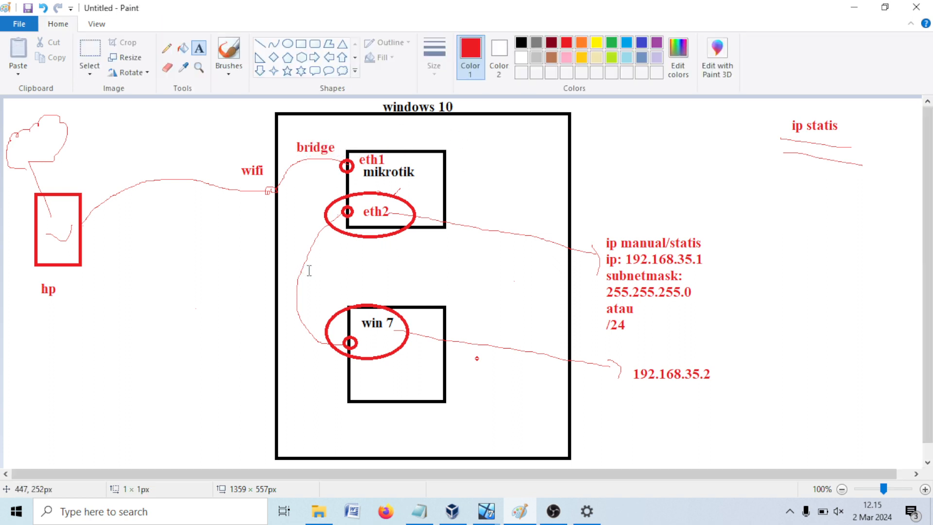
Step: Label the eth2–win 7 link 'jaringan internal' and minimize Paint
left_click(307, 260)
type("jaringan")
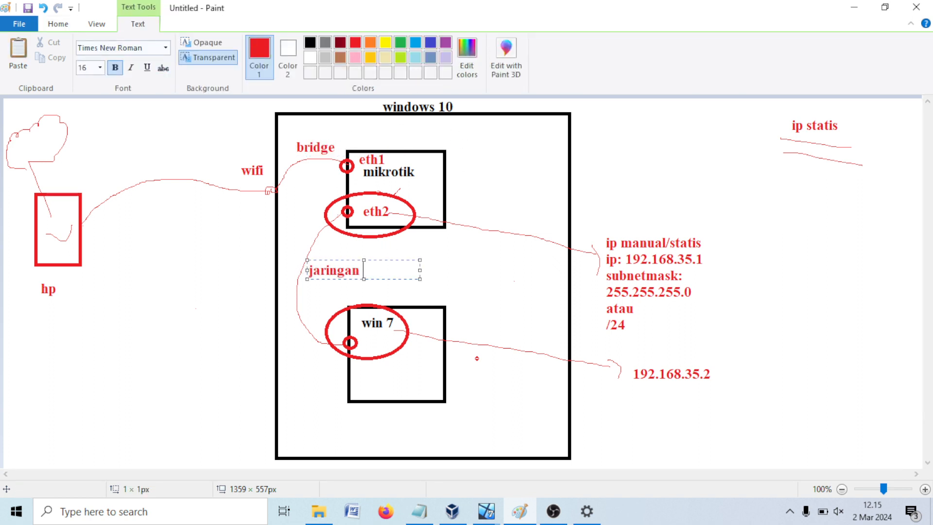
type(" internal")
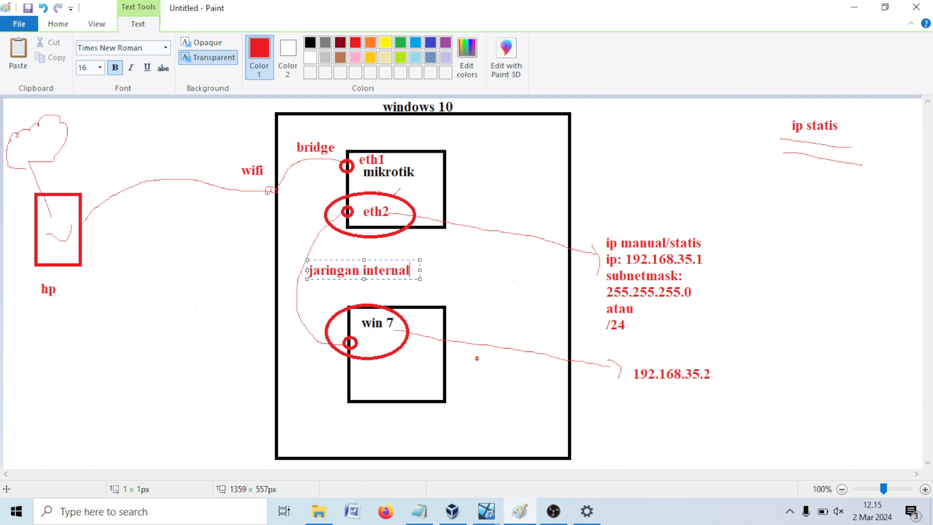
left_click(481, 279)
left_click(854, 7)
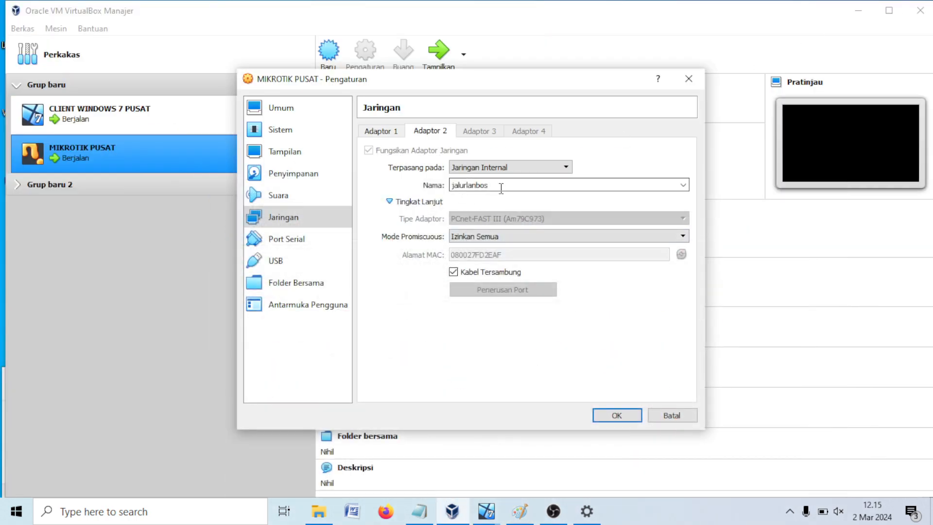
Step: Confirm MIKROTIK PUSAT's internal network name jalurlanbos and save its network settings
left_click_drag(501, 185, 407, 184)
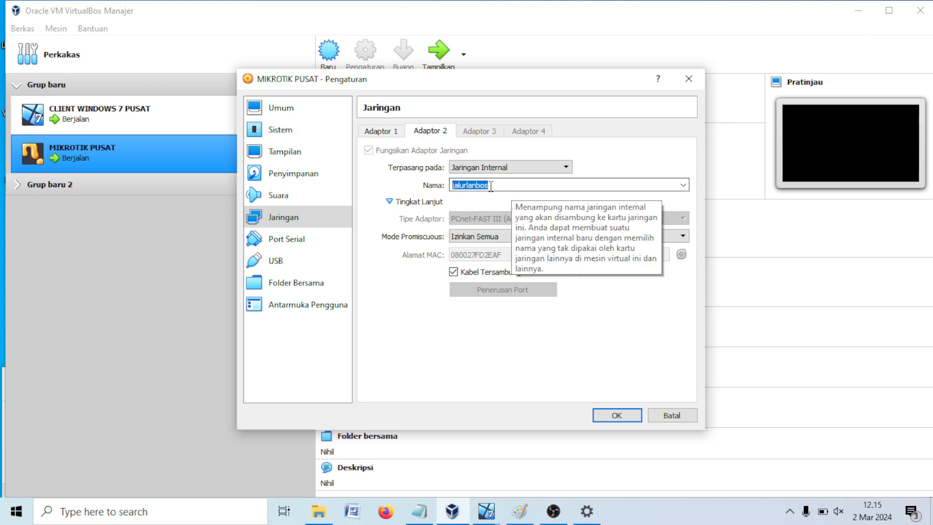
left_click(505, 186)
left_click_drag(452, 186, 488, 186)
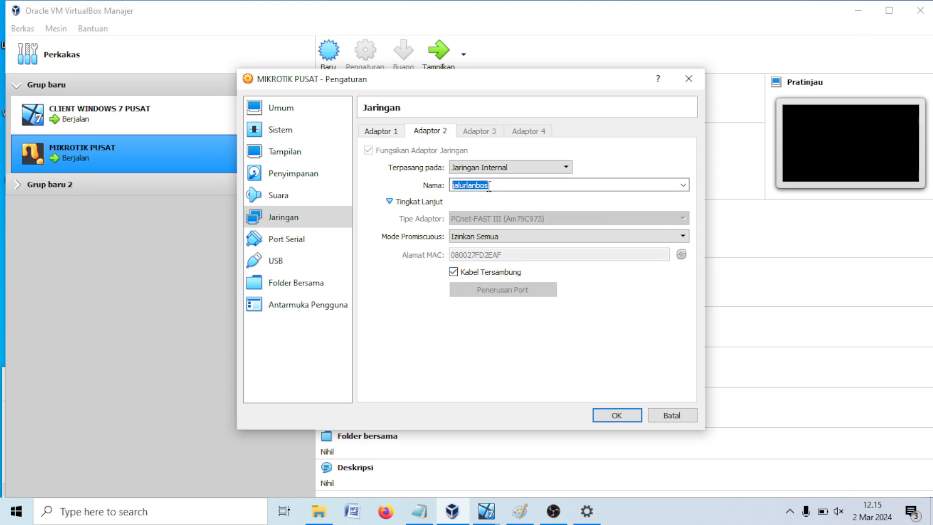
left_click(516, 187)
left_click(614, 415)
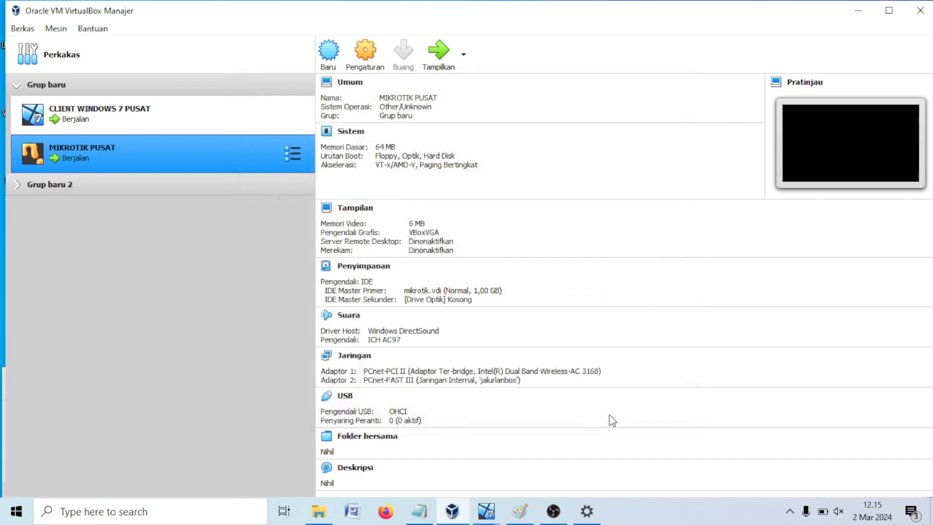
Step: Put CLIENT WINDOWS 7 PUSAT's Adapter 1 on Internal Network jalurlanbos and confirm with OK
left_click(124, 120)
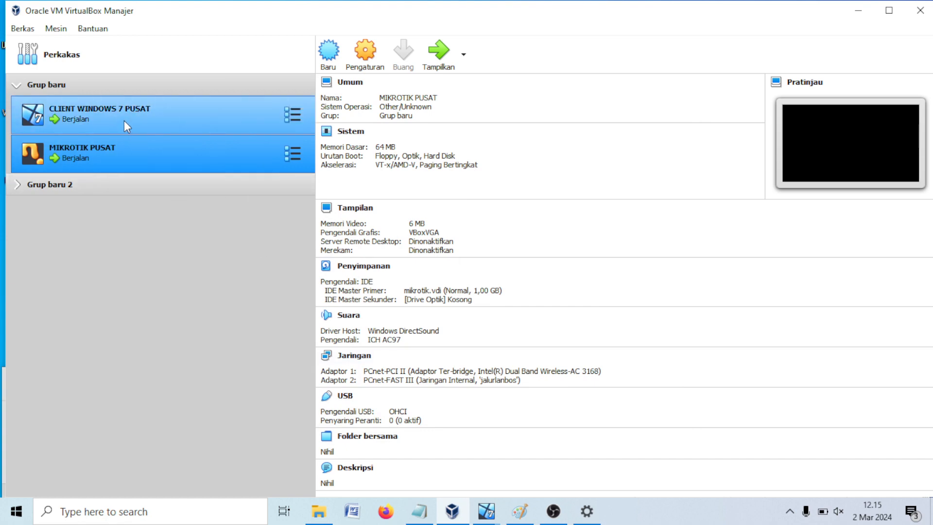
left_click(373, 61)
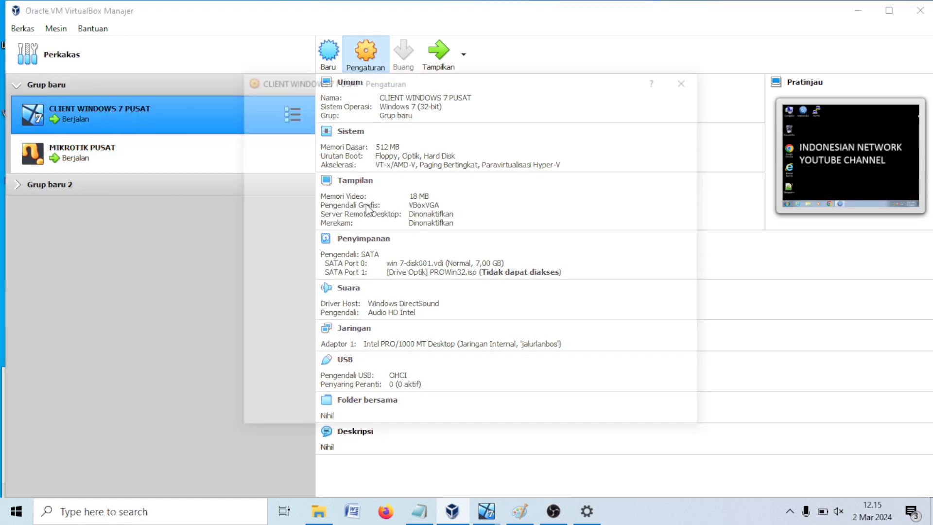
left_click(322, 216)
left_click(483, 169)
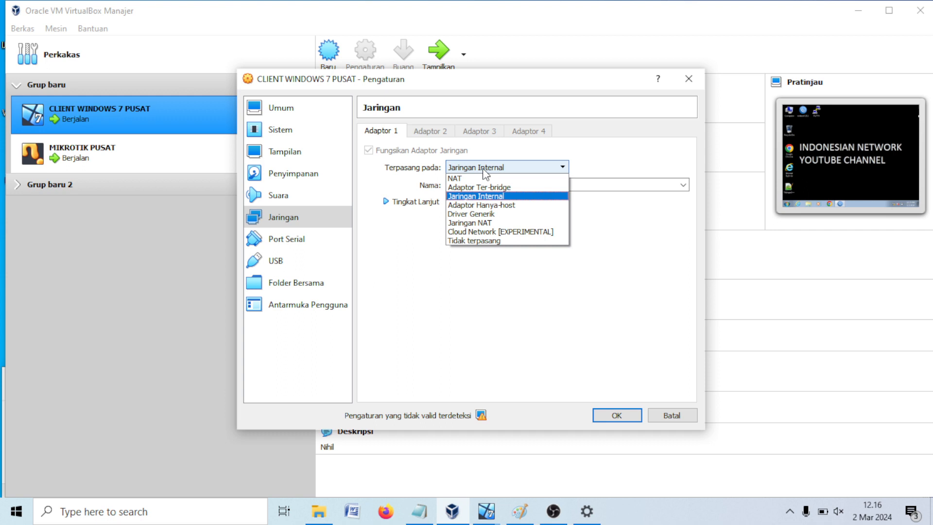
left_click(484, 197)
left_click(433, 202)
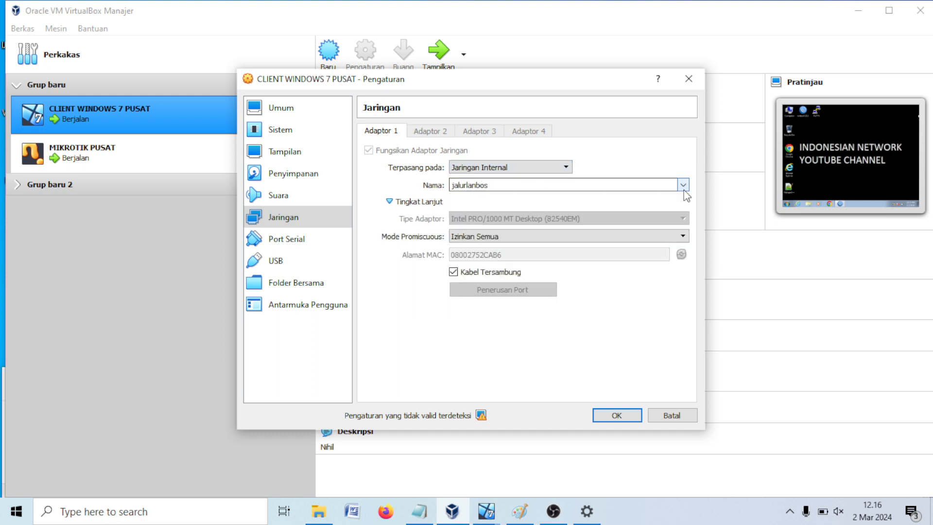
left_click(683, 184)
left_click(482, 259)
scroll(489, 238, "down", 2)
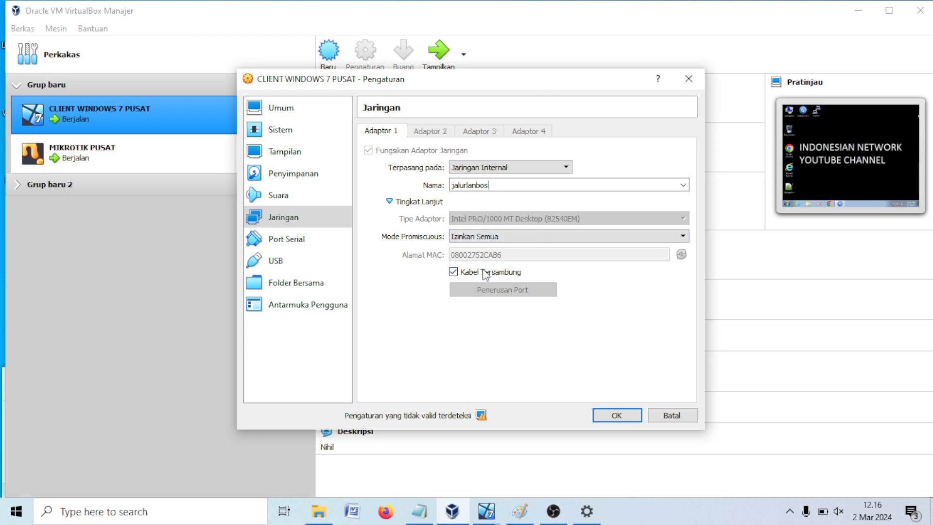
left_click(616, 415)
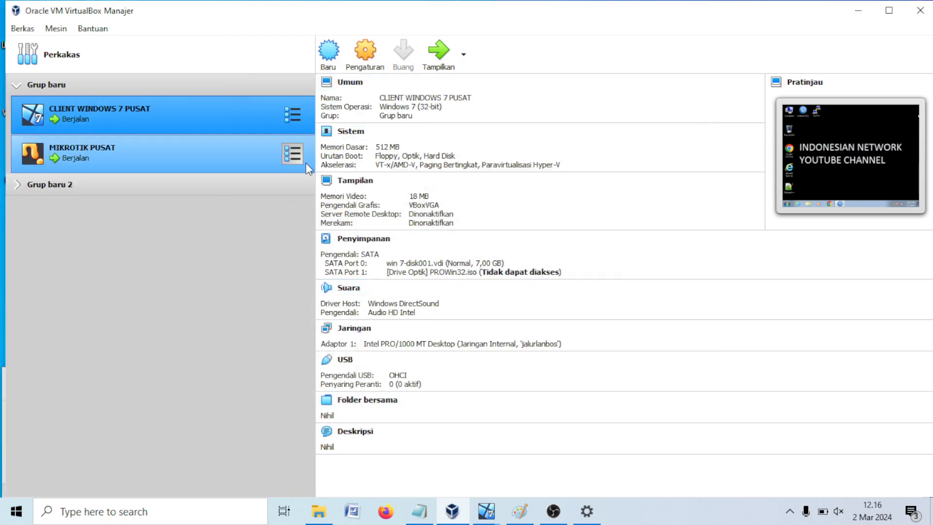
Step: Relaunch WinBox in the Windows 7 client and connect to the MikroTik neighbor
double_click(185, 116)
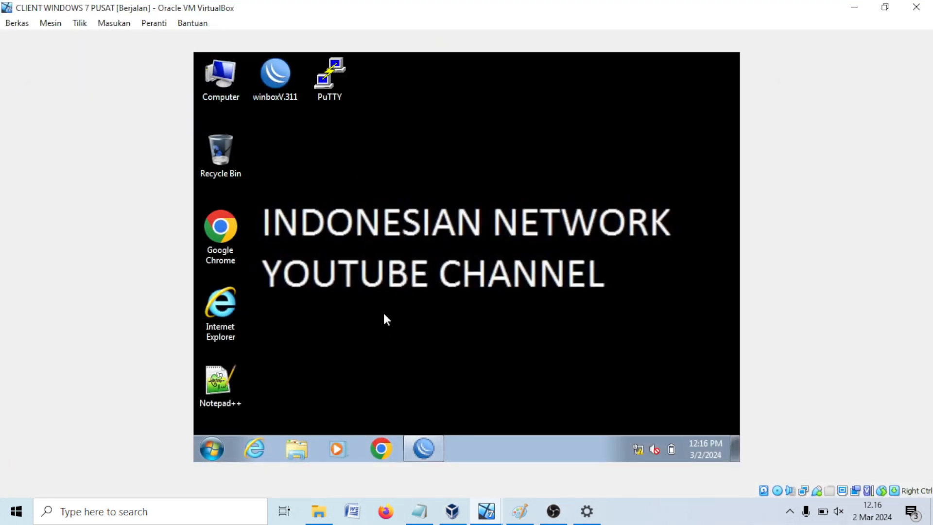
right_click(424, 448)
left_click(392, 422)
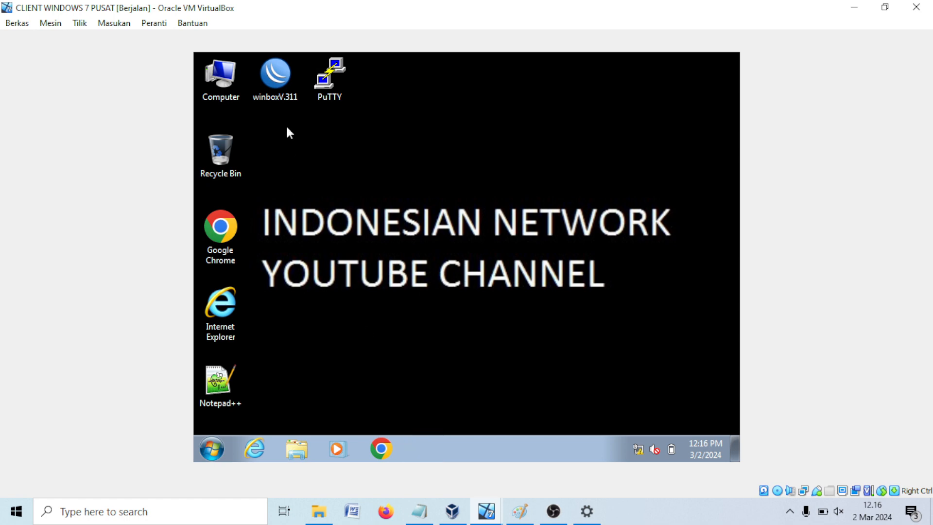
double_click(280, 89)
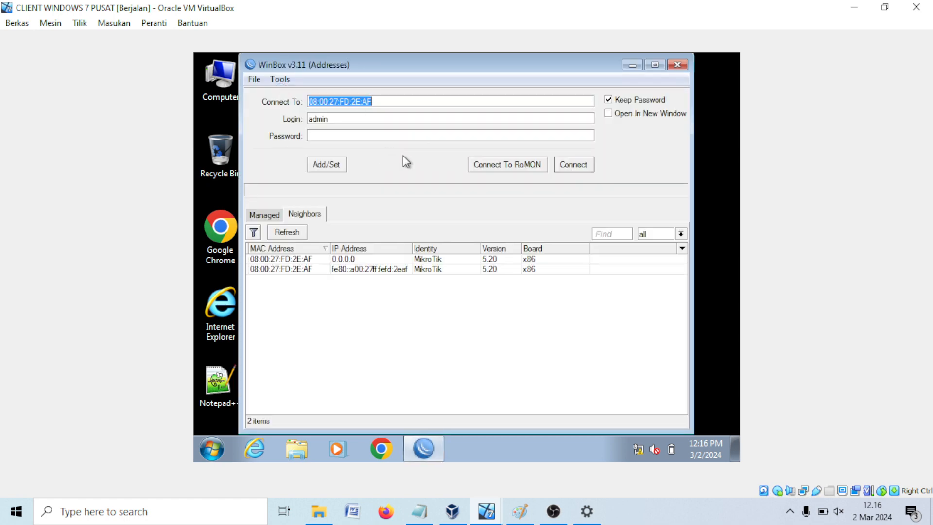
left_click(305, 259)
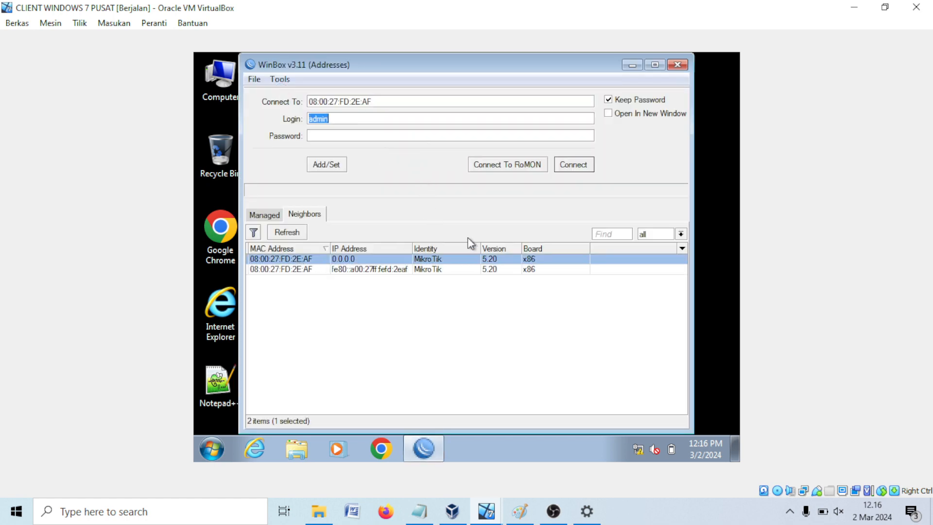
left_click(571, 164)
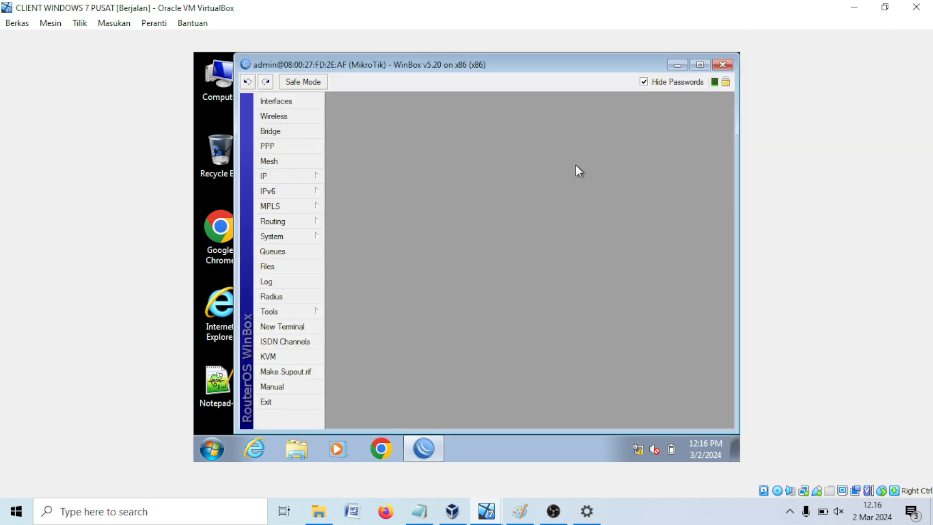
Step: Open the Interfaces list and inspect ether1_isp's name, closing it unchanged
left_click(310, 176)
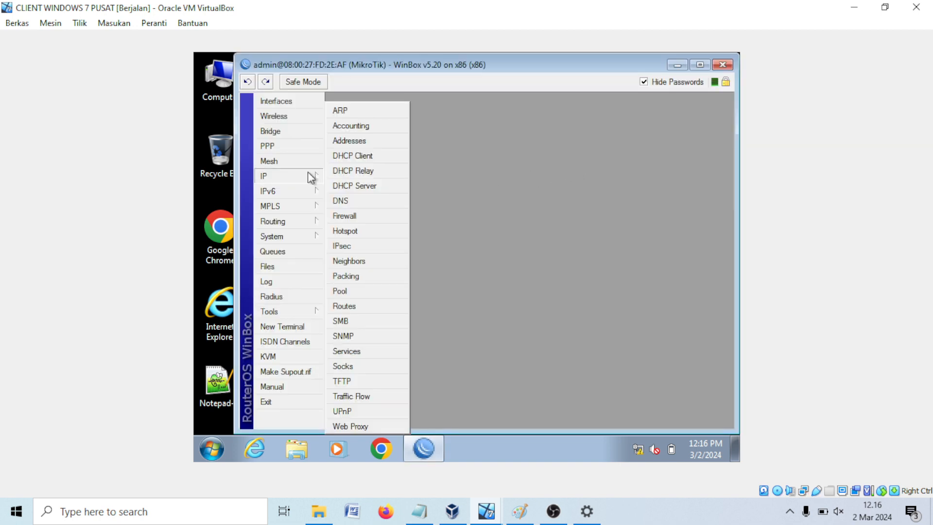
left_click(289, 102)
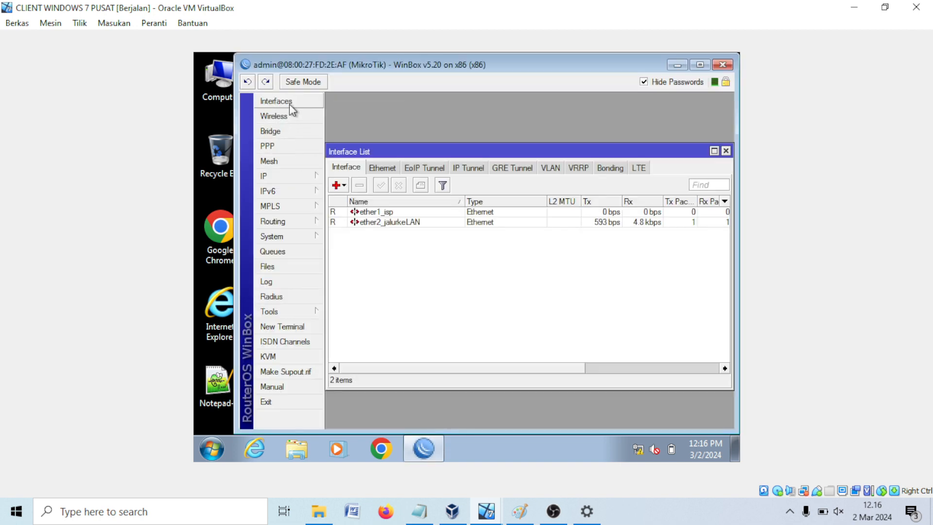
left_click(388, 212)
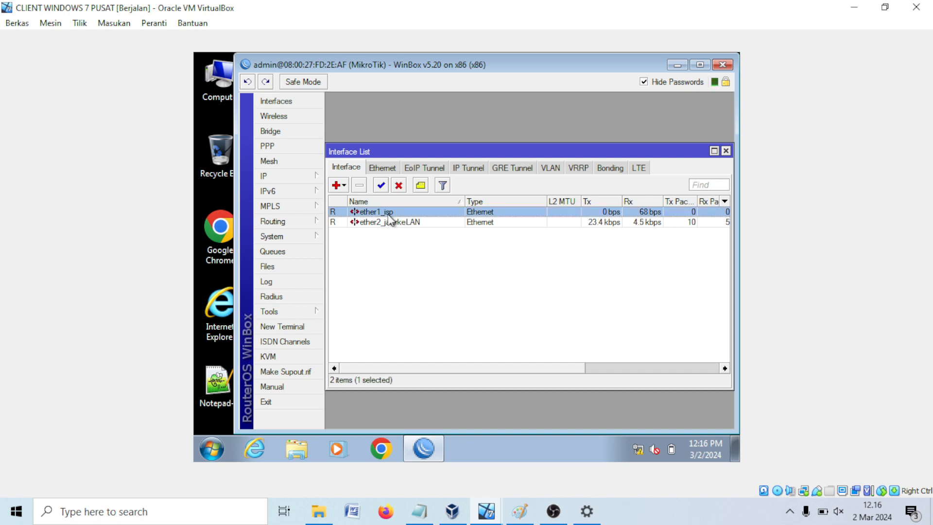
double_click(408, 213)
left_click(467, 156)
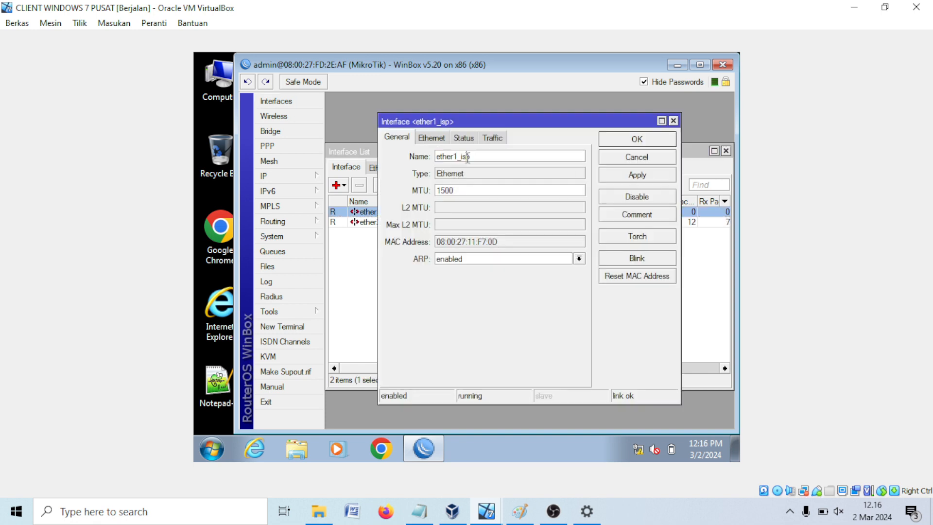
left_click_drag(457, 156, 508, 156)
left_click(607, 161)
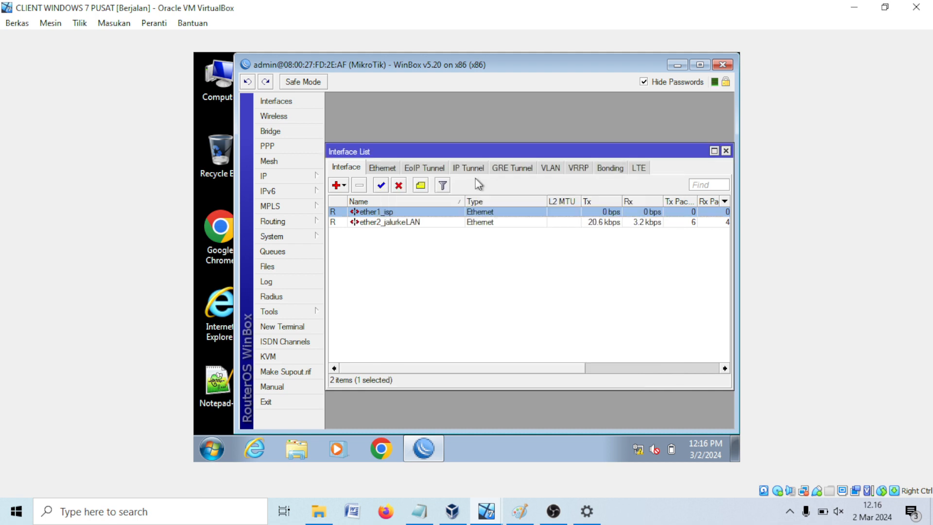
double_click(390, 214)
left_click(478, 159)
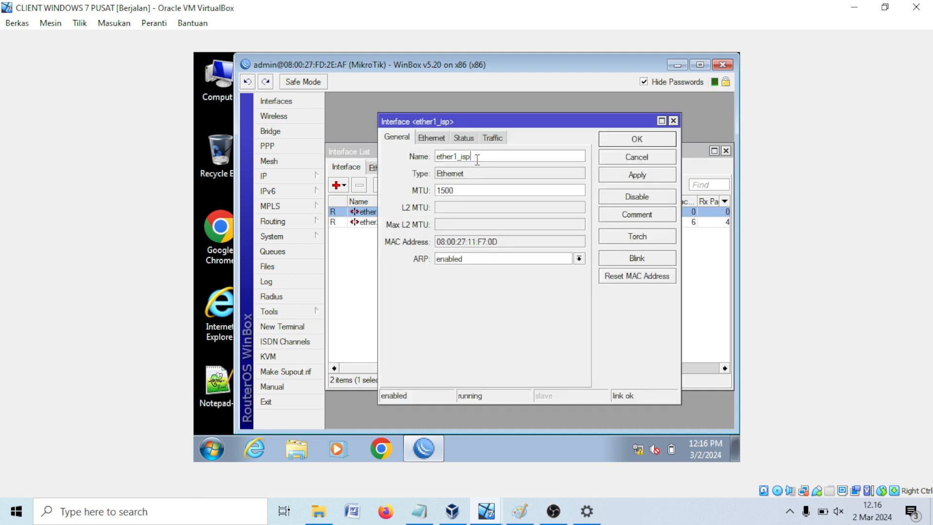
left_click(625, 162)
Step: Inspect ether2_jalurkeLAN's name and close its settings unchanged
double_click(408, 224)
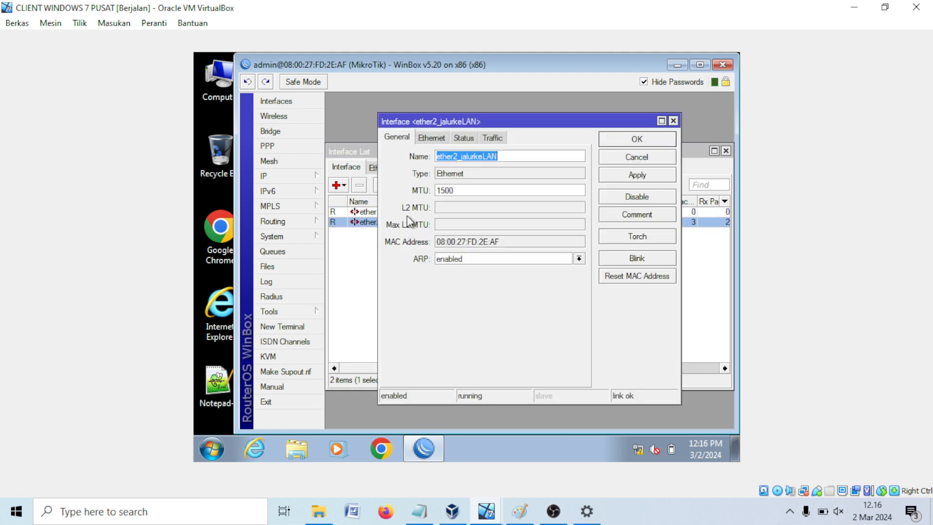
left_click(470, 156)
left_click_drag(462, 156, 587, 162)
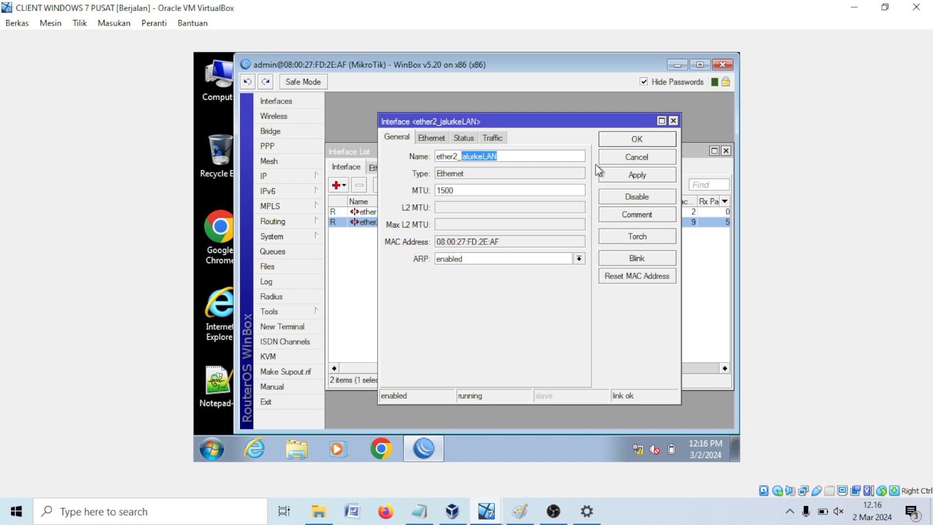
left_click(614, 164)
left_click(509, 256)
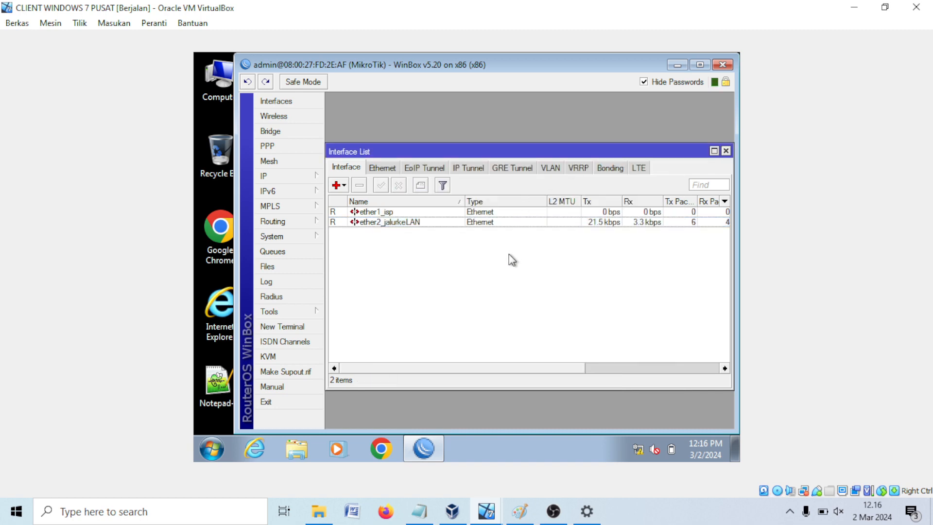
Step: Add a new entry in IP Addresses assigned to interface ether2_jalurkeLAN
left_click(305, 179)
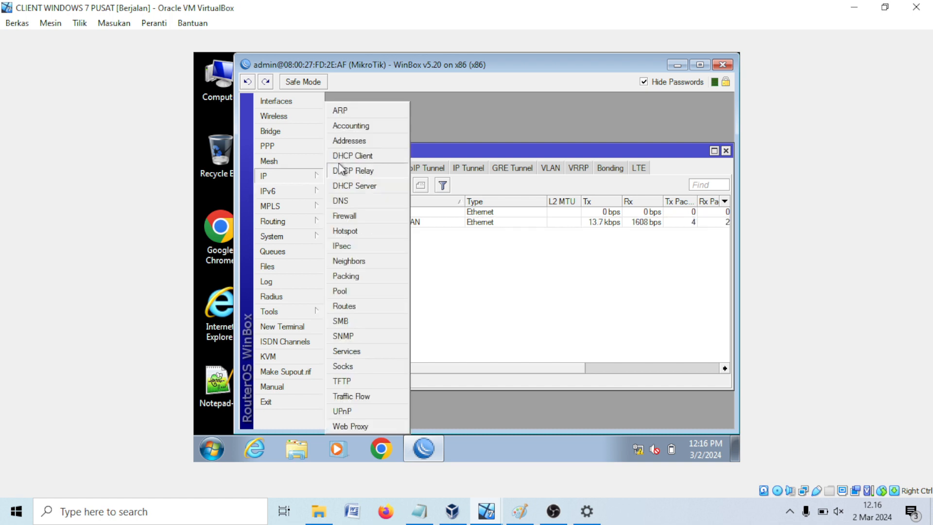
left_click(350, 141)
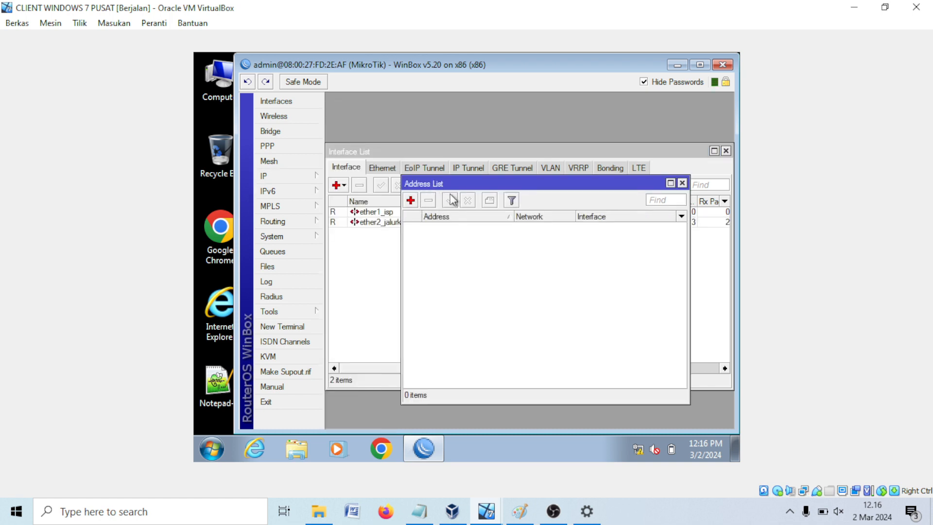
left_click(411, 200)
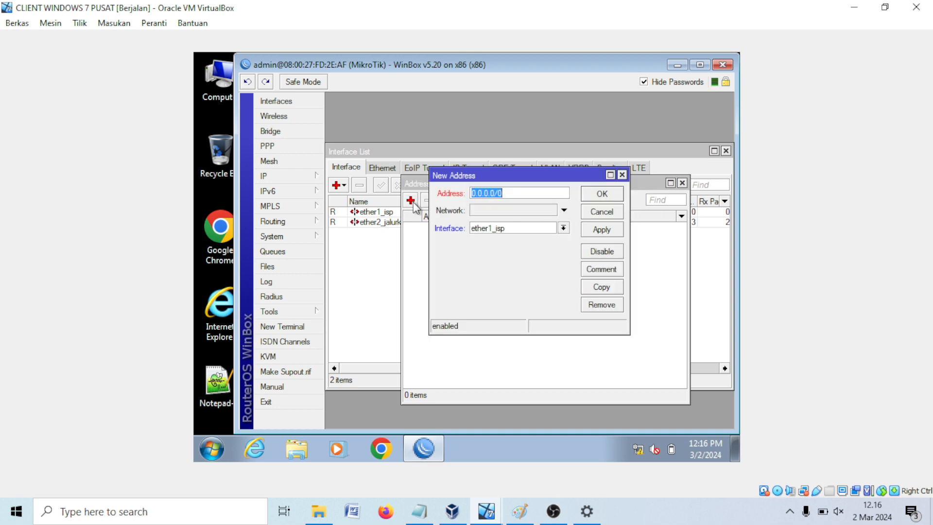
left_click(508, 231)
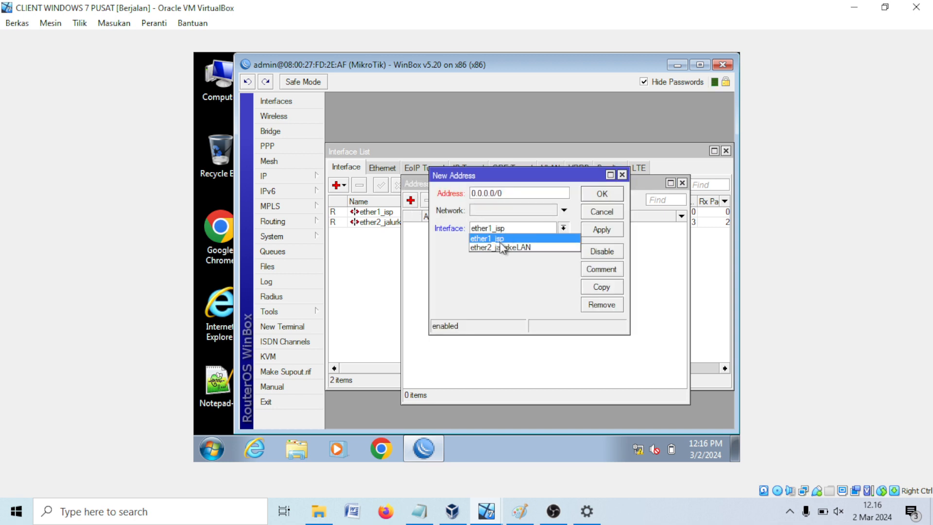
left_click(500, 247)
Step: Enter address 192.168.35.1/24, apply it and close the dialog with OK
left_click_drag(498, 192, 398, 197)
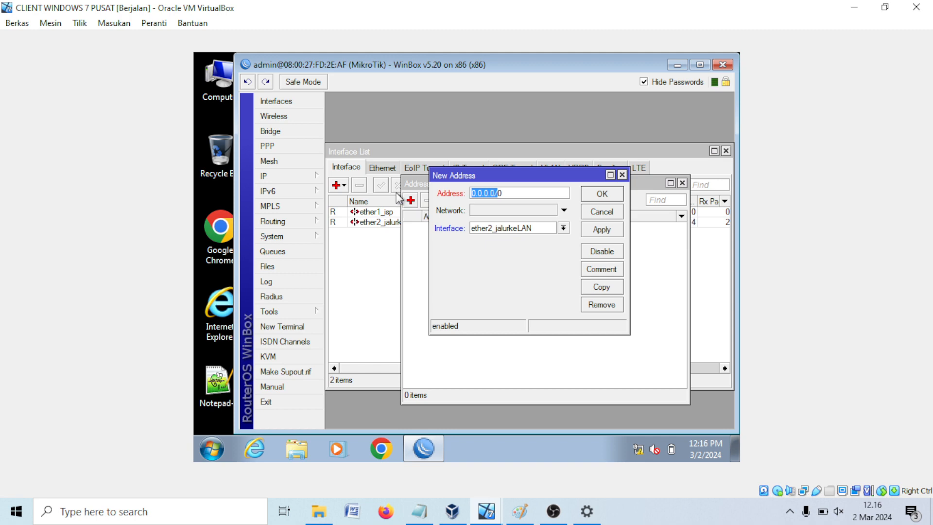
left_click(492, 195)
left_click_drag(493, 193, 424, 191)
type("192.")
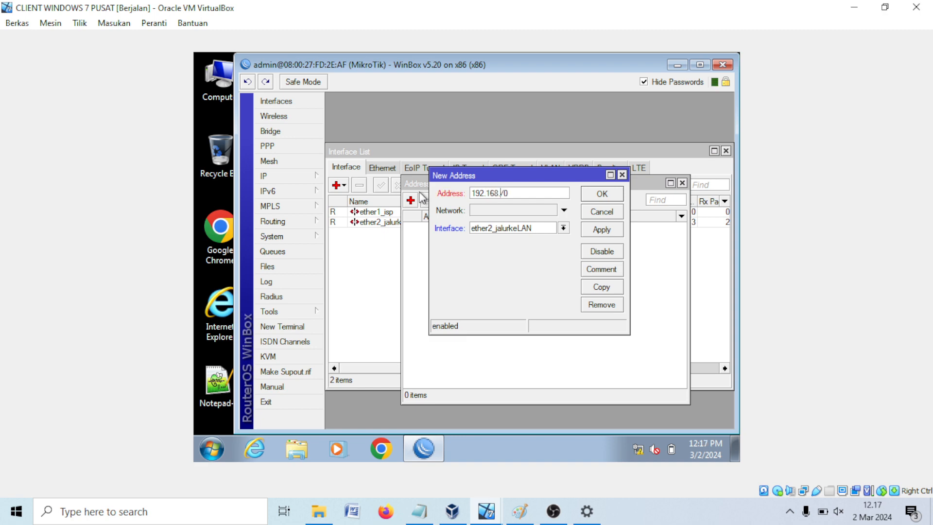
type("168.35.")
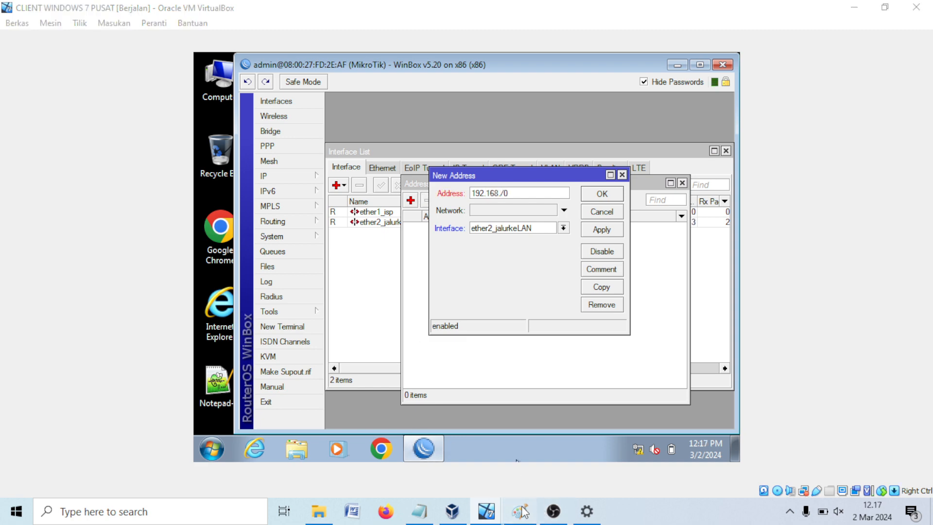
left_click(520, 511)
left_click(521, 510)
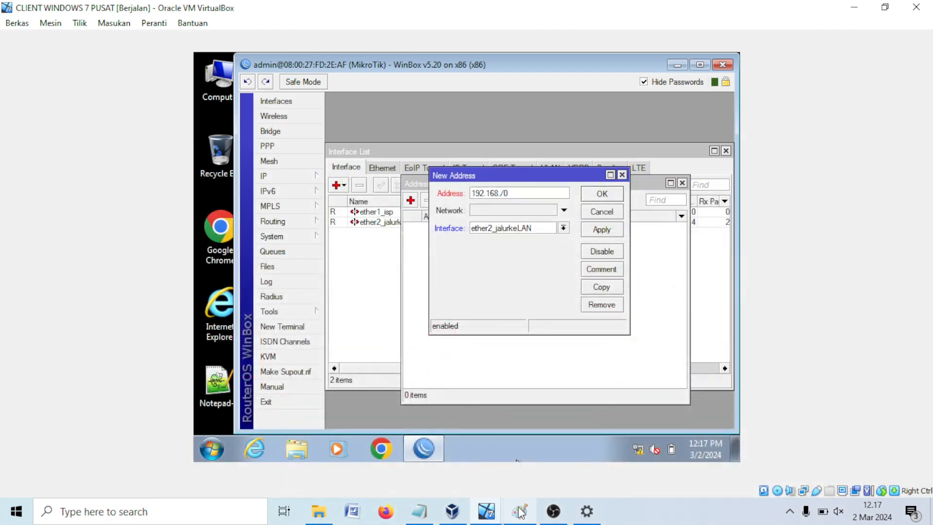
type("35.1")
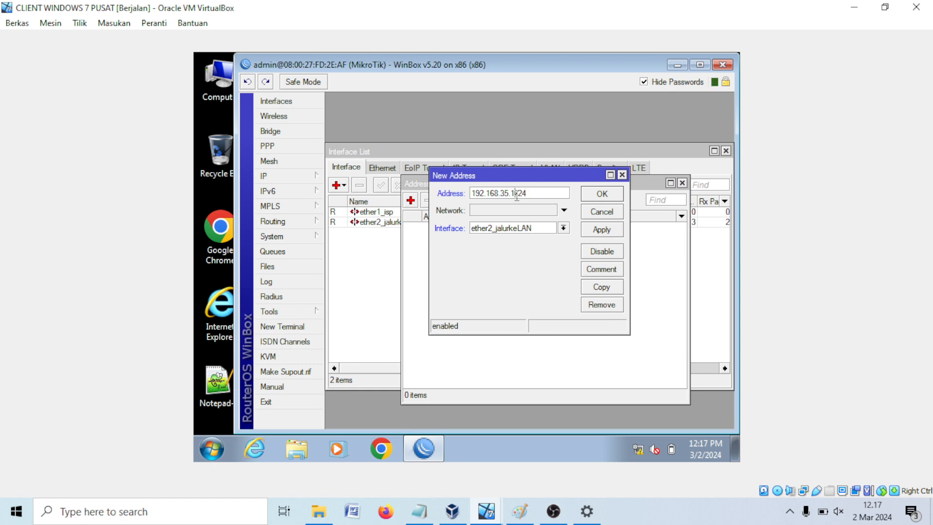
left_click_drag(516, 194, 538, 194)
left_click(593, 233)
left_click(599, 196)
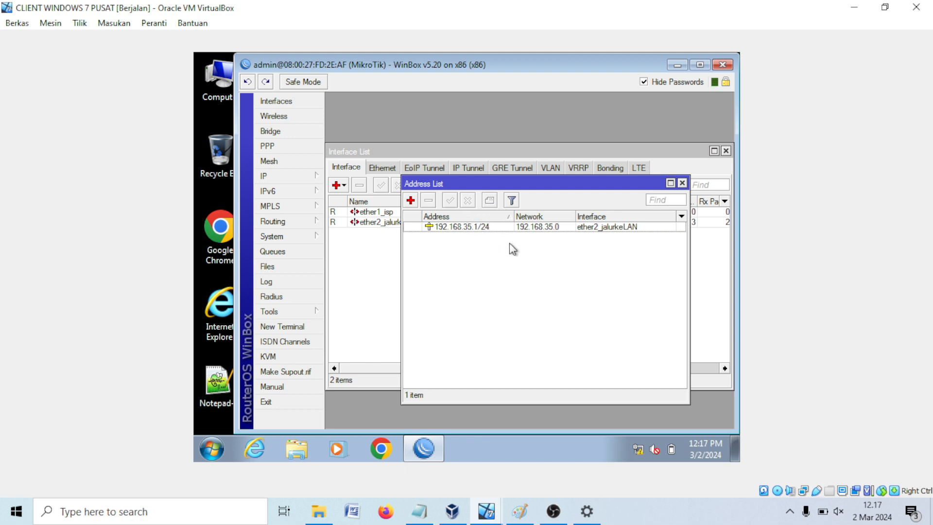
Step: Open the IPv4 properties of the client's Local Area Connection
right_click(637, 448)
left_click(632, 441)
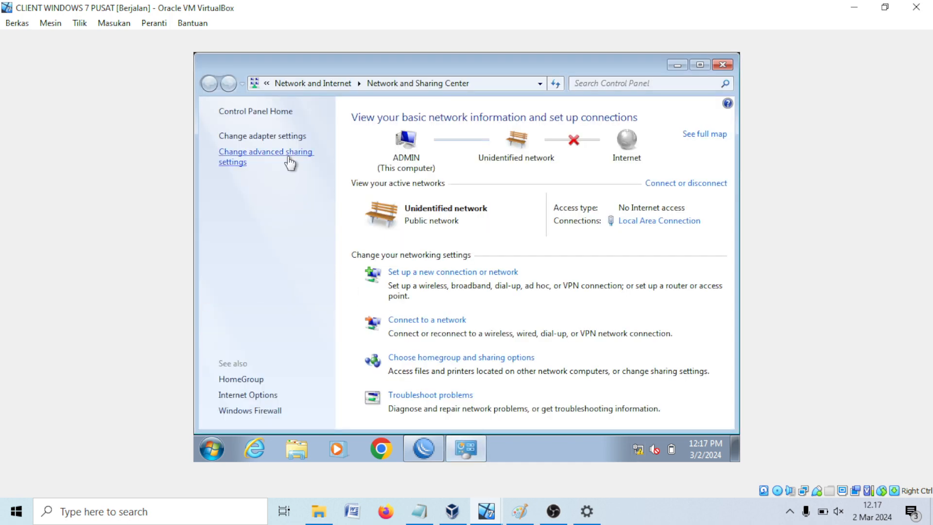
left_click(284, 136)
right_click(272, 138)
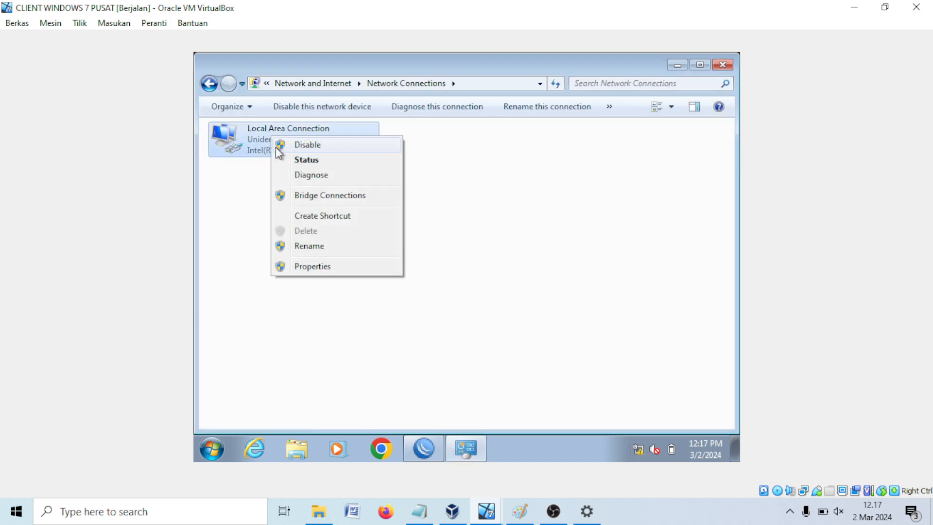
left_click(324, 266)
scroll(358, 291, "down", 1)
double_click(359, 275)
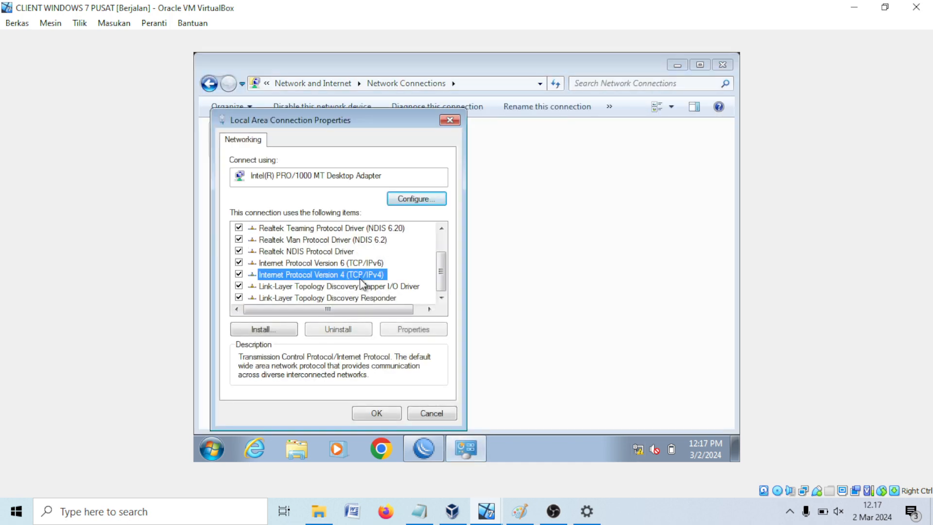
Step: Set static IP 192.168.35.2 with mask 255.255.255.0, confirm, and close Network Connections
left_click(350, 211)
left_click(340, 226)
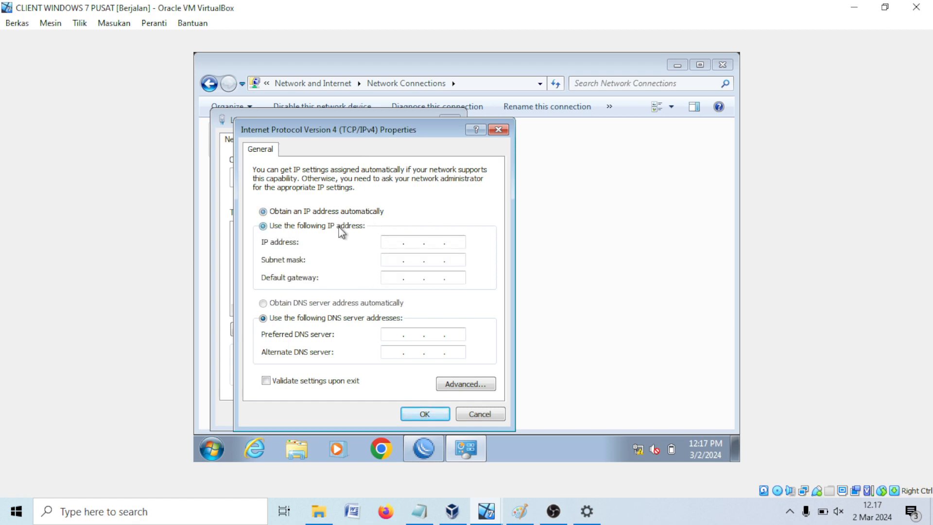
type("192 . 168 . 35 . ")
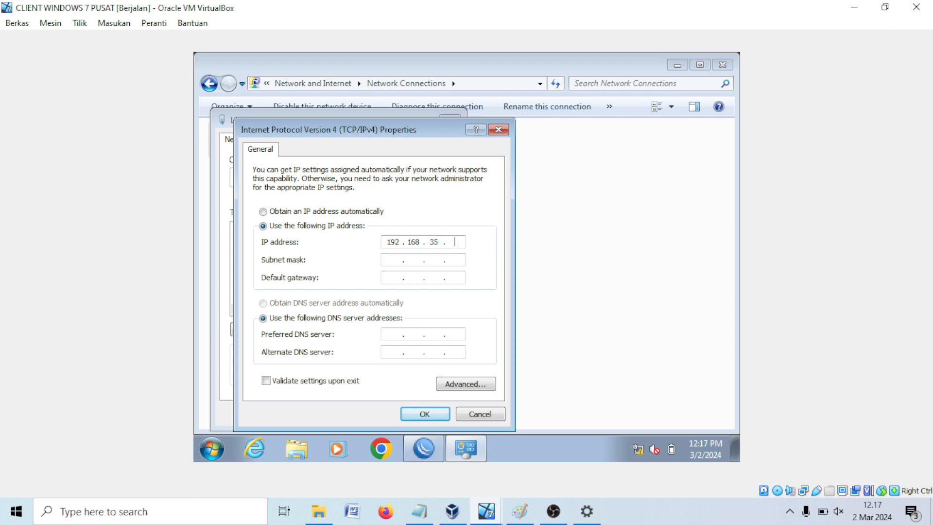
type("2")
left_click(456, 259)
left_click(415, 416)
left_click(385, 411)
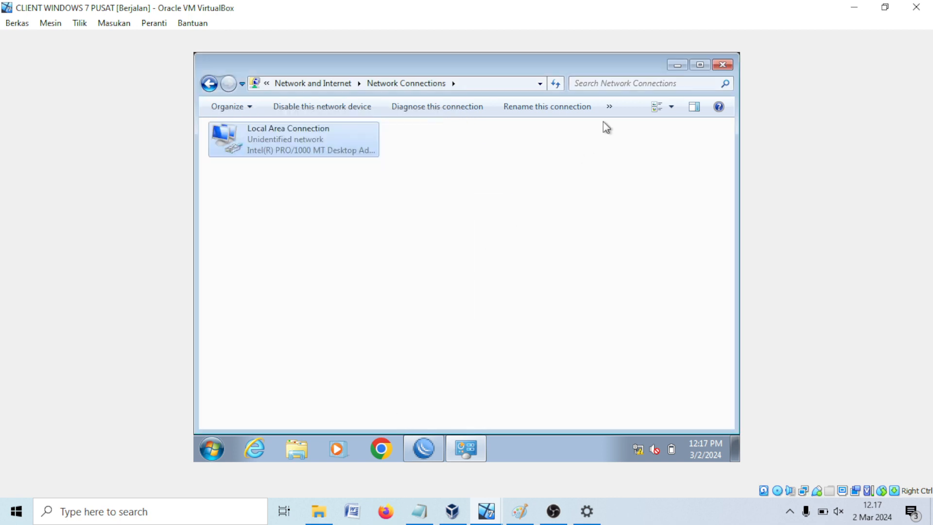
left_click(722, 64)
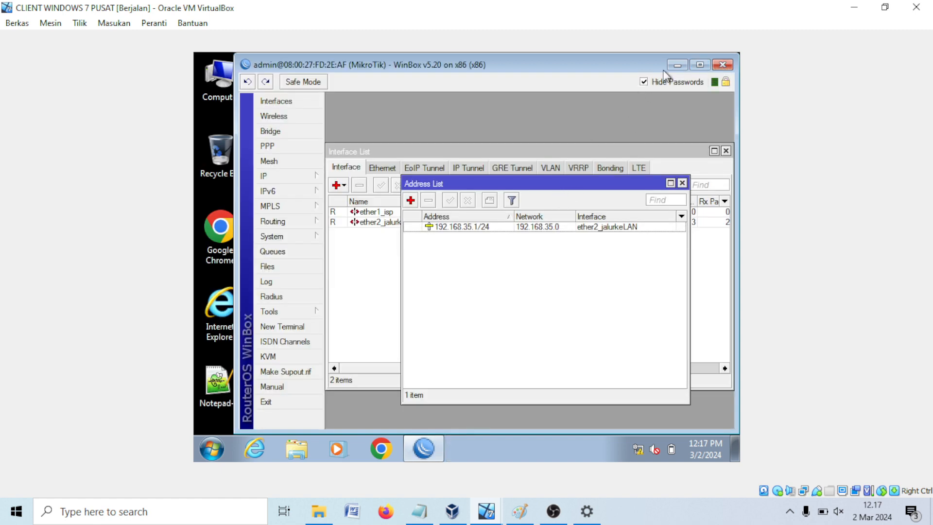
Step: Ping the router at 192.168.35.1 from a Windows 7 command prompt
left_click(683, 65)
left_click(217, 444)
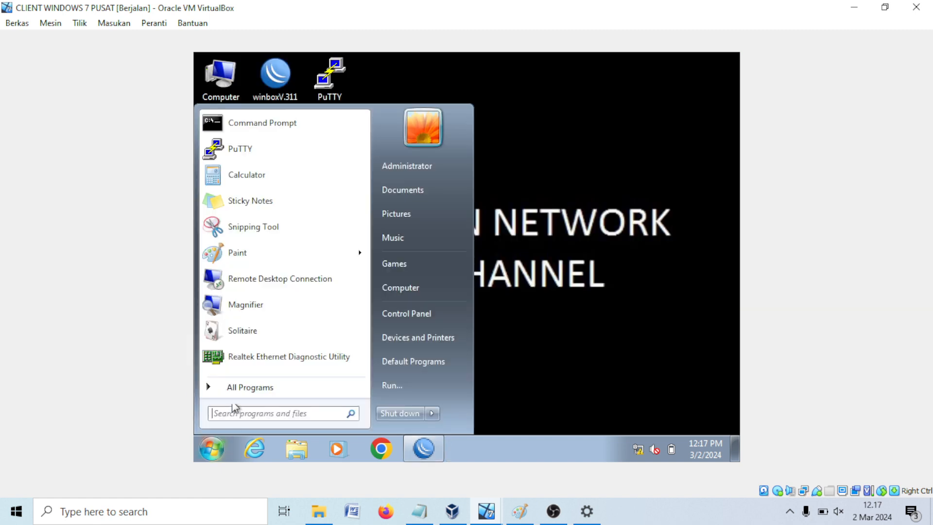
left_click(269, 130)
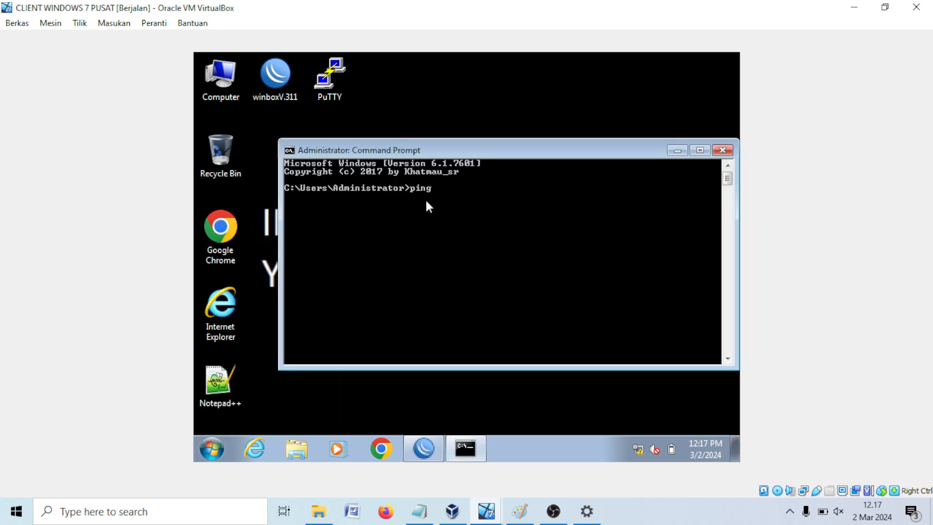
type("ping 192.168.35.1")
key("Return")
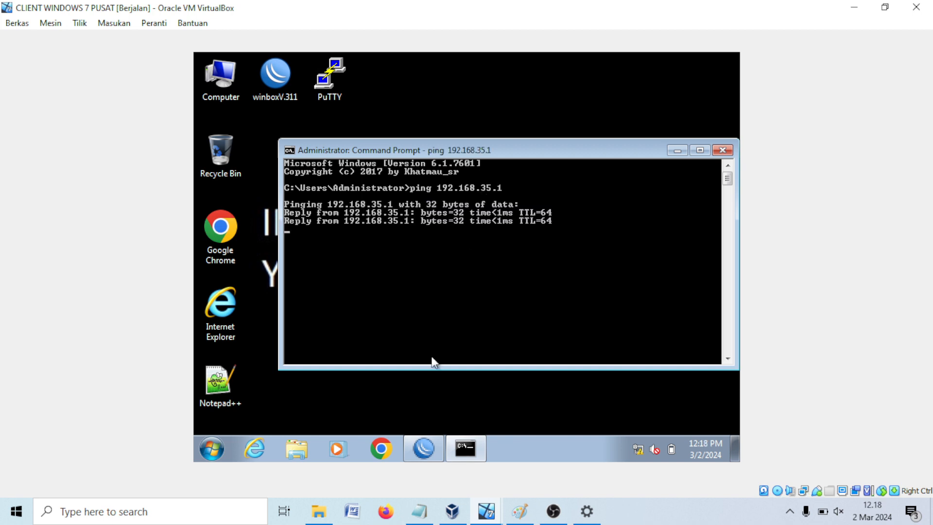
Step: Ping the client at 192.168.35.2 from a WinBox terminal, stopping with Ctrl+C
left_click(425, 449)
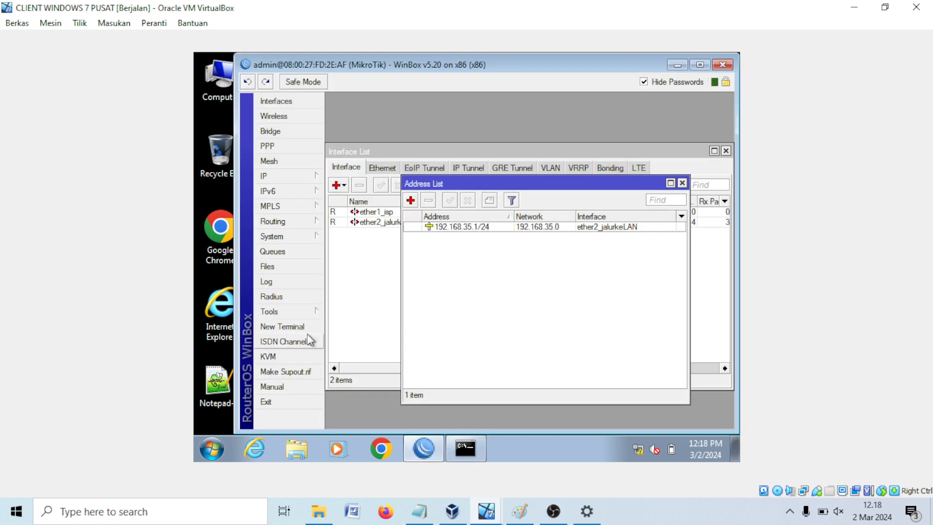
left_click(289, 330)
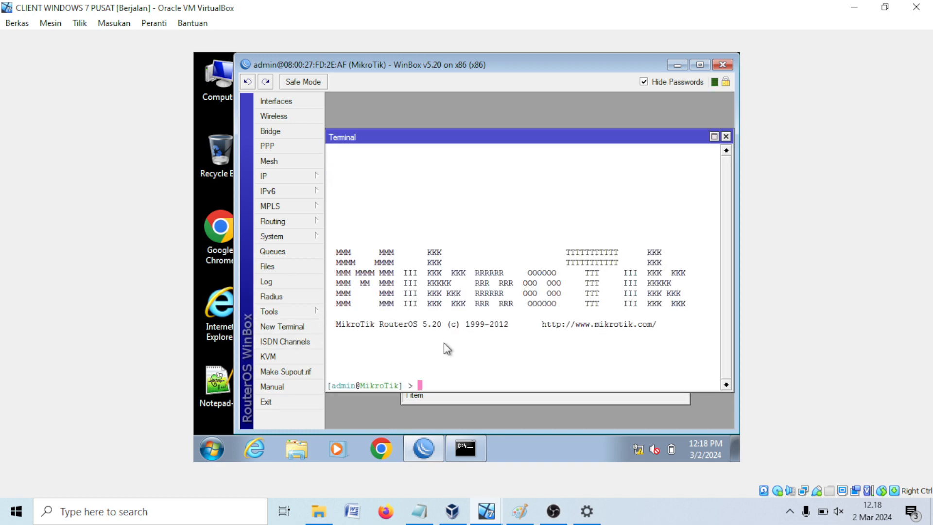
type("ping 192.168.")
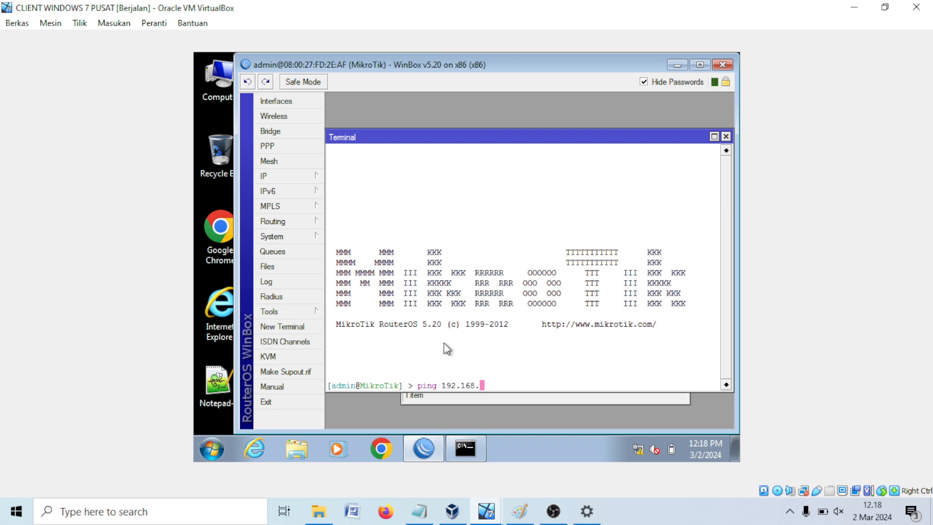
type("35.2")
key("Return")
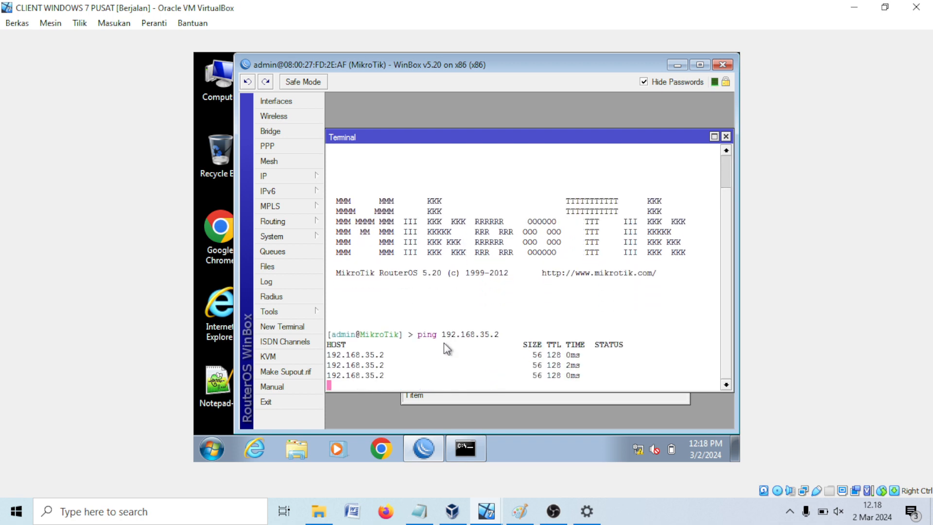
key("ctrl+c")
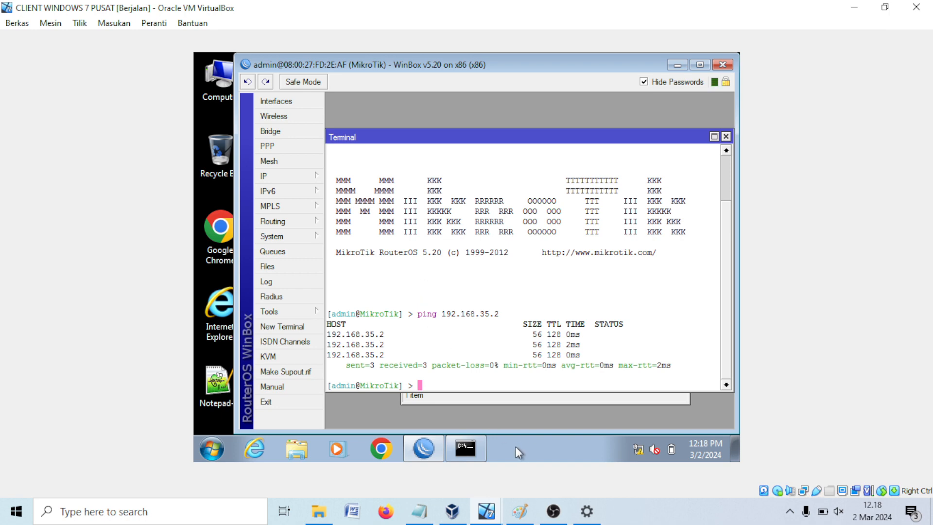
left_click(519, 511)
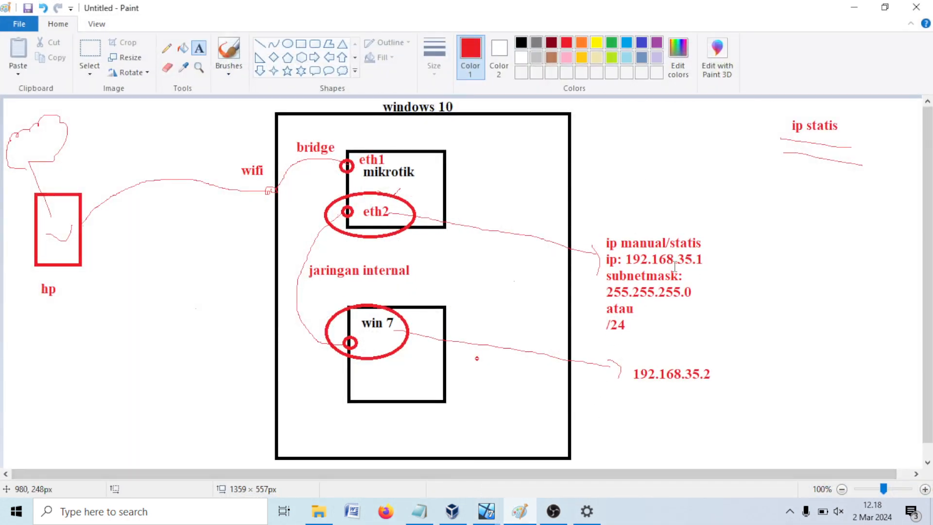
Step: Sketch pencil strokes near the static IP notes and check the DHCP CLIENT title in Notepad
left_click(167, 48)
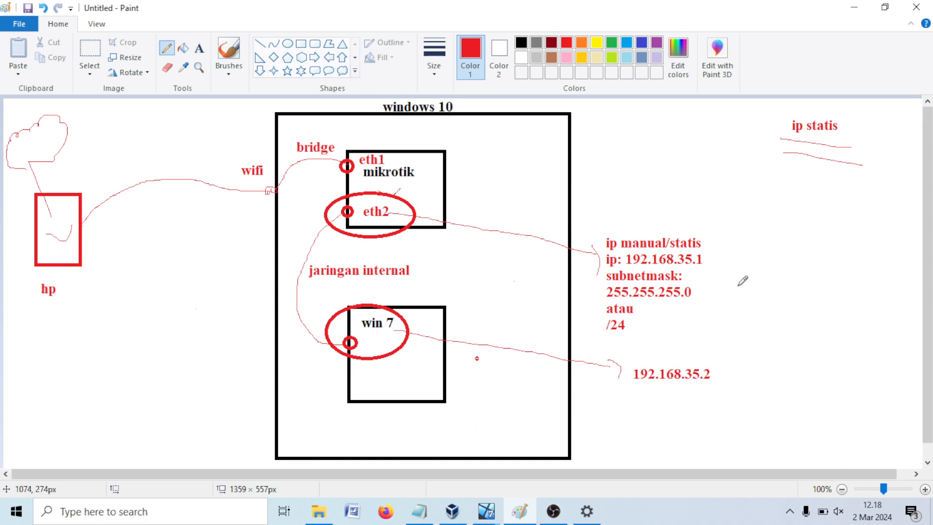
left_click_drag(732, 246, 779, 237)
left_click_drag(739, 383, 800, 395)
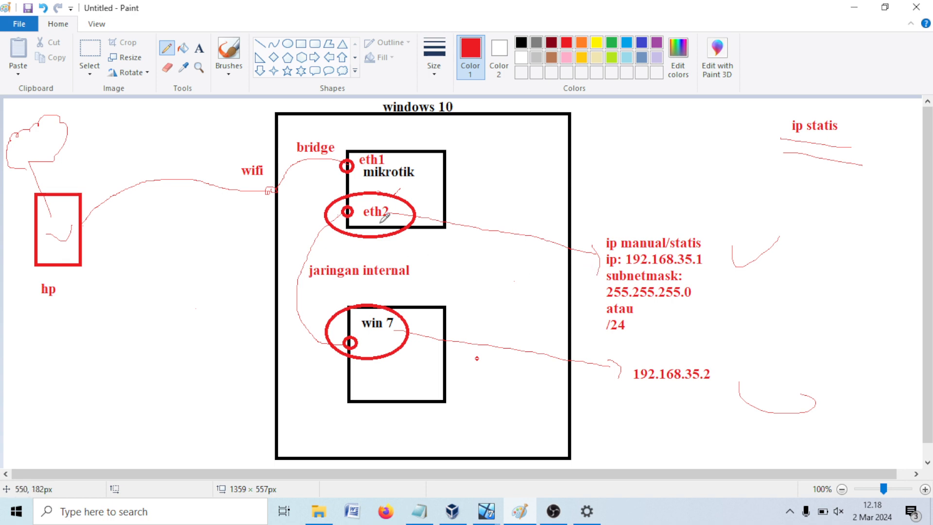
left_click(419, 511)
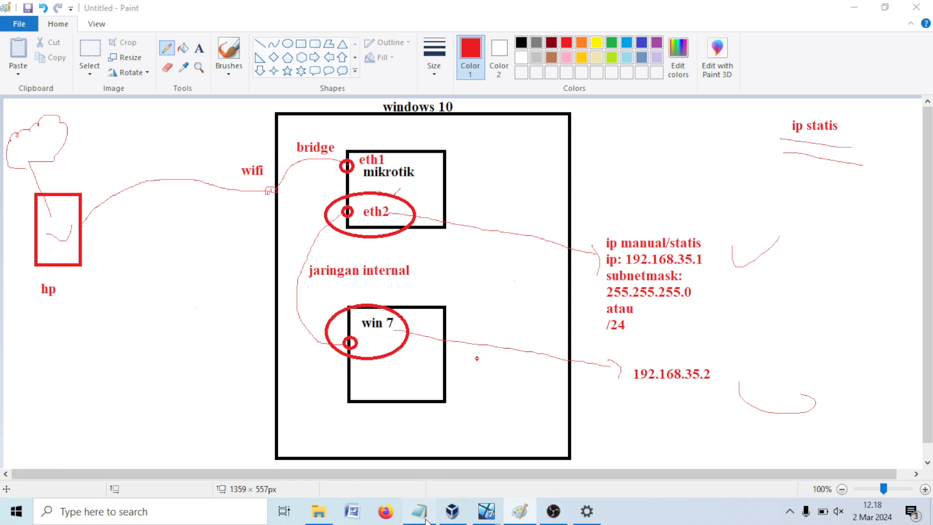
left_click(337, 457)
left_click_drag(241, 414, 379, 409)
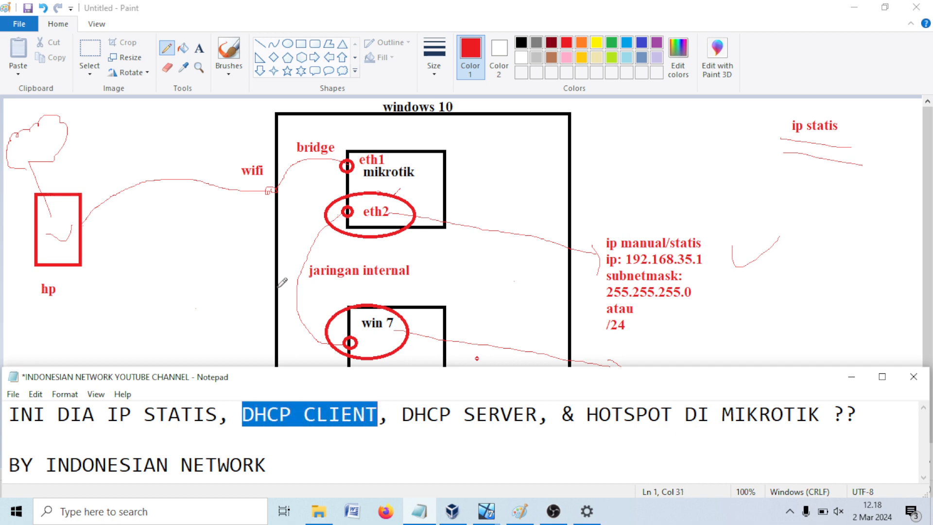
left_click(212, 273)
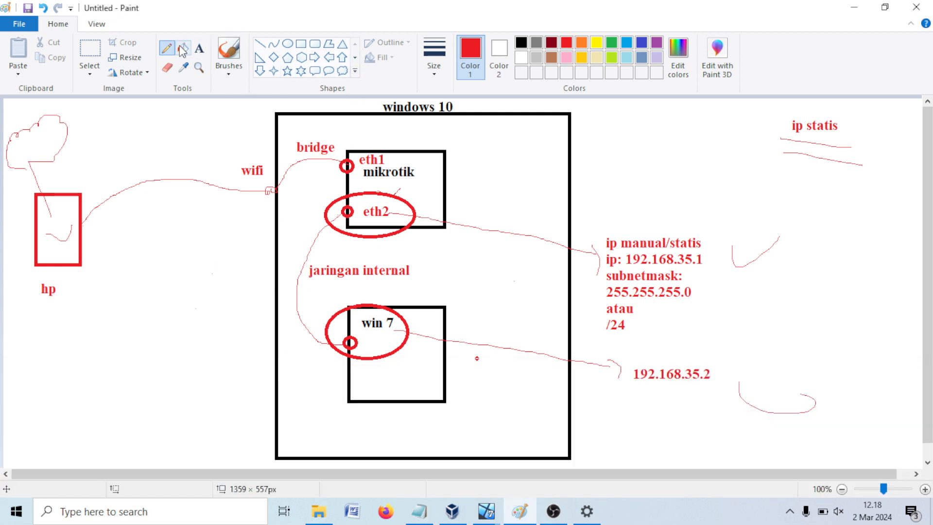
Step: Draw a line from eth1 and type the note 'dhcp client : akan mendapatkan ip otomatis'
mouse_move(395, 159)
left_mouse_down()
mouse_move(602, 144)
mouse_move(603, 170)
left_mouse_up()
left_click(199, 49)
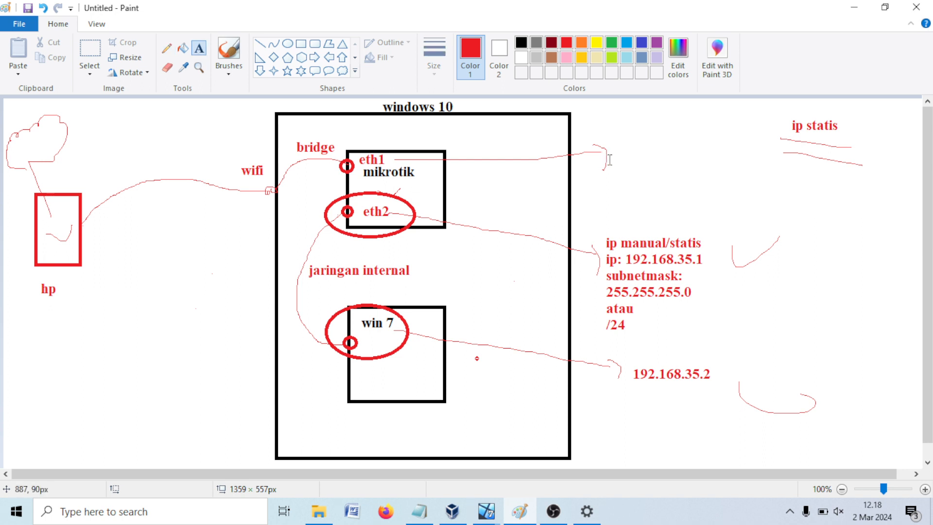
left_click(612, 153)
type("dh")
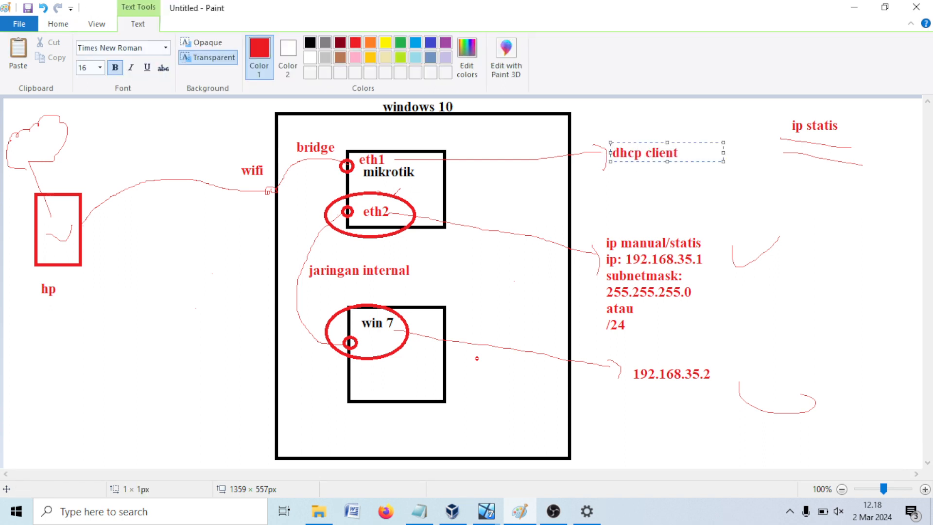
type("cp client")
key("Return")
type(": akan mene")
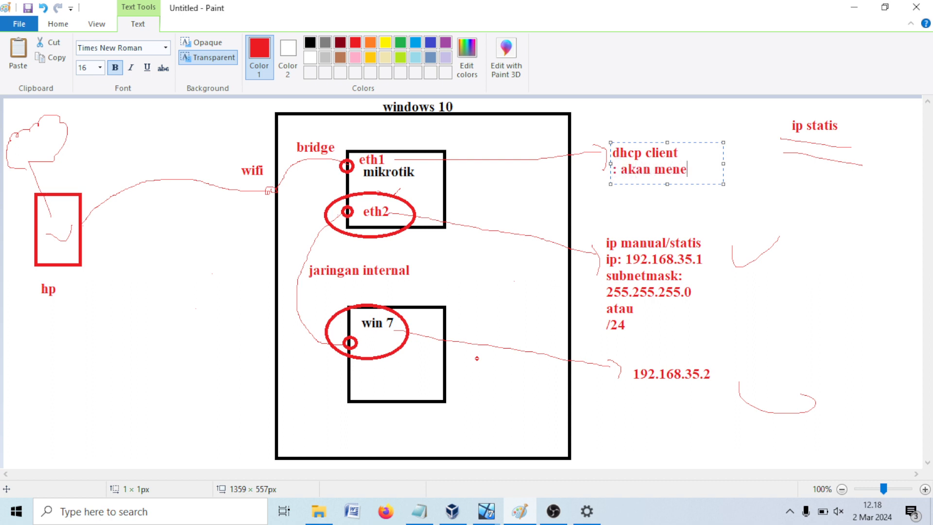
key("BackSpace")
type("dapatla")
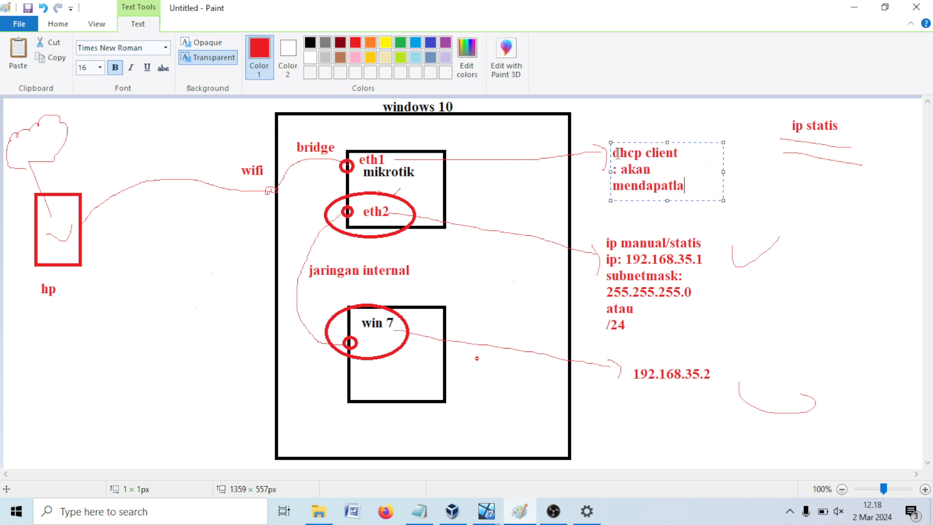
key("BackSpace")
key("BackSpace")
type("kan ip otoma")
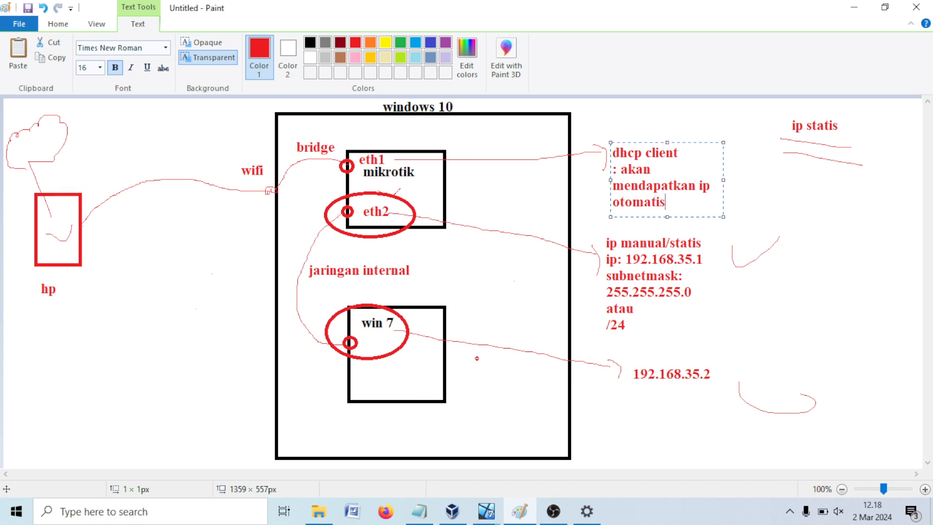
type("tis")
left_click(746, 189)
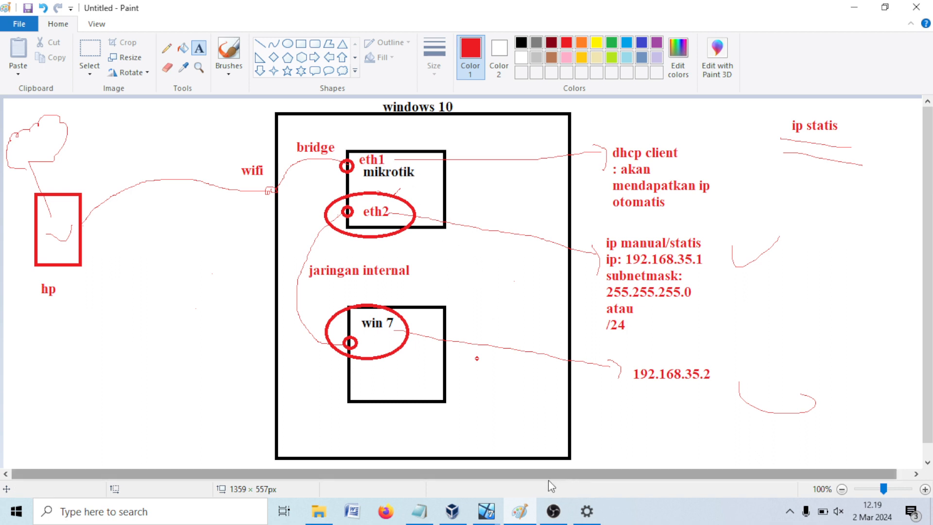
Step: Close WinBox's terminal, address list and interface list windows
mouse_move(485, 511)
left_click(436, 462)
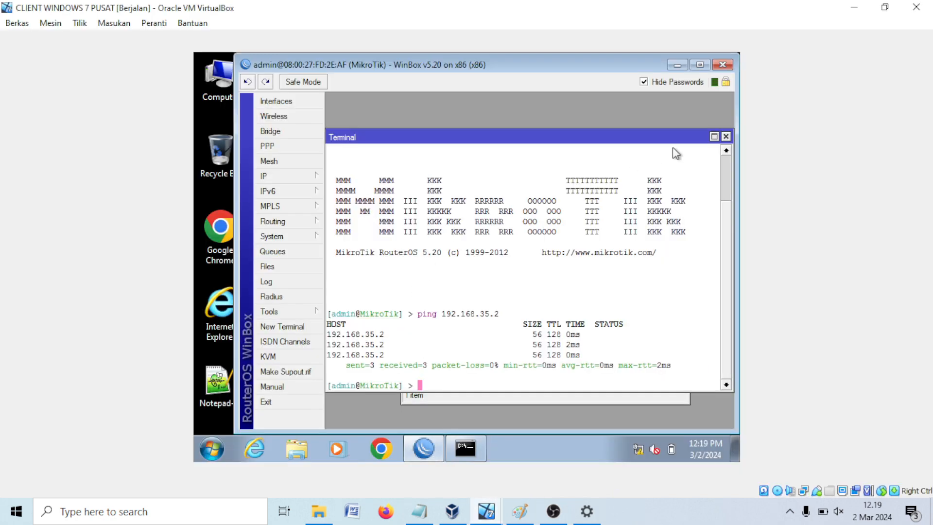
left_click(726, 140)
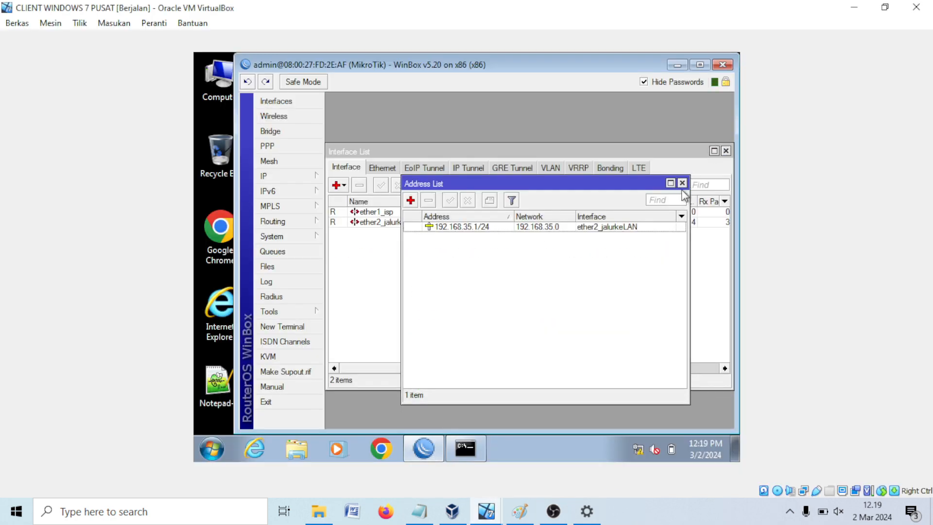
left_click(681, 181)
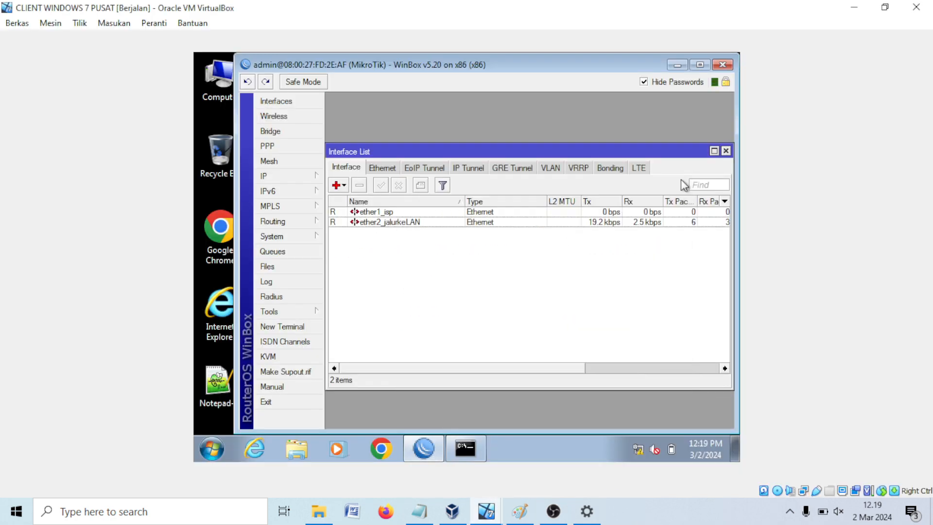
left_click(726, 151)
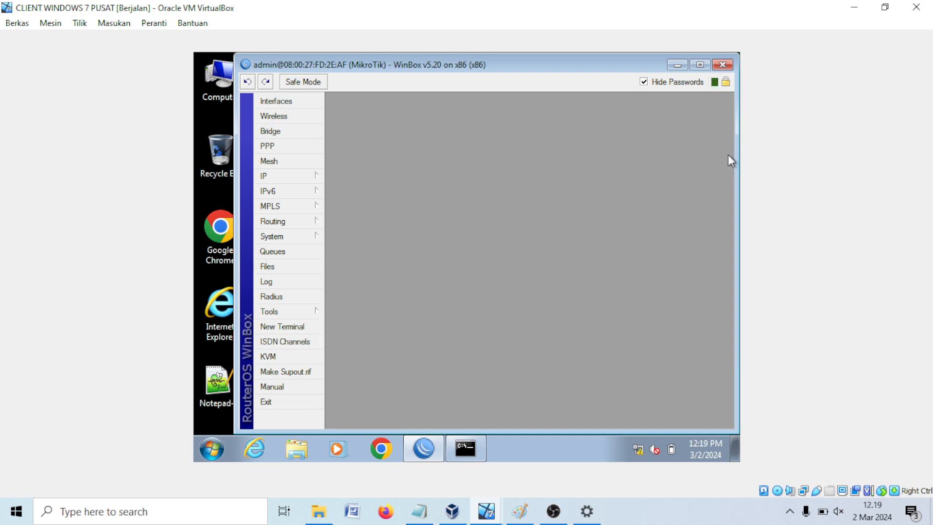
Step: Add a DHCP client on ether1_isp and apply it, obtaining 192.168.43.68/24
left_click(282, 179)
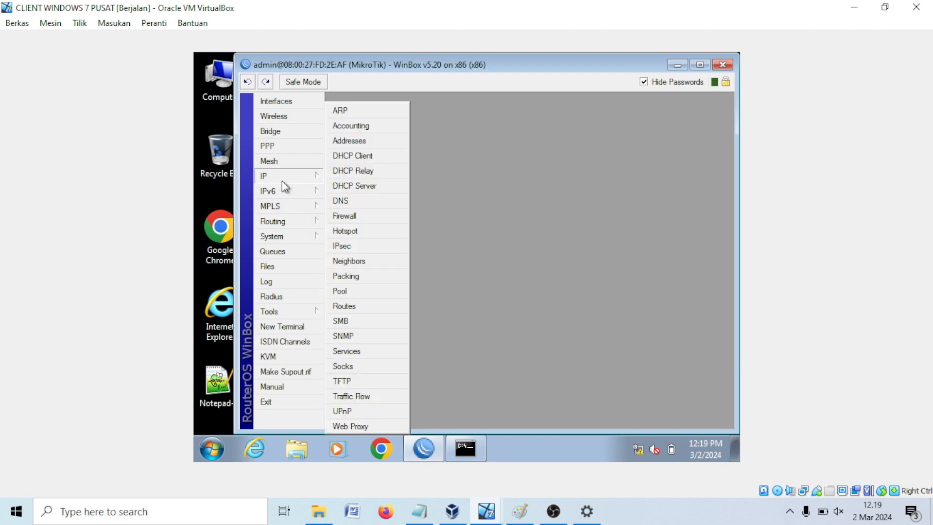
left_click(354, 157)
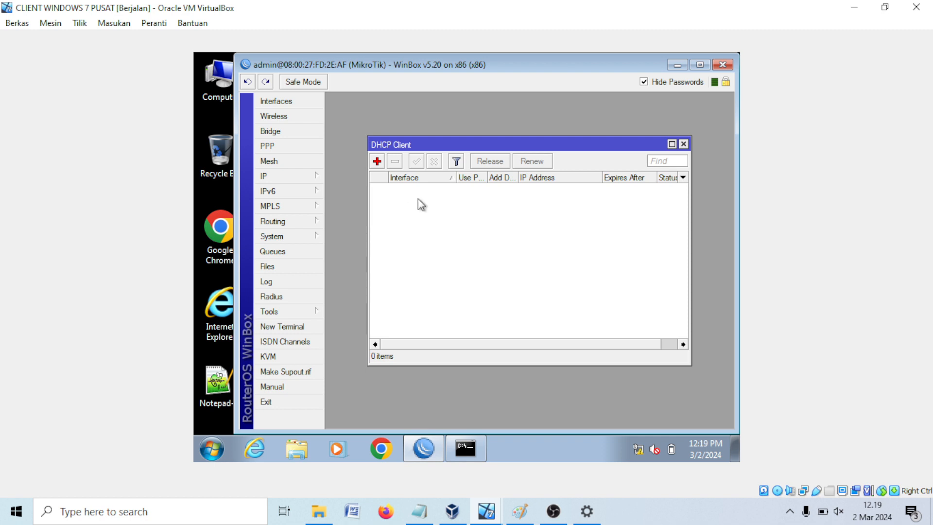
left_click(378, 162)
left_click(523, 193)
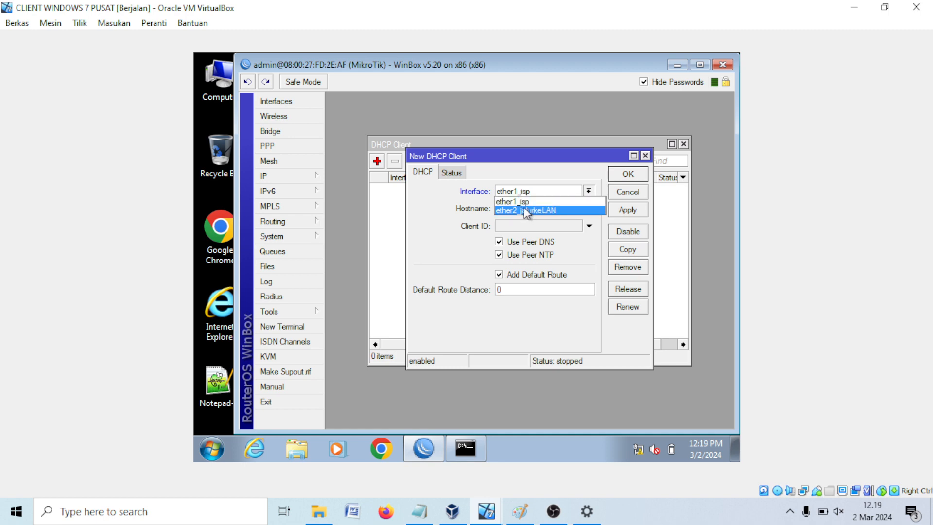
left_click(525, 202)
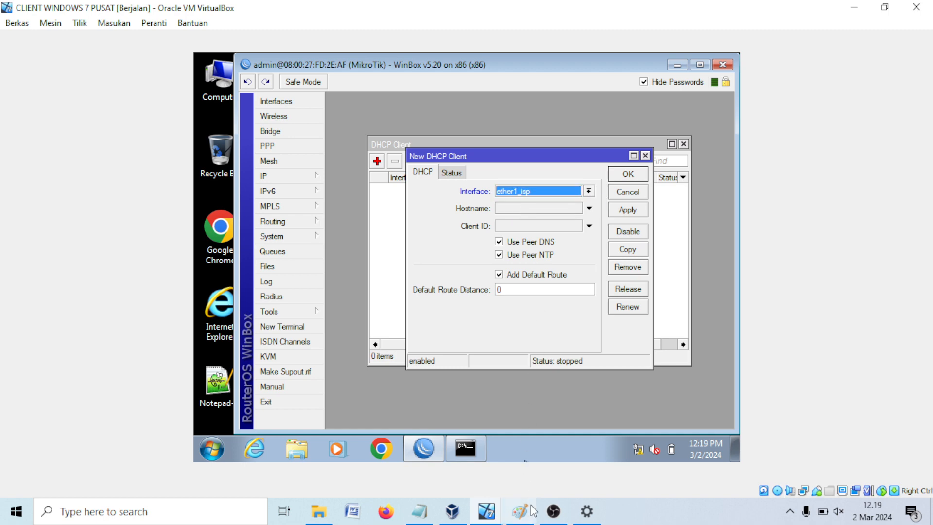
left_click(519, 511)
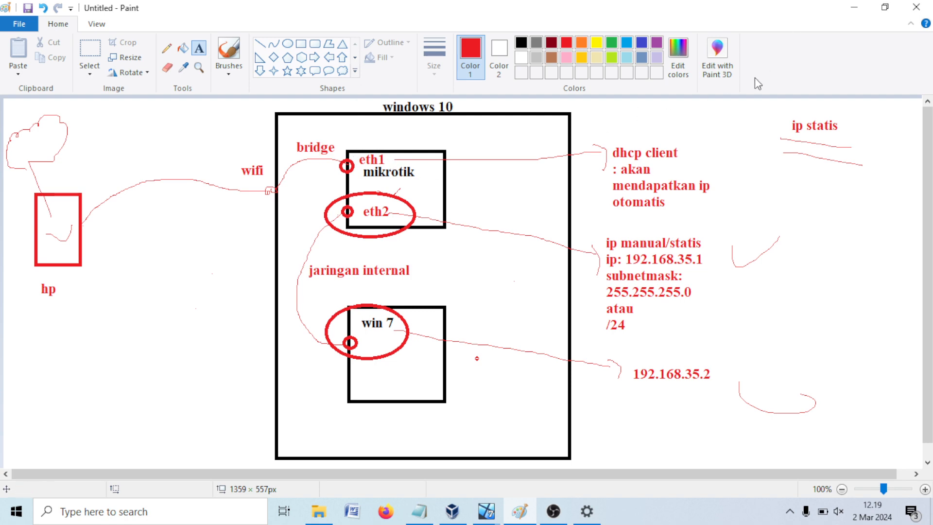
left_click(853, 6)
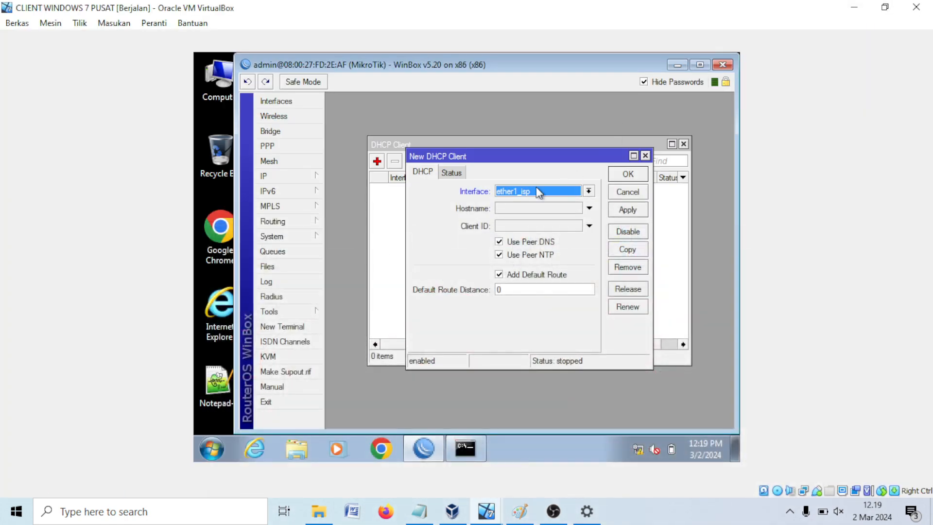
left_click(629, 214)
left_click(625, 172)
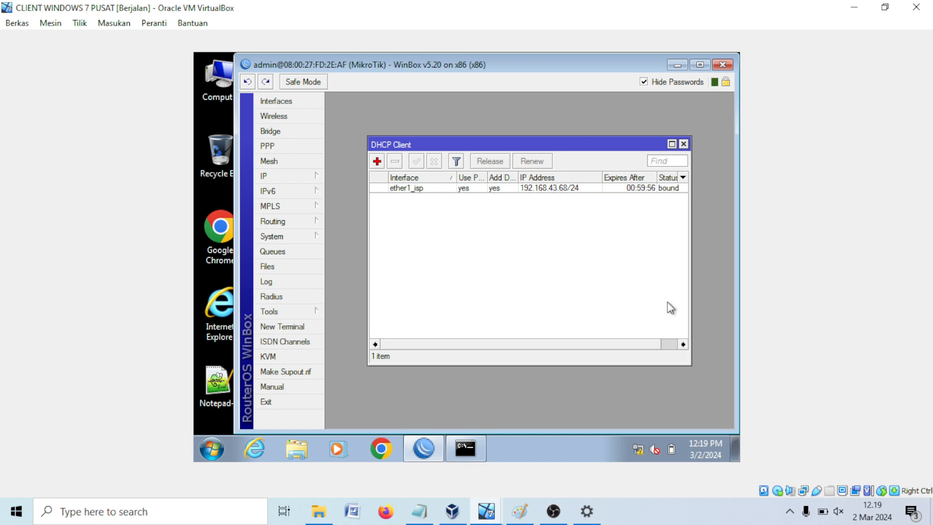
Step: Open the host Wi-Fi connection's Network Connection Details
left_click(789, 510)
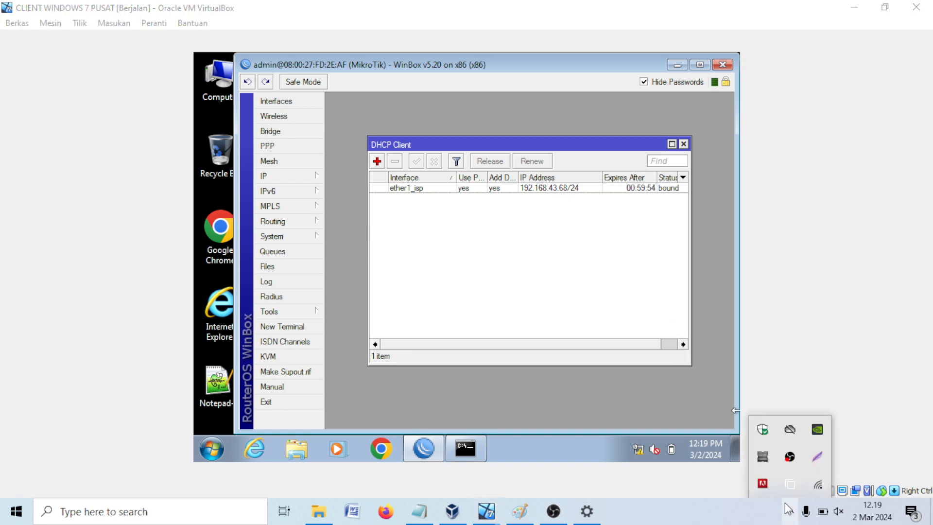
right_click(816, 485)
left_click(817, 474)
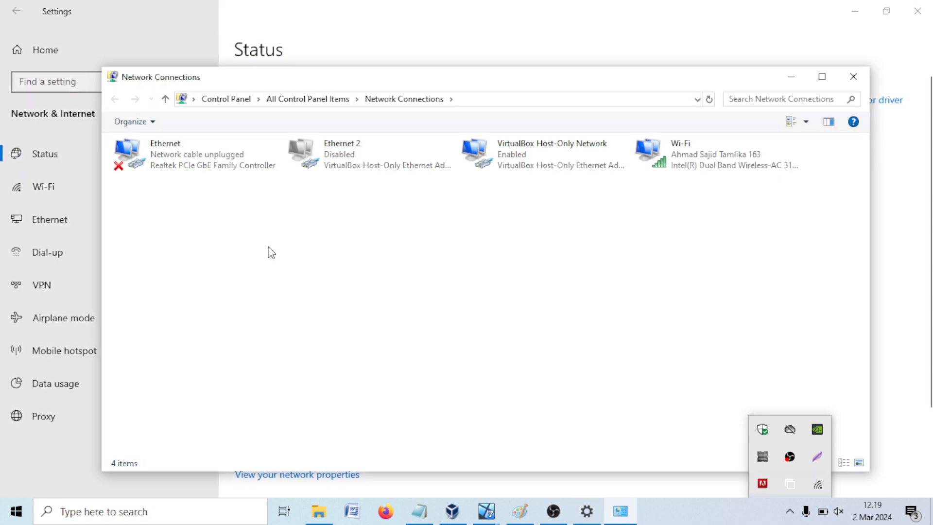
right_click(665, 166)
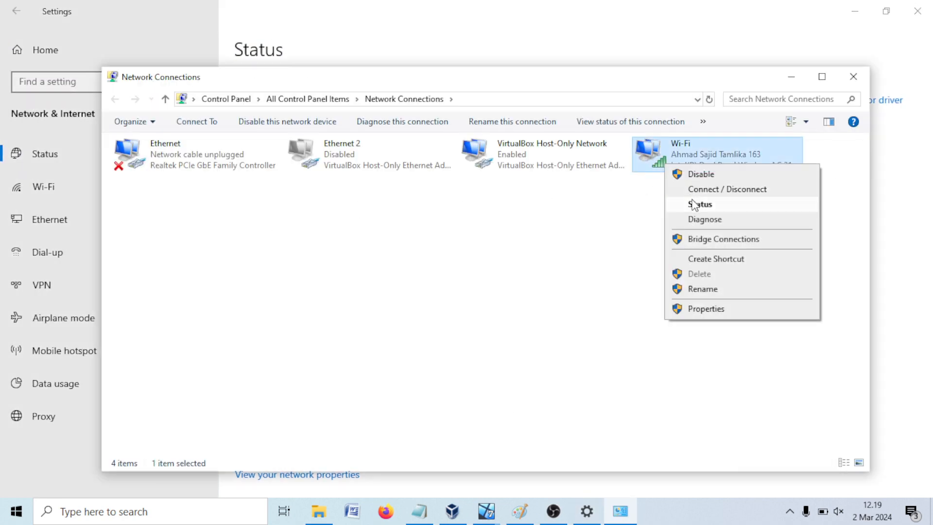
left_click(698, 204)
left_click(398, 274)
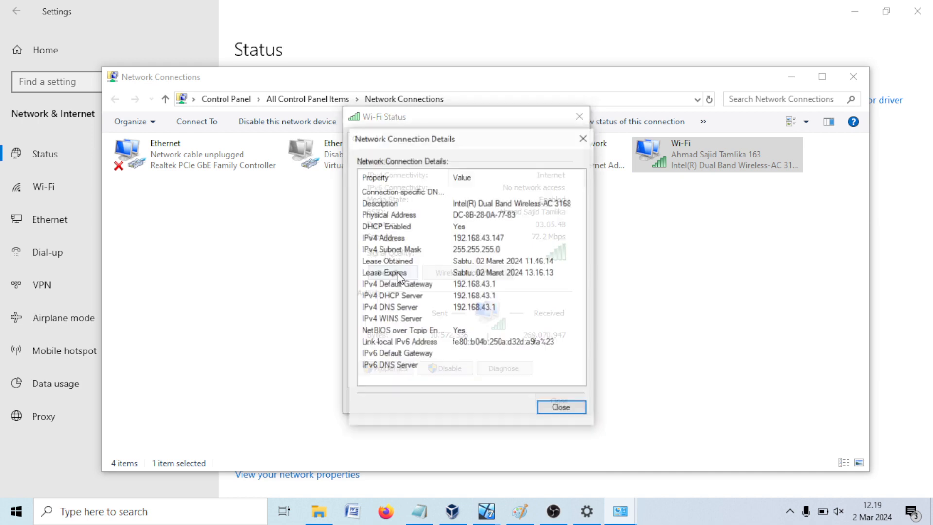
Step: Point out IPv4 address 192.168.43.147 and gateway 192.168.43.1, then return to Paint
left_click(494, 237)
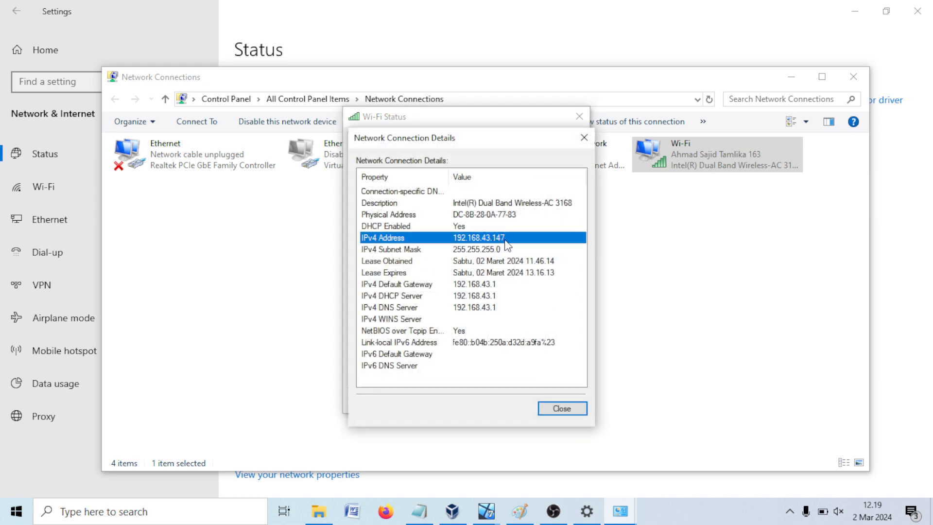
left_click(491, 287)
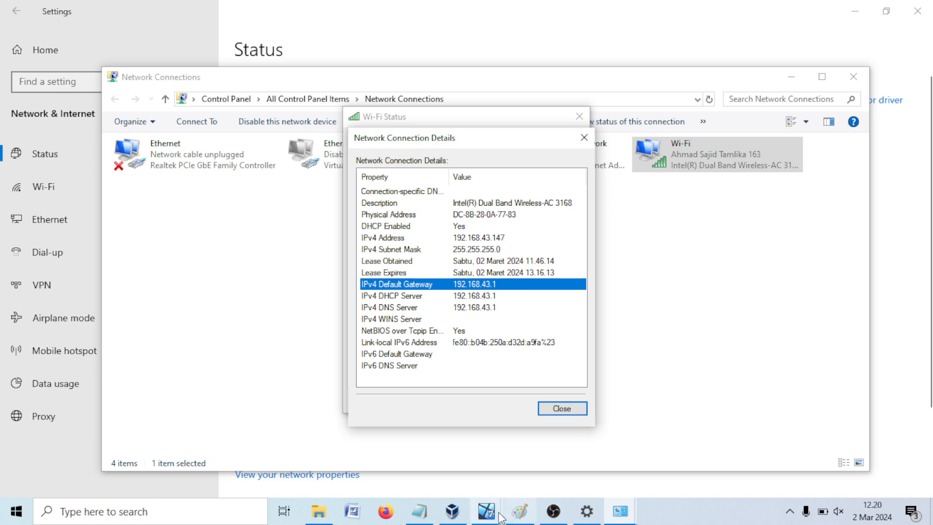
mouse_move(499, 515)
left_click(445, 467)
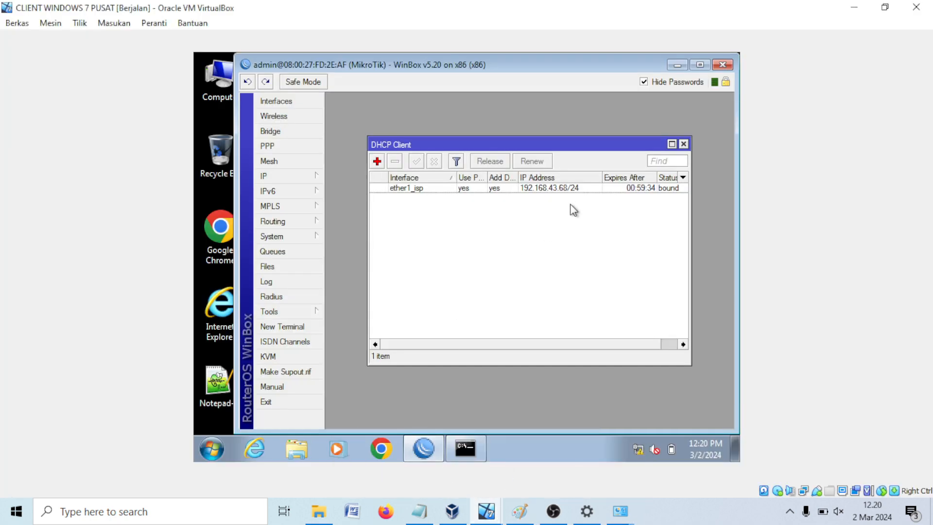
left_click(519, 511)
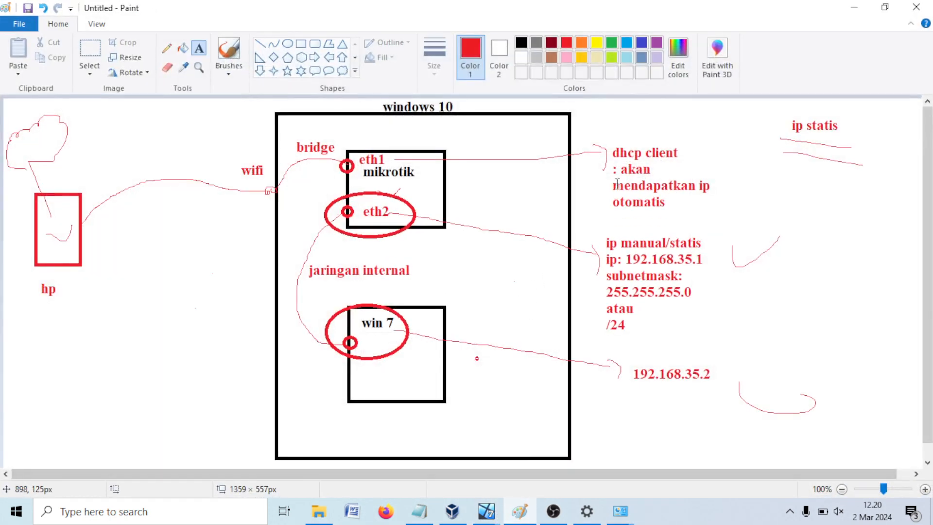
Step: In green text, type 192.168.43.68 by the dhcp client note and 192.168.43.1 under hp
left_click(166, 48)
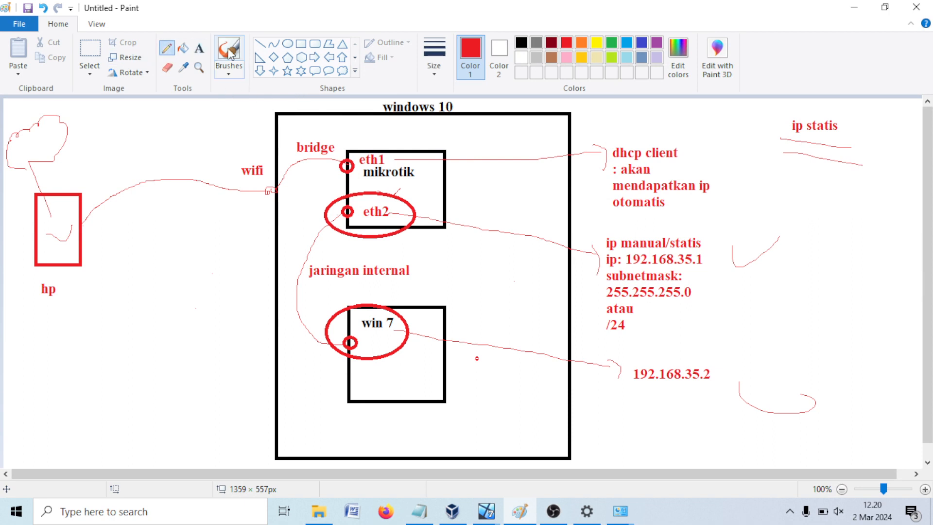
left_click(612, 43)
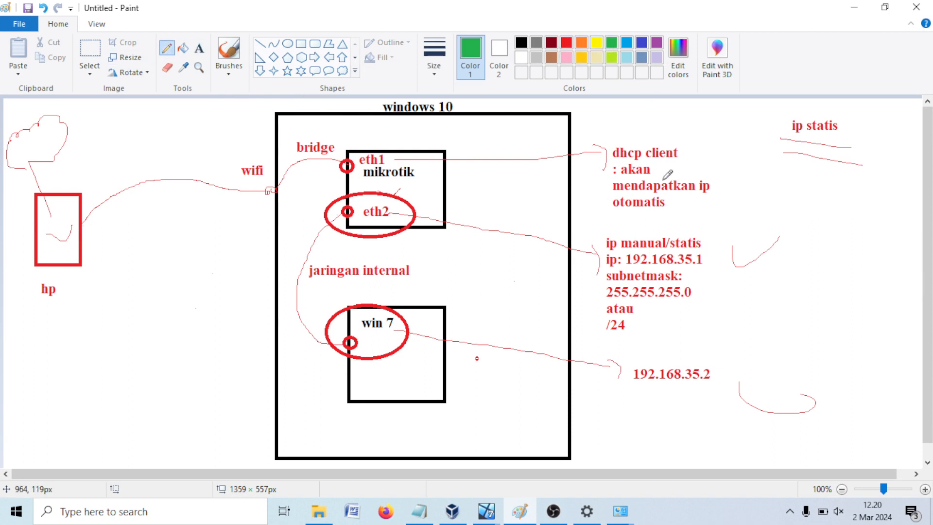
left_click(199, 48)
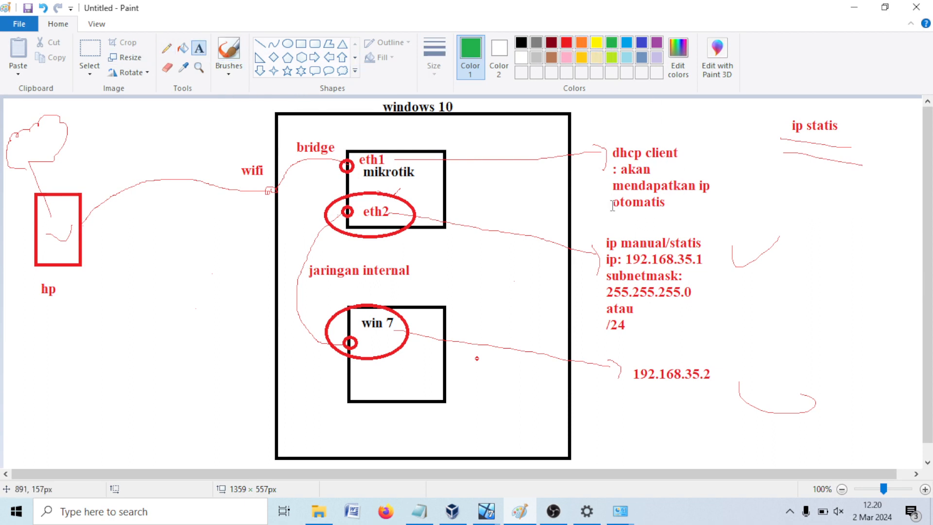
left_click(678, 203)
type("192")
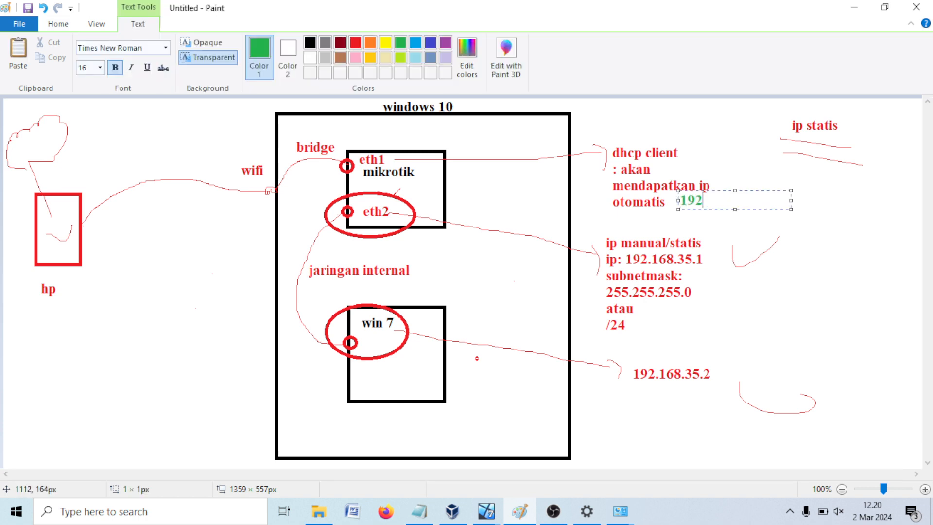
type(".168.43.68")
left_click(825, 226)
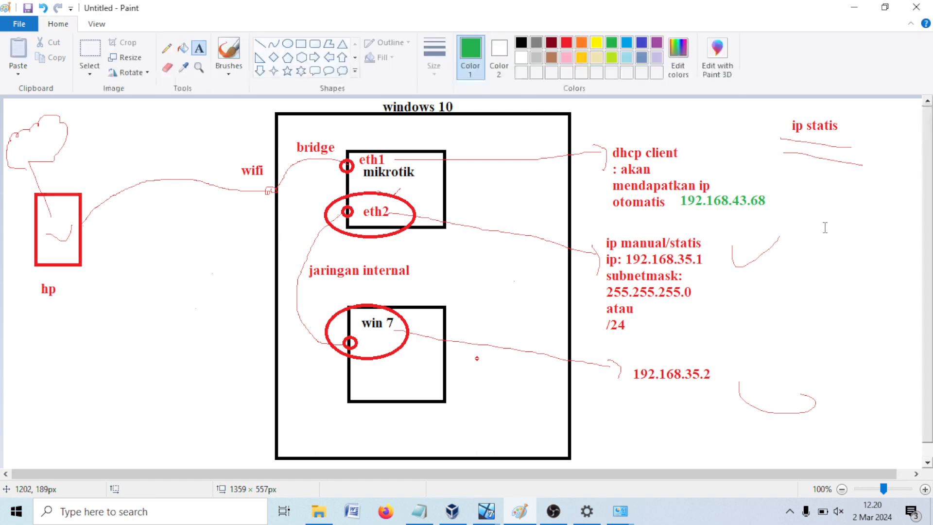
left_click(28, 303)
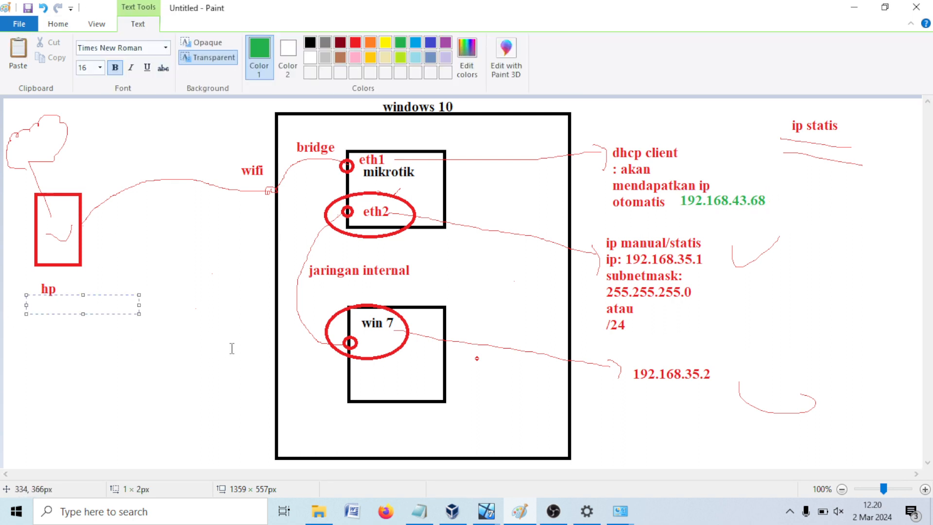
type("192.168.43.1")
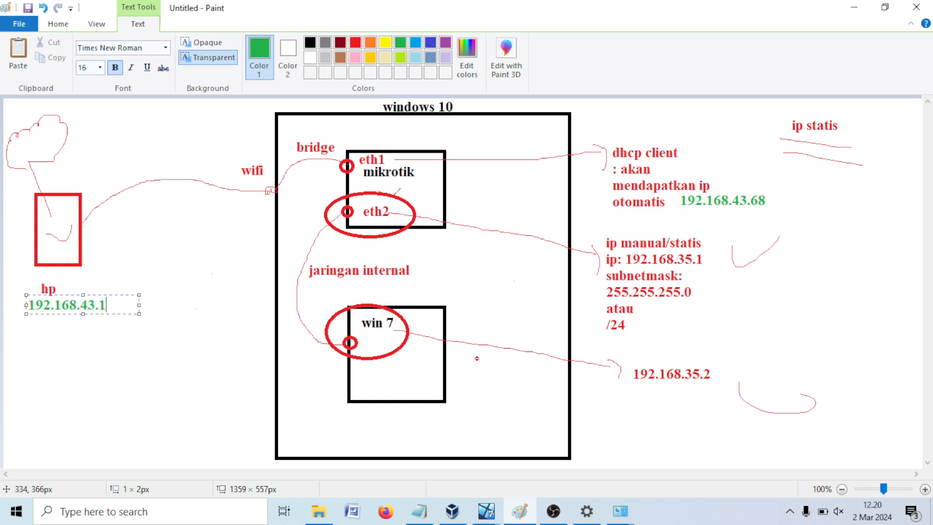
left_click(86, 356)
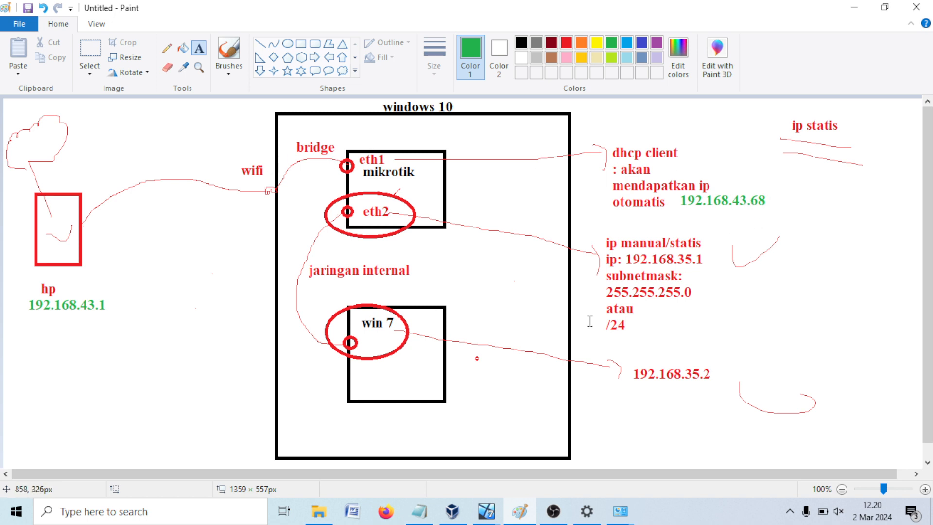
Step: Run ping google.com in a new WinBox terminal, stop it with Ctrl+C, then return to Paint
mouse_move(486, 510)
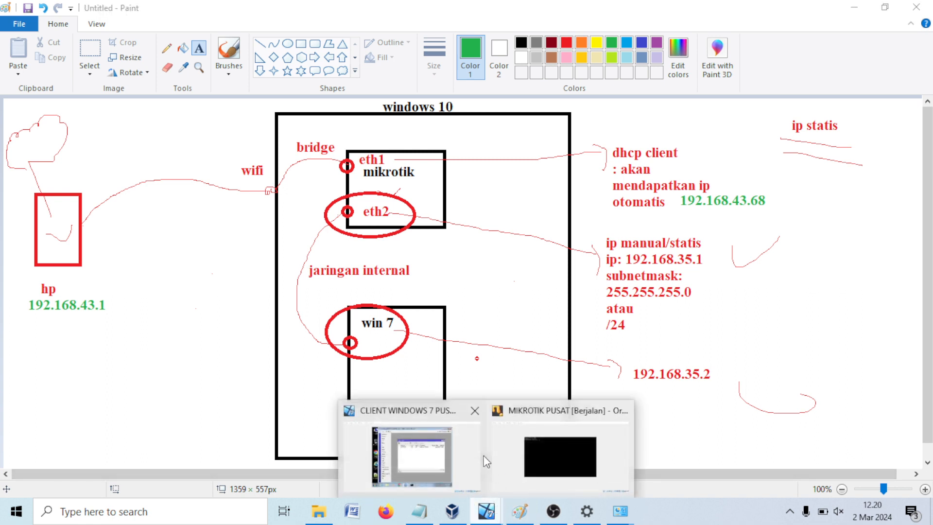
left_click(408, 439)
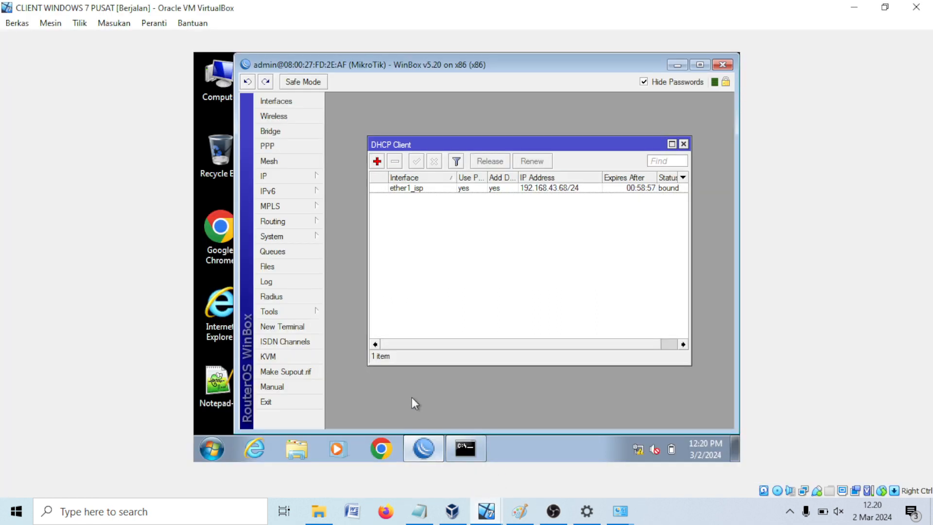
left_click(281, 327)
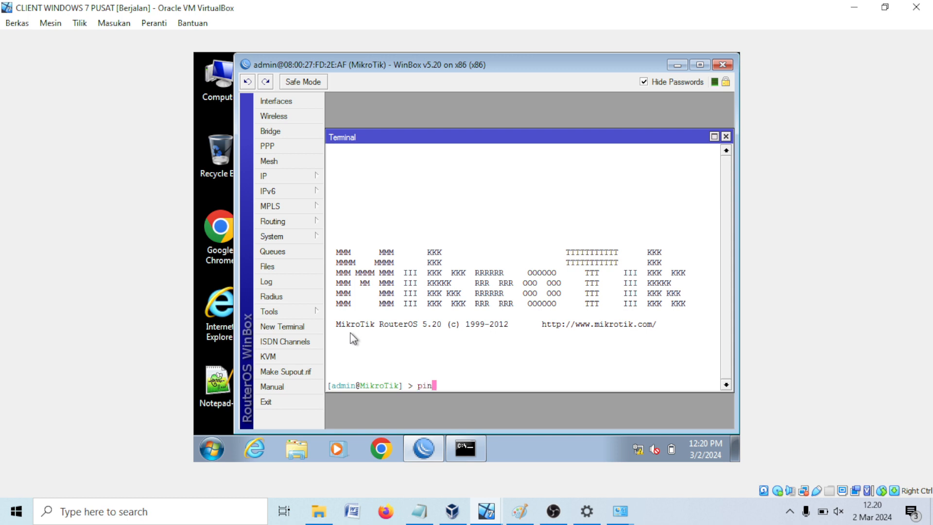
type("ping google.com")
key("Return")
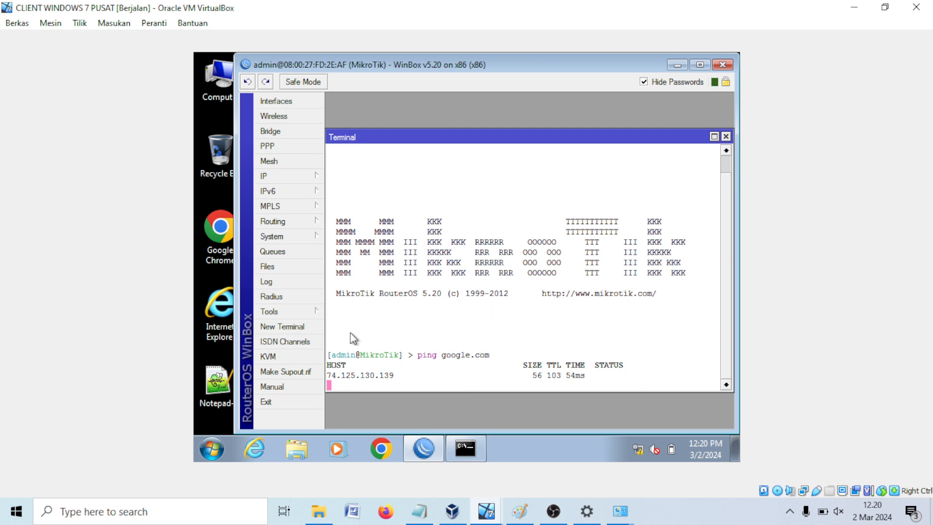
key("ctrl+c")
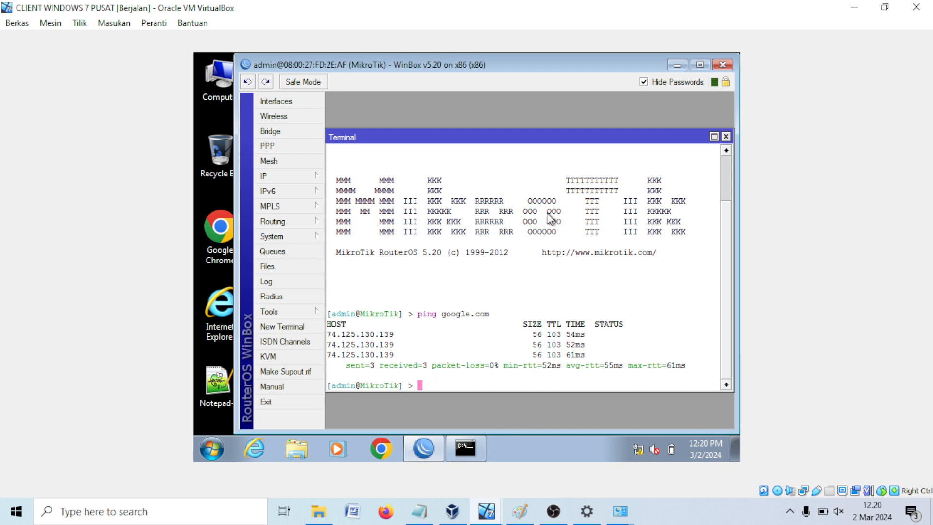
left_click(519, 512)
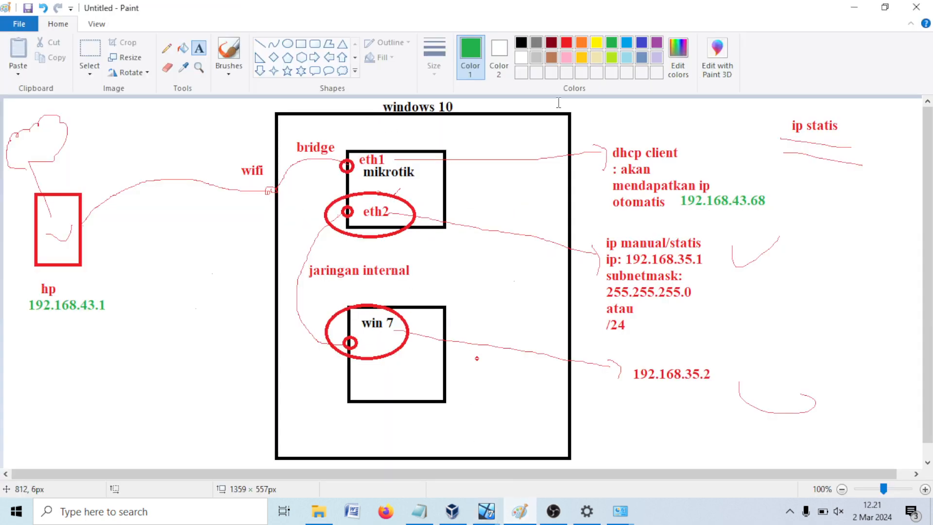
Step: With the green pencil, tick beside dhcp client, underline 192.168.35.2 and tick the win 7 box
left_click(173, 49)
left_click_drag(710, 154, 742, 143)
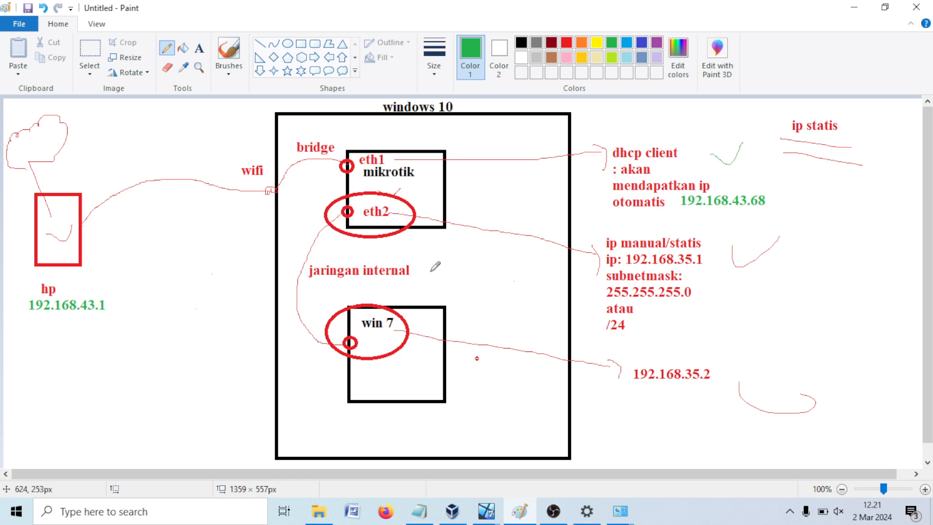
left_click_drag(636, 387, 726, 386)
mouse_move(384, 370)
left_mouse_down()
mouse_move(397, 386)
mouse_move(405, 379)
left_mouse_up()
mouse_move(485, 510)
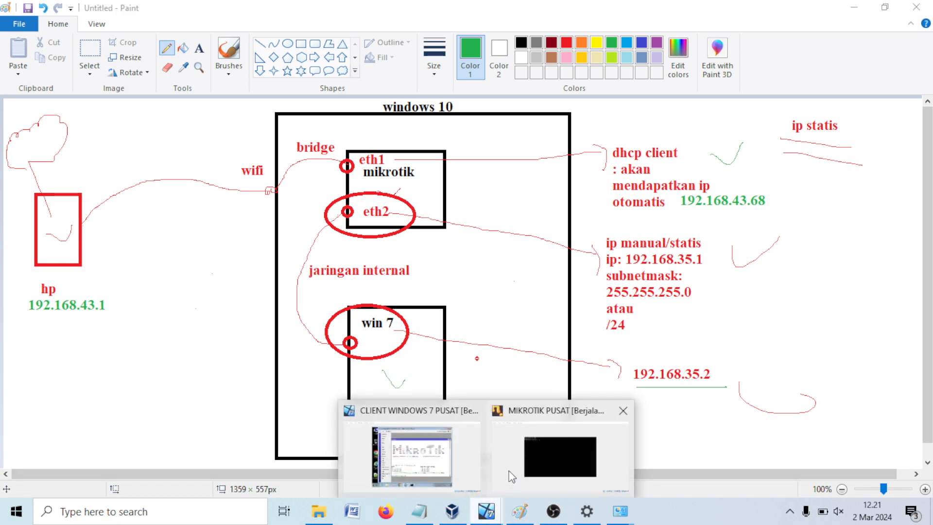
left_click(459, 467)
Step: Run ping google.com in the Windows 7 Command Prompt
left_click(469, 454)
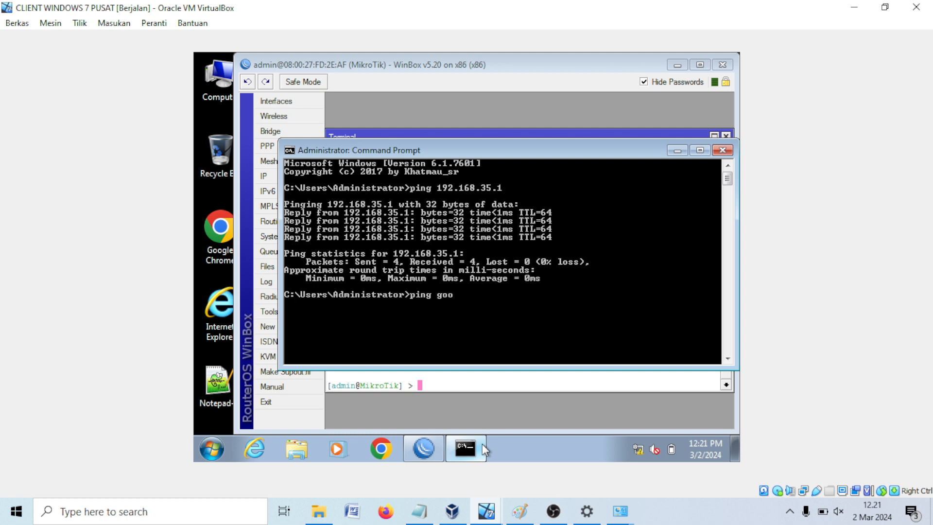
type("ping google.com")
key("Return")
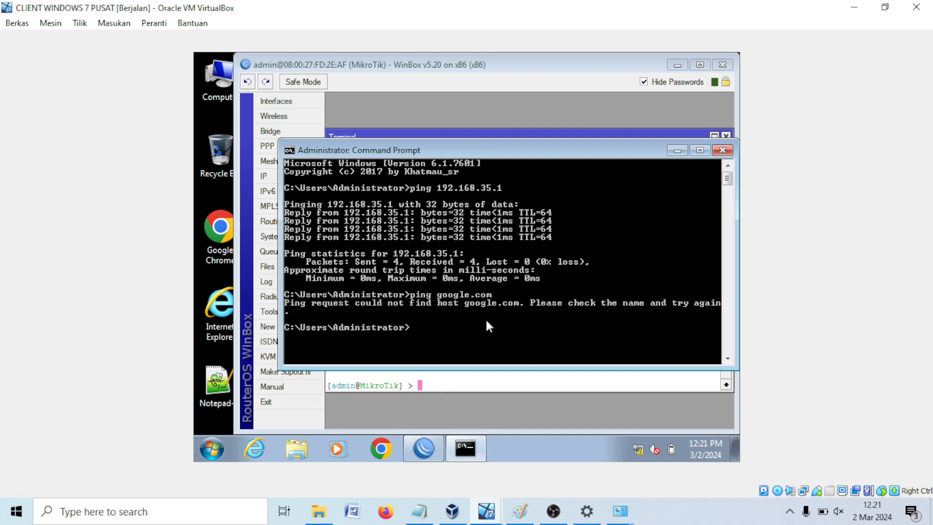
key("Return")
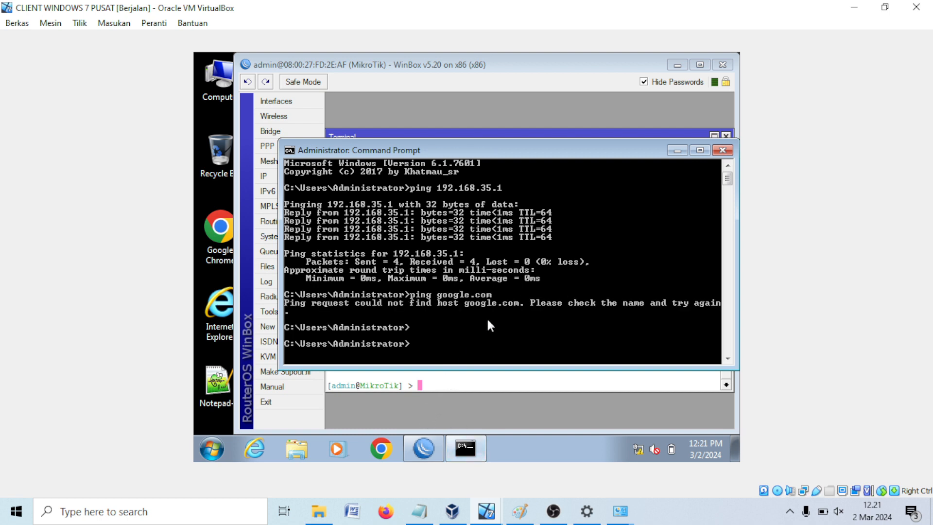
Step: Open Local Area Connection's TCP/IPv4 properties showing the static 192.168.35.2 address
right_click(639, 450)
left_click(635, 439)
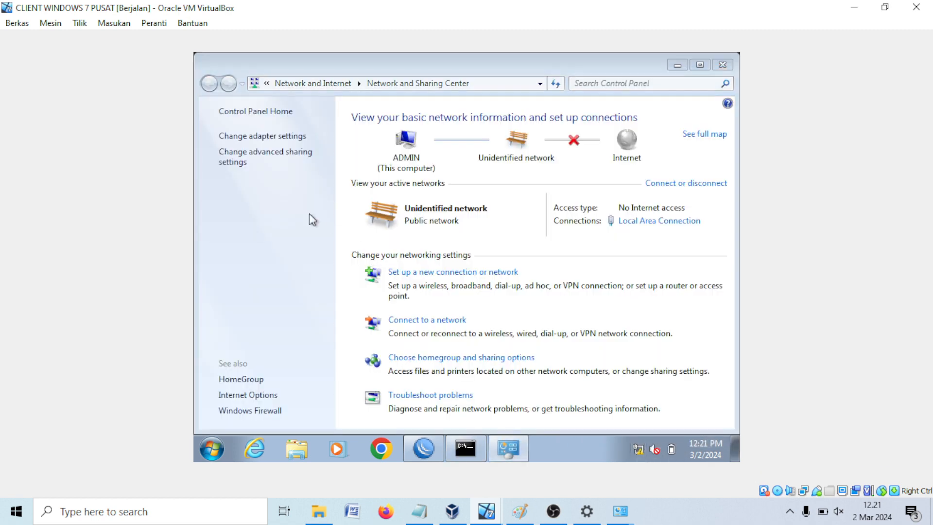
left_click(253, 137)
right_click(281, 149)
left_click(332, 284)
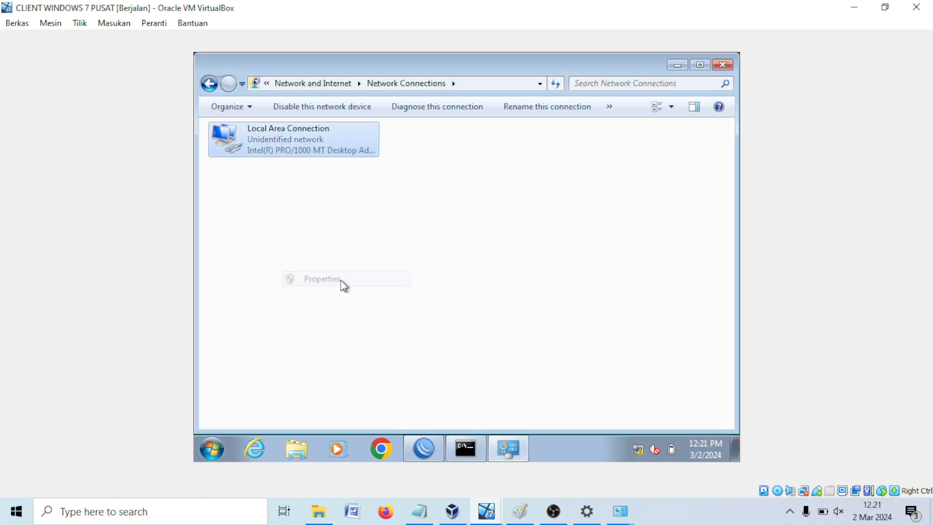
scroll(335, 272, "down", 1)
double_click(343, 275)
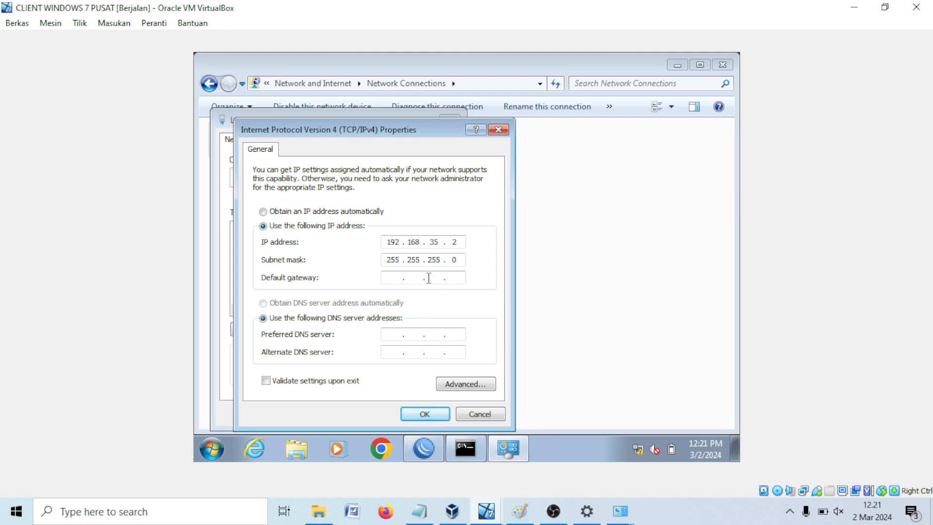
left_click(417, 333)
Step: In WinBox, add a firewall NAT rule with chain srcnat and action masquerade
left_click(424, 448)
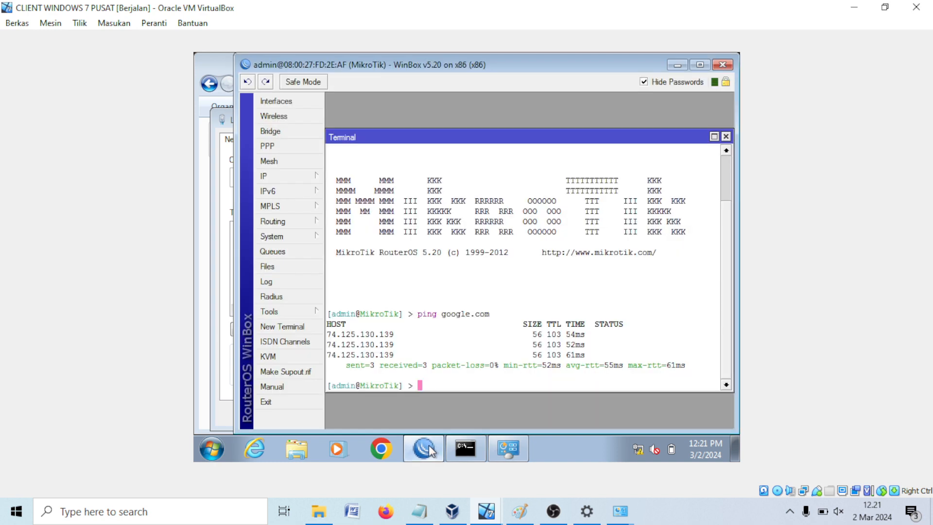
left_click(298, 180)
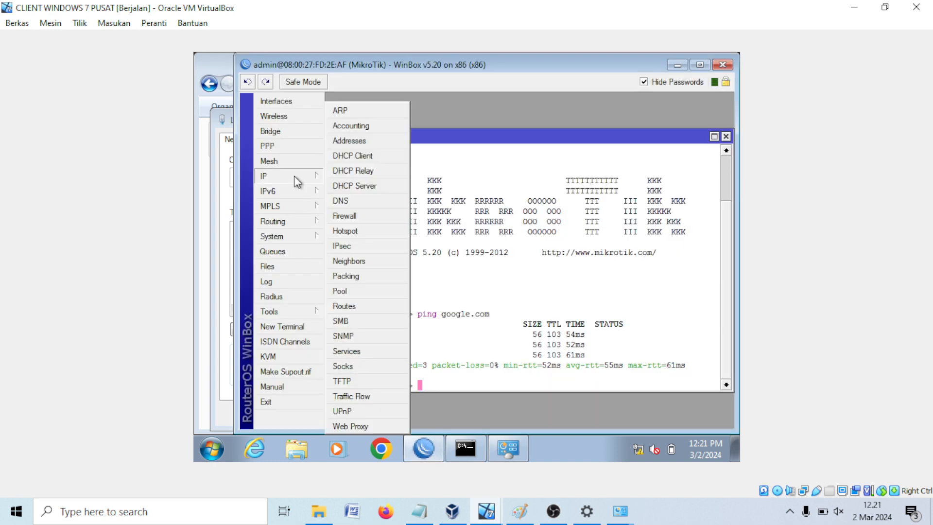
left_click(354, 217)
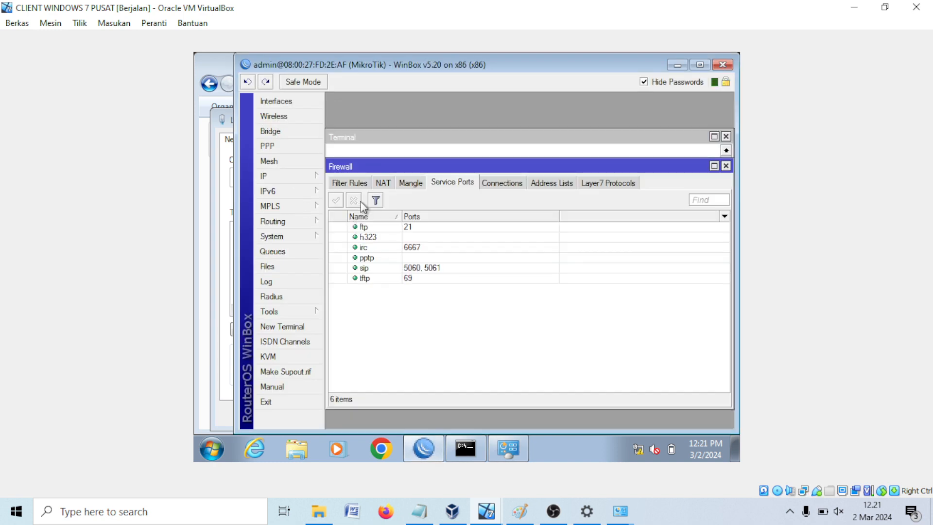
left_click(382, 183)
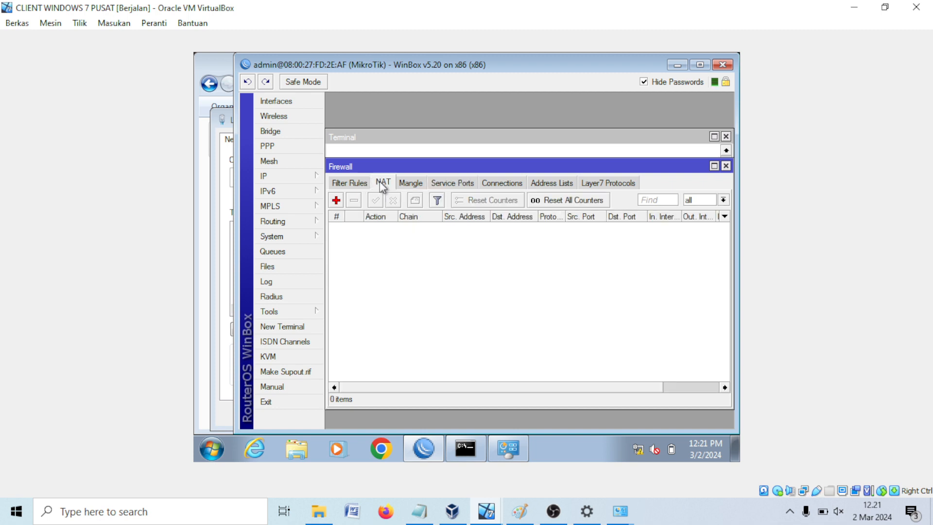
left_click(336, 200)
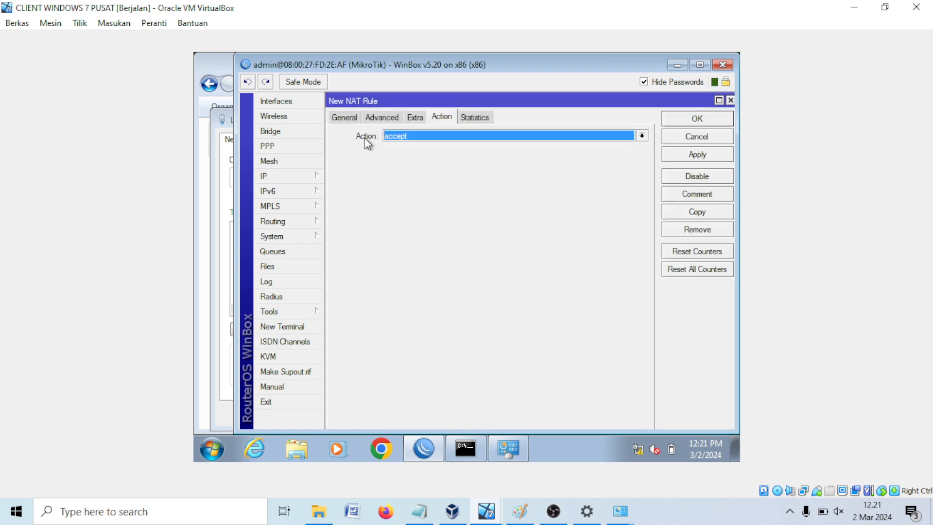
left_click(345, 117)
left_click_drag(437, 138, 378, 139)
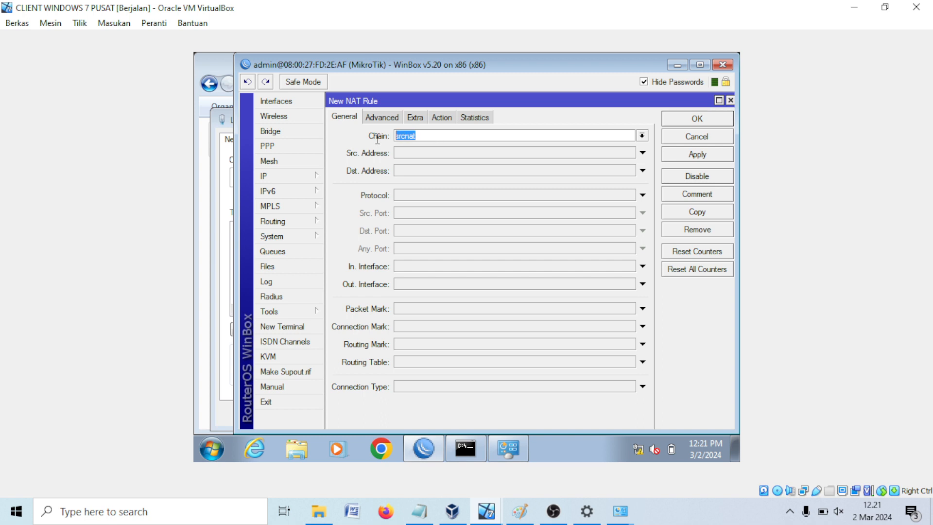
left_click_drag(356, 108, 359, 163)
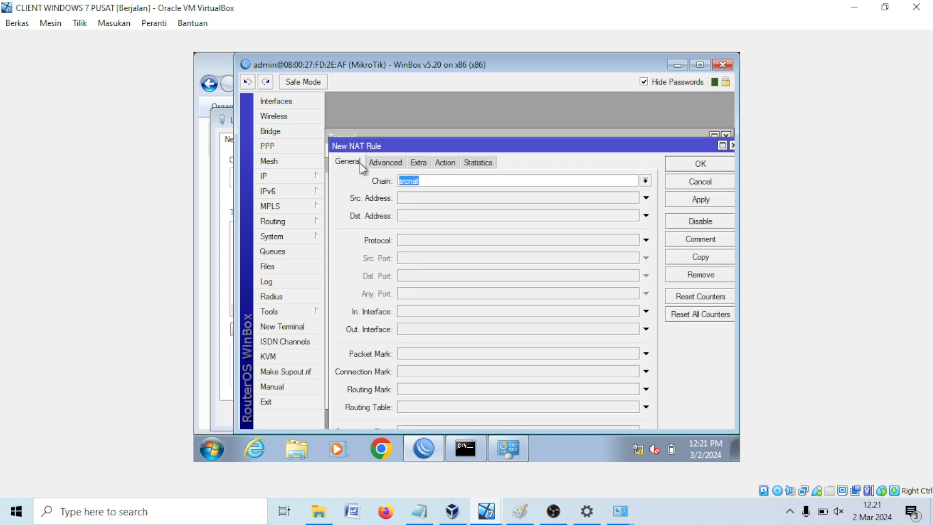
left_click(445, 162)
left_click(429, 181)
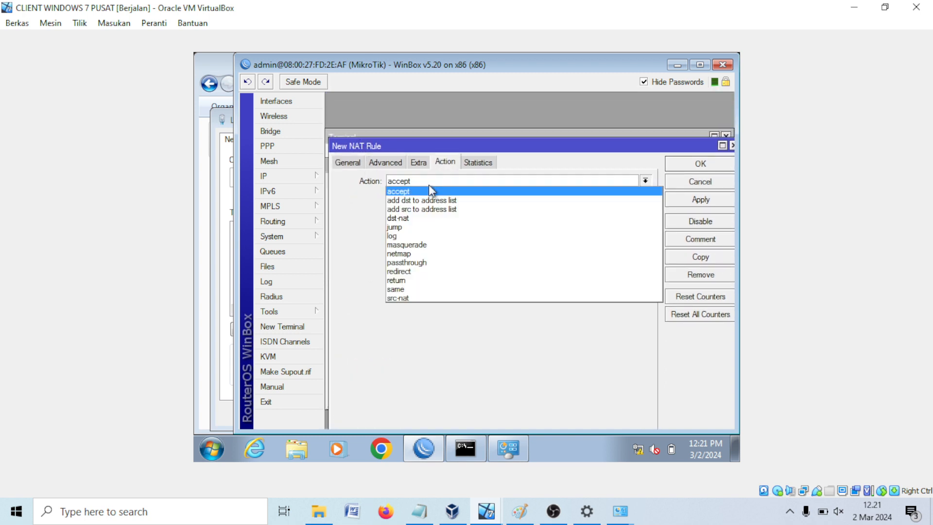
left_click(418, 245)
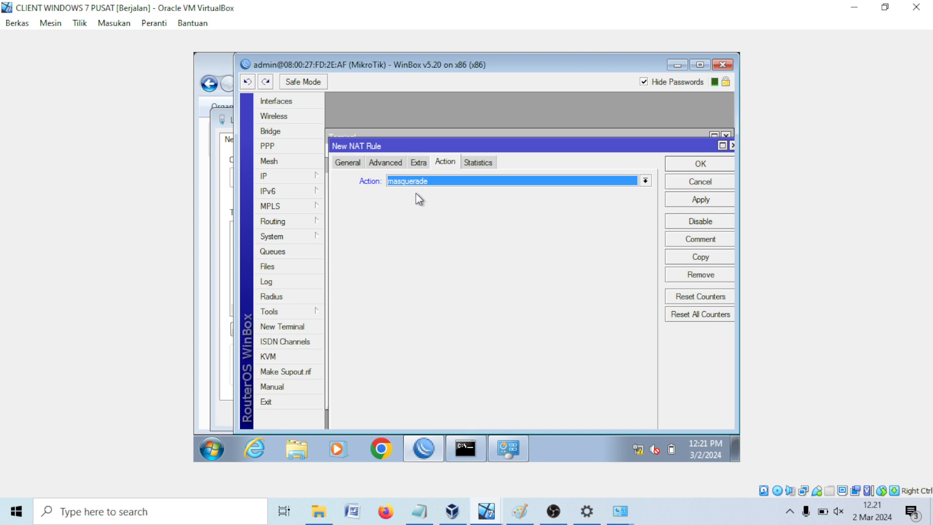
left_click(681, 167)
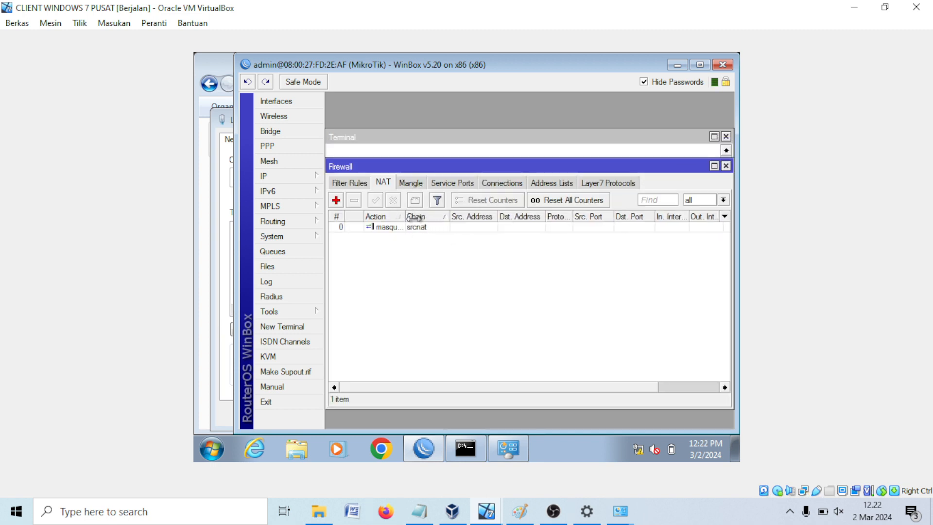
Step: Reopen the new NAT rule to confirm its srcnat chain and masquerade action
double_click(398, 216)
double_click(398, 227)
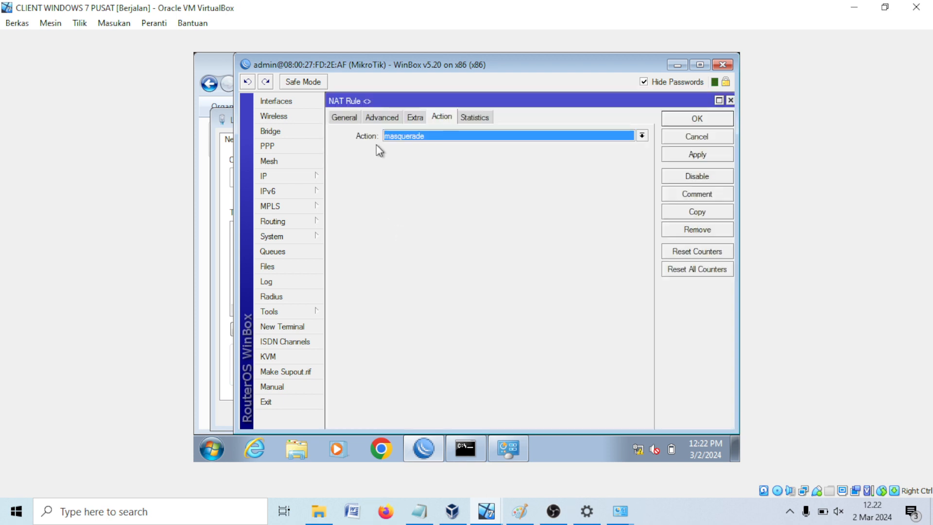
left_click(340, 118)
left_click_drag(425, 138, 362, 132)
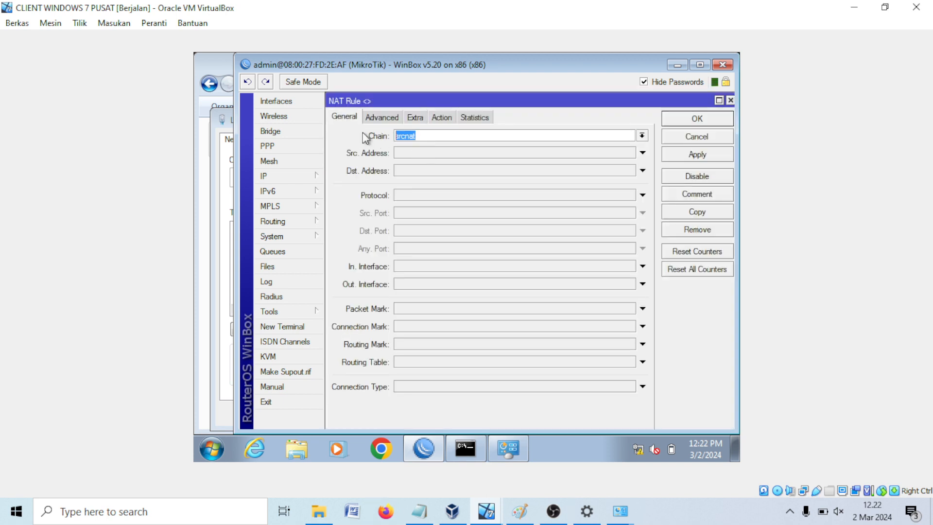
left_click(438, 118)
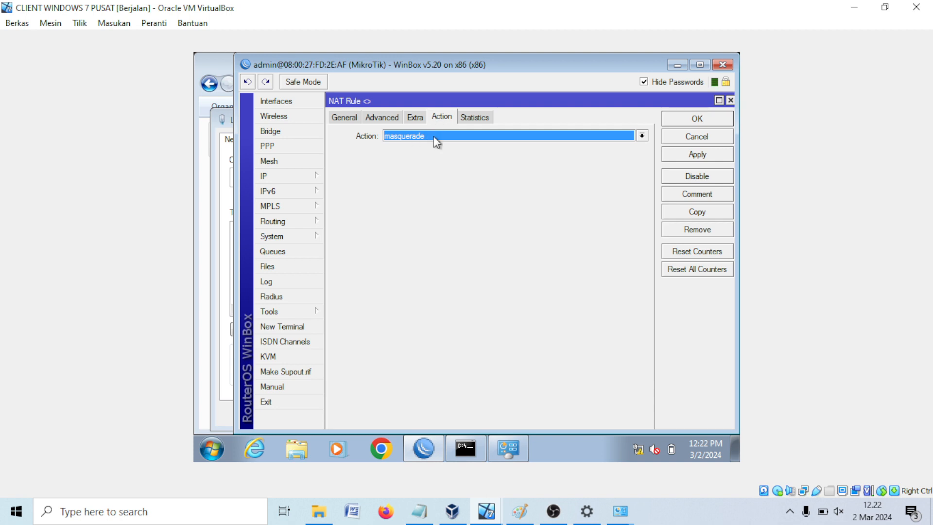
left_click(673, 119)
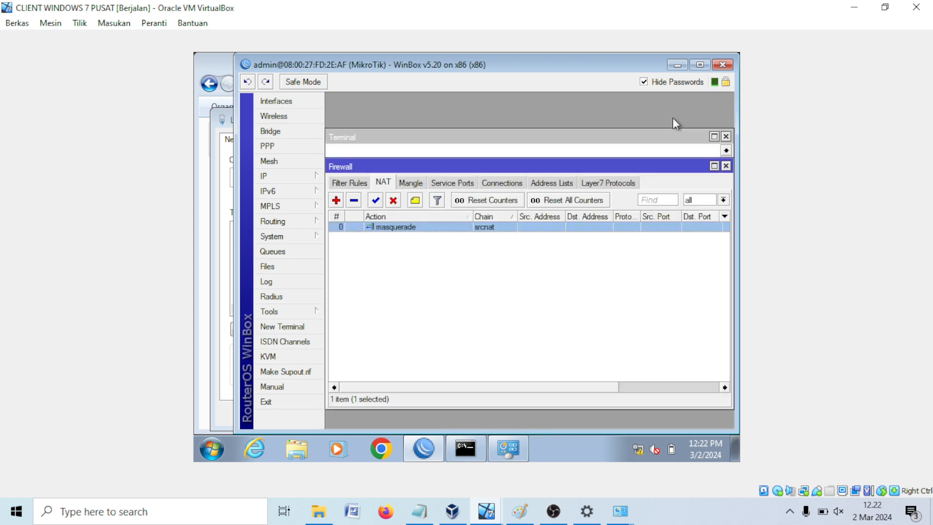
Step: Start typing the client's default gateway in IPv4 properties, entering '192'
left_click(505, 449)
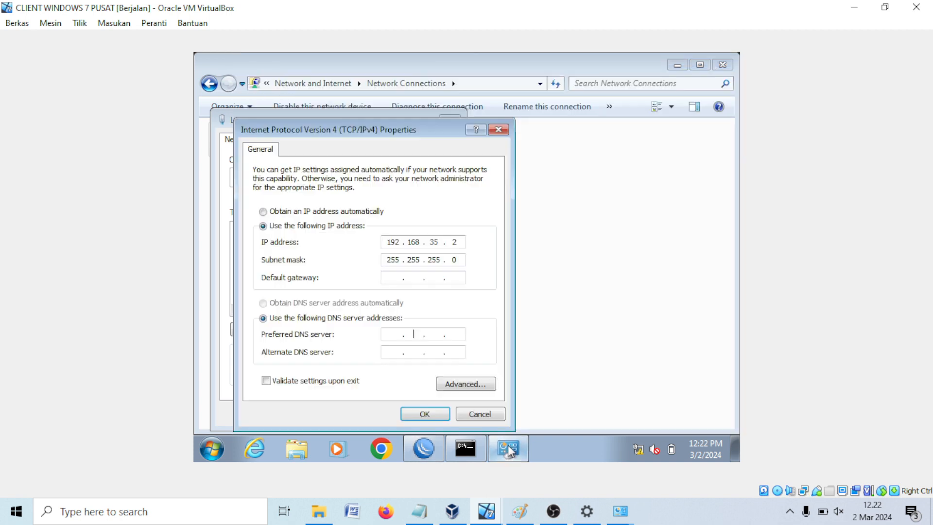
left_click(396, 275)
type("192 . 168 . 35 . 1")
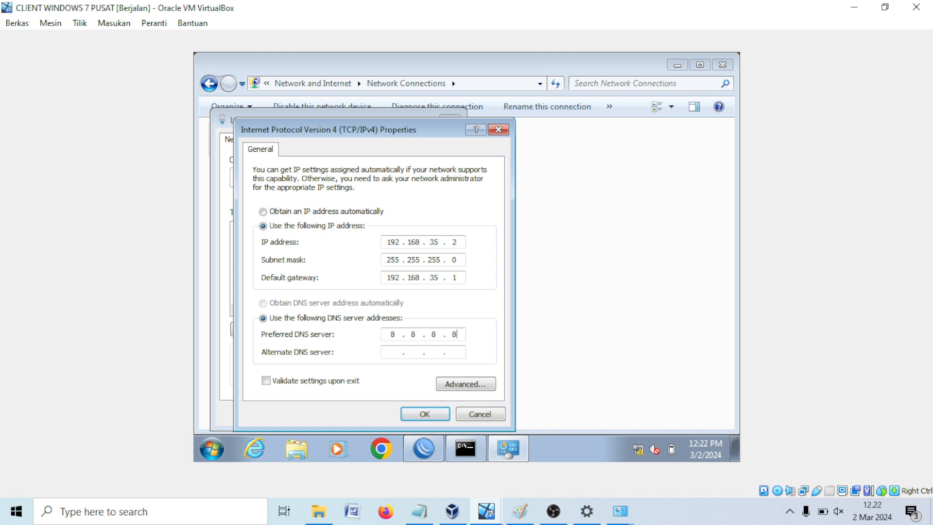
Step: Save the Win7 client's static IPv4 settings and ping google.com from the command prompt
left_click(406, 414)
left_click(383, 413)
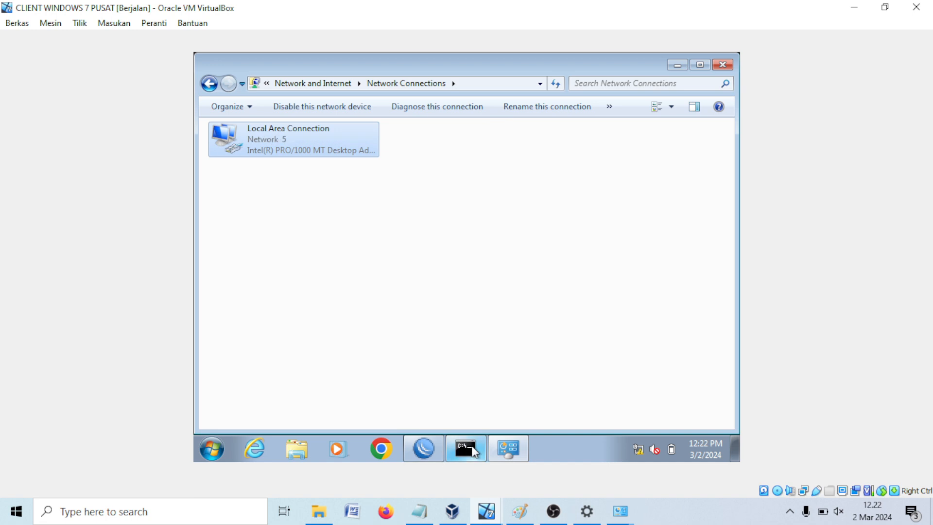
left_click(469, 442)
key("Up")
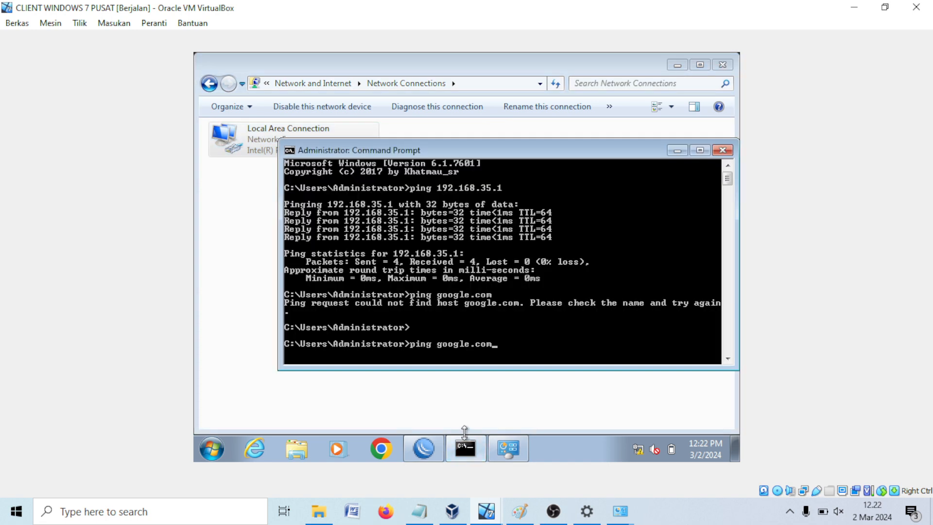
key("Return")
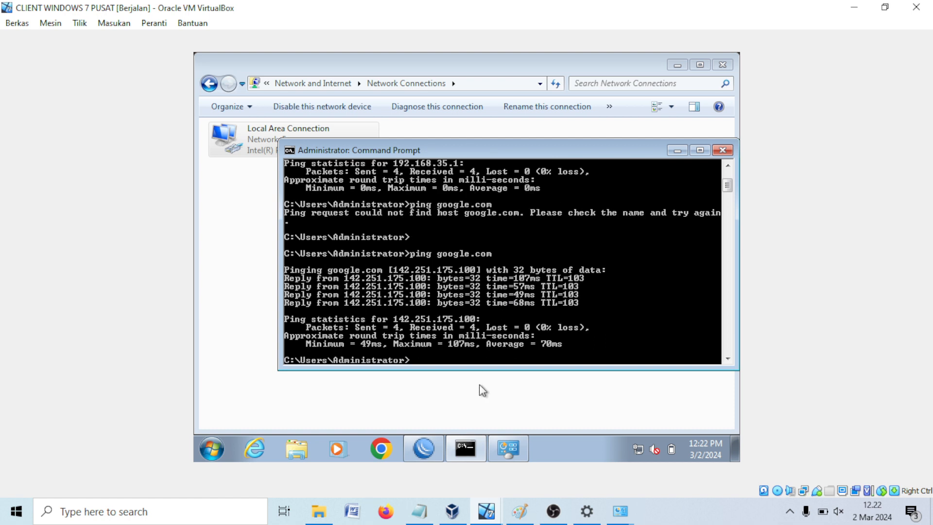
Step: Disable the NAT masquerade rule in WinBox and rerun the google.com ping twice
left_click(424, 449)
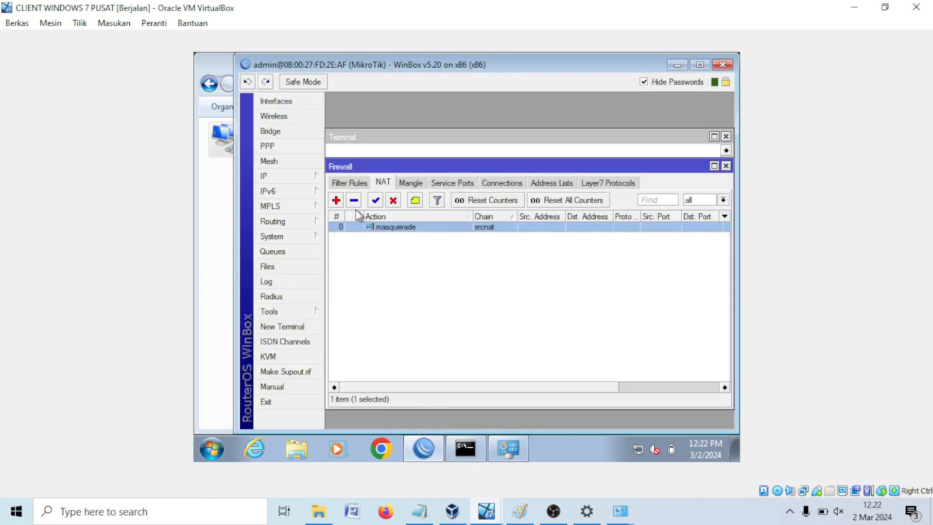
left_click(391, 202)
left_click(480, 433)
key("Up")
key("Return")
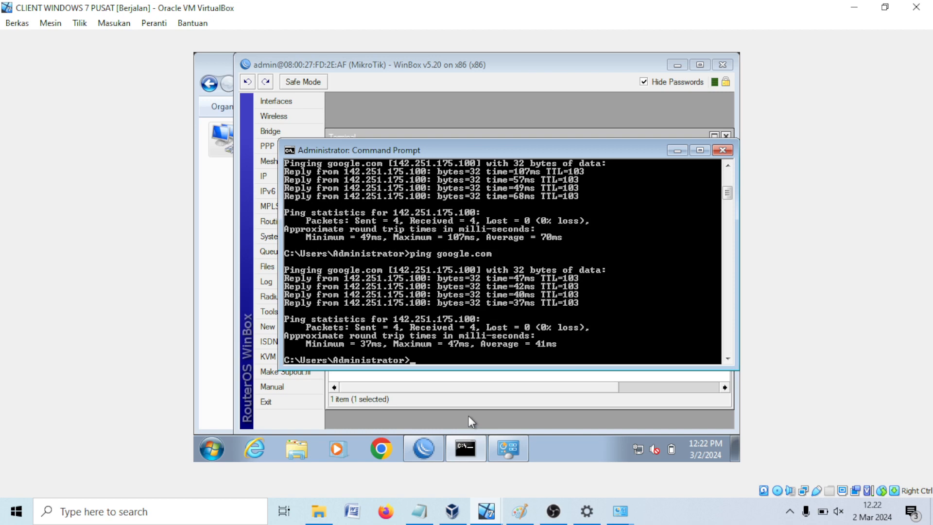
key("Up")
key("Return")
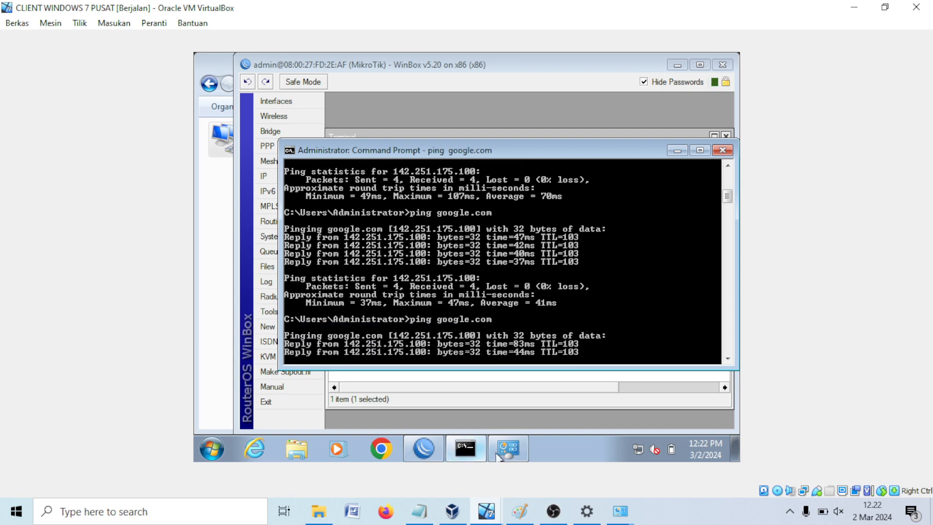
left_click(496, 453)
Step: Disable, then re-enable the Local Area Connection, refreshing the connections list
right_click(319, 154)
left_click(320, 154)
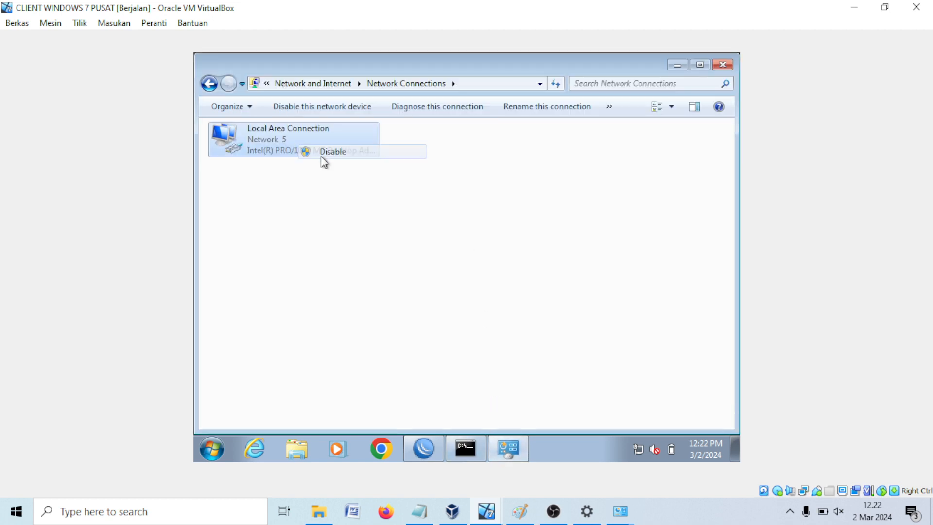
right_click(393, 201)
left_click(428, 254)
right_click(256, 150)
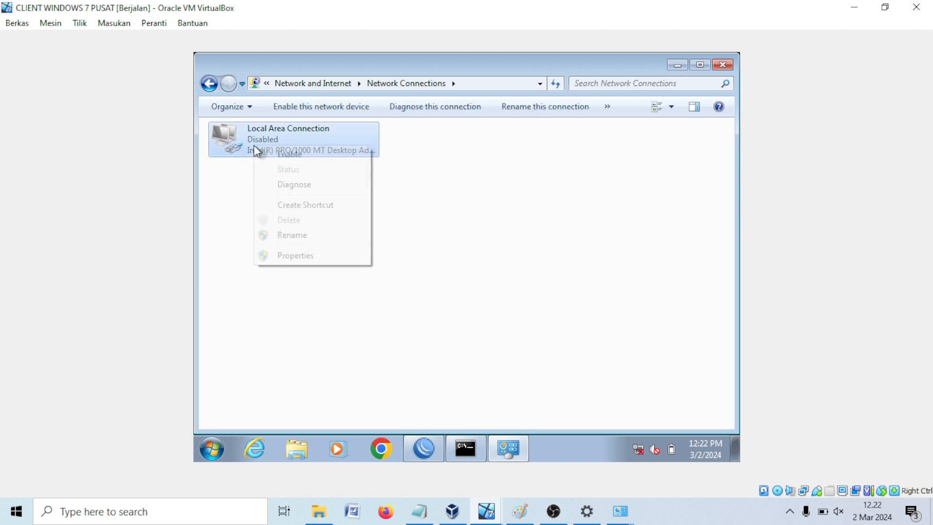
left_click(284, 154)
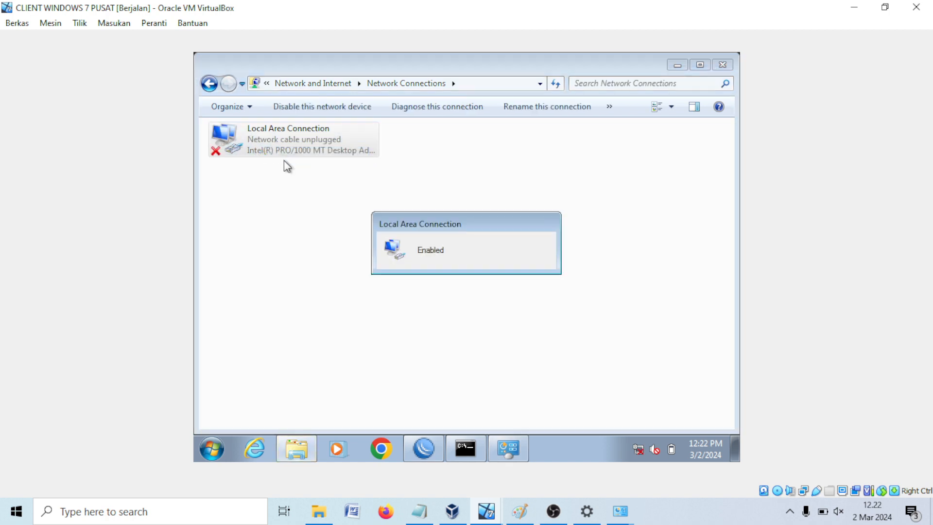
right_click(345, 178)
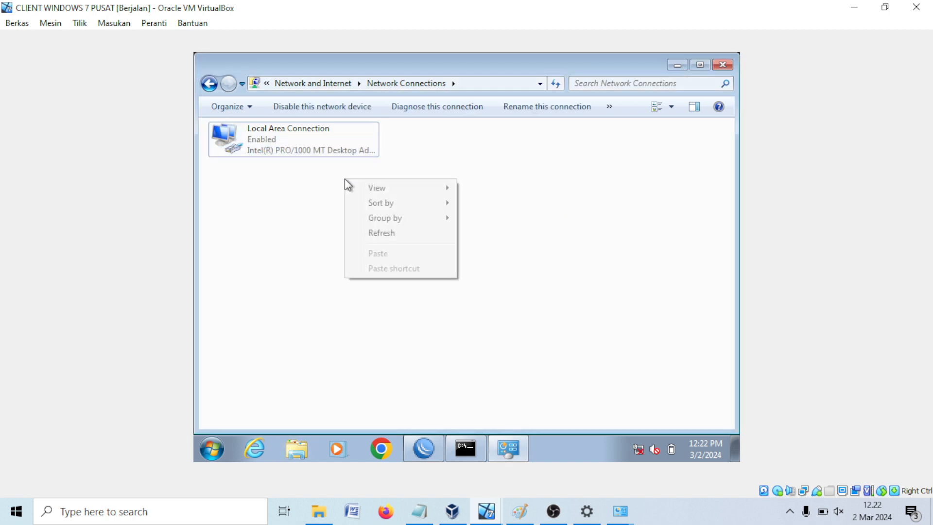
left_click(371, 233)
right_click(360, 232)
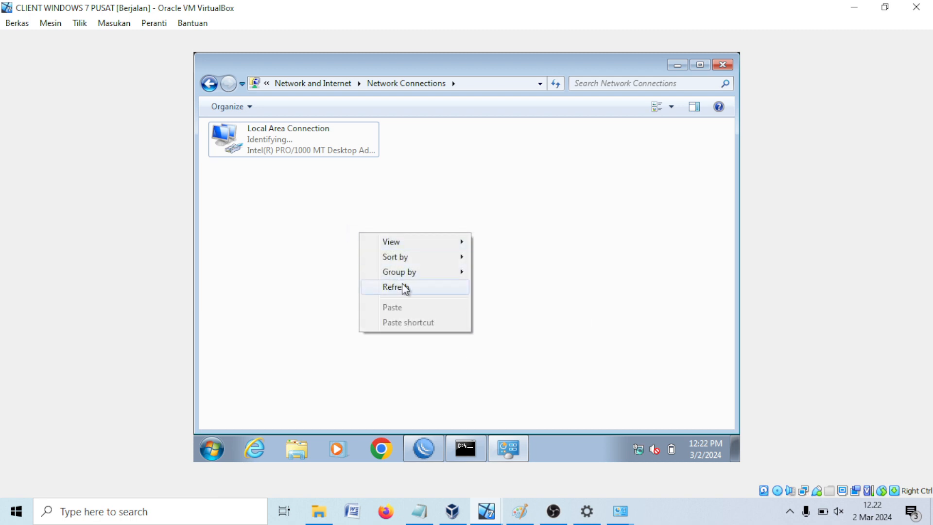
left_click(401, 287)
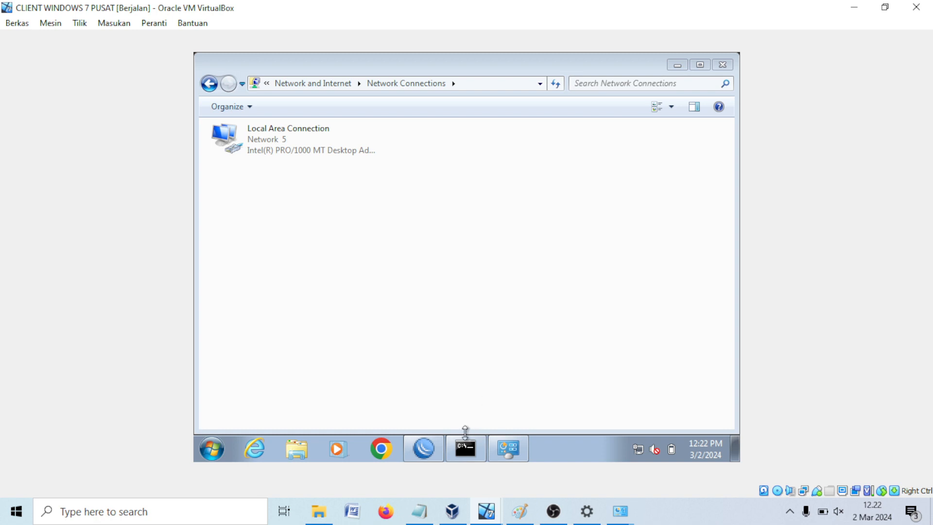
Step: Rerun the ping to google.com in the command prompt
left_click(465, 449)
key("Up")
key("Return")
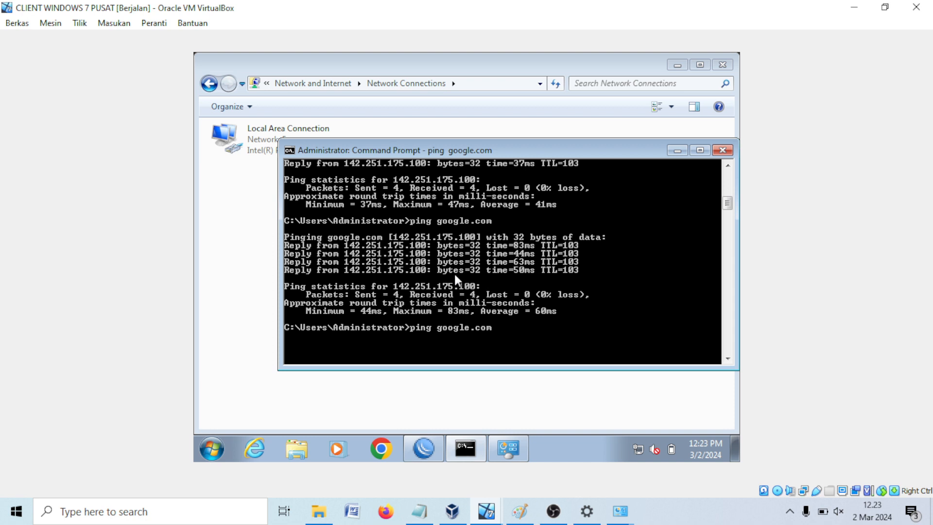
Step: Reconfirm the connection's IPv4 settings unchanged and dismiss the WinBox disconnect error
right_click(246, 153)
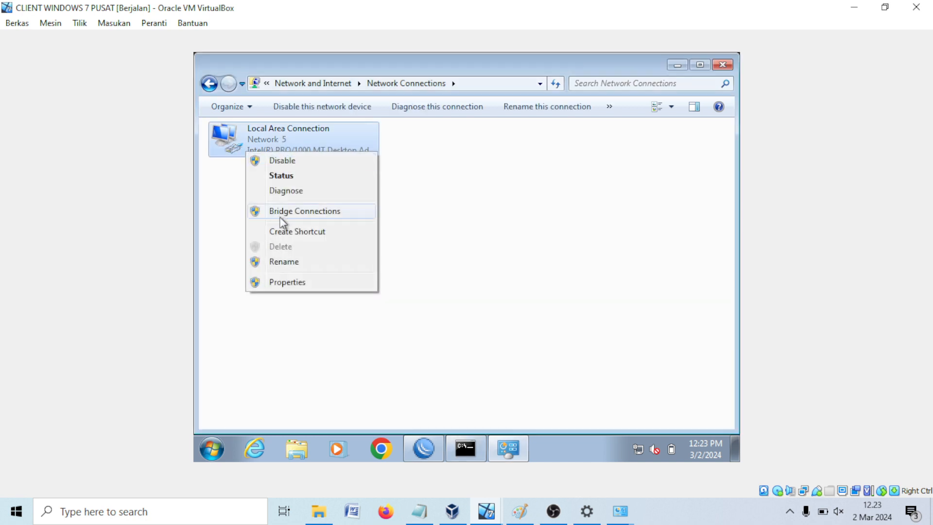
left_click(286, 282)
scroll(354, 291, "down", 1)
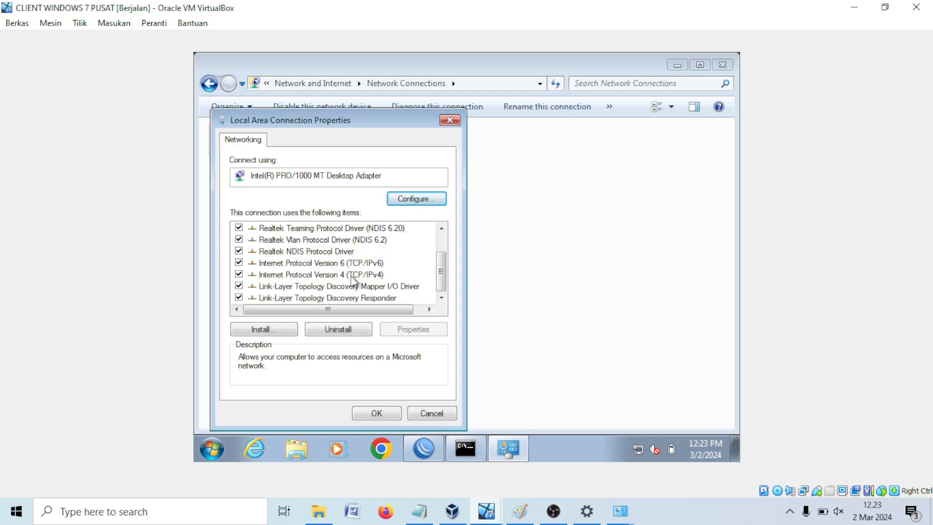
left_click(352, 274)
double_click(354, 275)
left_click(439, 412)
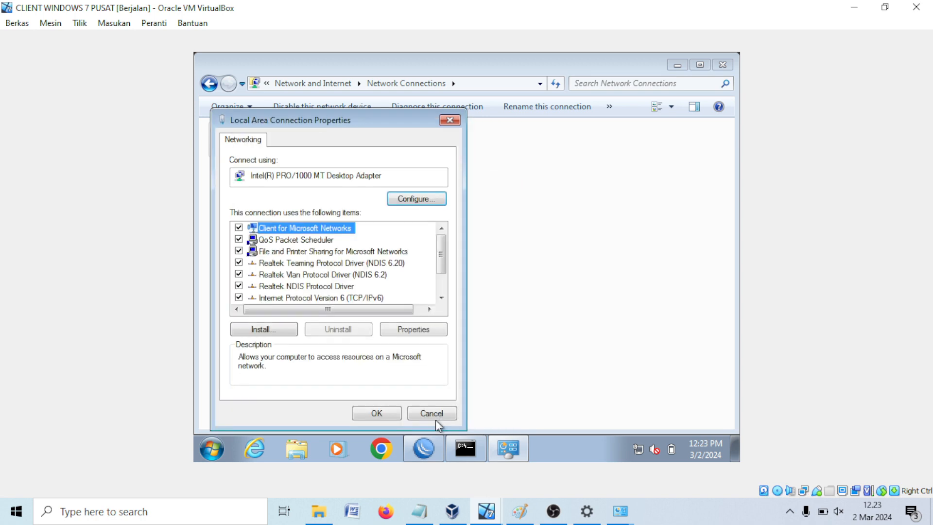
left_click(485, 262)
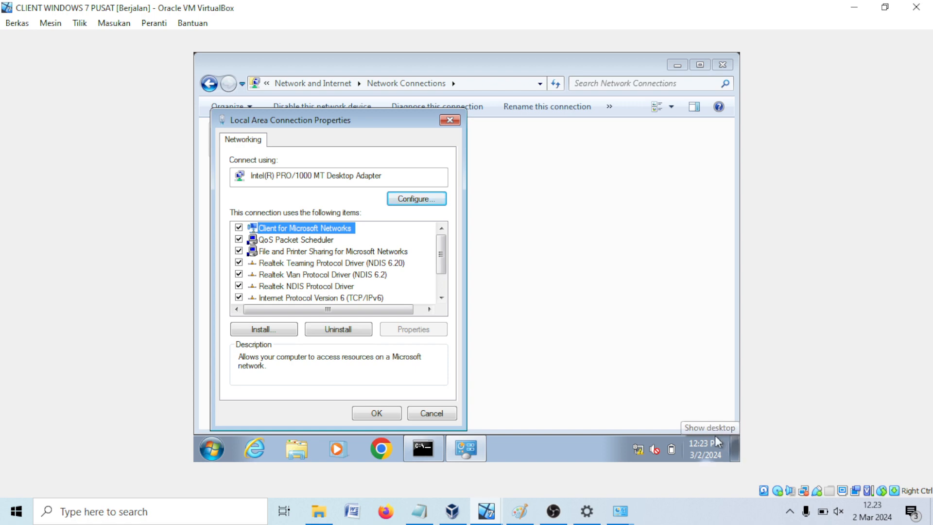
left_click(397, 413)
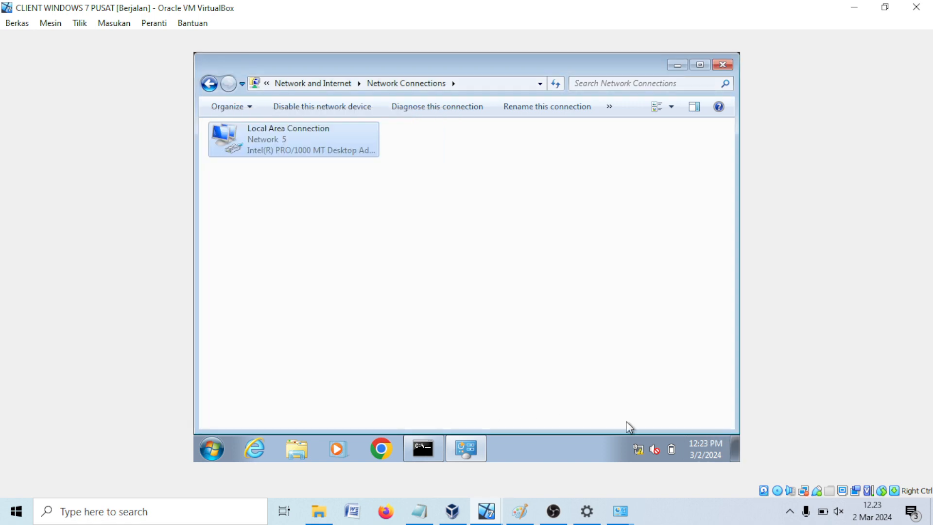
Step: Launch WinBox and reconnect to the MikroTik router at 192.168.35.1
left_click(734, 448)
double_click(286, 91)
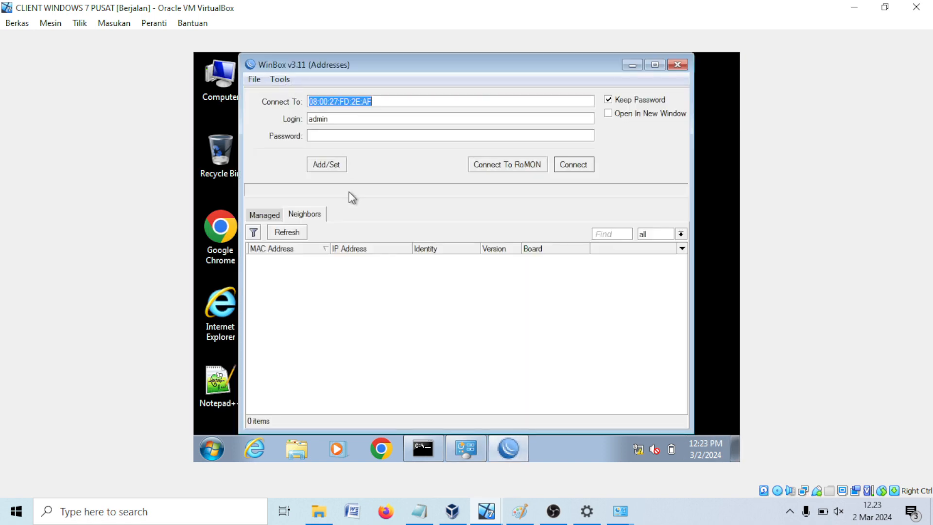
left_click(291, 236)
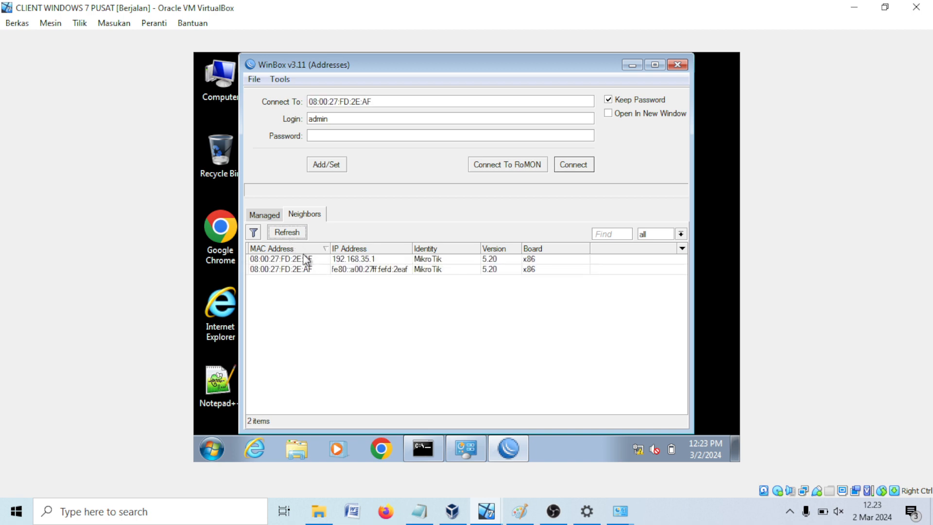
left_click(304, 258)
left_click(573, 165)
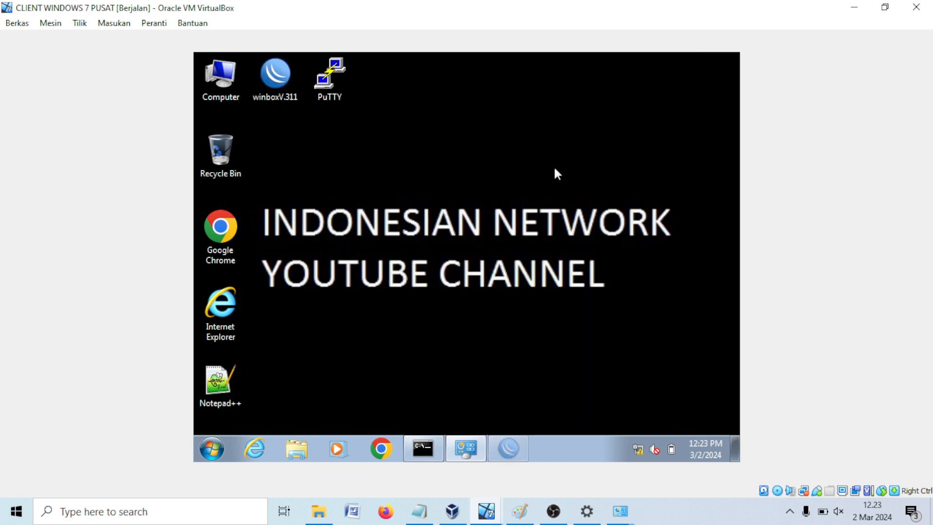
Step: Re-enable the srcnat masquerade rule under IP > Firewall > NAT and check its action
left_click(284, 177)
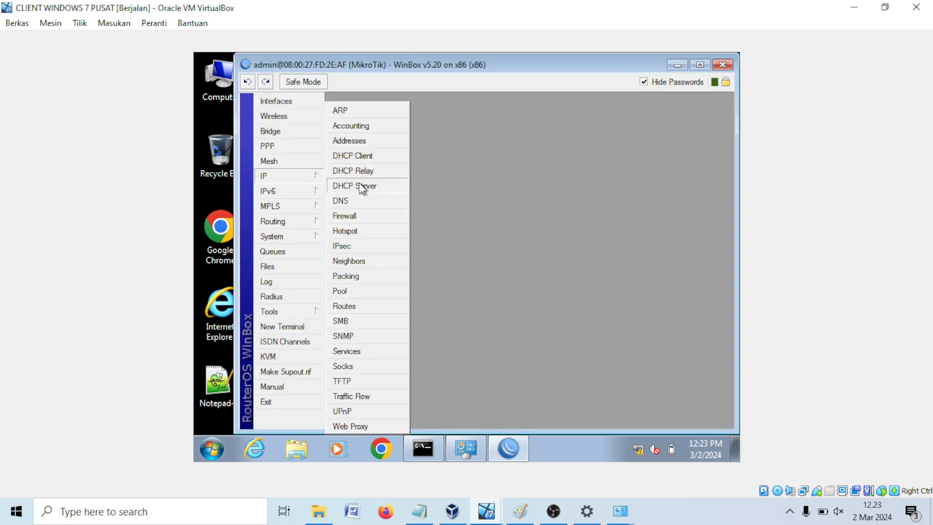
left_click(363, 216)
left_click(382, 182)
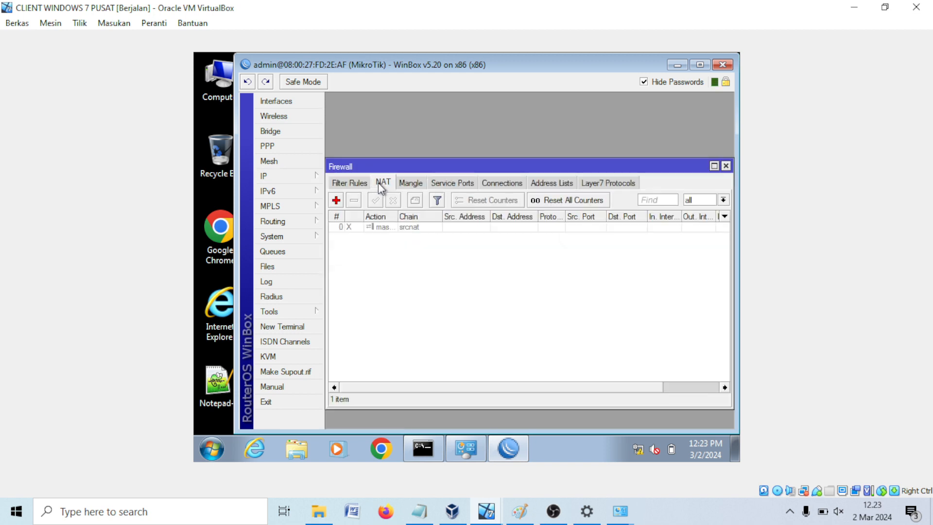
left_click(369, 228)
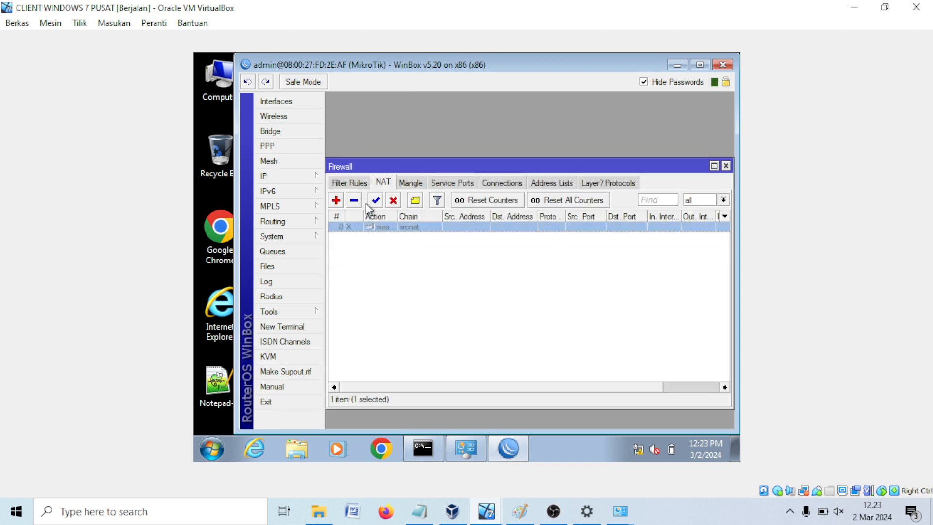
left_click(371, 201)
double_click(384, 228)
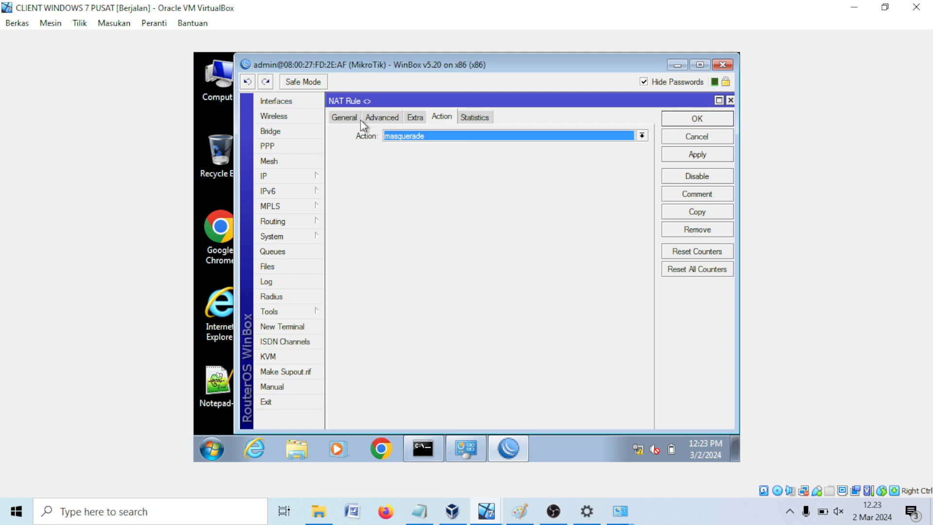
left_click(345, 118)
left_click(442, 117)
left_click(675, 123)
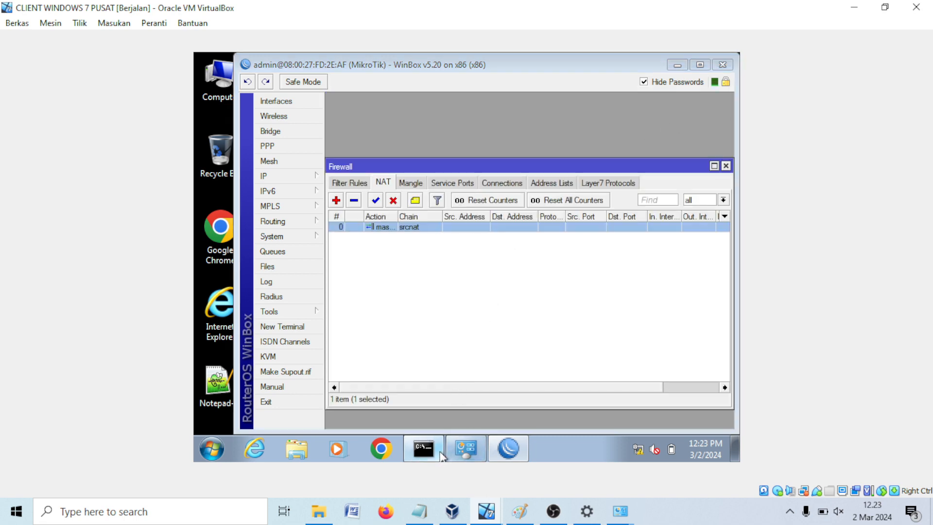
Step: Ping google.com again, then close the command prompt and Firewall window
left_click(437, 450)
key("Up")
key("Return")
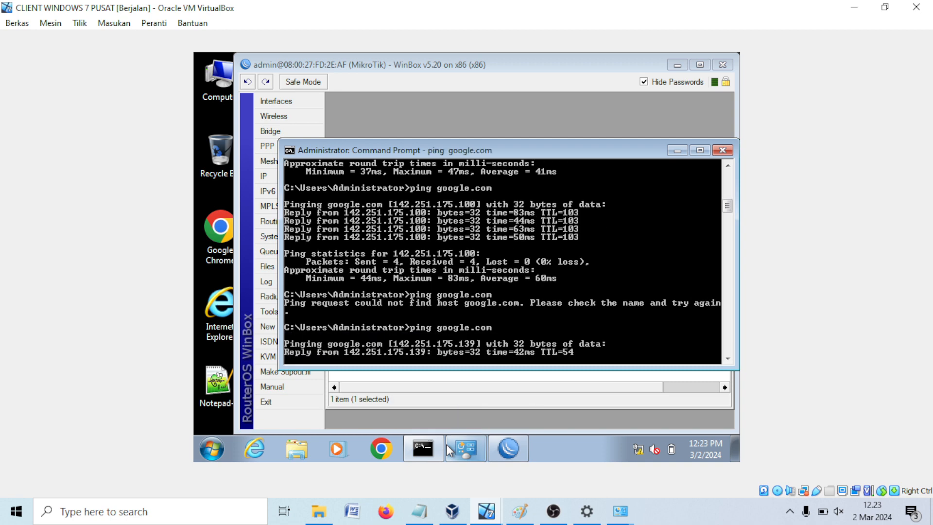
left_click(722, 151)
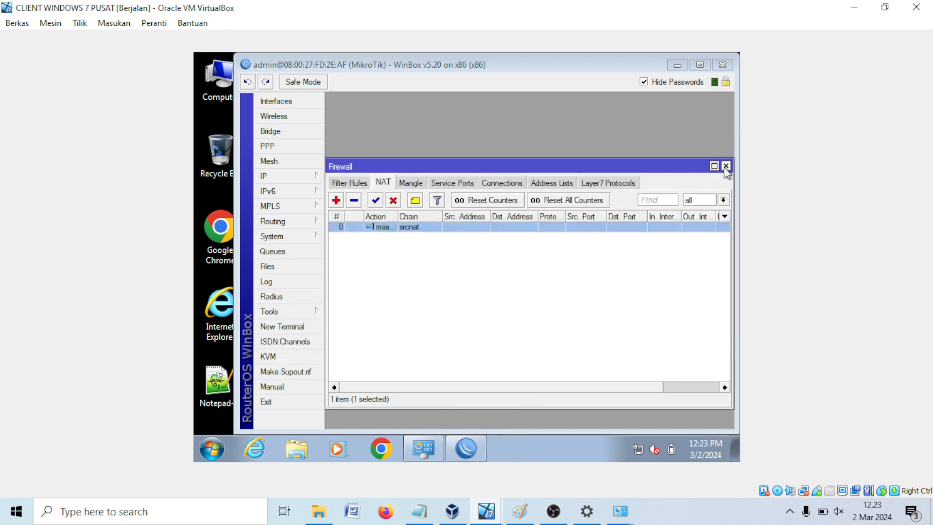
left_click(725, 165)
Step: Circle the ip statis and dhcp client labels in green pencil
left_click(518, 509)
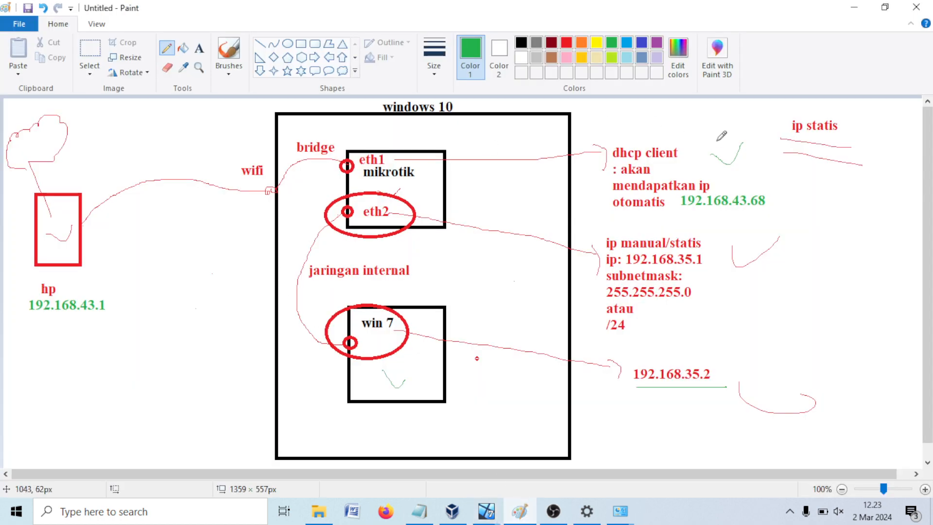
mouse_move(779, 121)
left_mouse_down()
mouse_move(783, 141)
mouse_move(851, 113)
left_mouse_up()
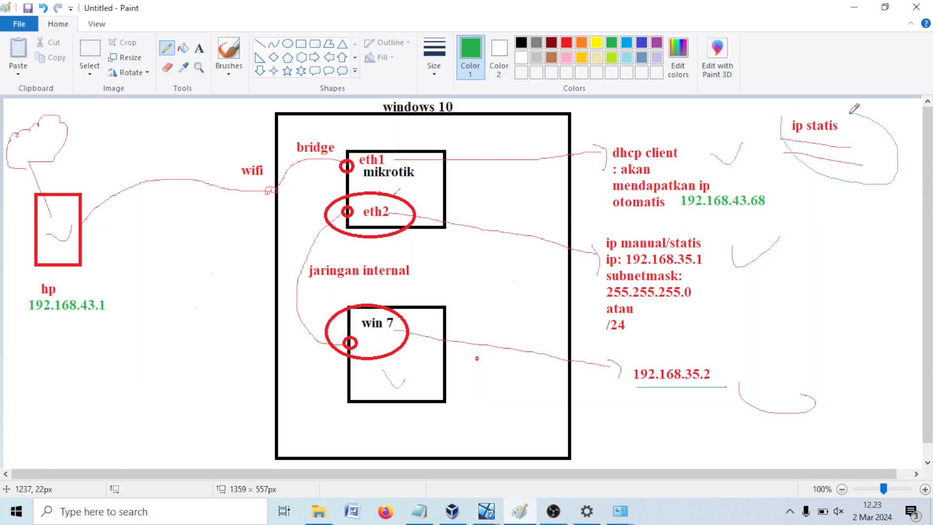
mouse_move(677, 157)
left_mouse_down()
mouse_move(687, 135)
mouse_move(561, 146)
left_mouse_up()
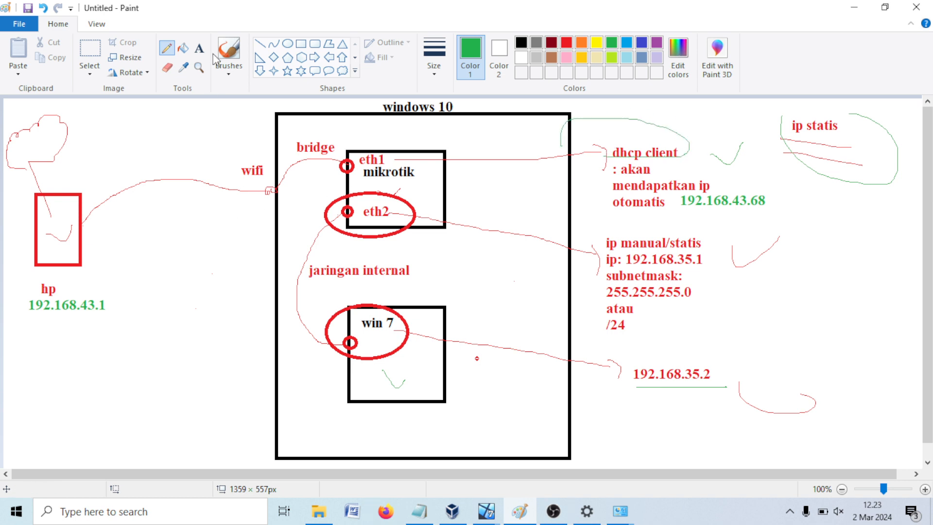
Step: Add green notes 'dhcp server' and 'reservasi IP otomatis / memberikan IP otomatis' below the hp IP
left_click(198, 49)
left_click(28, 336)
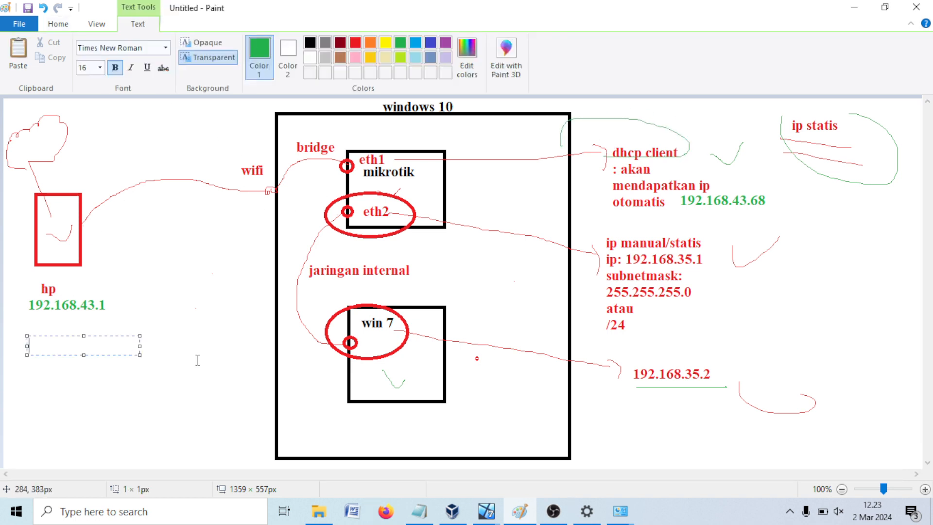
type("dhcp server")
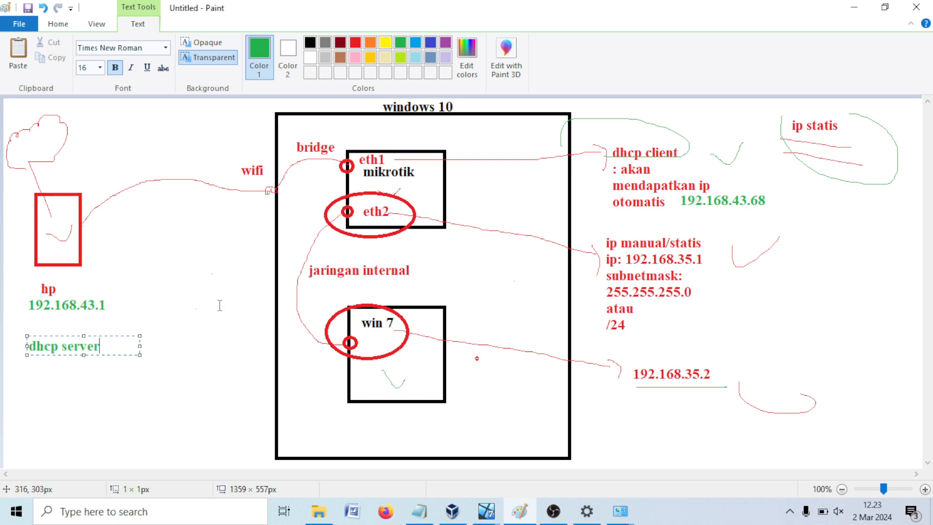
left_click(201, 336)
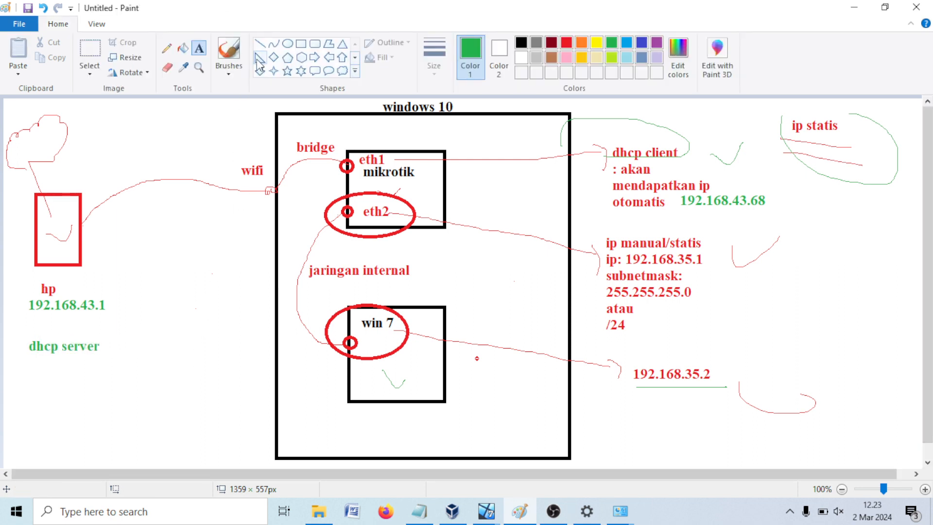
left_click(37, 371)
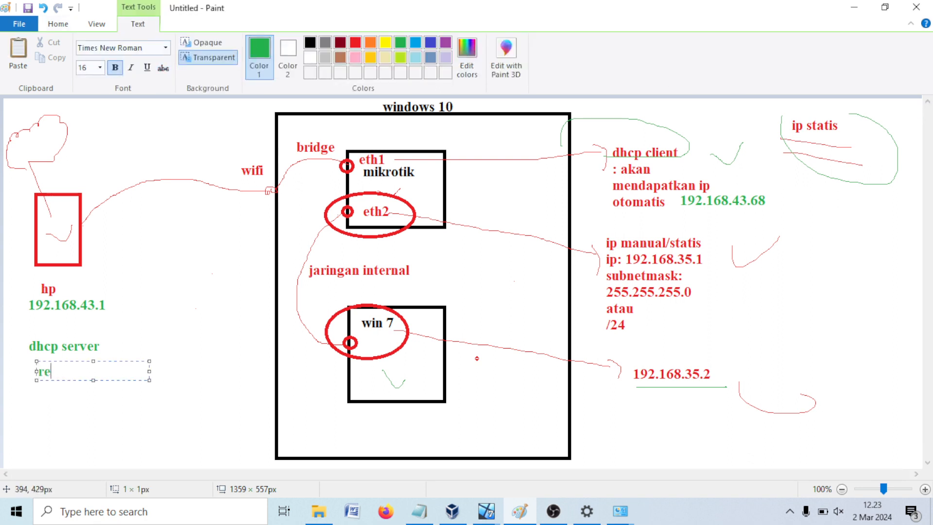
type("reservasi IP")
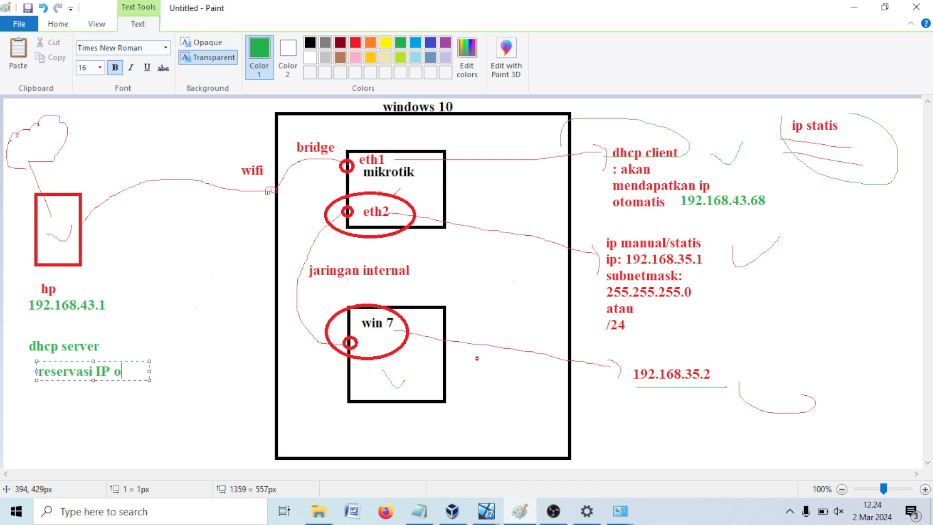
type(" otomat")
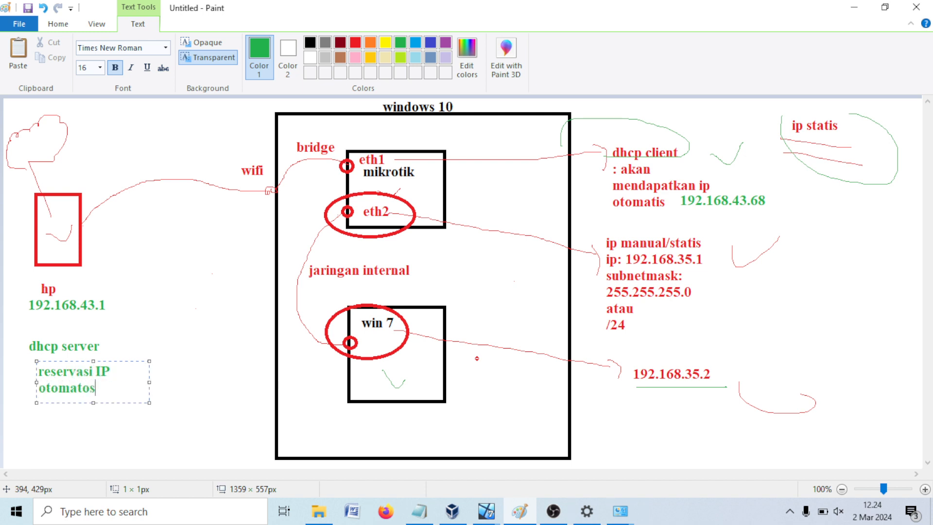
type("is")
key("Return")
type("memberikan")
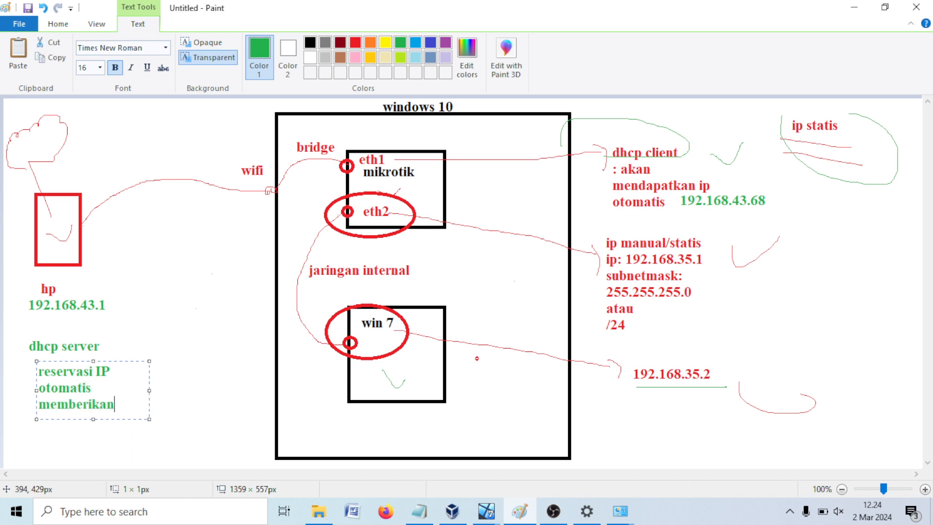
type(" IP otomatis")
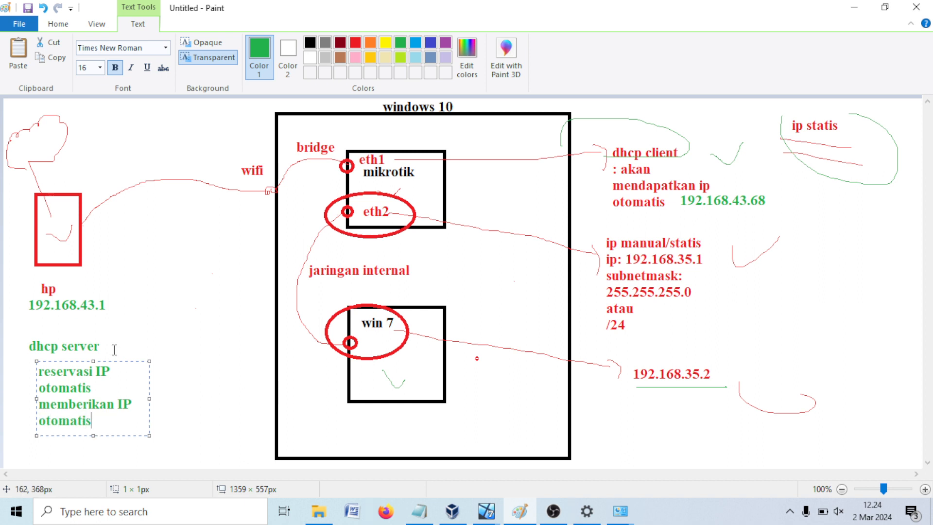
left_click(208, 323)
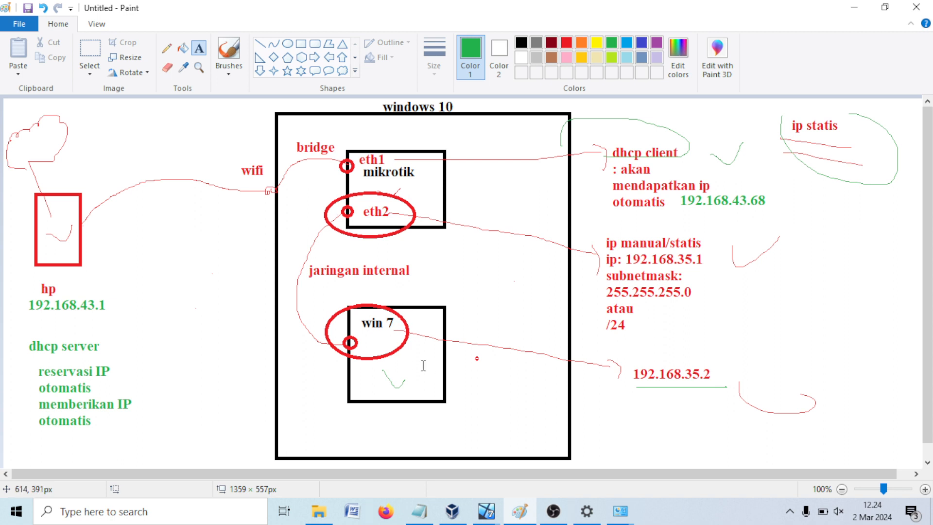
Step: Draw a green X over the red line right of win 7, plus handwritten annotations
left_click(167, 48)
left_click_drag(564, 339, 487, 372)
left_click_drag(489, 322, 559, 402)
left_click_drag(658, 348, 656, 363)
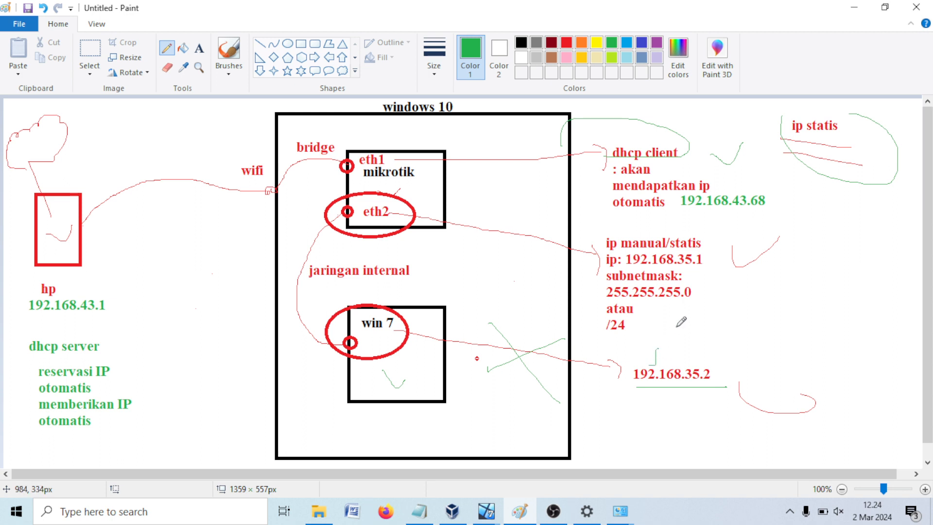
mouse_move(676, 327)
left_mouse_down()
mouse_move(671, 346)
mouse_move(682, 354)
mouse_move(699, 335)
mouse_move(718, 358)
left_mouse_up()
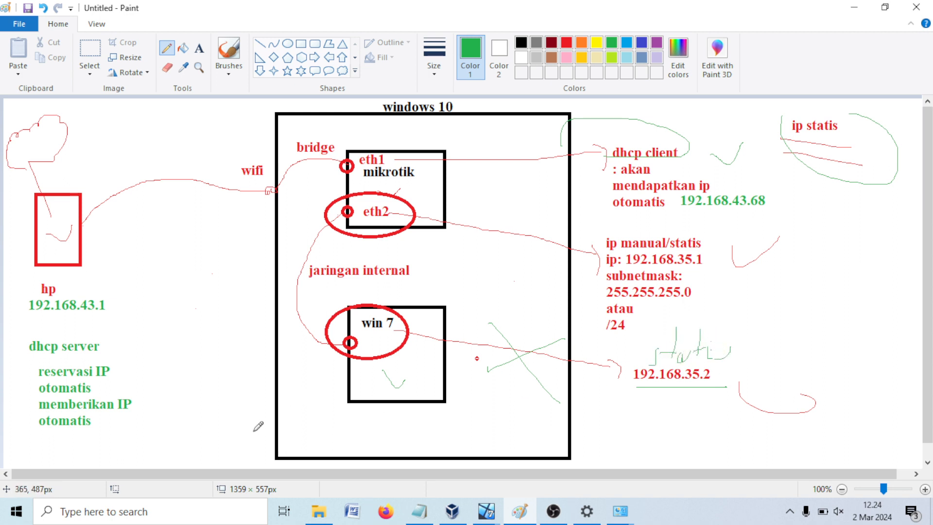
mouse_move(39, 397)
left_mouse_down()
mouse_move(105, 397)
mouse_move(105, 380)
left_mouse_up()
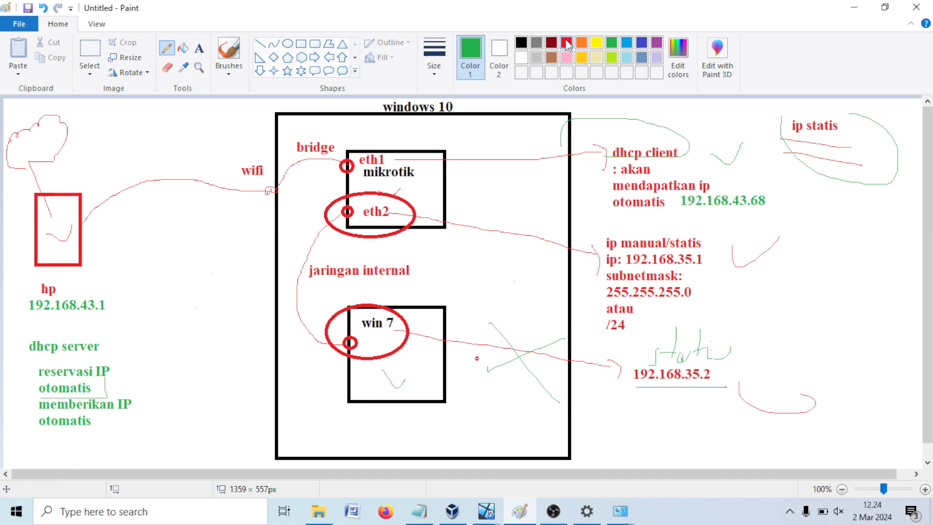
Step: Add a blue note 'scope: 192.168.35.5 - 192.168.35.200' beside the DHCP text
left_click(641, 42)
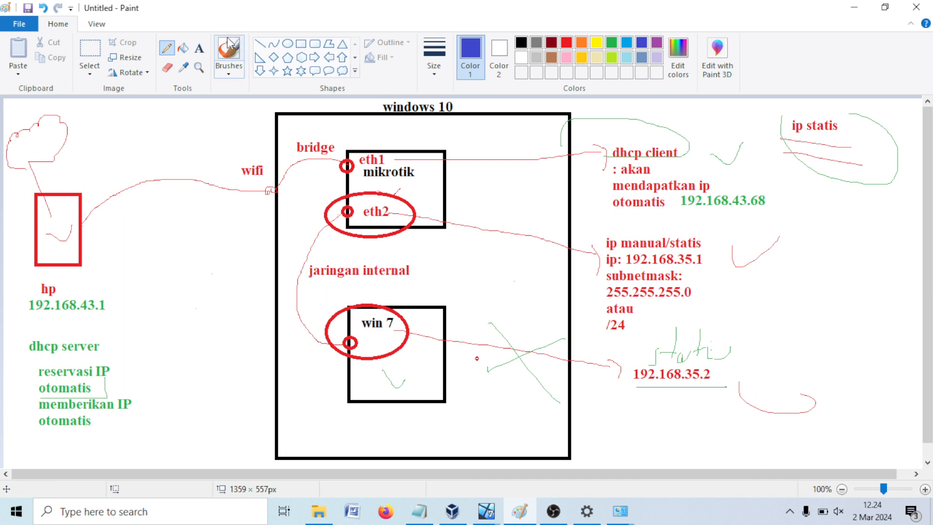
left_click(199, 48)
left_click(144, 371)
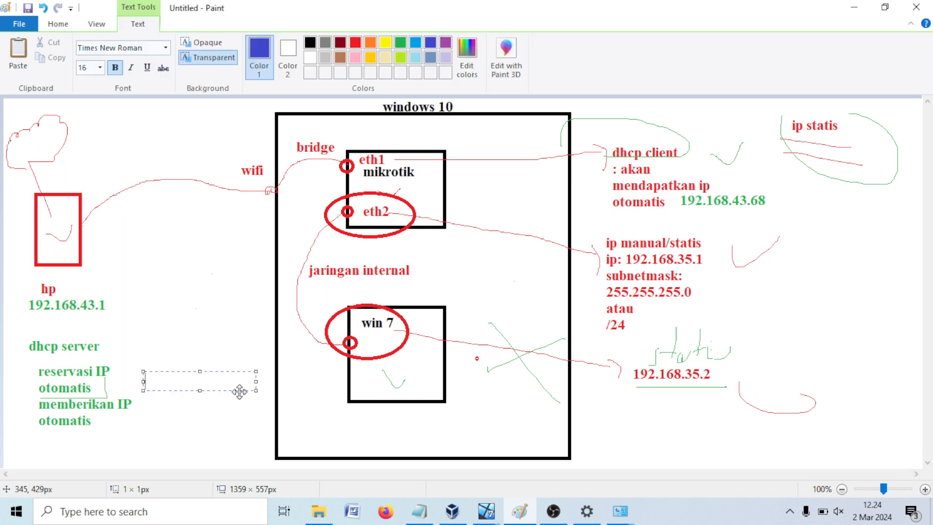
type("192.168.35.")
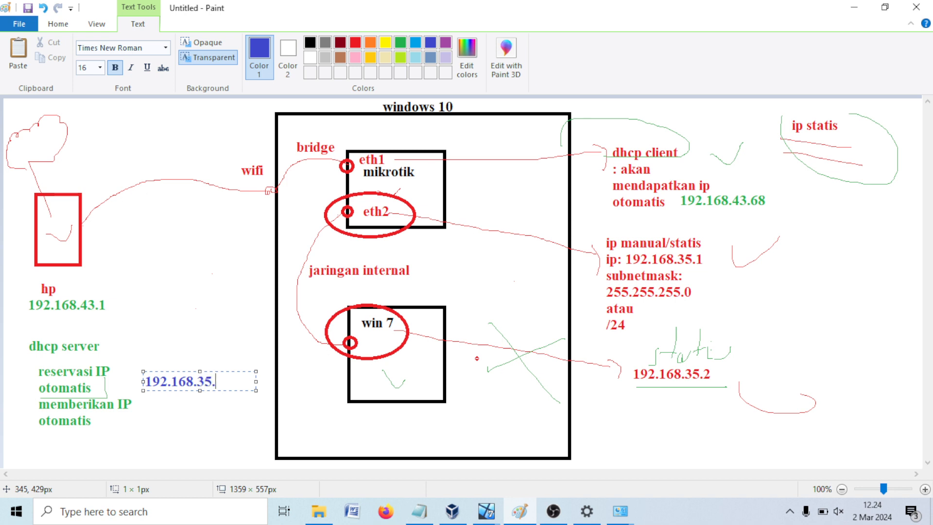
type("5")
key("Return")
type("1")
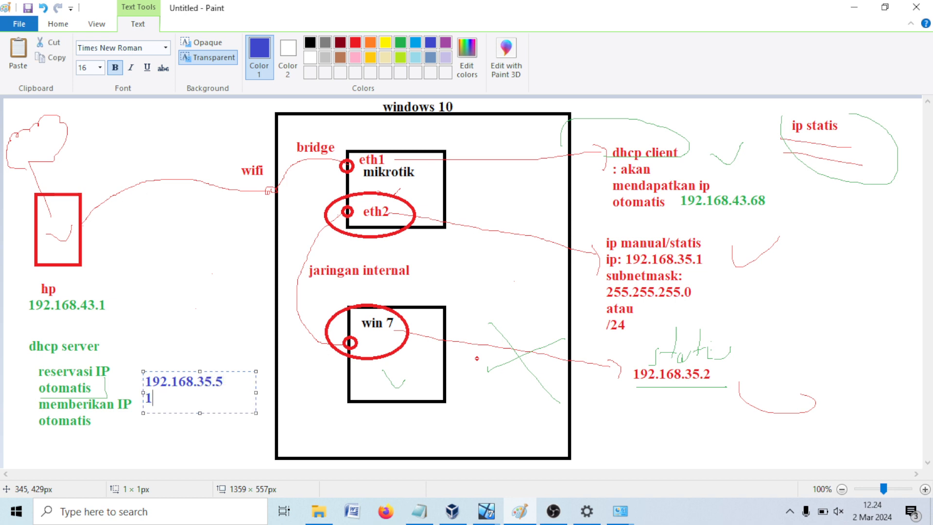
type("92.168.35.200")
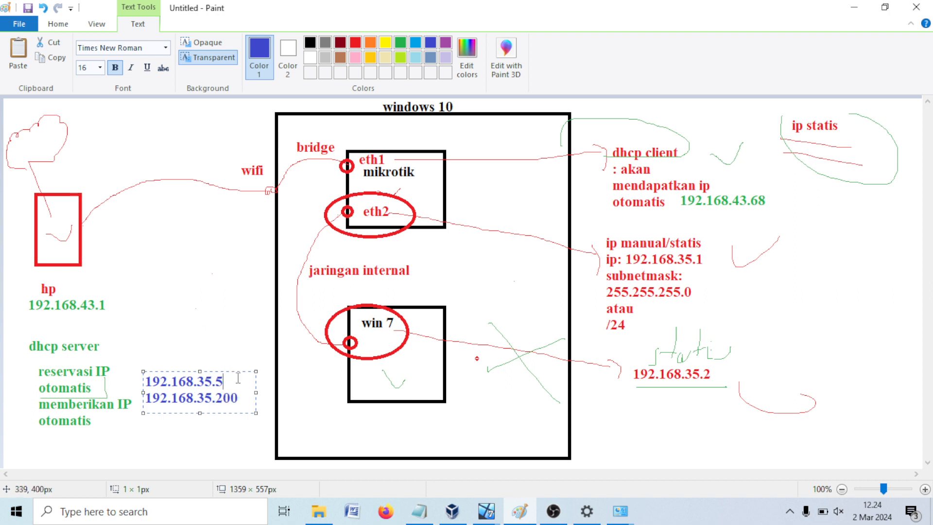
left_click(207, 350)
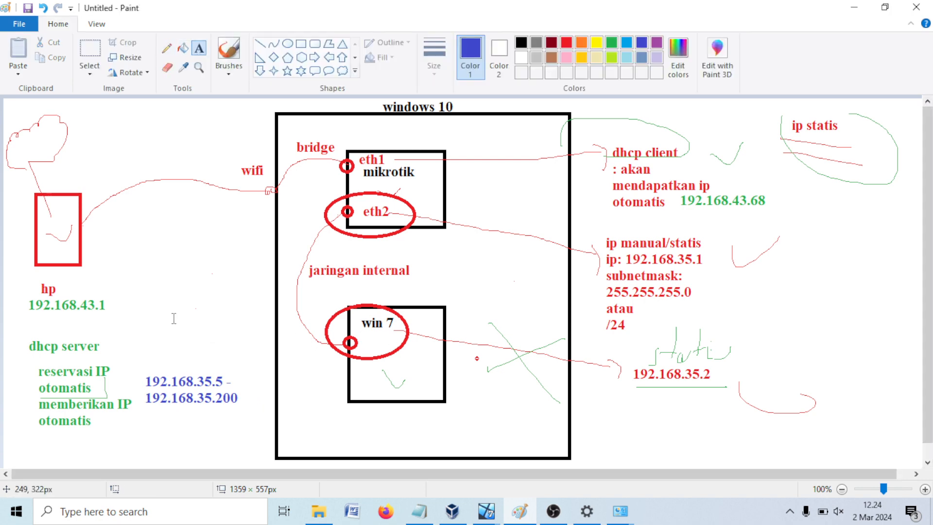
left_click(159, 356)
type("scope:")
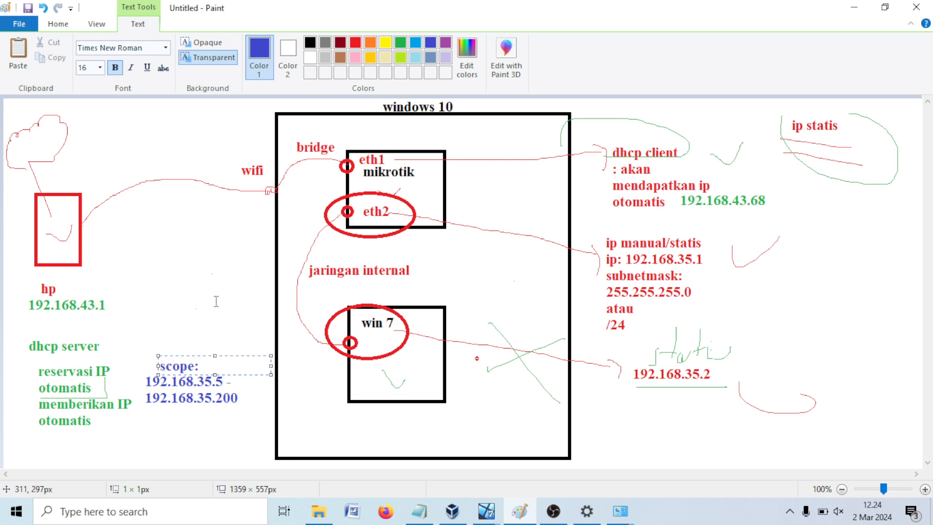
left_click(255, 340)
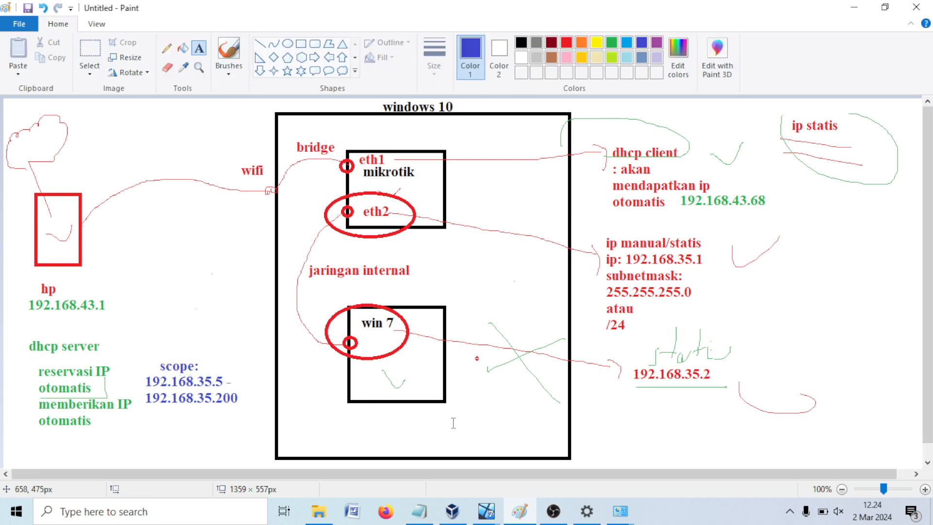
Step: Start WinBox's DHCP Setup from IP > DHCP Server, choosing interface ether2_jalurkeLAN
mouse_move(478, 507)
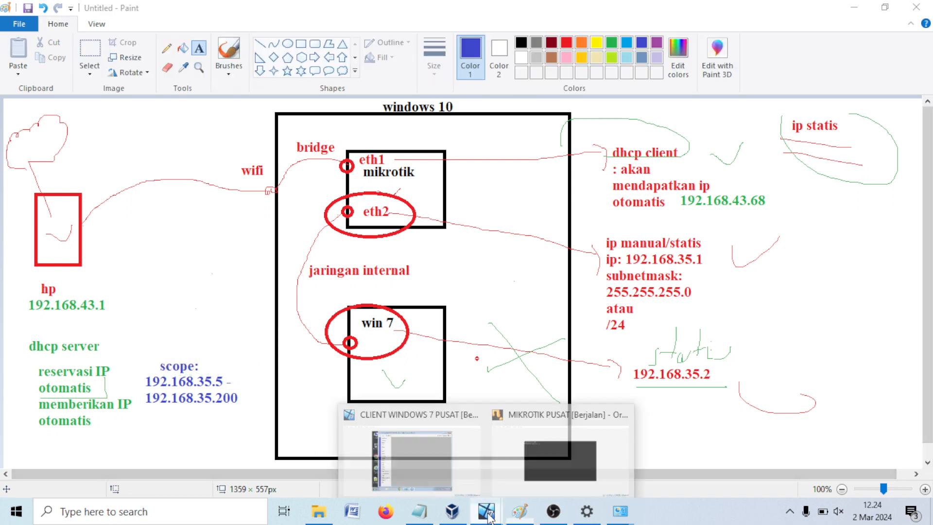
left_click(444, 444)
left_click(280, 178)
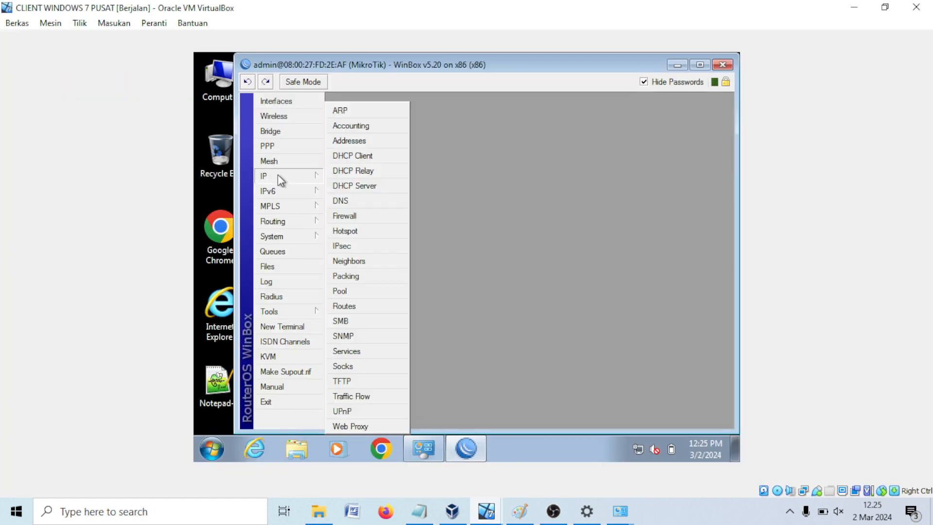
left_click(346, 189)
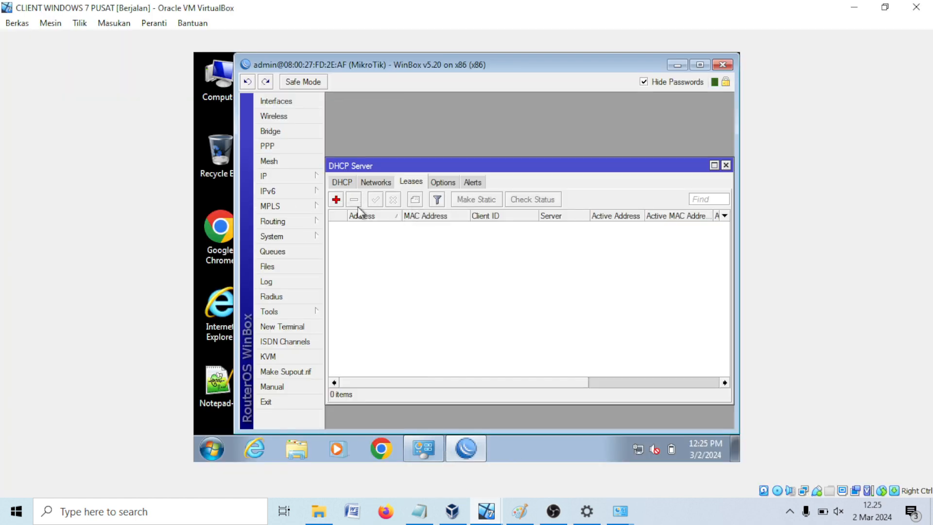
left_click(341, 182)
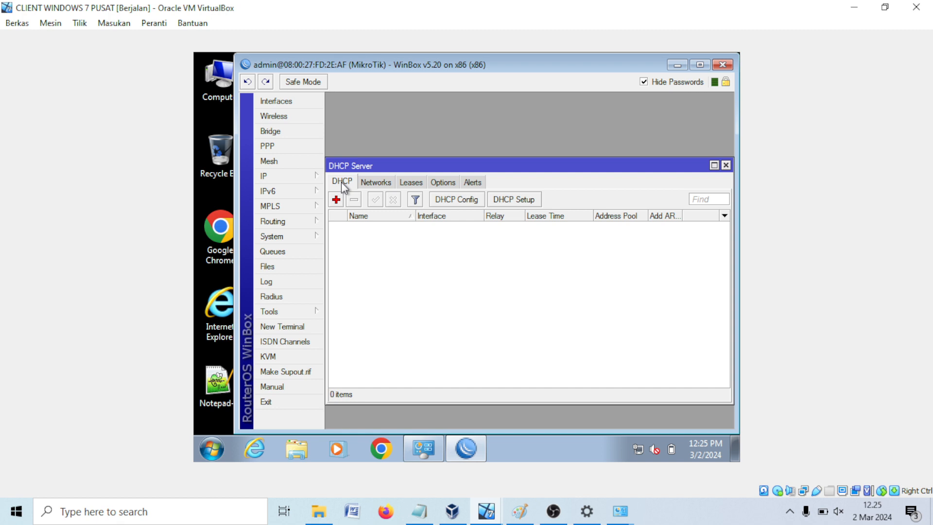
left_click(519, 200)
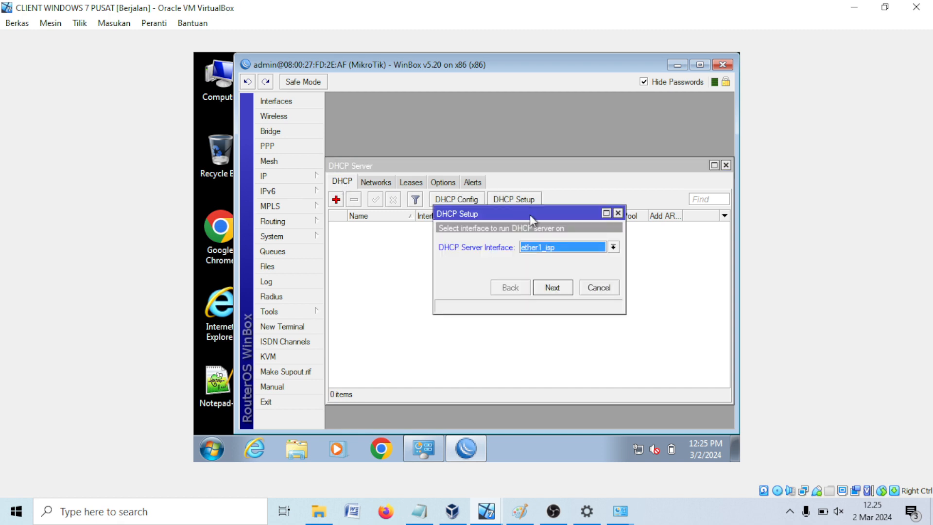
left_click(551, 245)
left_click(552, 265)
Step: Accept ether2_jalurkeLAN, address space 192.168.35.0/24 and gateway 192.168.35.1
left_click(519, 510)
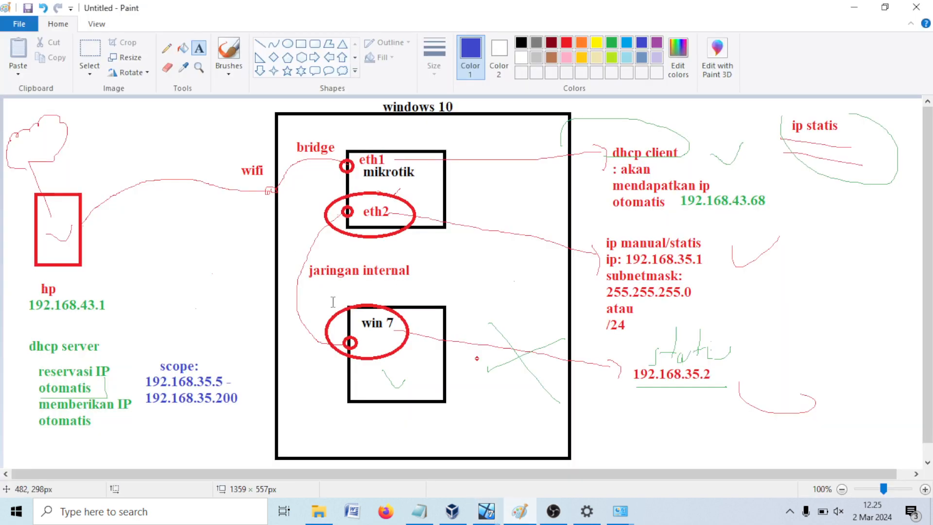
left_click(853, 8)
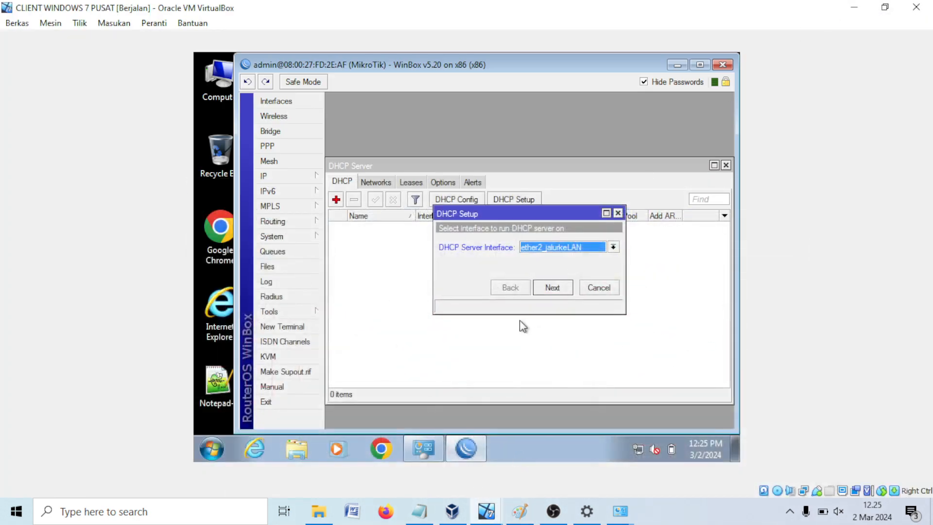
left_click(551, 287)
left_click(557, 249)
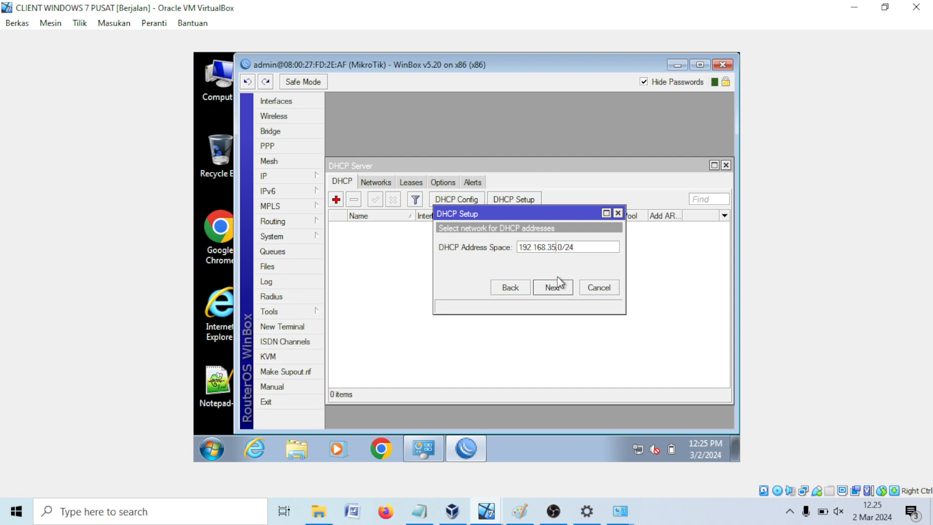
left_click(559, 289)
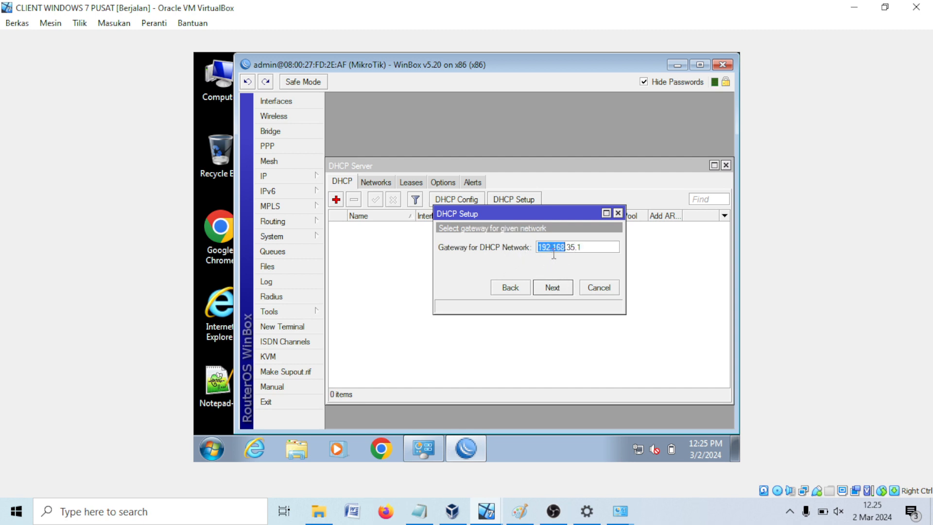
left_click(564, 290)
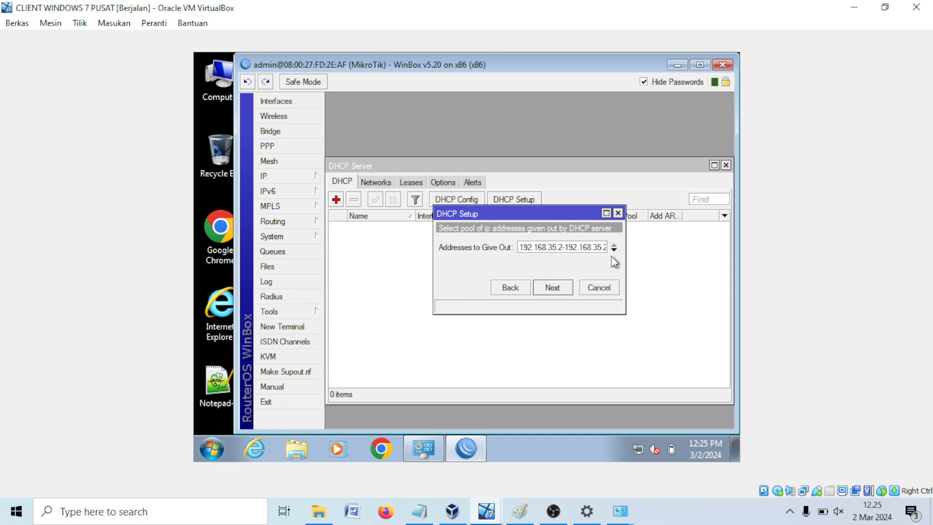
Step: Change the address pool start to 192.168.35.5, giving range 192.168.35.5-192.168.35.254
left_click_drag(626, 259, 713, 266)
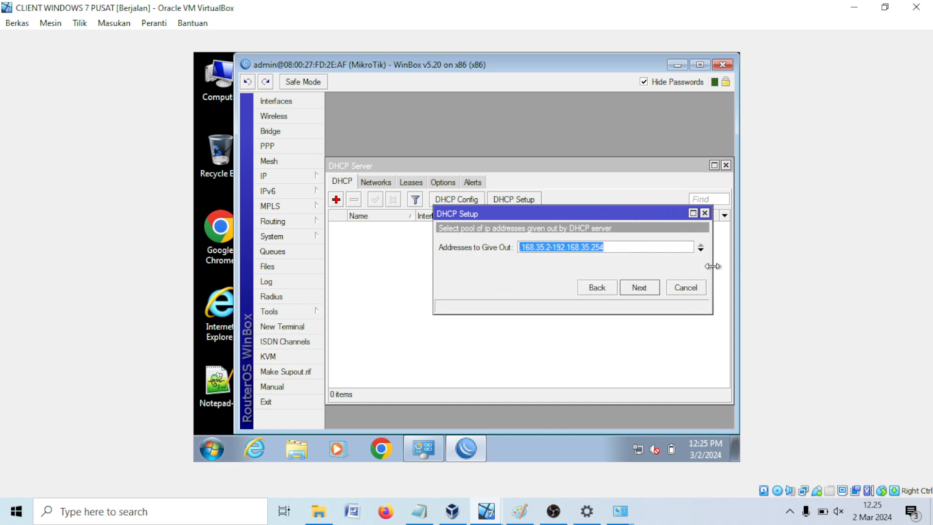
left_click(581, 246)
left_click(519, 511)
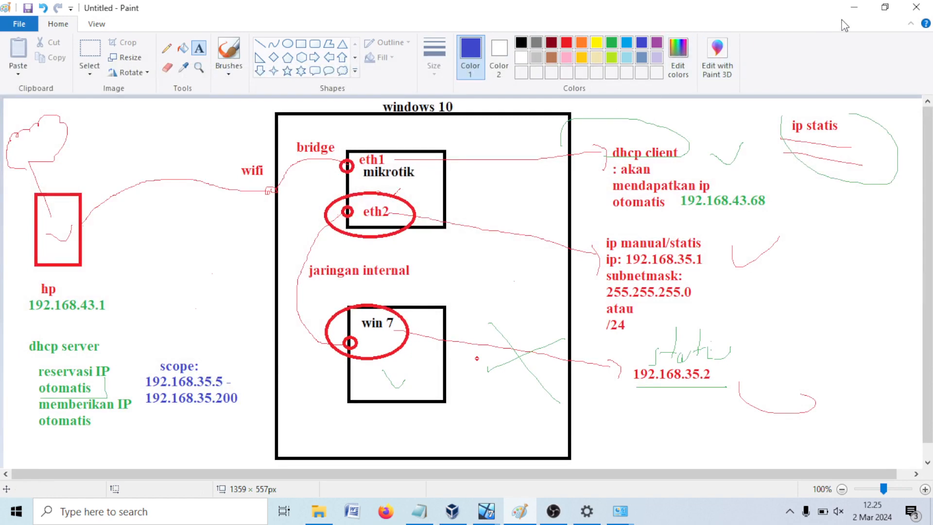
left_click(853, 8)
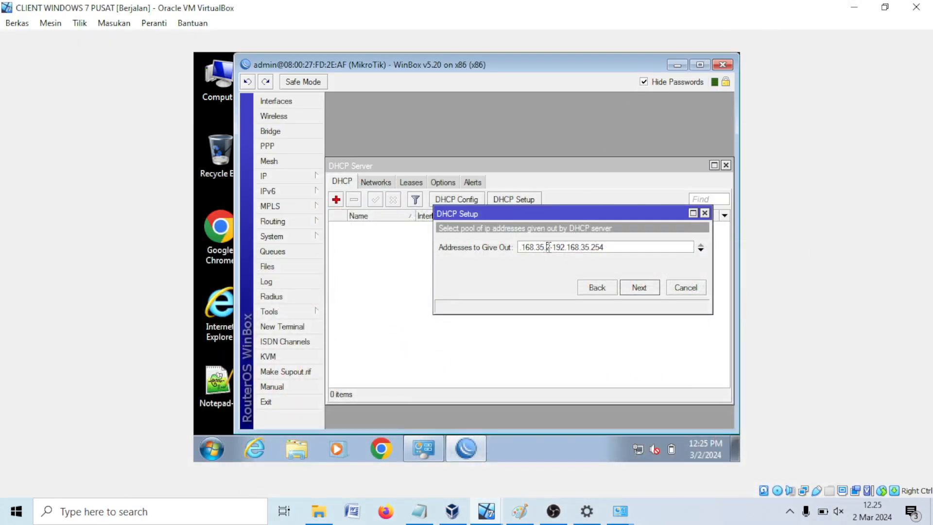
key("BackSpace")
type("5")
left_click(648, 289)
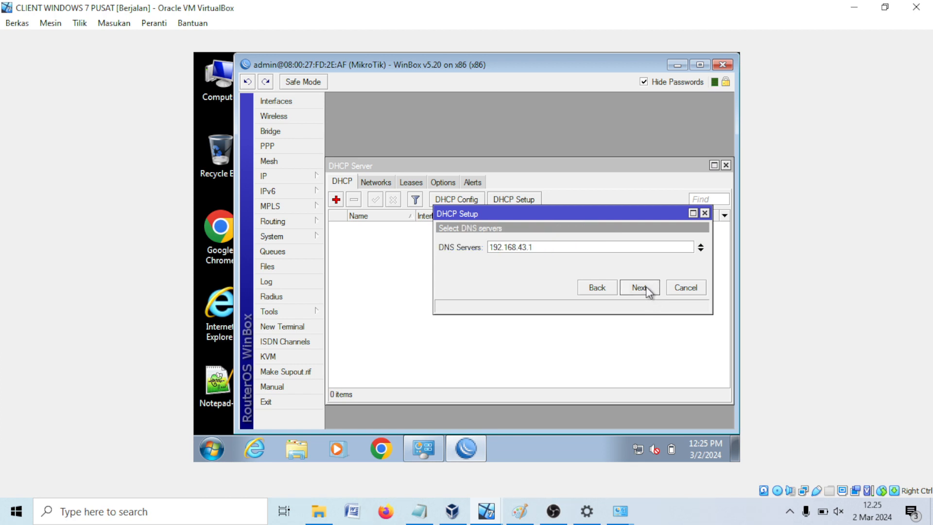
Step: Set the DNS server to 8.8.8.8 and finish with the 3-day lease
left_click_drag(564, 247, 455, 246)
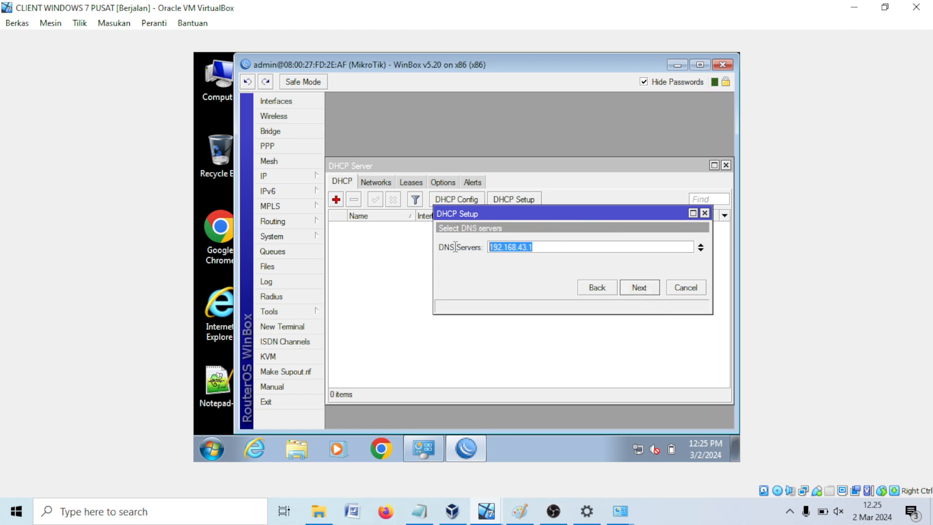
type("8.8.8.8")
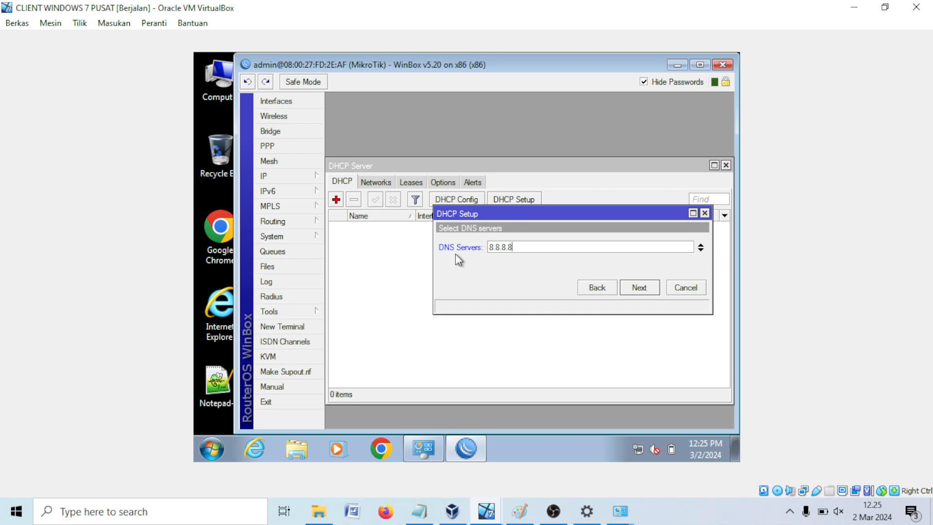
left_click(648, 288)
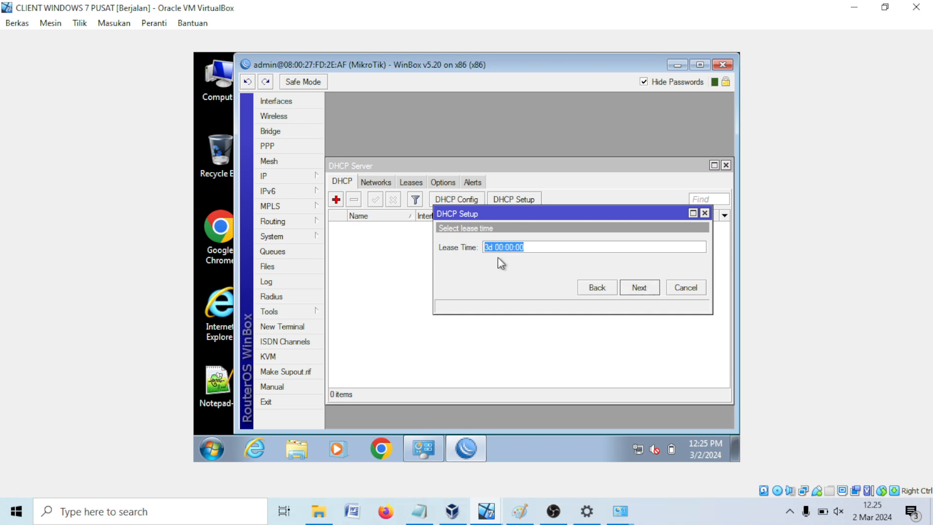
left_click(629, 291)
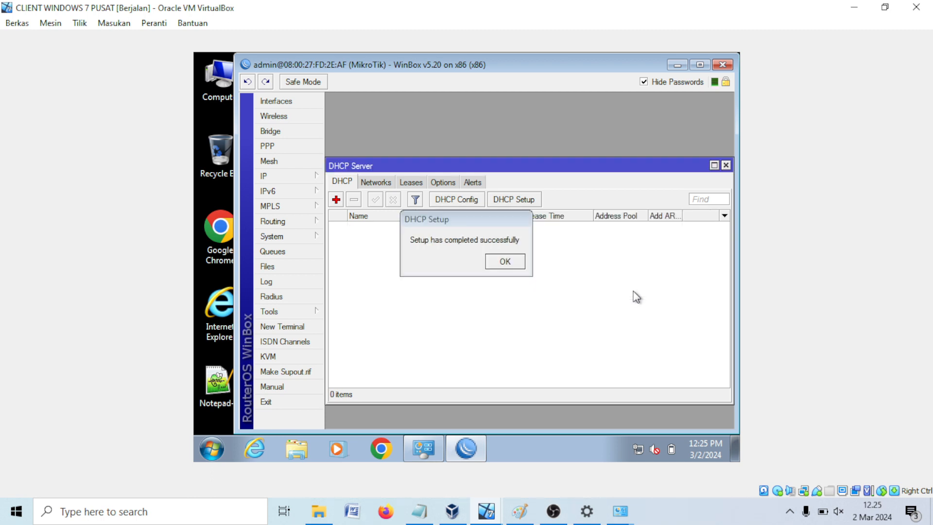
Step: Close the DHCP setup message and open the Local Area Connection's IPv4 properties
left_click(505, 261)
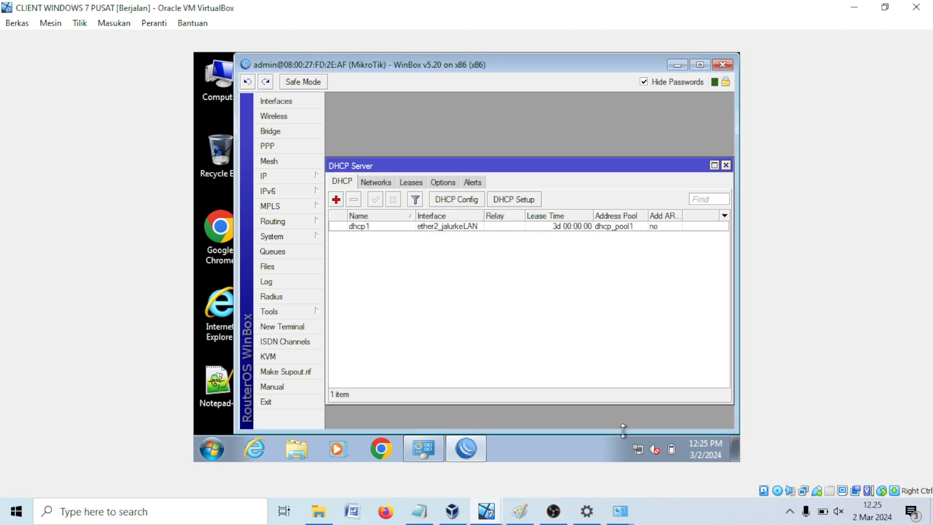
right_click(638, 449)
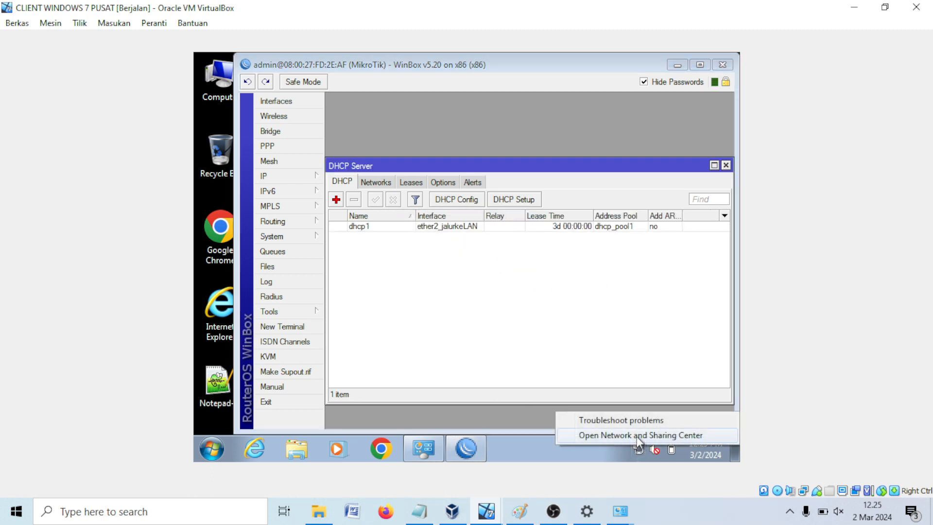
left_click(523, 370)
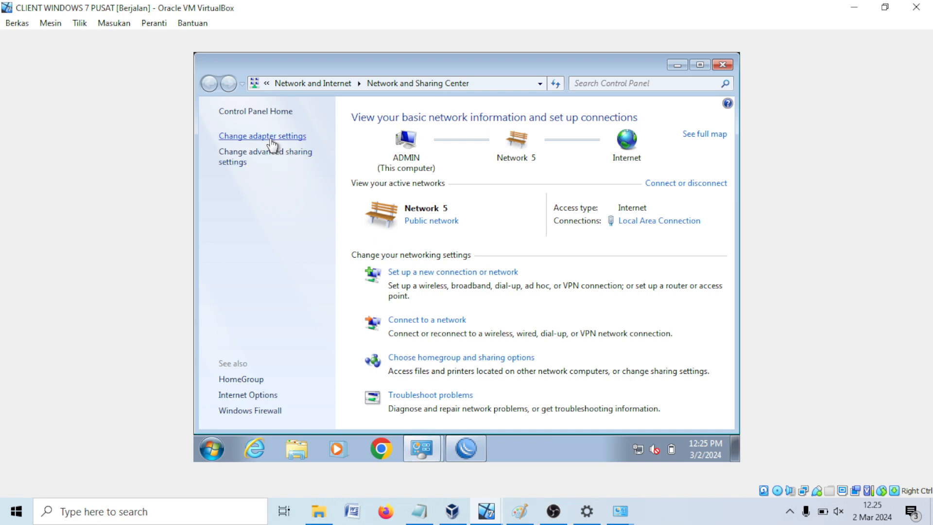
left_click(269, 138)
right_click(299, 149)
left_click(350, 279)
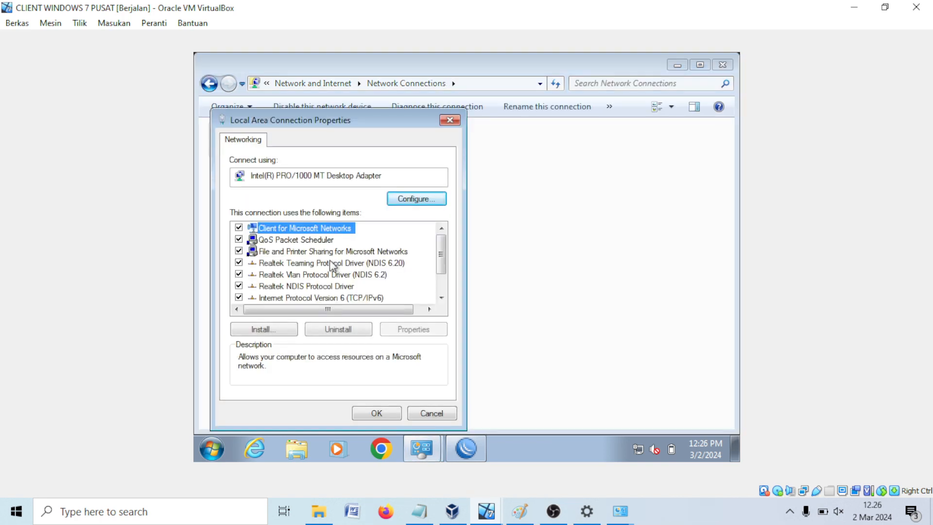
scroll(338, 291, "down", 1)
double_click(345, 282)
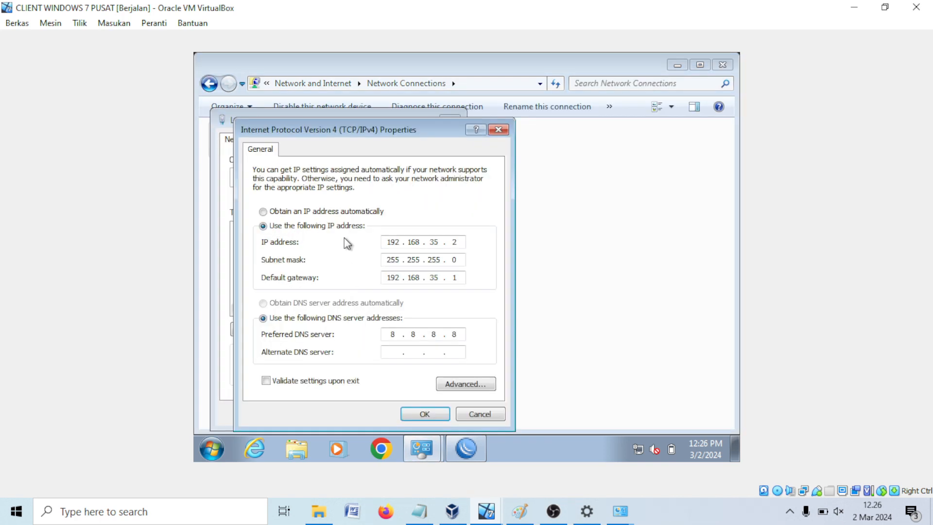
Step: Set IPv4 to obtain IP and DNS addresses automatically and refresh the connections
left_click(341, 213)
left_click(328, 304)
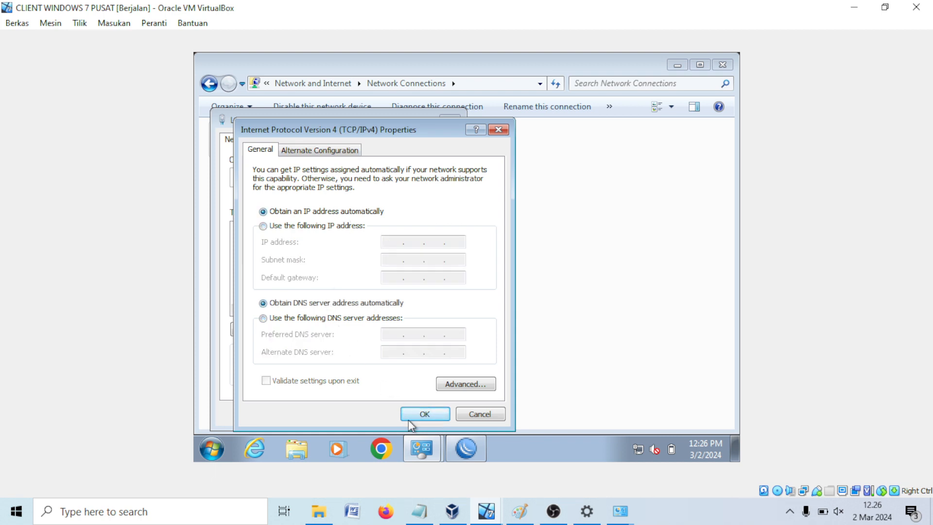
left_click(417, 415)
left_click(416, 414)
right_click(402, 265)
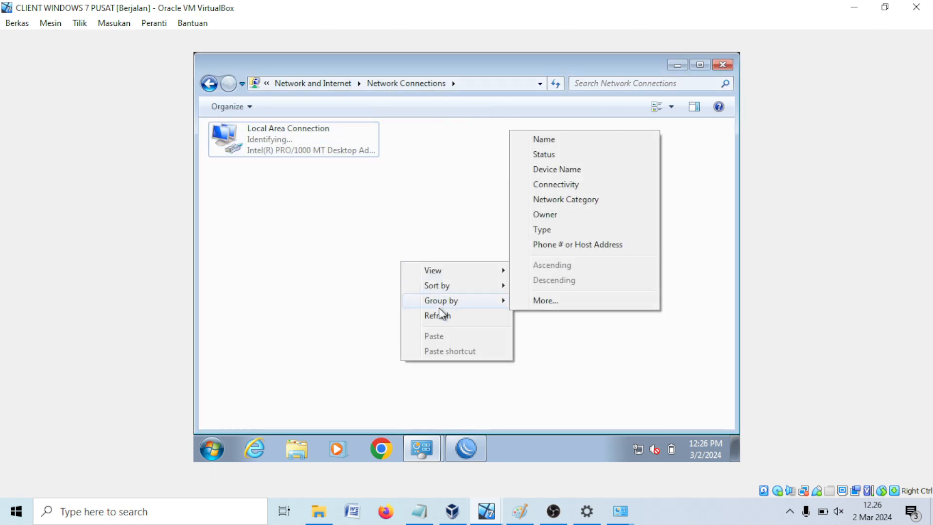
left_click(437, 315)
Step: Check the connection's status details for the DHCP address, gateway 192.168.35.1 and DNS 8.8.8.8
right_click(243, 137)
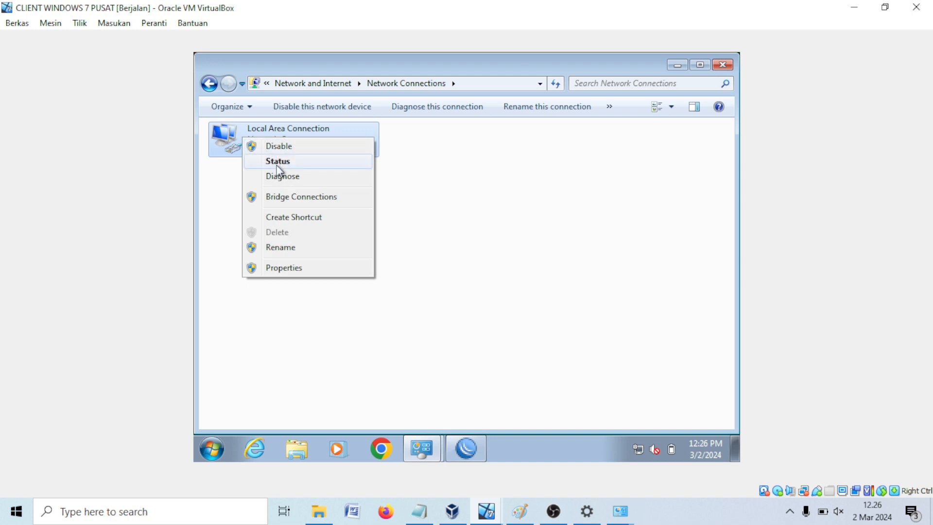
left_click(279, 162)
left_click(391, 241)
left_click(479, 233)
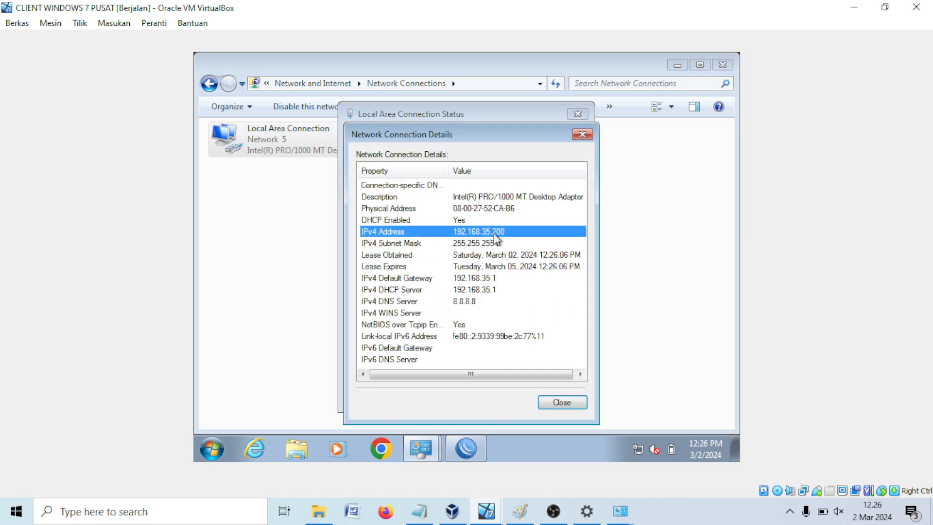
left_click(575, 404)
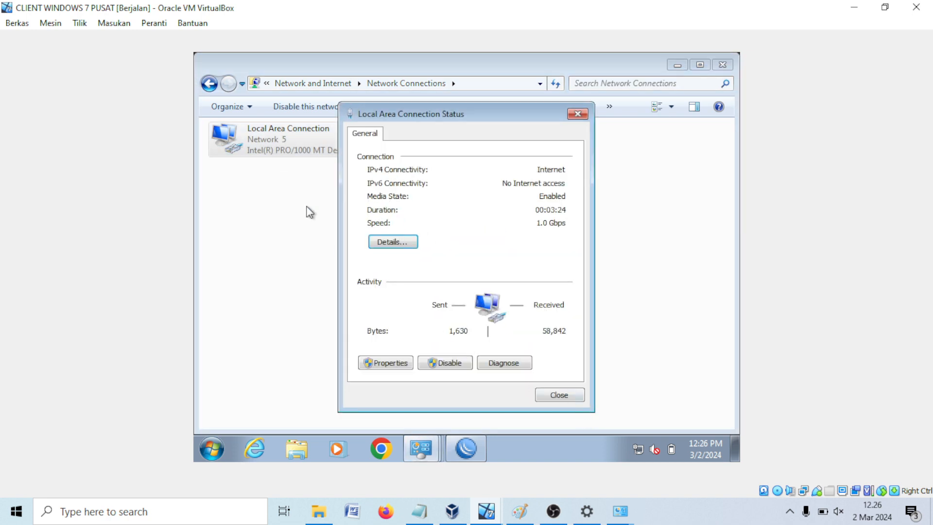
left_click(558, 393)
left_click(218, 450)
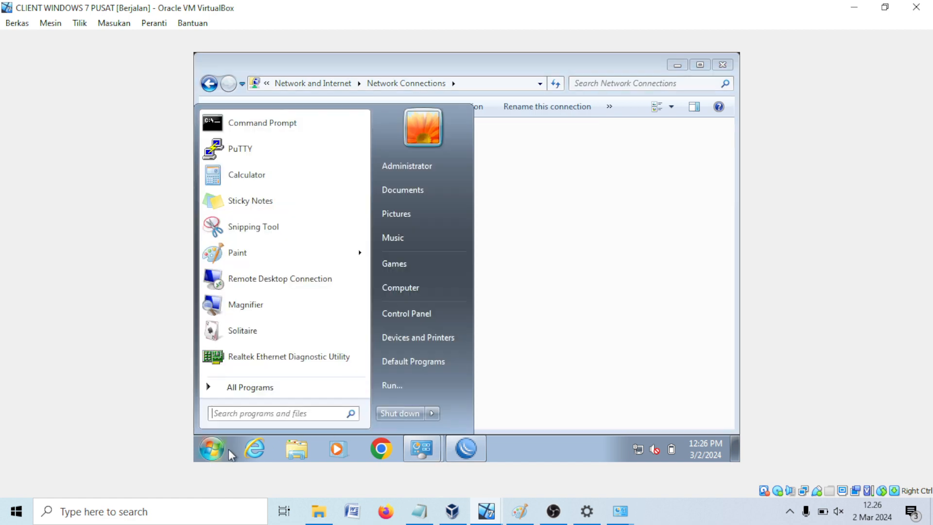
Step: Open cmd and ping 192.168.35.1 and google.com, both replying with 0% loss
left_click(404, 385)
key("Return")
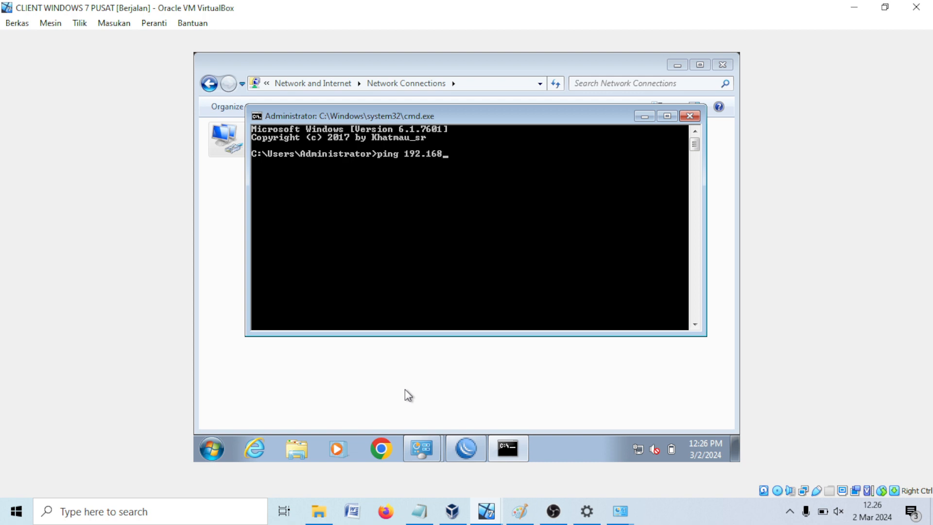
key("Return")
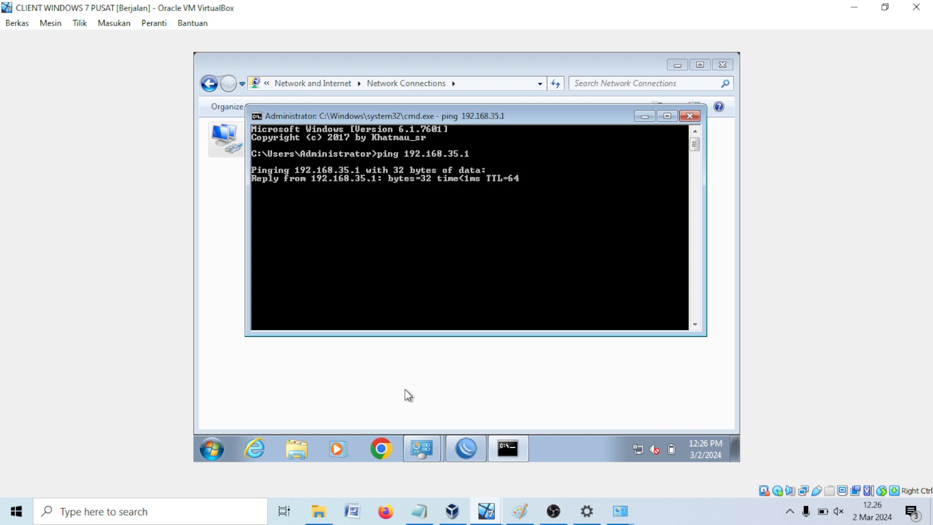
key("ctrl+c")
type("pin")
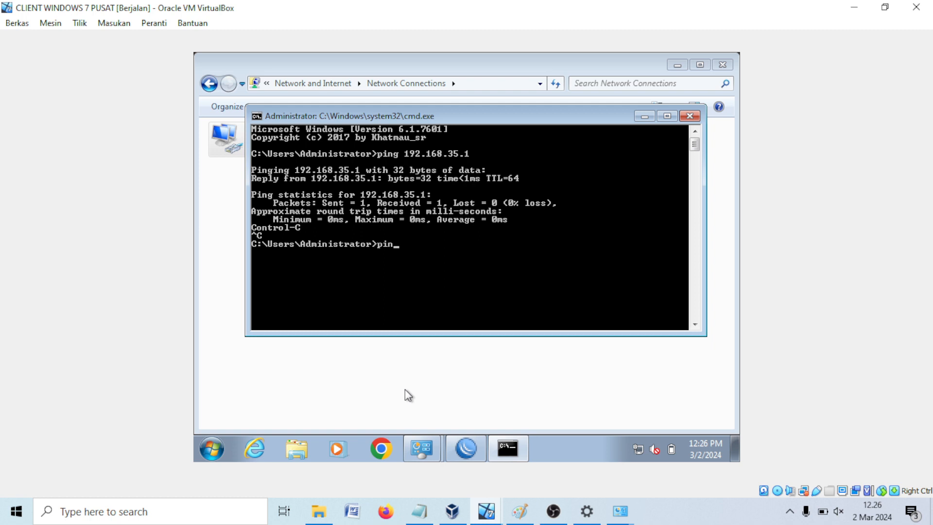
type("g google.com")
key("Return")
key("ctrl+c")
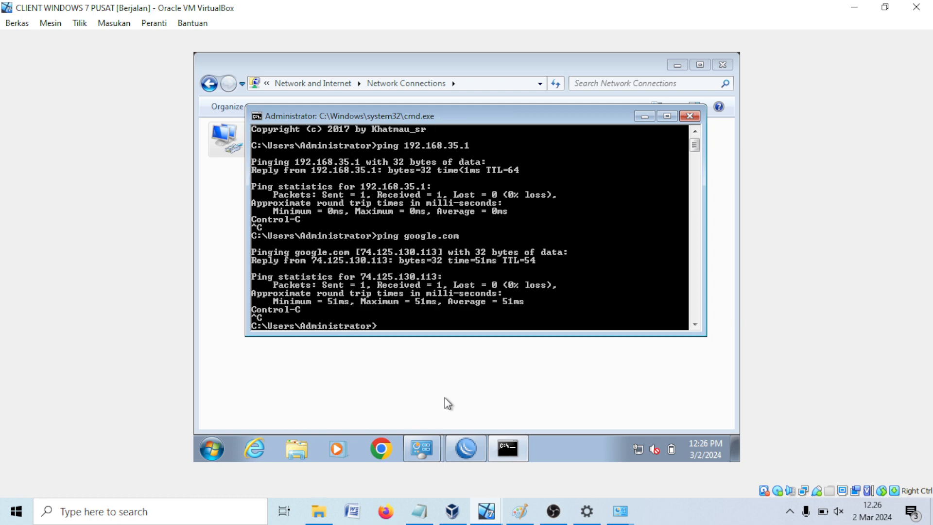
left_click(467, 448)
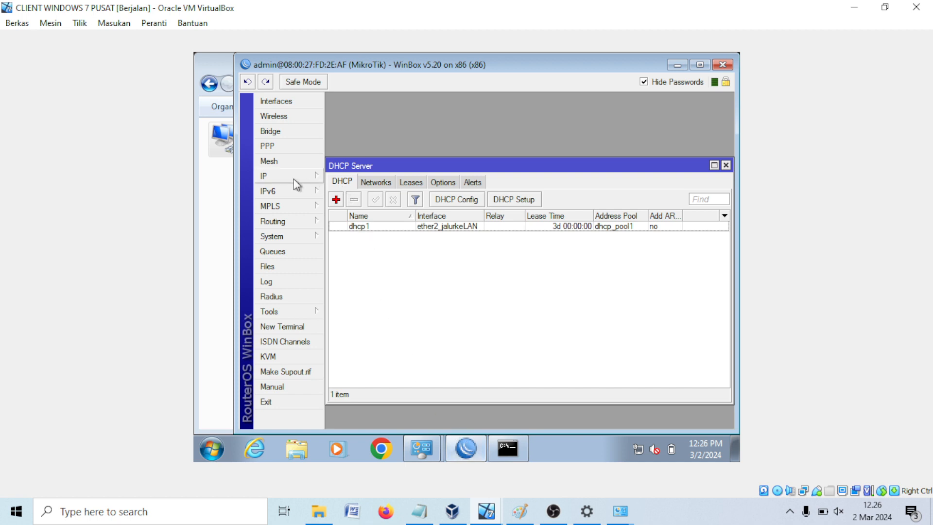
left_click(292, 176)
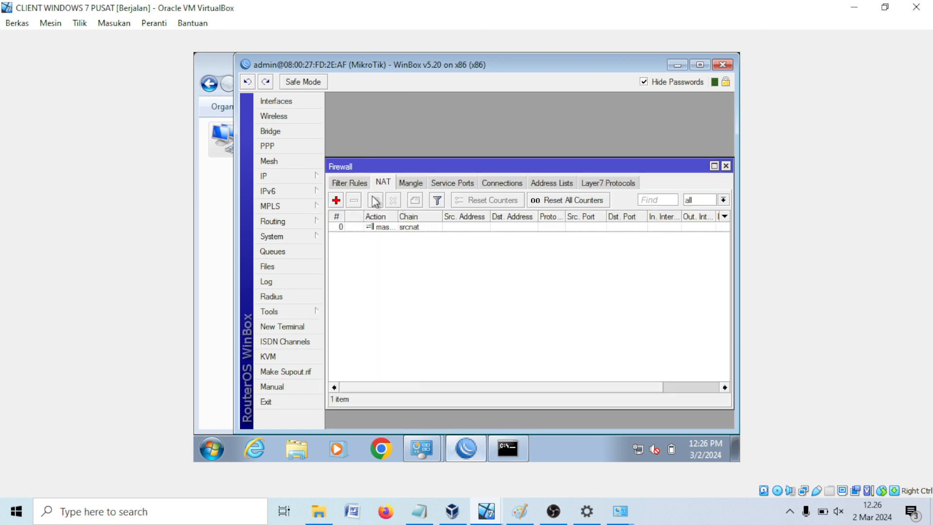
double_click(361, 227)
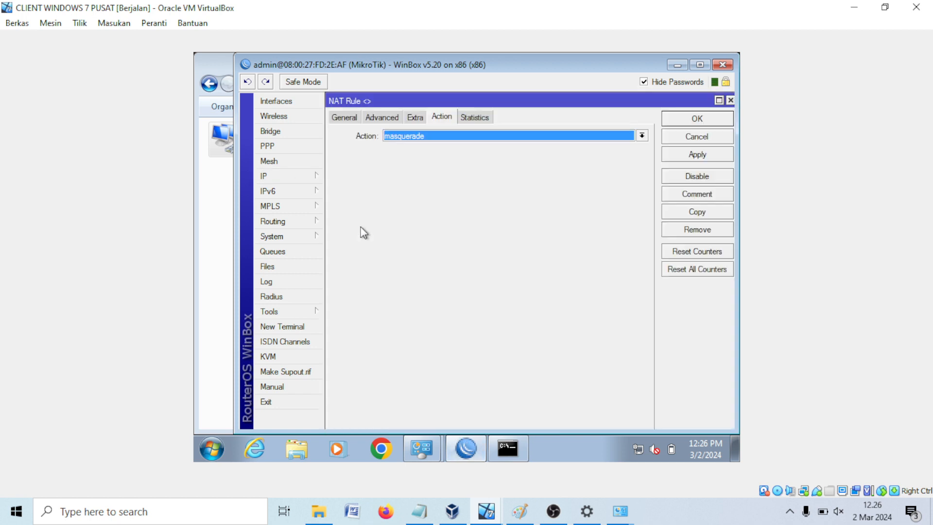
left_click(344, 117)
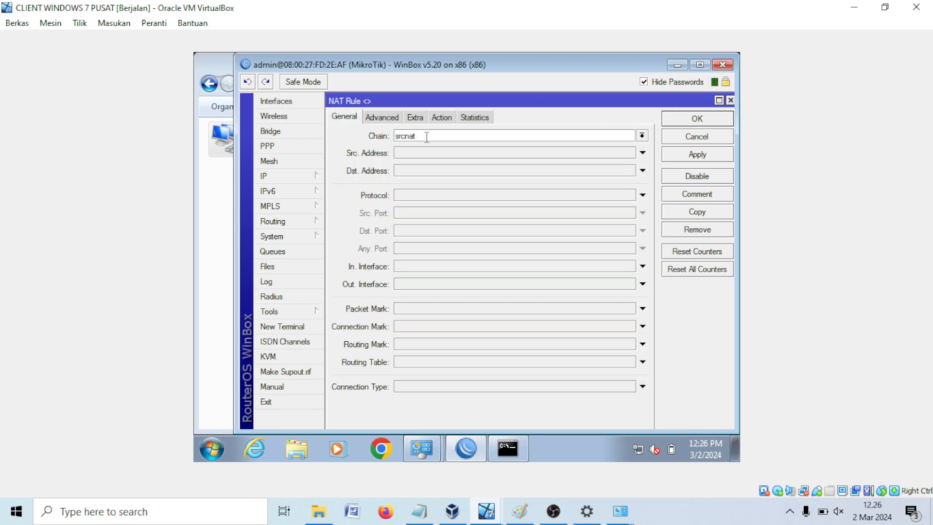
left_click_drag(427, 137, 384, 140)
left_click(437, 119)
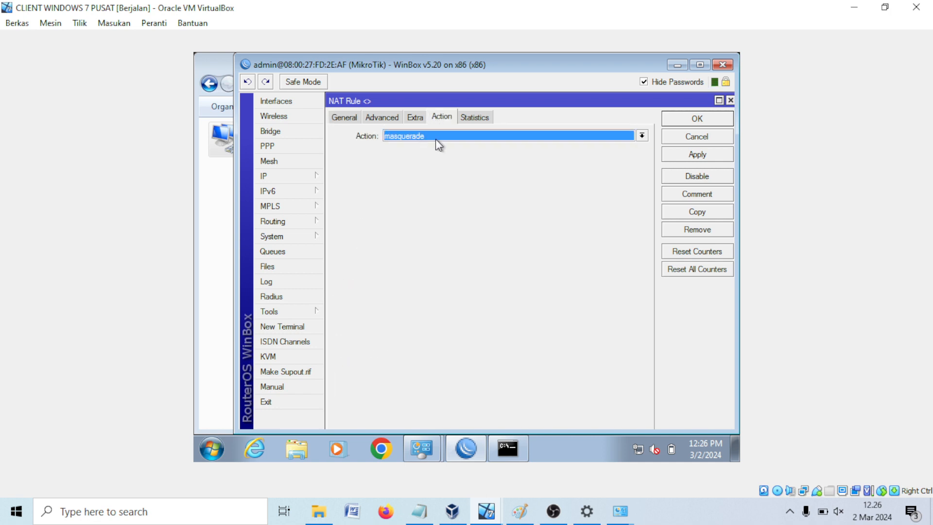
left_click(710, 119)
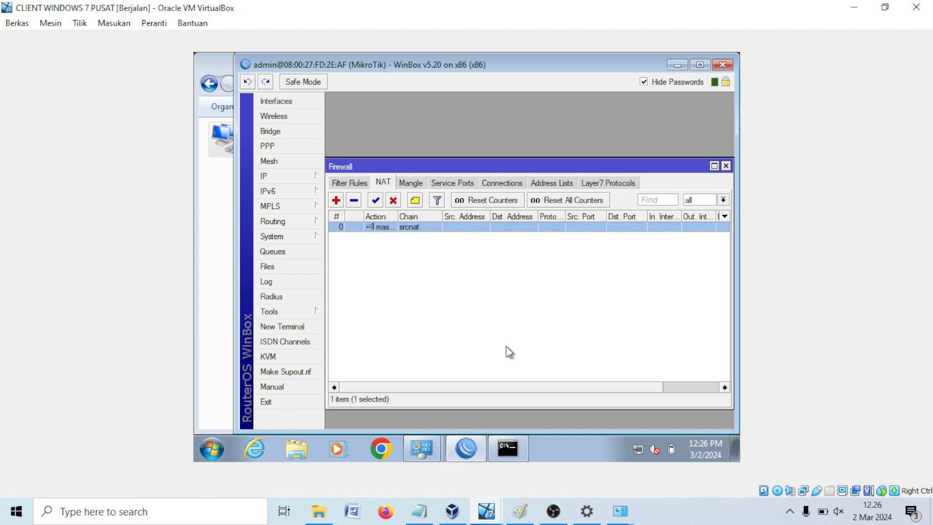
mouse_move(511, 456)
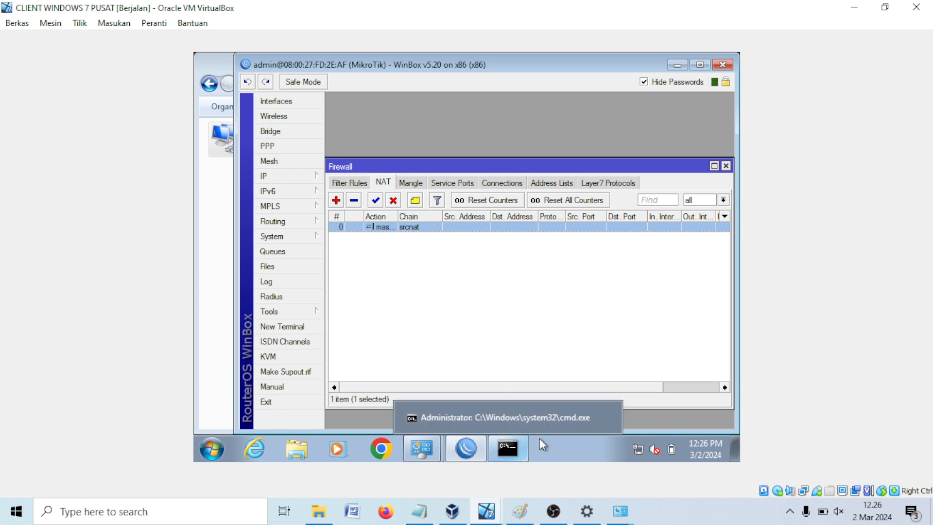
Step: Show the router's DHCP leases list in WinBox and widen the Active Address column
left_click(292, 176)
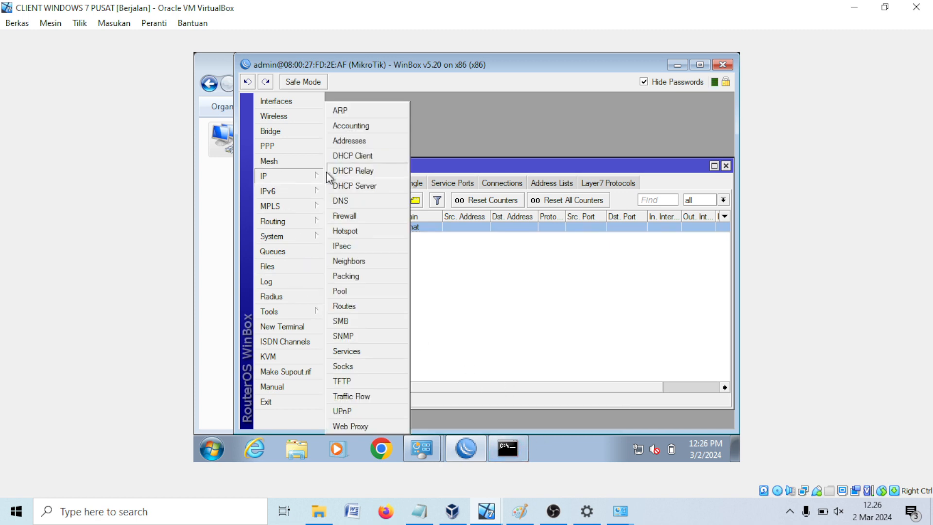
left_click(378, 186)
left_click(412, 183)
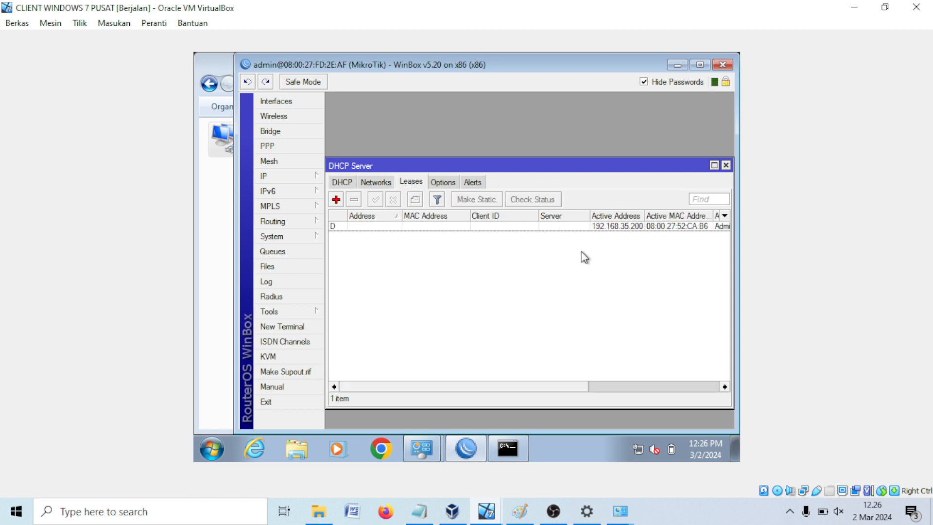
mouse_move(644, 215)
left_mouse_down()
mouse_move(673, 214)
mouse_move(639, 215)
left_mouse_up()
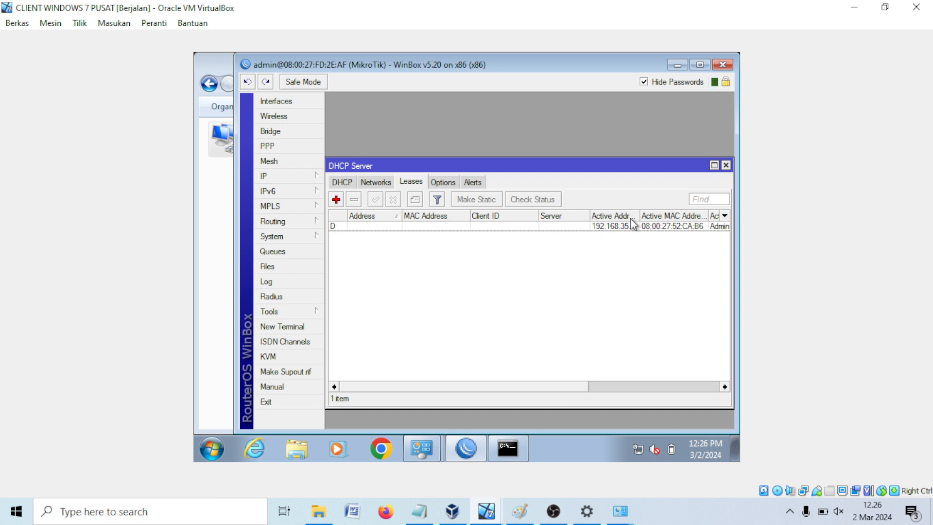
left_click_drag(639, 215, 661, 215)
Step: Open the Win7 Local Area Connection details to confirm IPv4 address 192.168.35.200
left_click(521, 447)
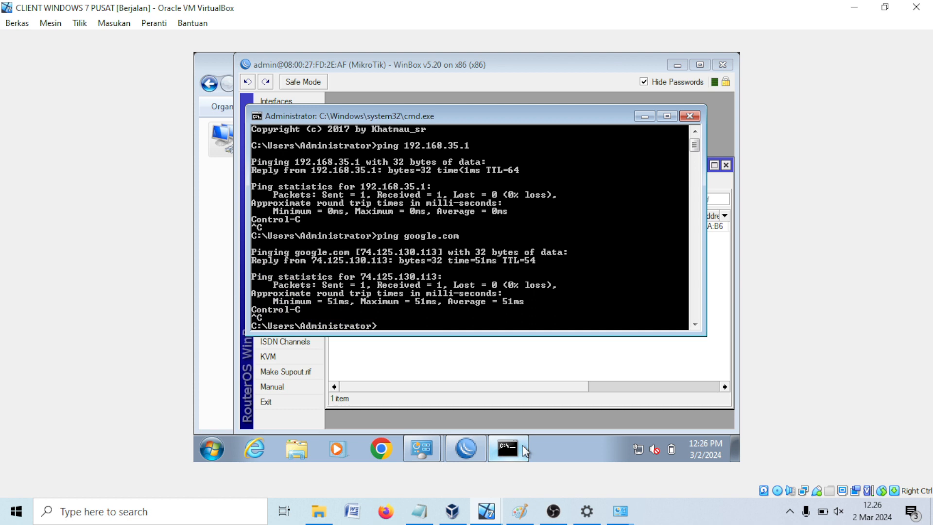
right_click(639, 451)
left_click(631, 439)
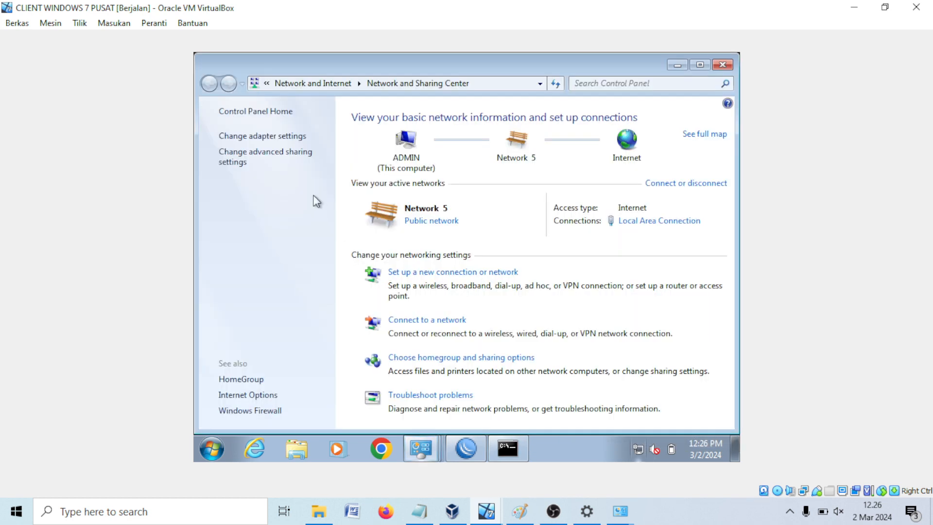
left_click(292, 137)
right_click(277, 148)
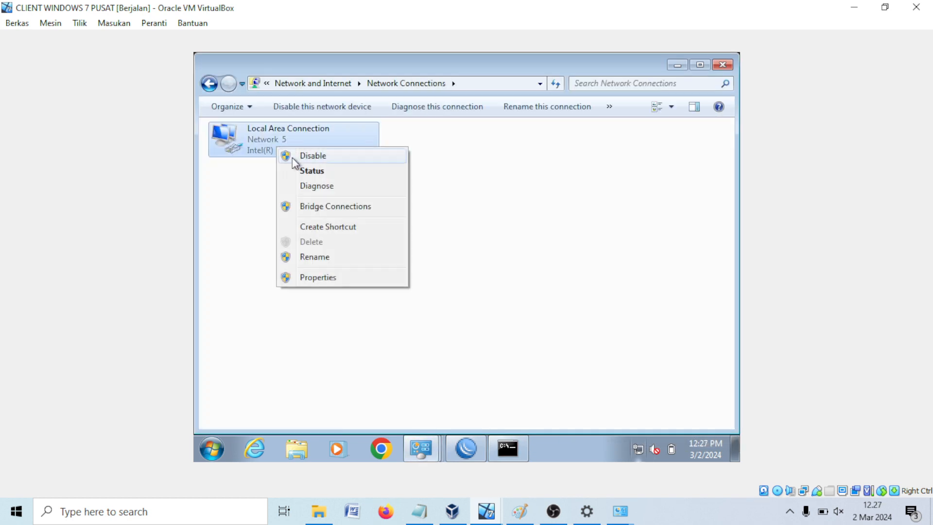
left_click(300, 170)
left_click(386, 240)
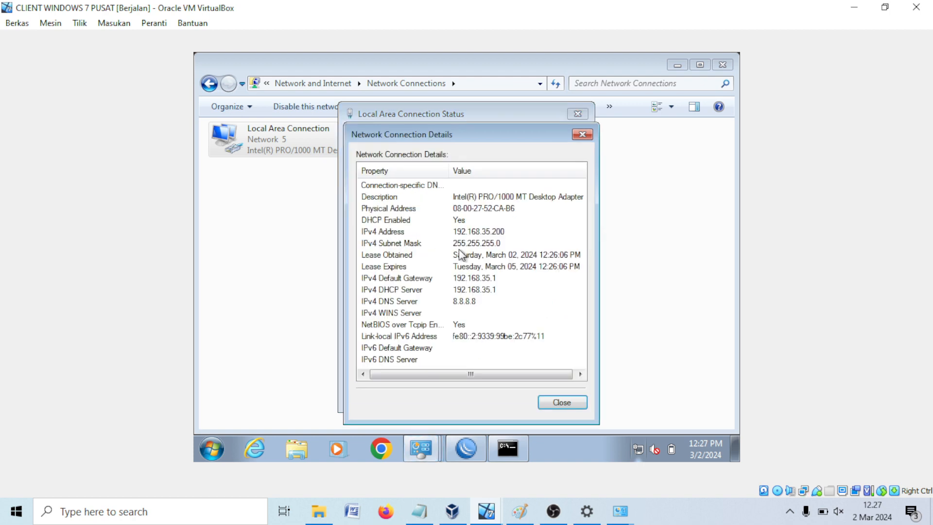
left_click(493, 234)
left_click(465, 447)
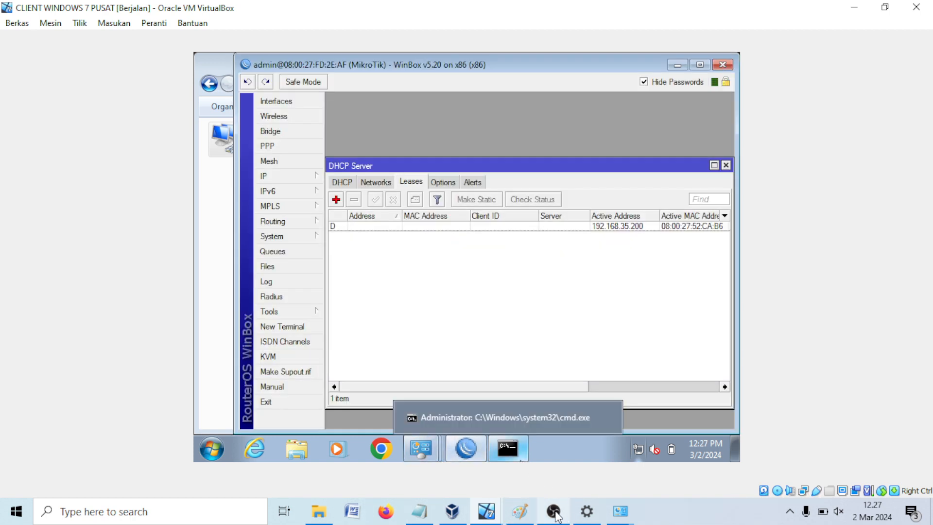
left_click(519, 510)
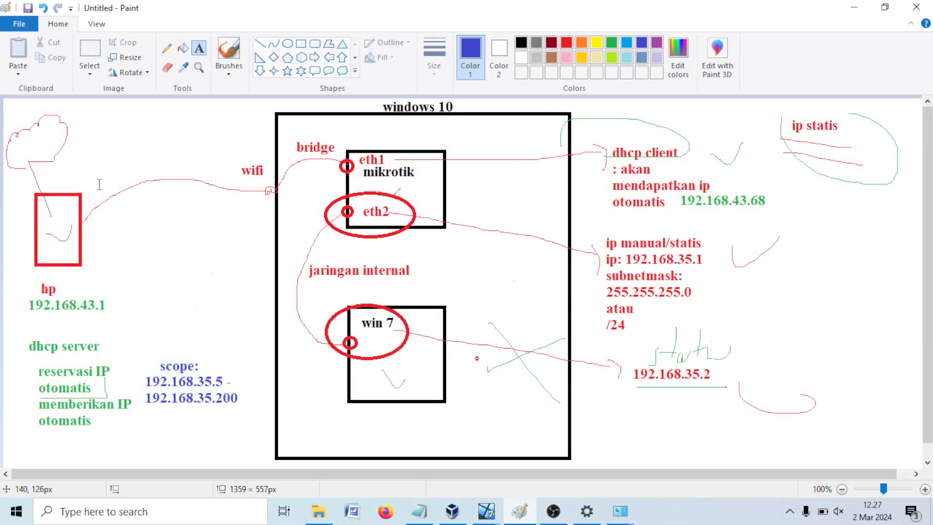
Step: Draw three orange pencil strokes near dhcp server, ip statis and dhcp client
left_click(167, 49)
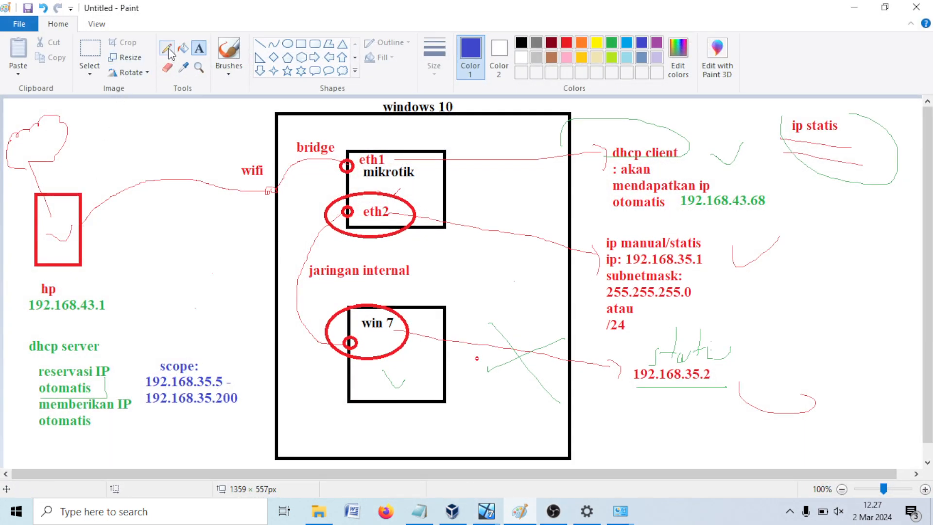
left_click(581, 42)
mouse_move(30, 350)
left_mouse_down()
mouse_move(86, 353)
mouse_move(139, 315)
mouse_move(146, 357)
left_mouse_up()
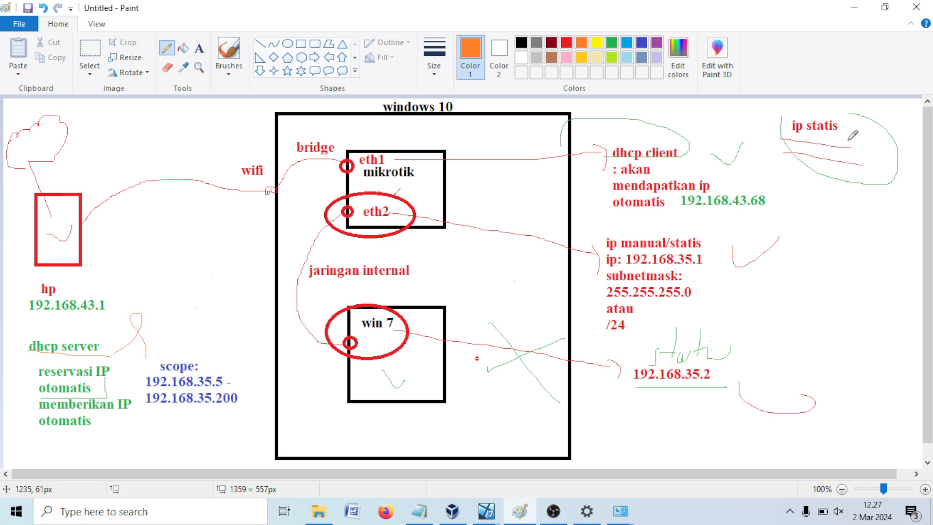
left_click_drag(860, 142, 884, 196)
mouse_move(690, 157)
left_mouse_down()
mouse_move(703, 154)
mouse_move(779, 231)
left_mouse_up()
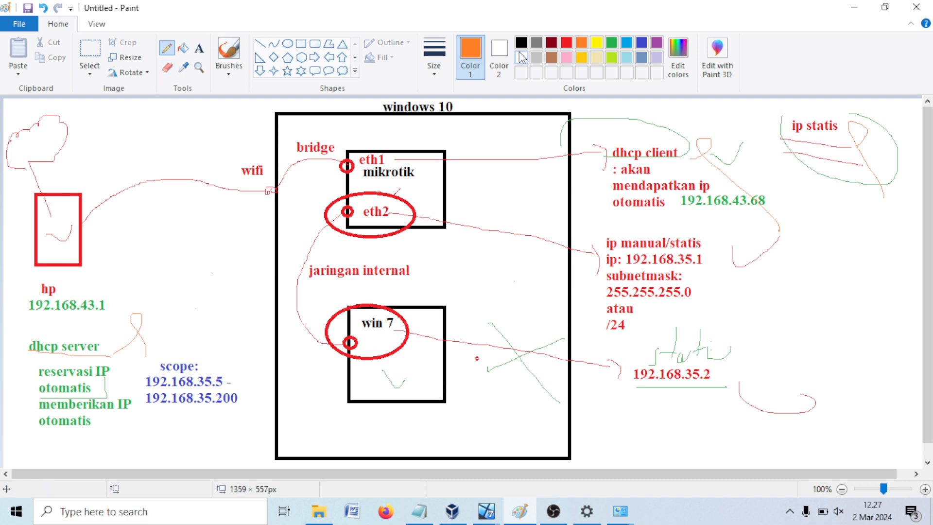
left_click(199, 48)
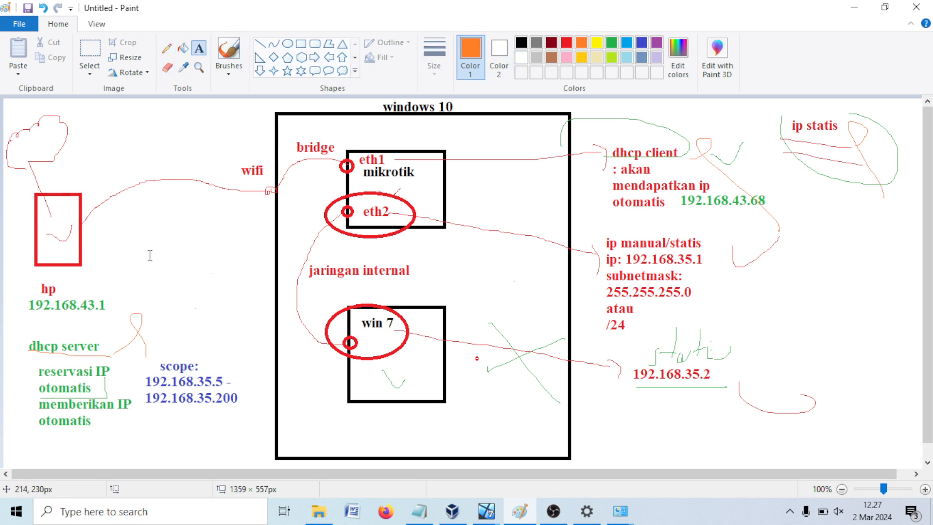
left_click_drag(163, 263, 277, 282)
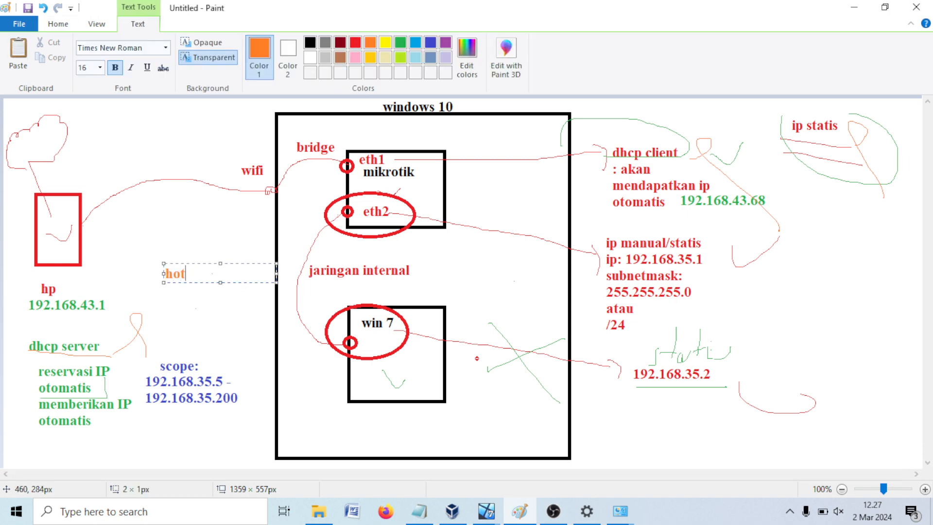
type("hotspot:")
key("Return")
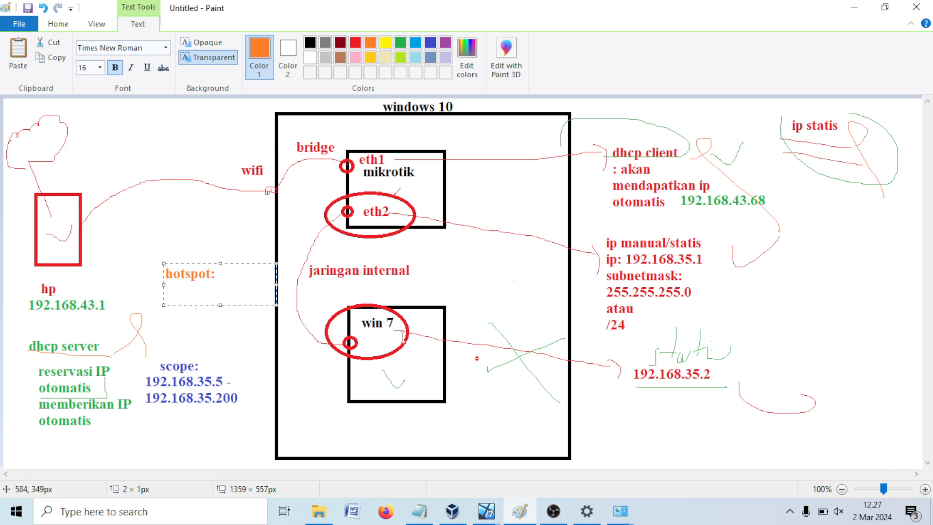
type("user: budi")
key("Return")
type("pass:")
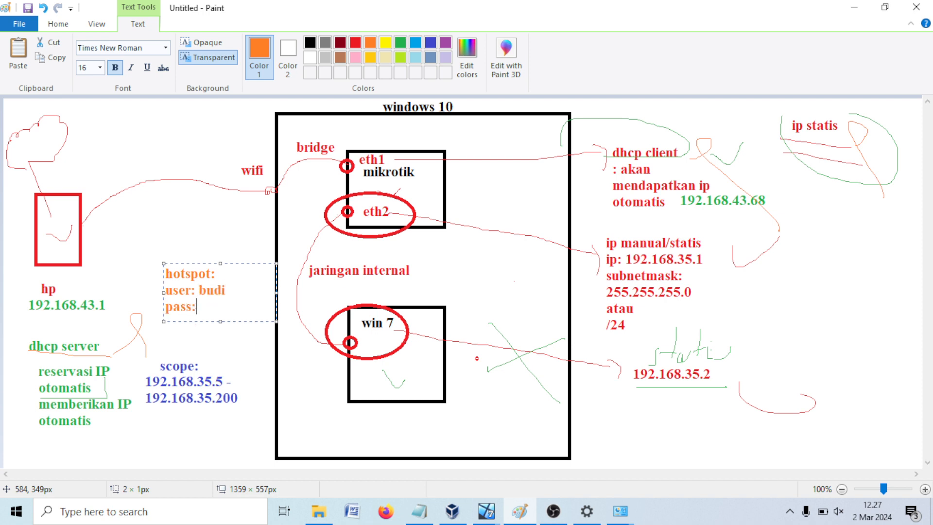
type(" 123")
key("Return")
key("Return")
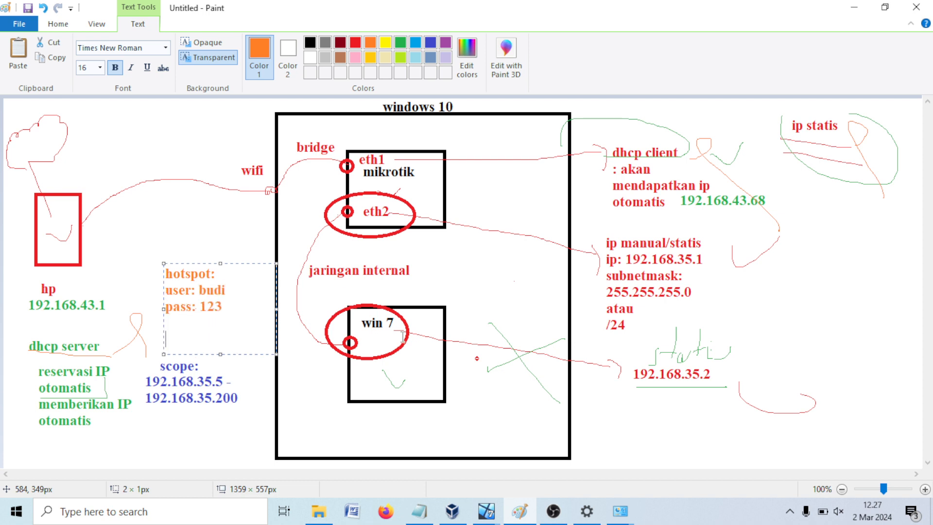
type("user: joni")
key("Return")
type("pass")
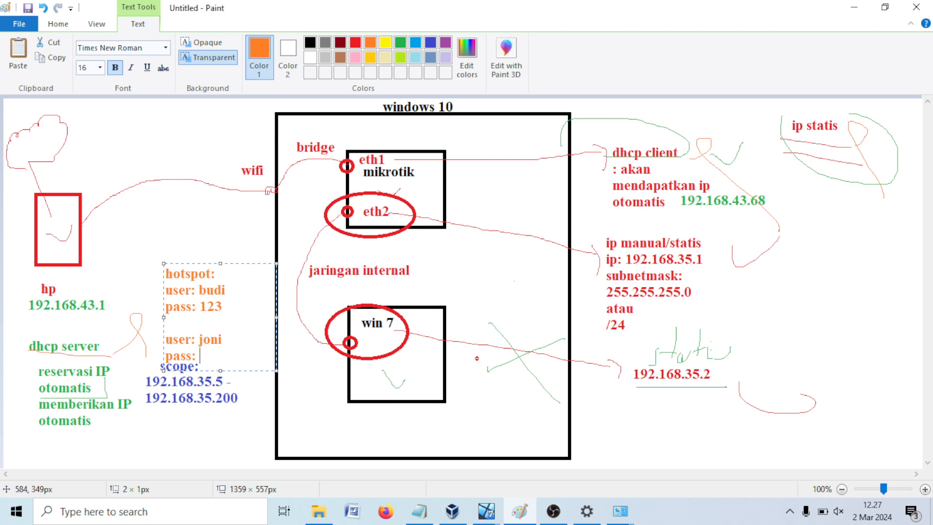
type(": abc")
left_click_drag(241, 263, 241, 234)
left_click(560, 388)
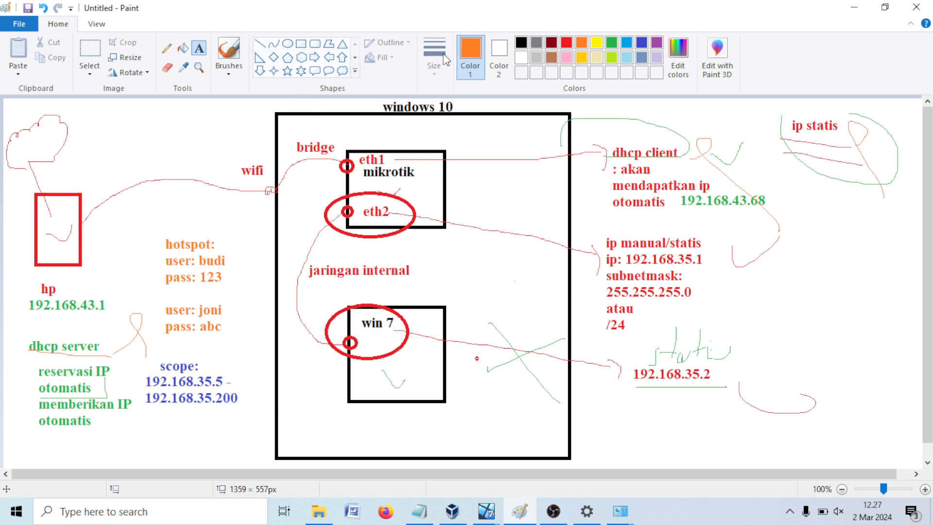
left_click(168, 49)
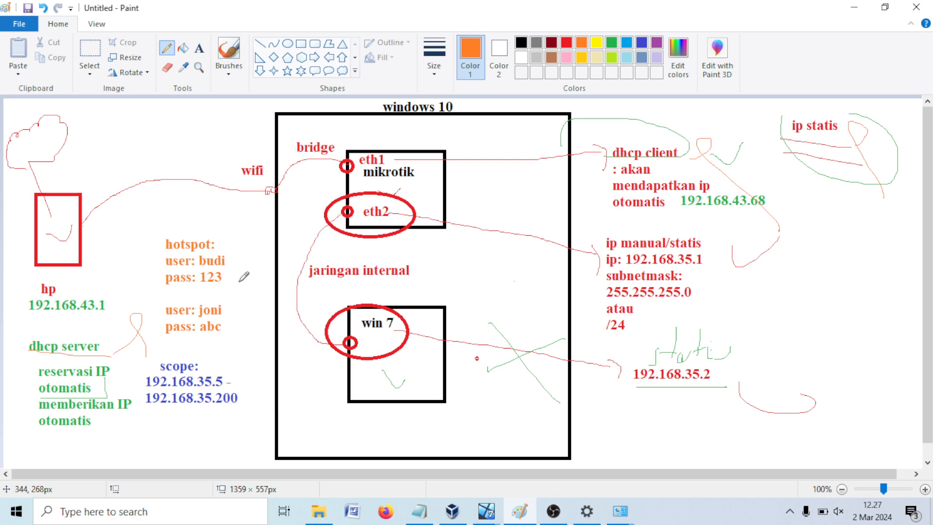
mouse_move(240, 281)
left_mouse_down()
mouse_move(287, 302)
mouse_move(279, 326)
left_mouse_up()
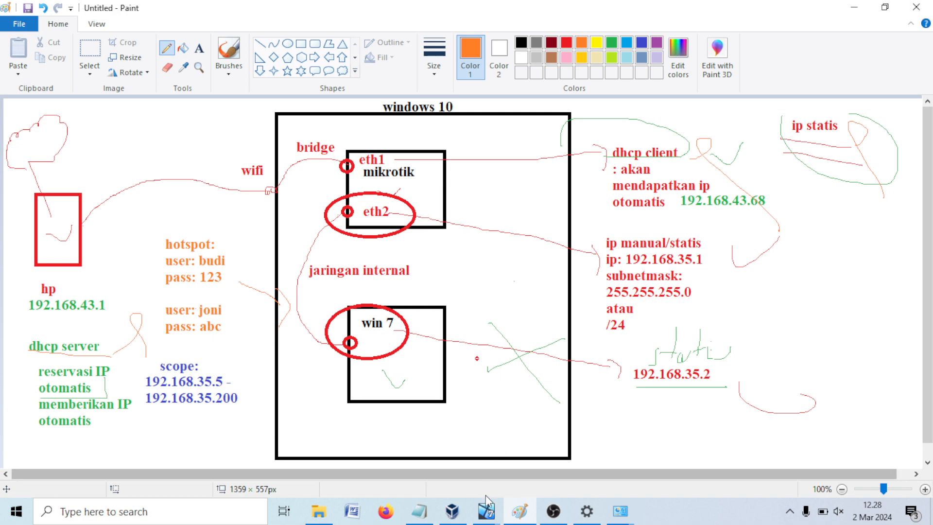
Step: Remove the dhcp1 DHCP server in WinBox
mouse_move(487, 505)
left_click(410, 440)
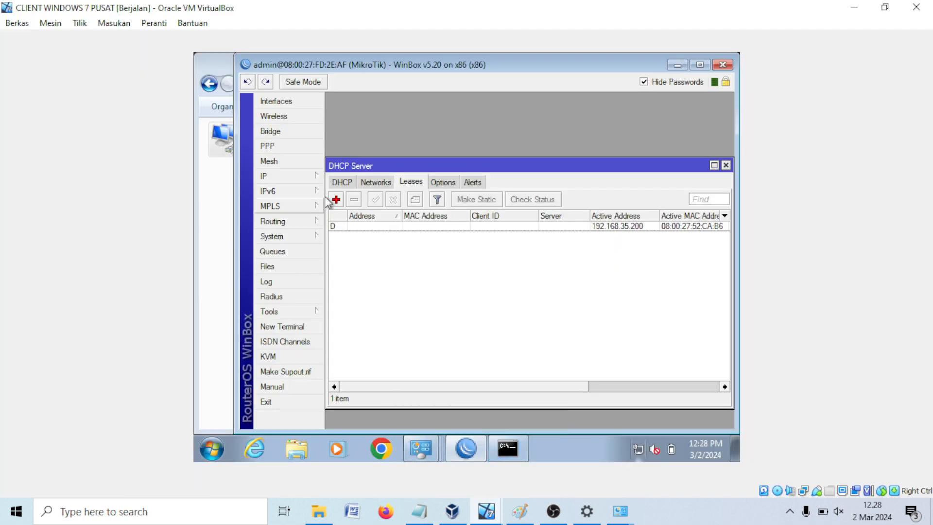
left_click(342, 182)
left_click(364, 225)
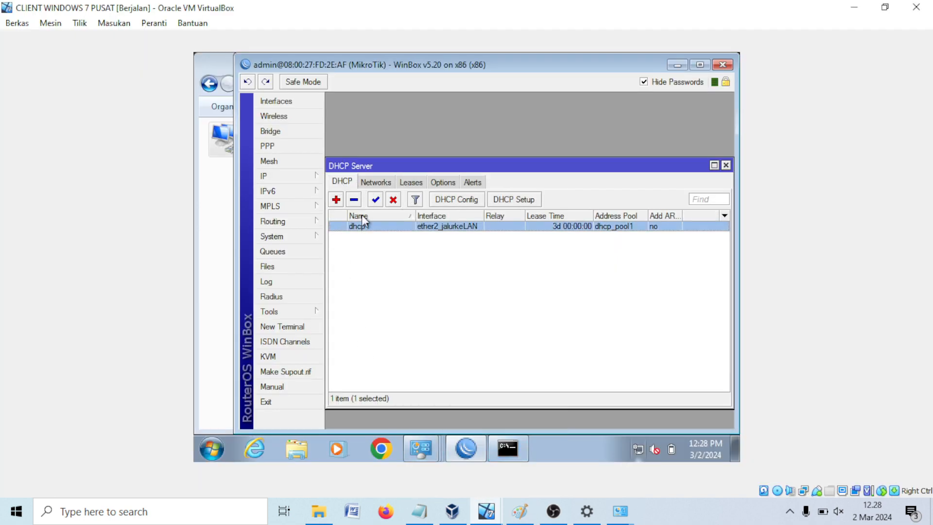
left_click(355, 200)
Step: Delete the 192.168.35.0/24 DHCP network and clear any remaining DHCP lease
left_click(291, 175)
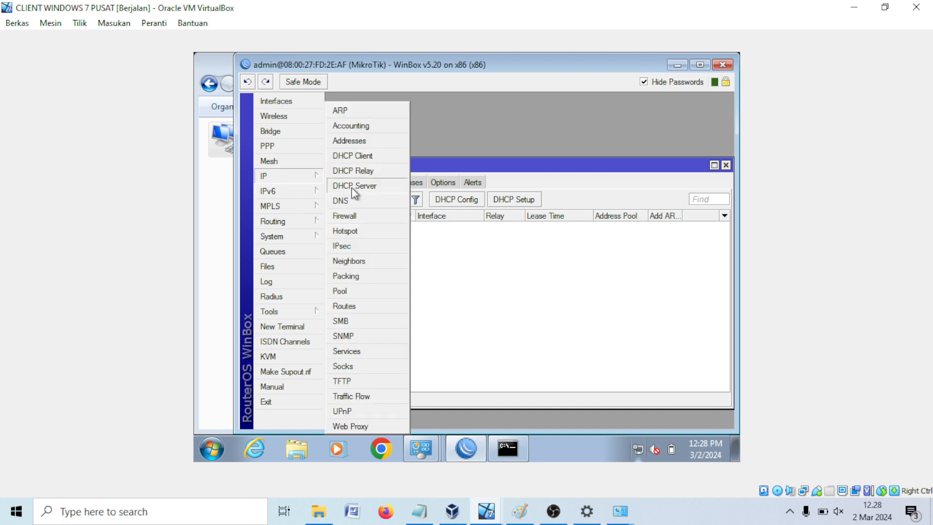
left_click(361, 187)
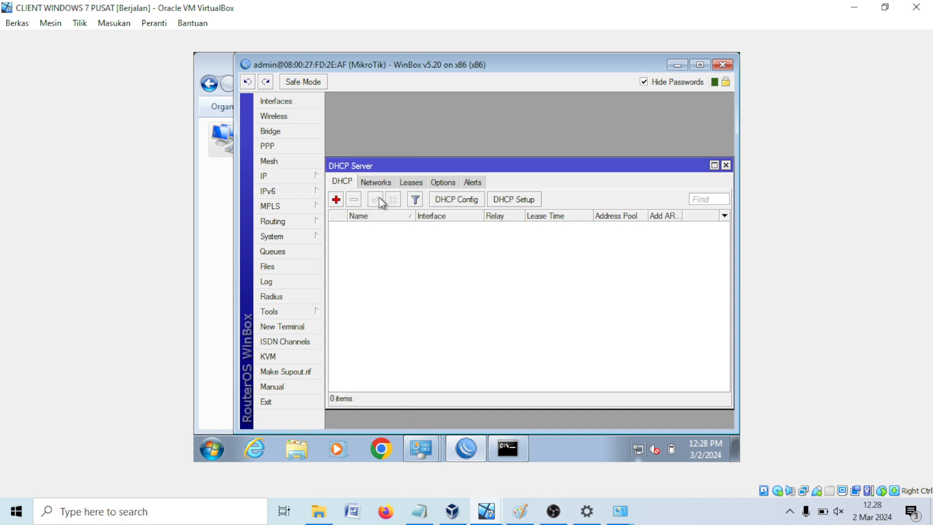
left_click(375, 182)
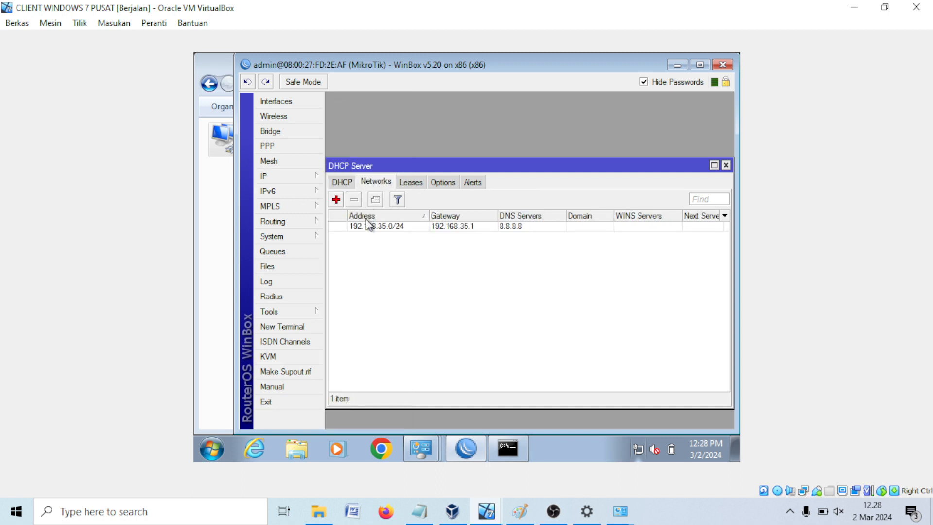
left_click(365, 226)
left_click(354, 199)
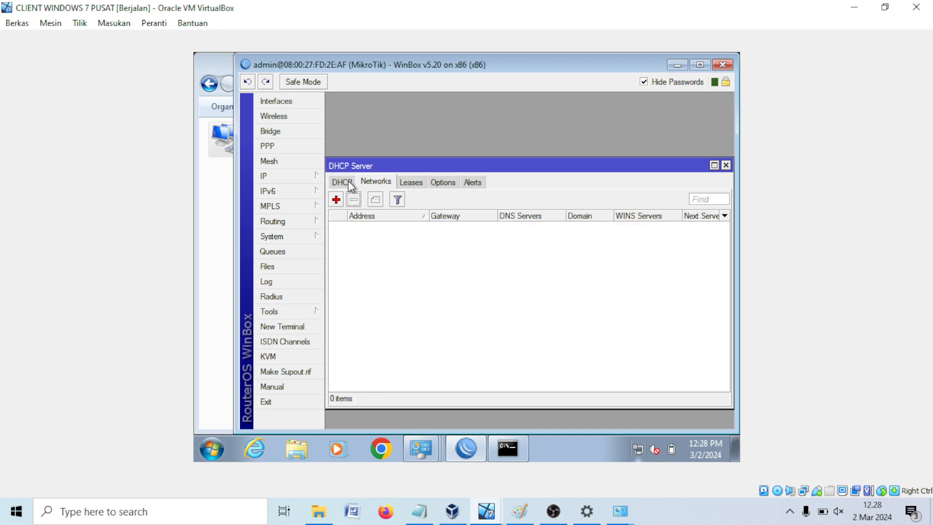
left_click(399, 181)
left_click(364, 224)
left_click(354, 199)
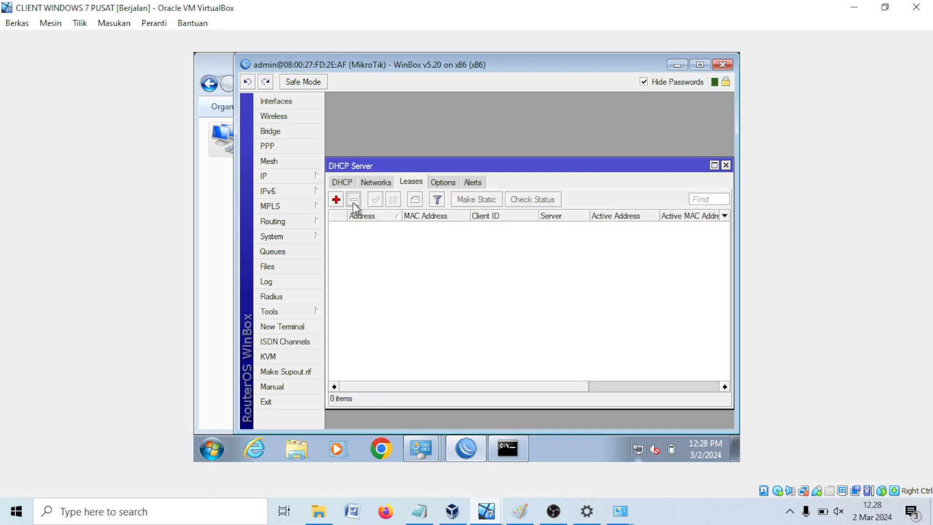
Step: Delete the dhcp_pool1 address pool and close the Pool and DHCP Server windows
left_click(300, 175)
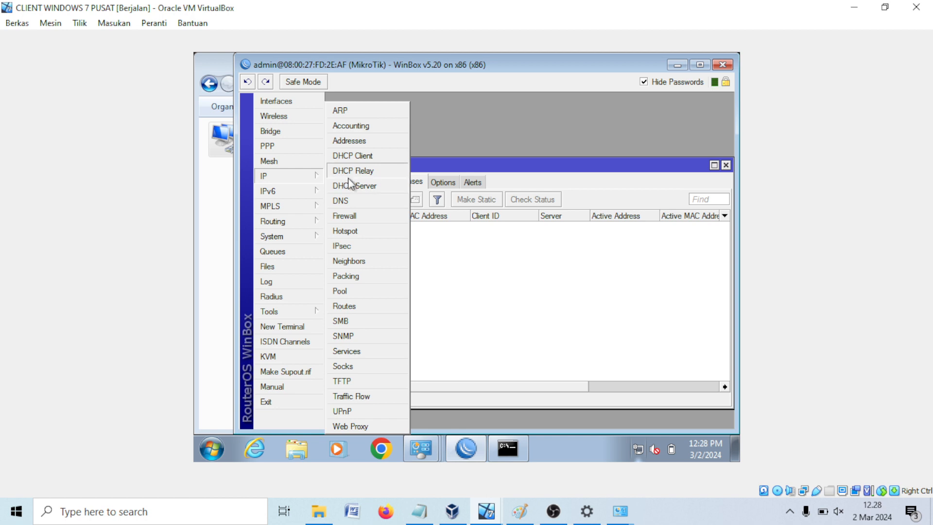
left_click(343, 292)
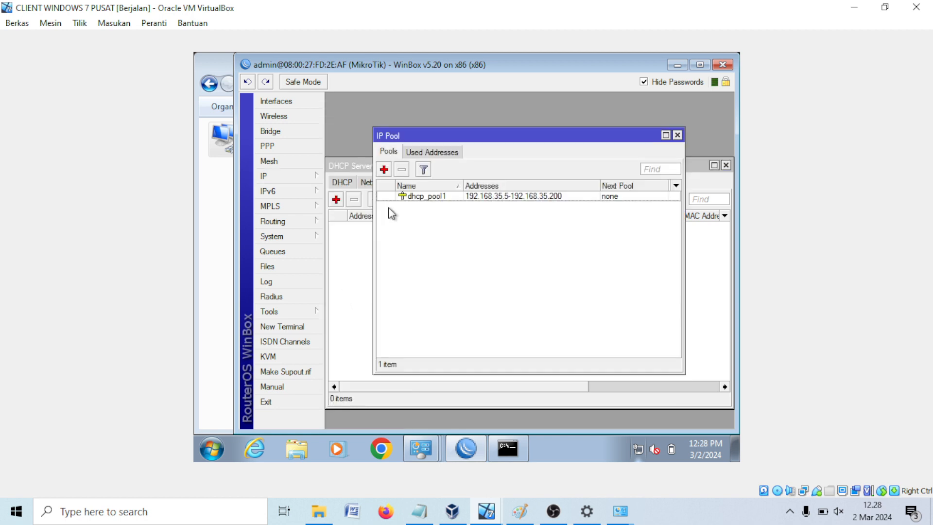
left_click(412, 198)
left_click(401, 169)
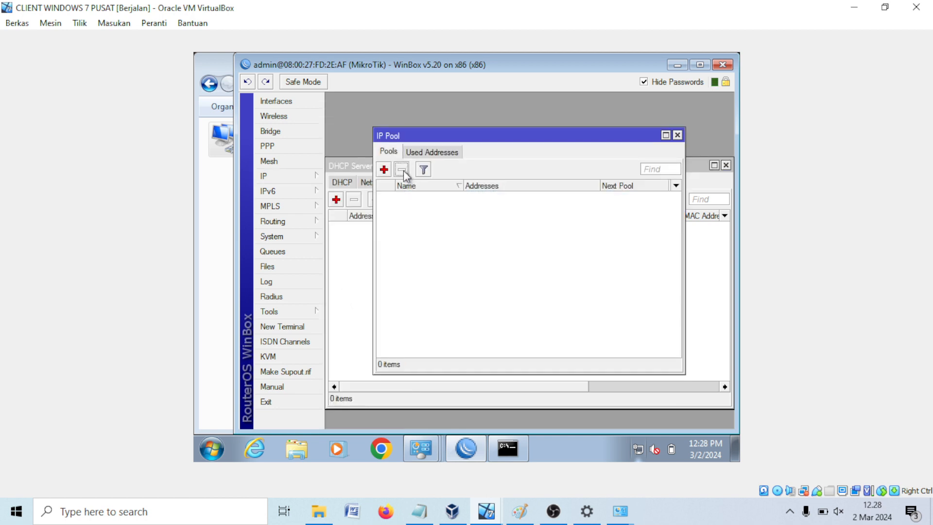
left_click(676, 135)
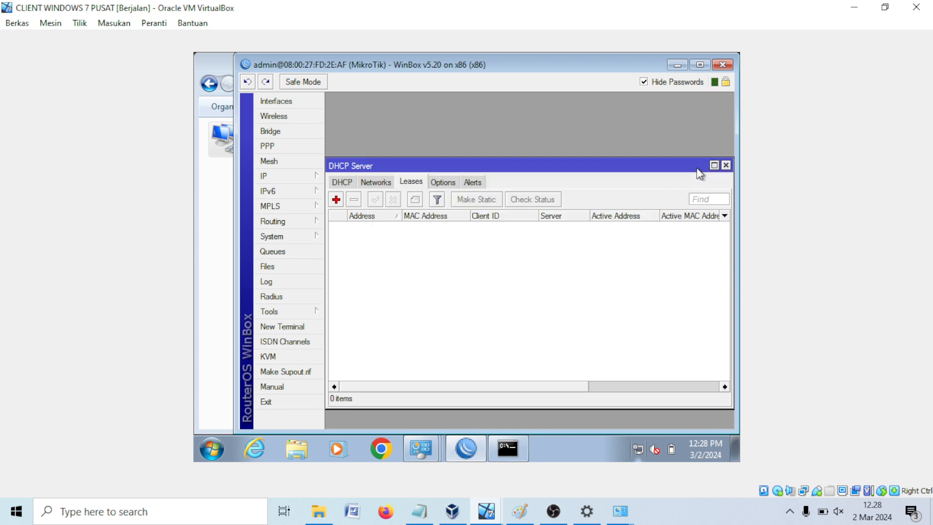
left_click(726, 166)
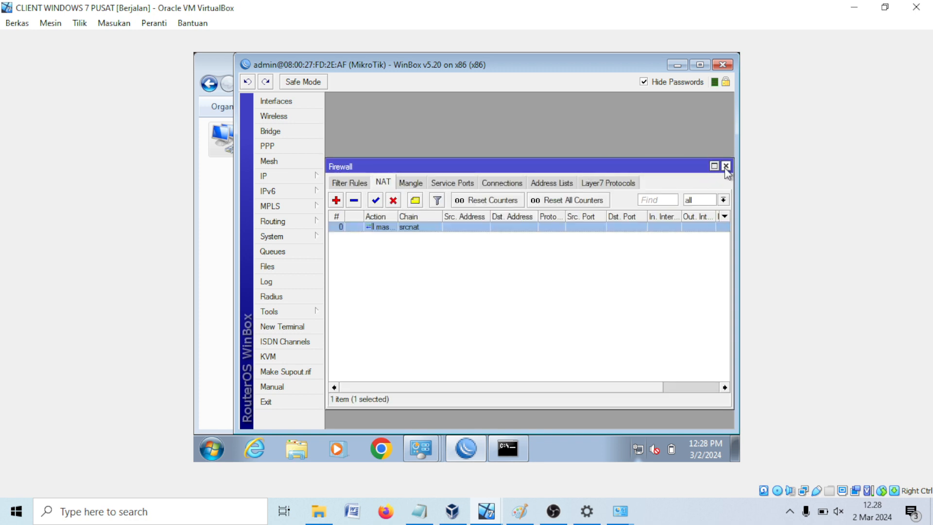
Step: Inspect and delete the srcnat masquerade NAT rule, then close Firewall
double_click(379, 227)
left_click(345, 117)
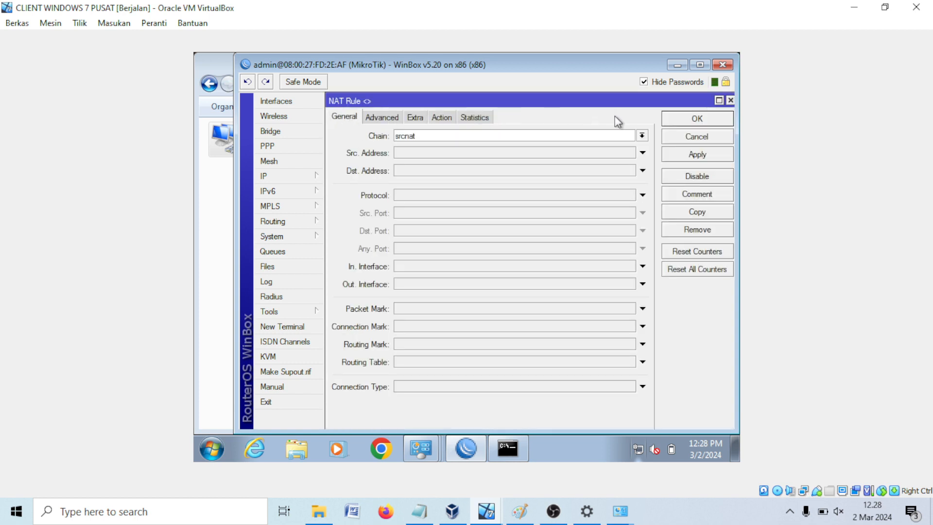
left_click(441, 118)
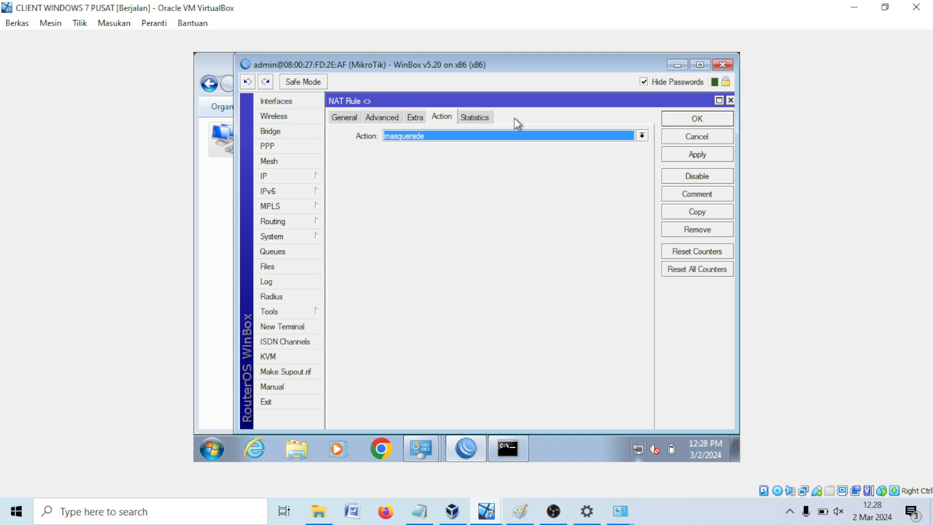
left_click(669, 121)
left_click(354, 200)
left_click(360, 188)
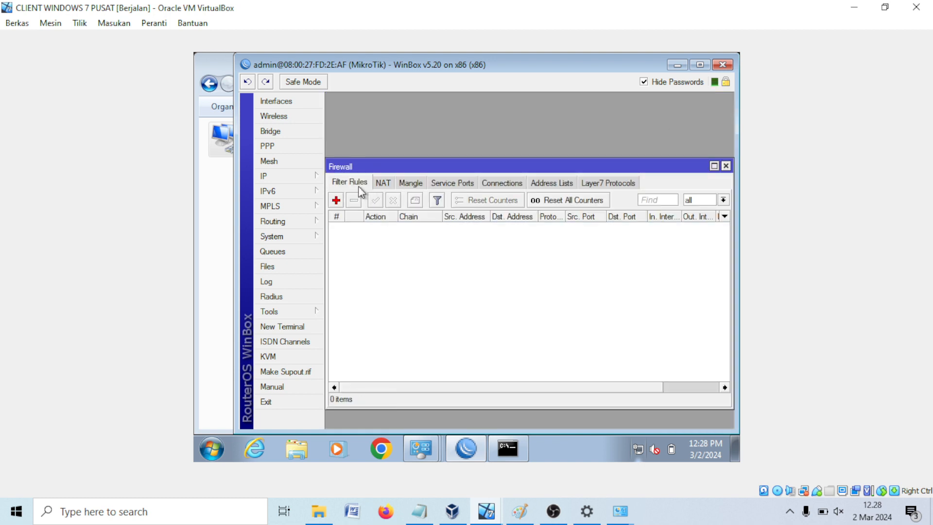
left_click(726, 165)
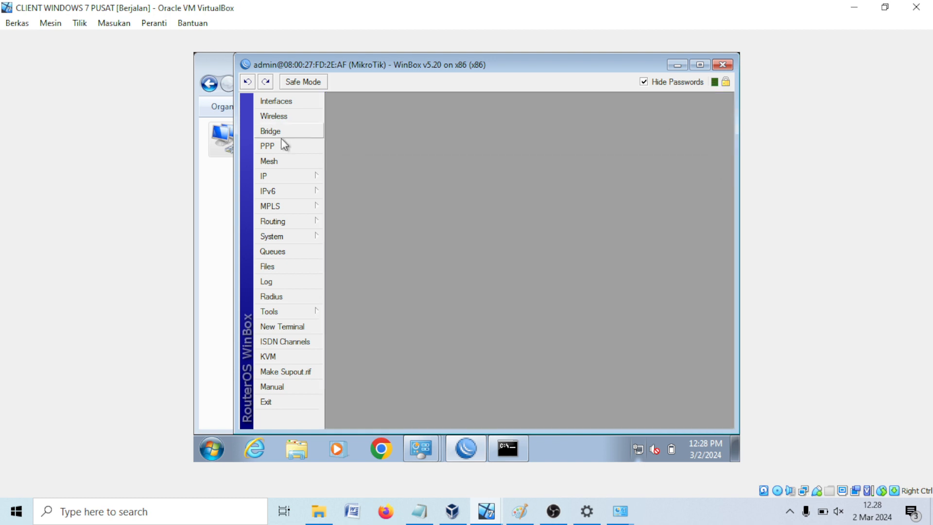
Step: Reopen DHCP Server to confirm servers, networks and leases are empty, then close it
left_click(266, 176)
left_click(356, 189)
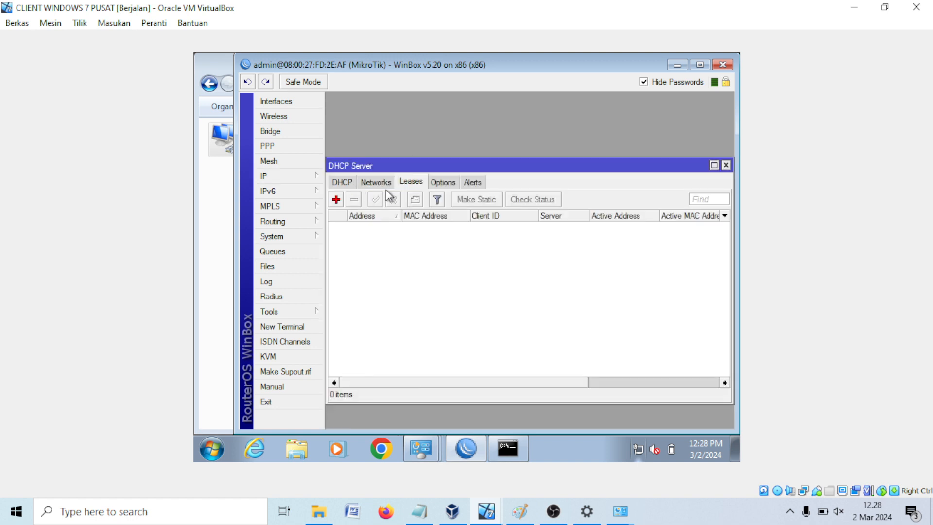
left_click(343, 183)
left_click(377, 183)
left_click(411, 181)
left_click(725, 165)
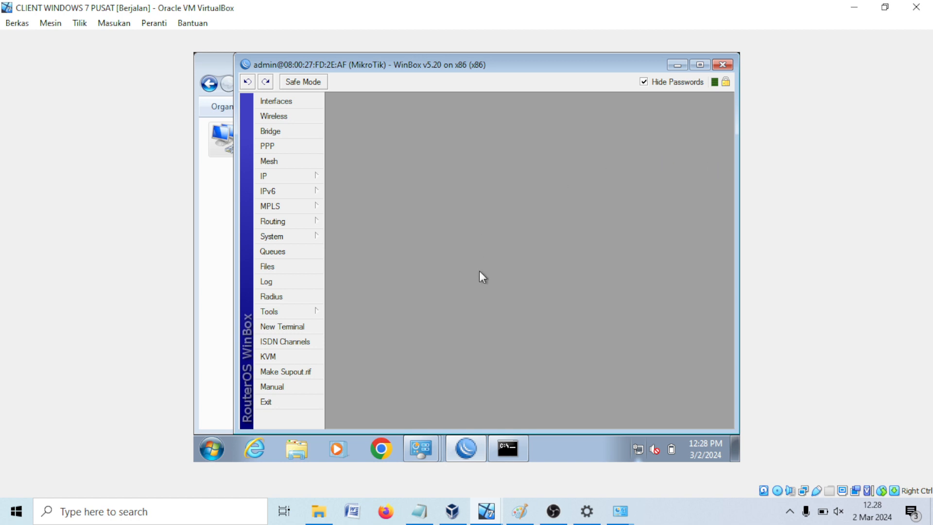
Step: Open IP > Hotspot and review its user profiles, users, server profiles and servers
left_click(287, 181)
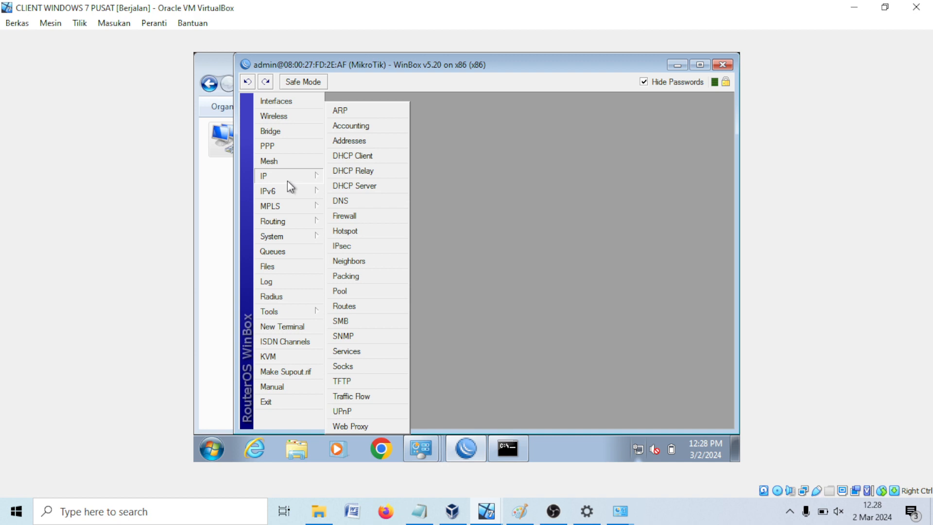
left_click(355, 231)
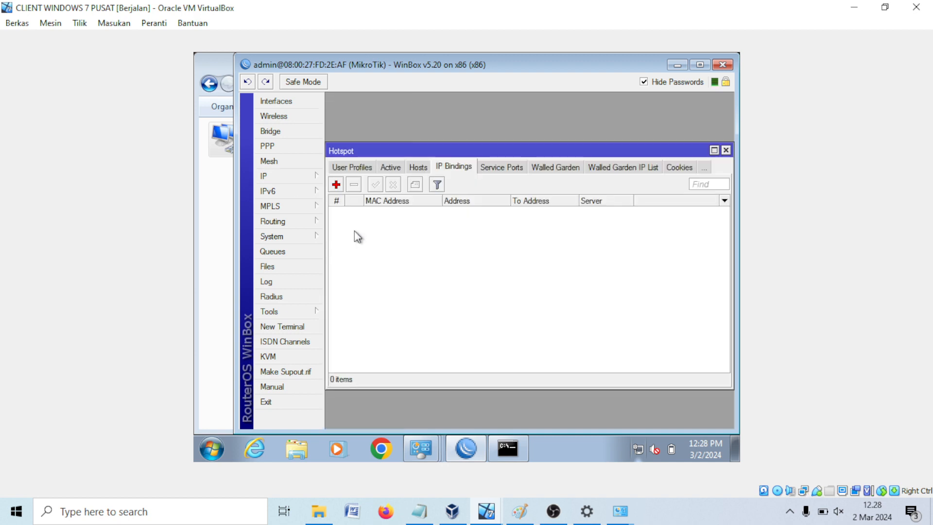
left_click(358, 170)
left_click(348, 170)
left_click(343, 168)
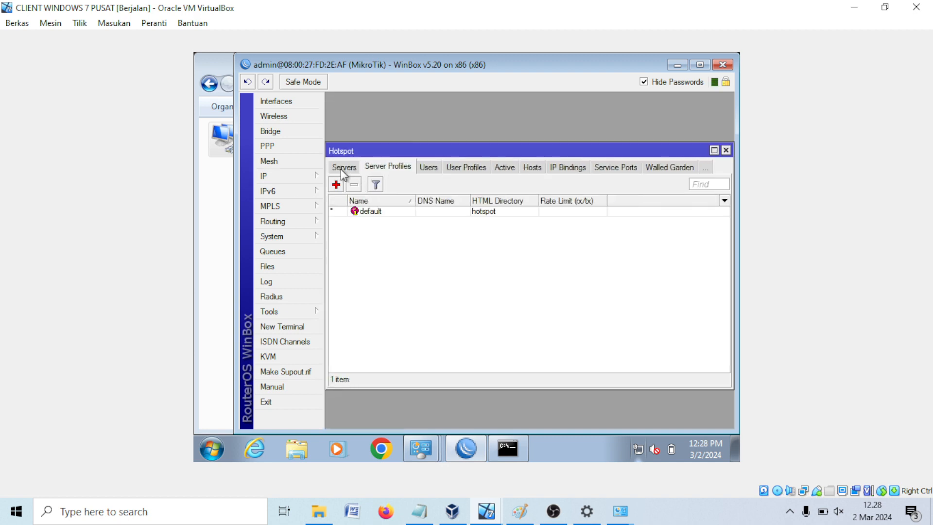
left_click(343, 167)
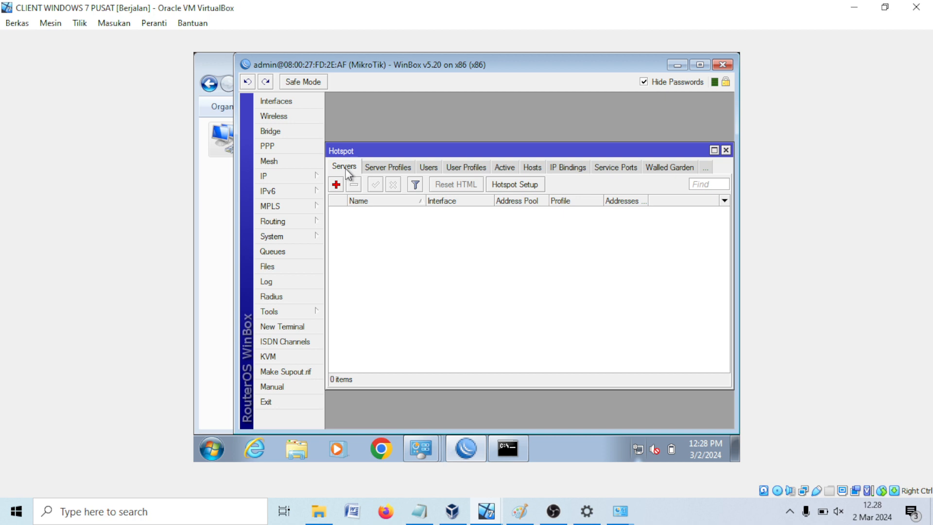
Step: Start Hotspot Setup on ether2_jalurkeLAN, accept the local address and inspect the address pool
left_click(509, 186)
left_click(571, 255)
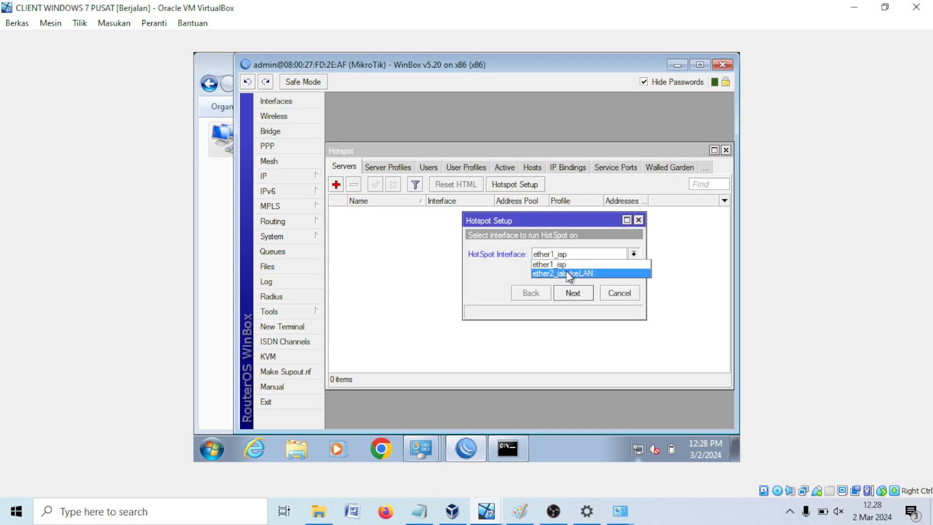
left_click(568, 273)
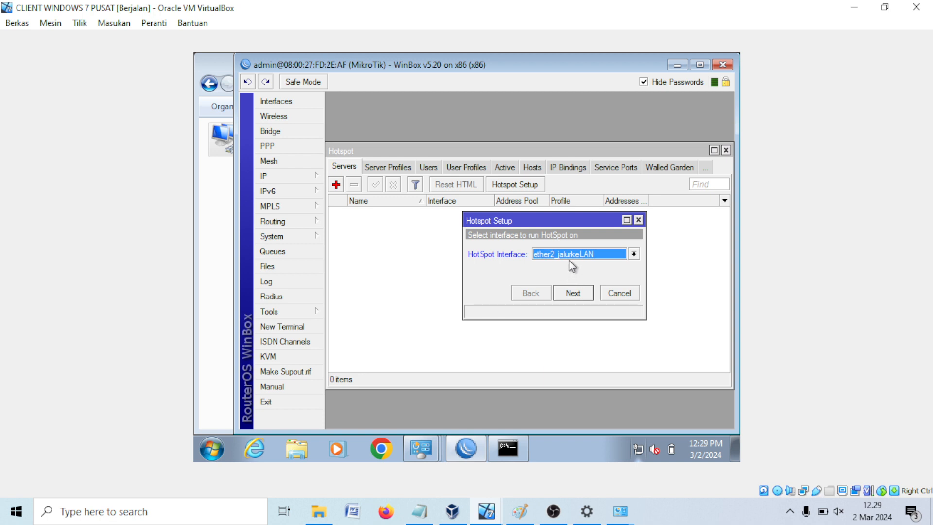
left_click(574, 292)
left_click(600, 254)
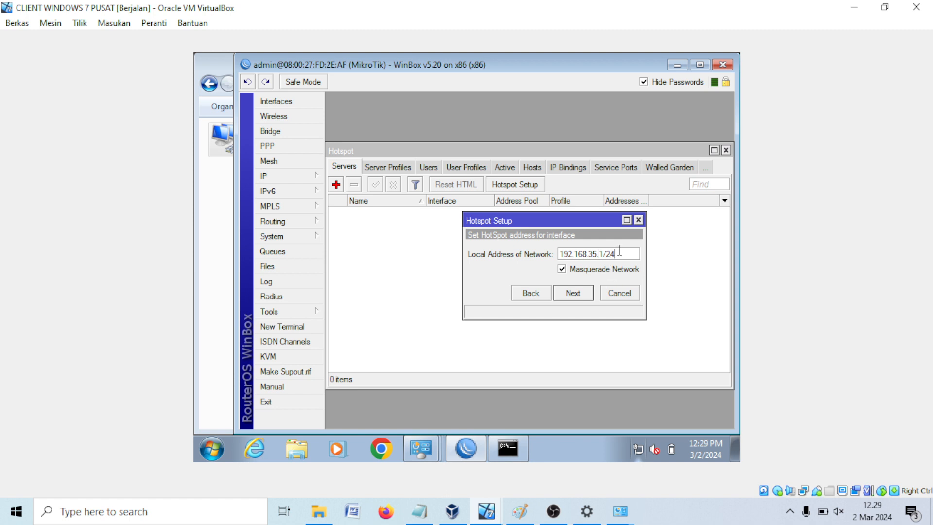
left_click(573, 293)
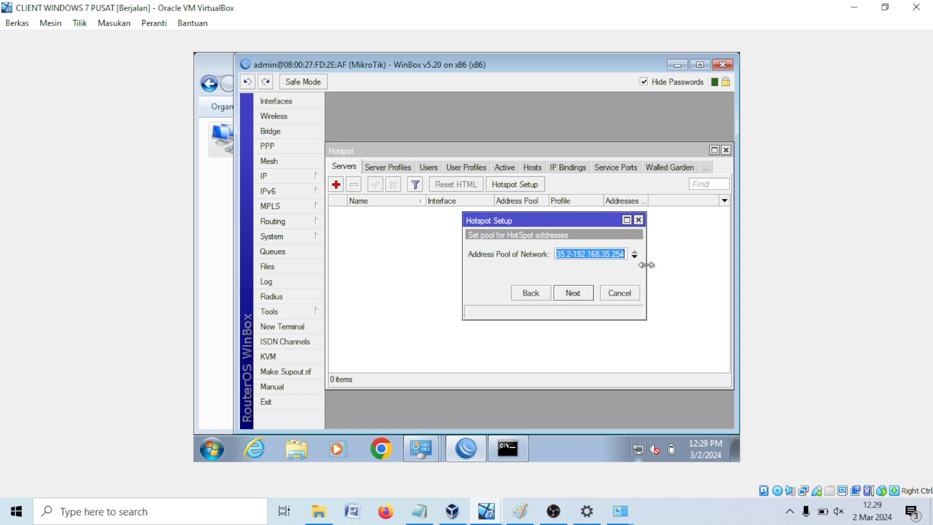
left_click_drag(645, 262, 718, 260)
left_click_drag(648, 257, 551, 258)
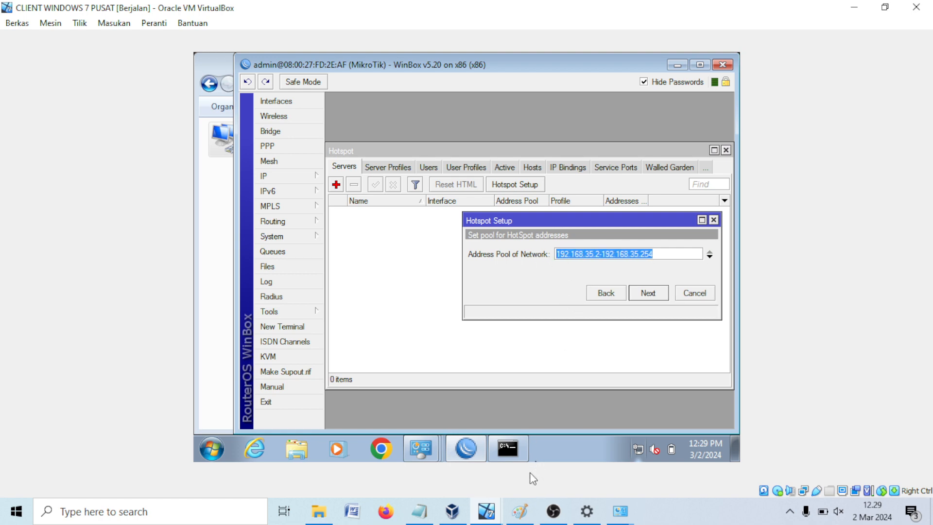
Step: Draw two connector strokes in Paint linking the hotspot user notes to the DHCP scope
left_click(525, 510)
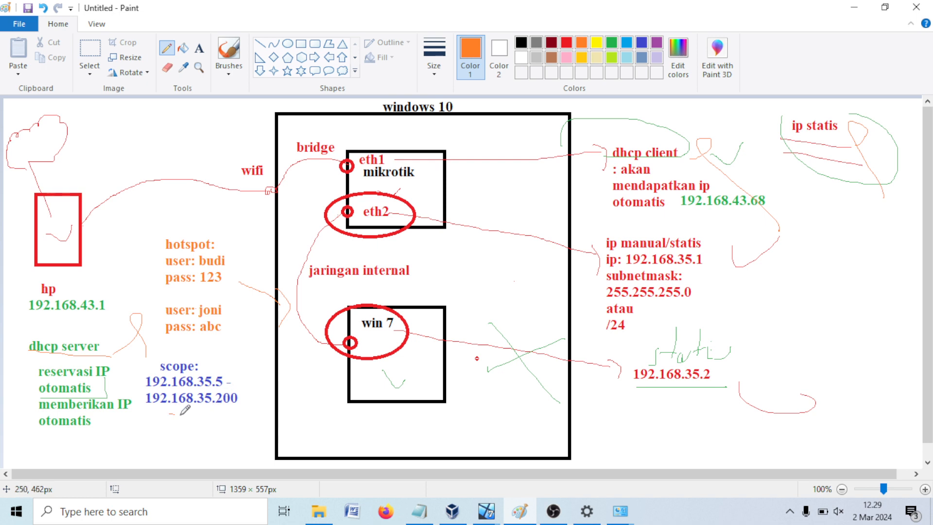
left_click_drag(181, 414, 254, 363)
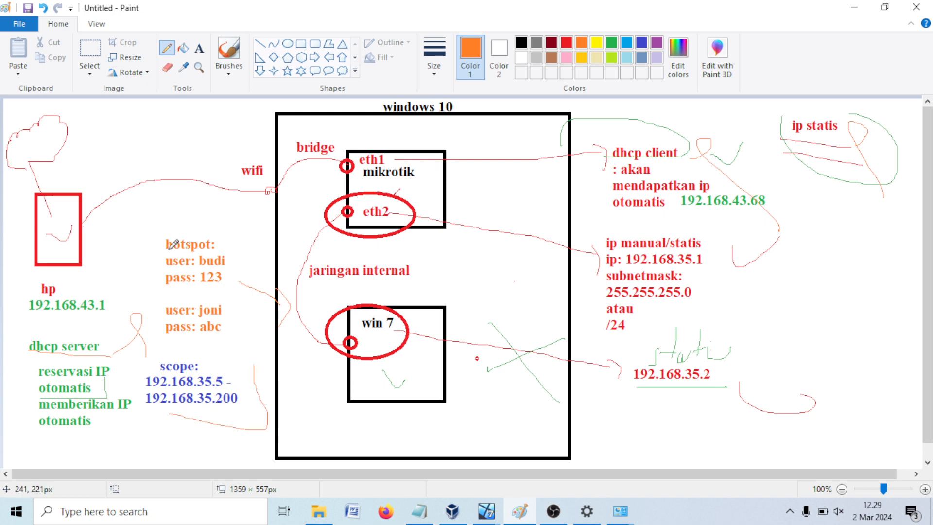
mouse_move(163, 248)
left_mouse_down()
mouse_move(146, 285)
mouse_move(171, 357)
left_mouse_up()
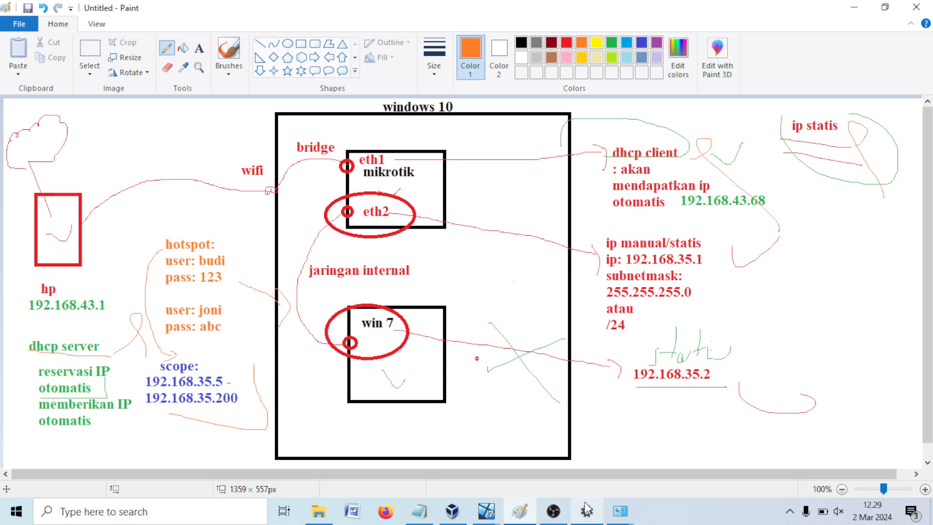
Step: Change the hotspot address pool to start at 192.168.35.5 and continue
left_click(492, 510)
left_click(476, 481)
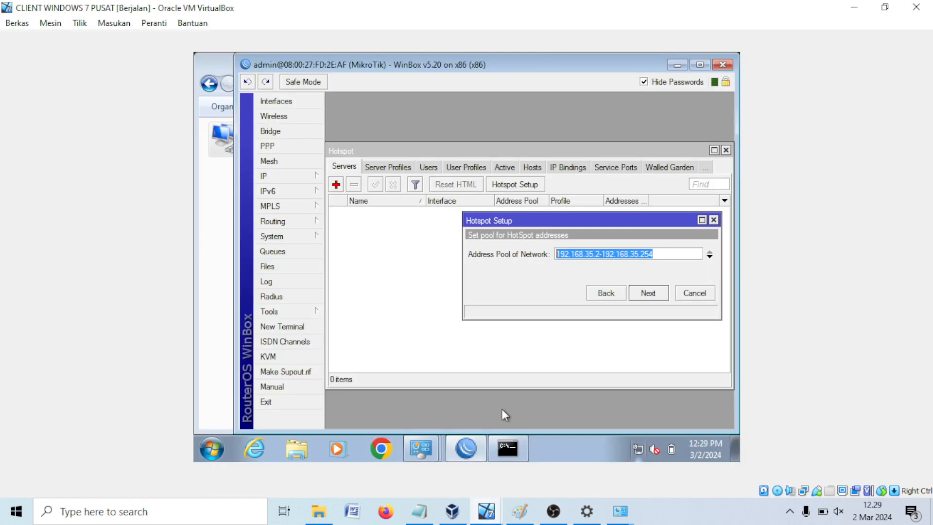
left_click(604, 253)
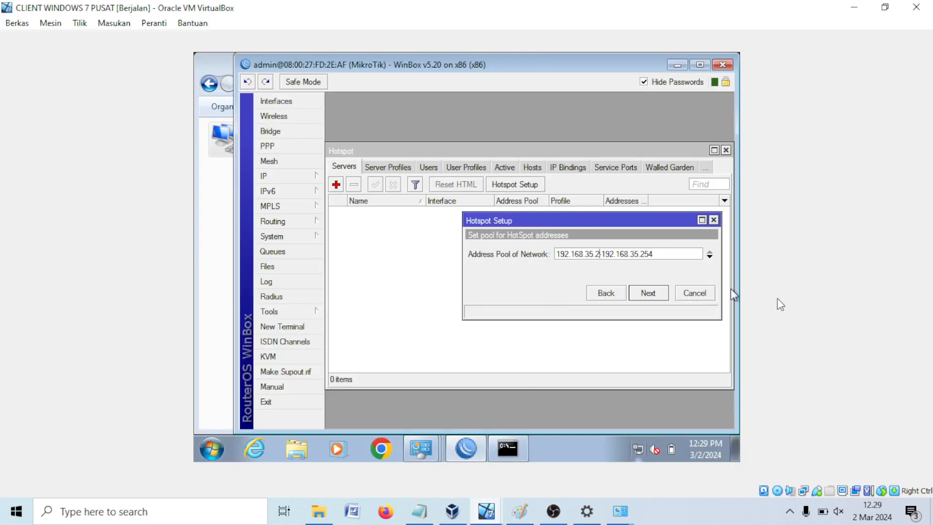
key("BackSpace")
type("5")
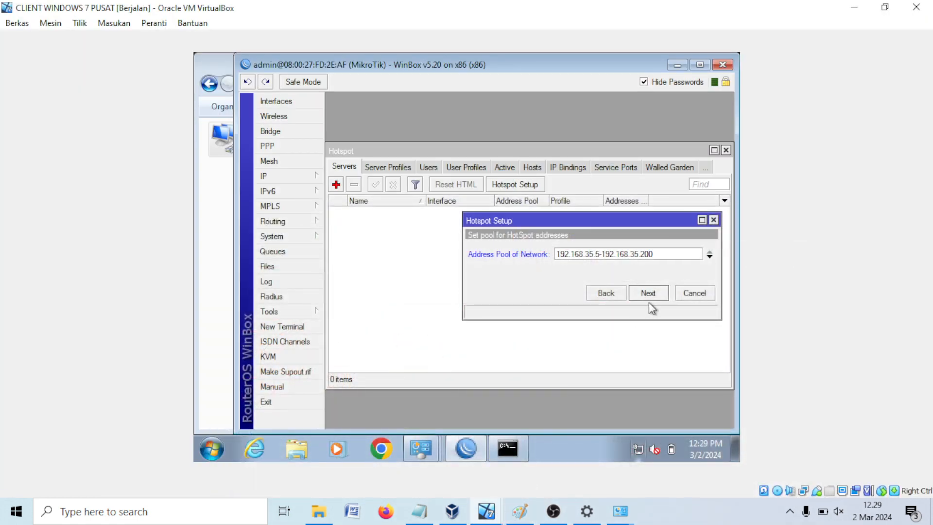
left_click(649, 300)
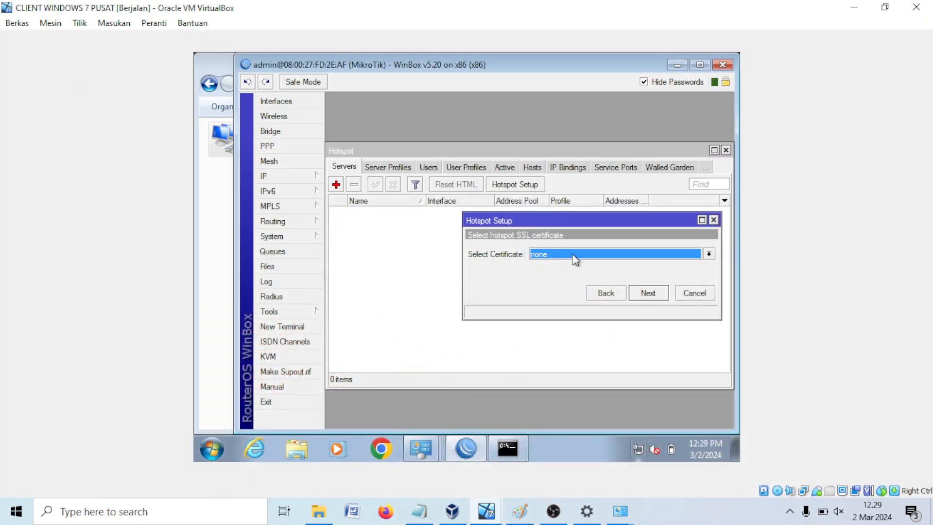
Step: Finish Hotspot Setup with no certificate, DNS 8.8.8.8, DNS name wifi.smp1komet.com and a local-user password
left_click(648, 293)
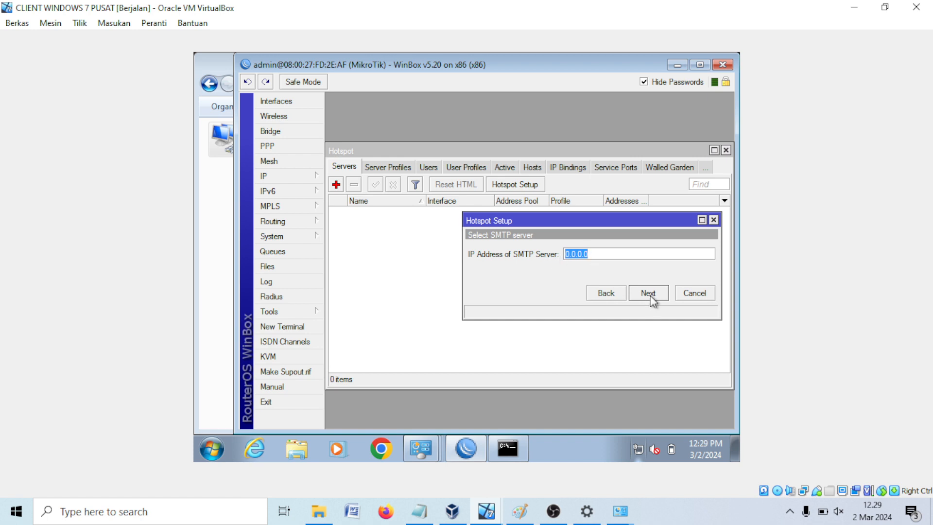
left_click(648, 294)
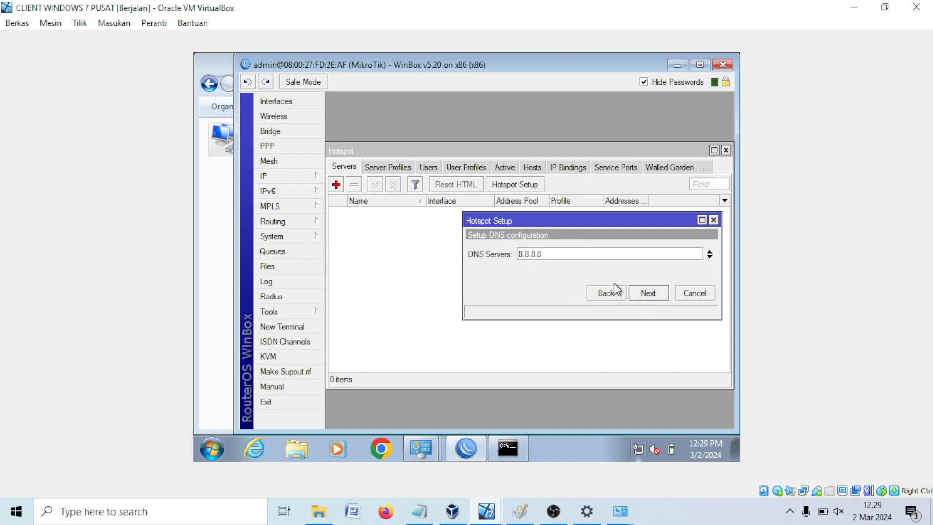
left_click(654, 295)
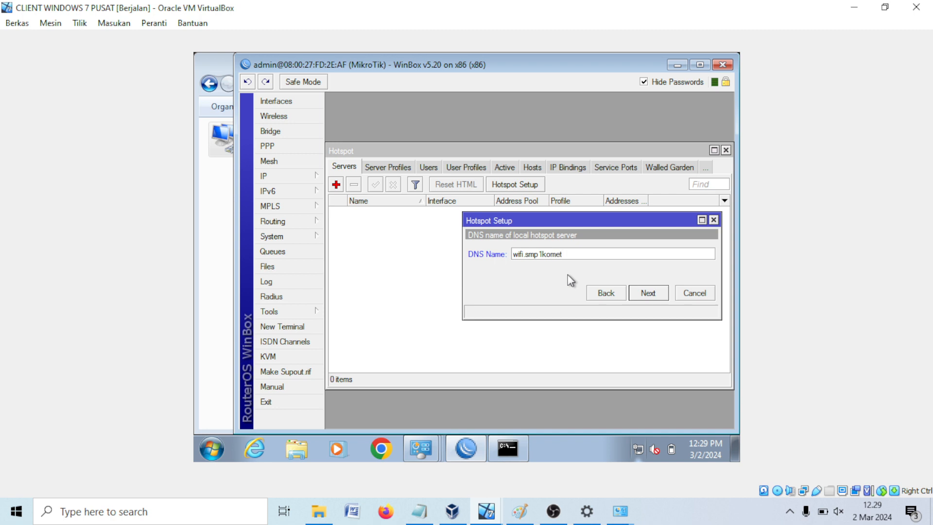
type("om")
left_click(650, 293)
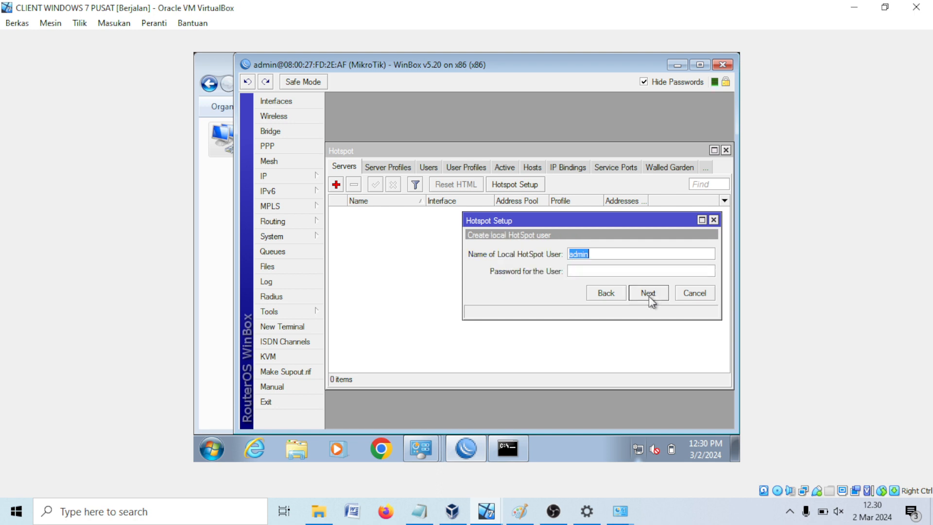
left_click(581, 272)
left_click(648, 293)
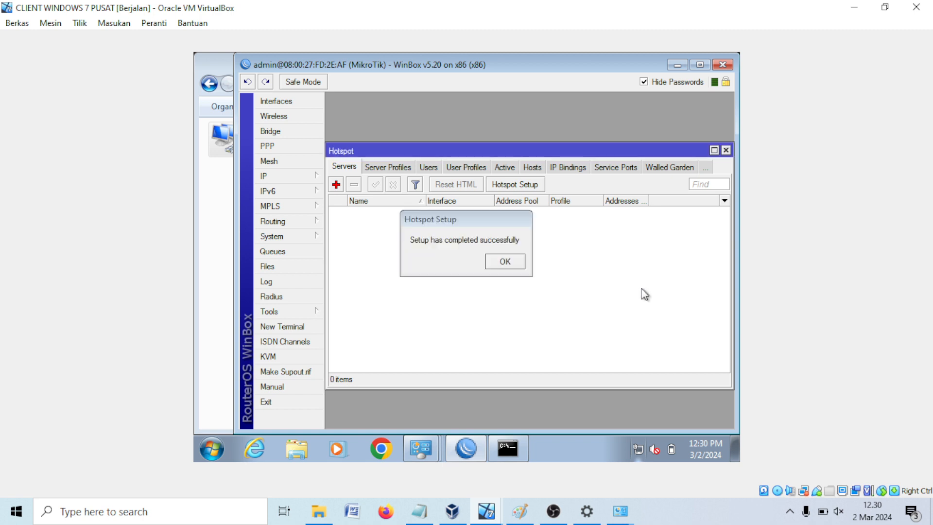
left_click(519, 266)
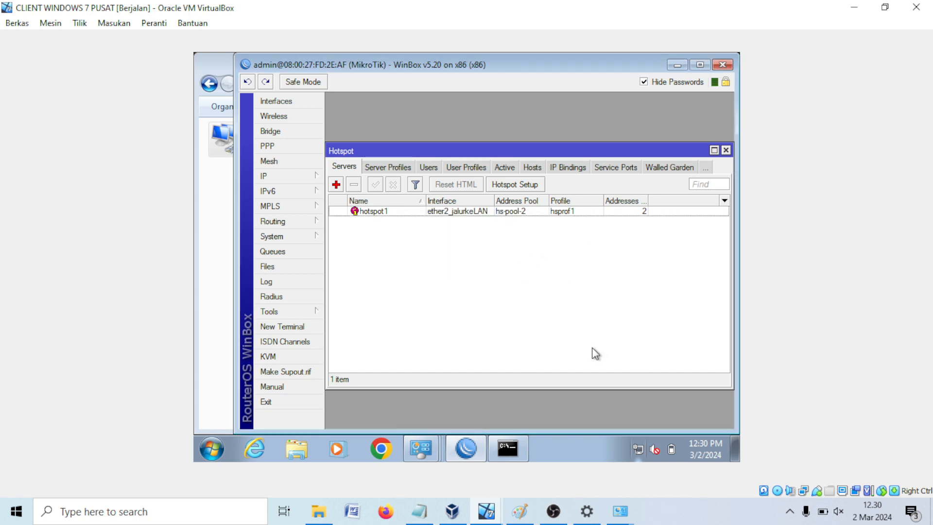
Step: Disable the Win7 Local Area Connection via Network and Sharing Center adapter settings
right_click(642, 449)
left_click(635, 437)
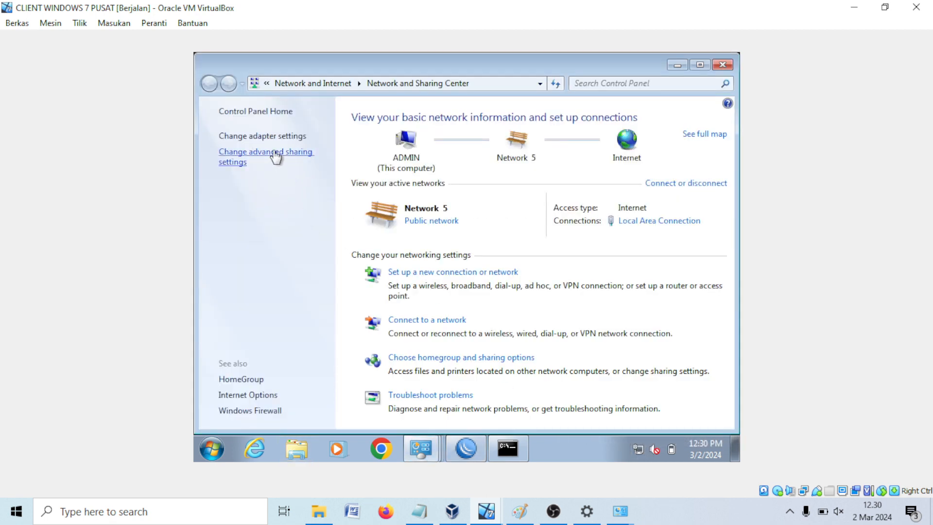
left_click(274, 136)
right_click(249, 142)
left_click(280, 166)
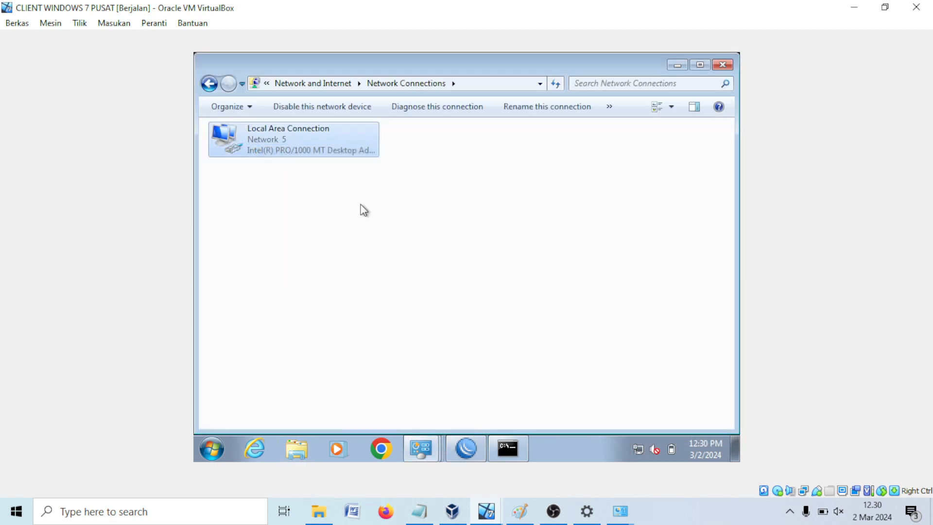
right_click(364, 210)
left_click(385, 257)
Step: Re-enable Local Area Connection, refresh the view and minimise Network Connections
right_click(268, 151)
left_click(285, 162)
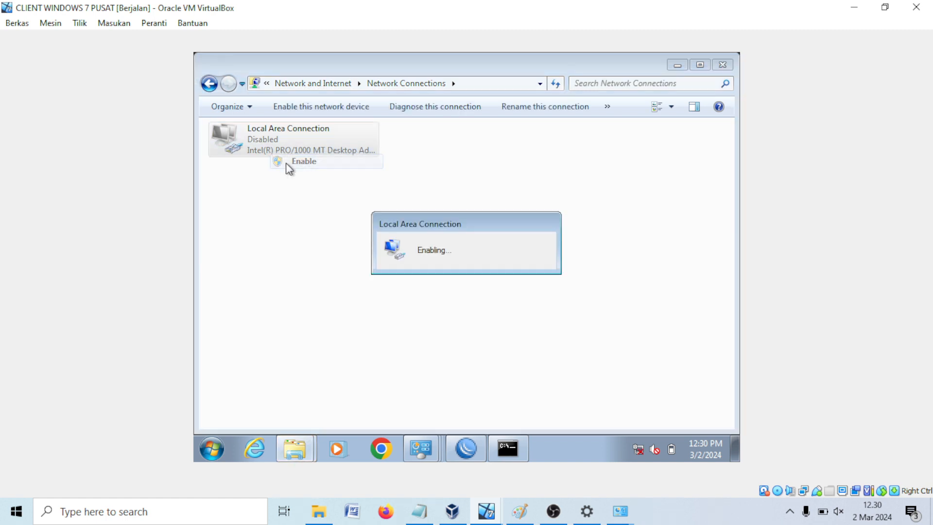
right_click(317, 243)
left_click(353, 290)
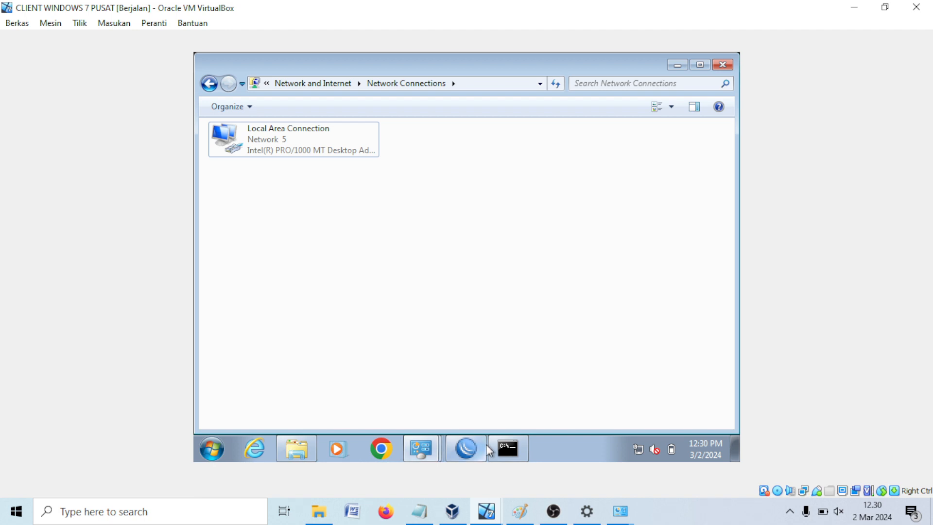
left_click(396, 446)
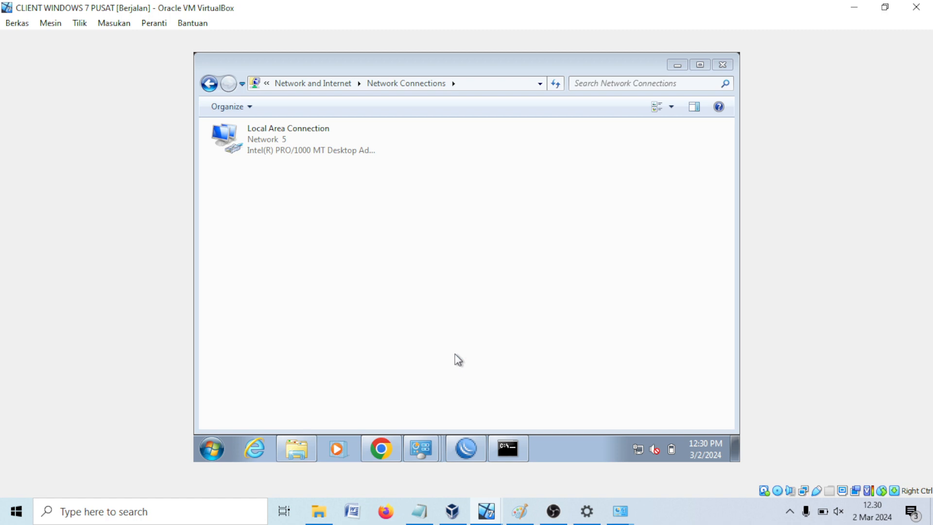
left_click(676, 68)
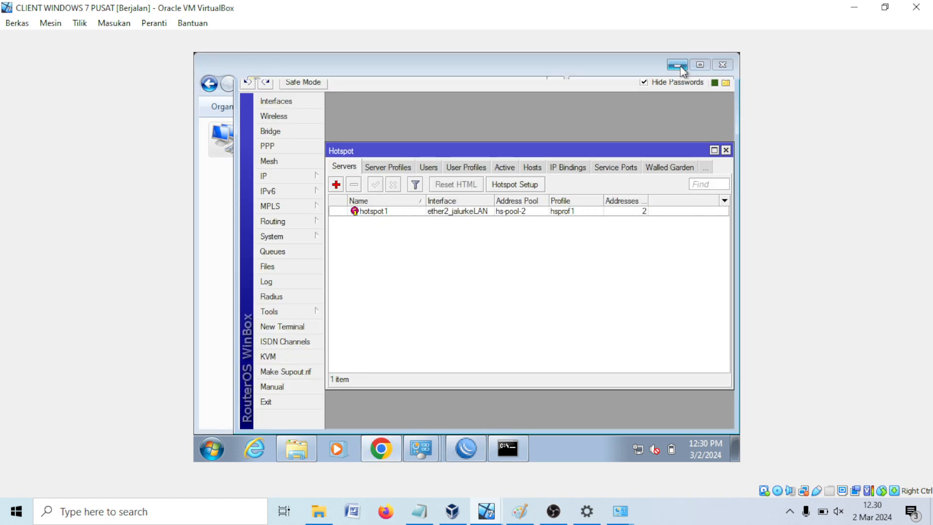
Step: Launch Chrome on the Win7 desktop, dismiss the restore and update prompts, and maximise it
left_click(682, 62)
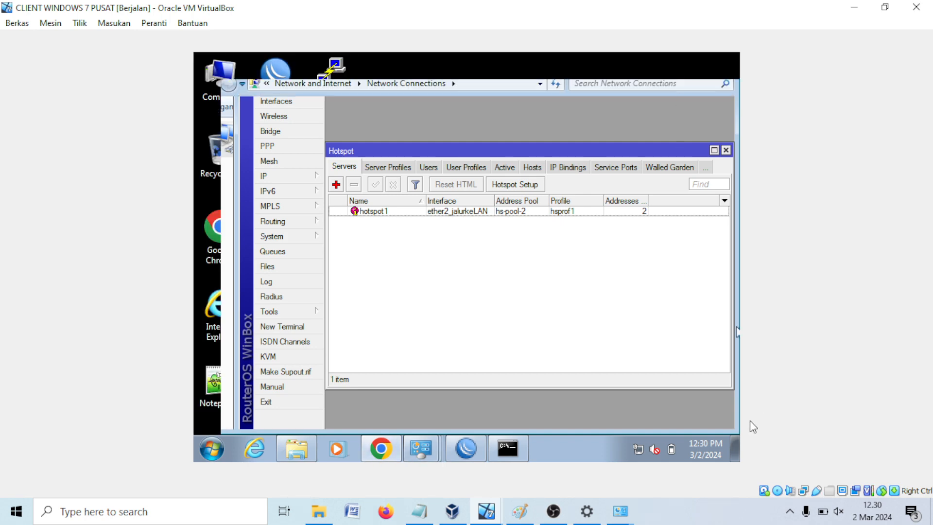
left_click(735, 447)
left_click(381, 448)
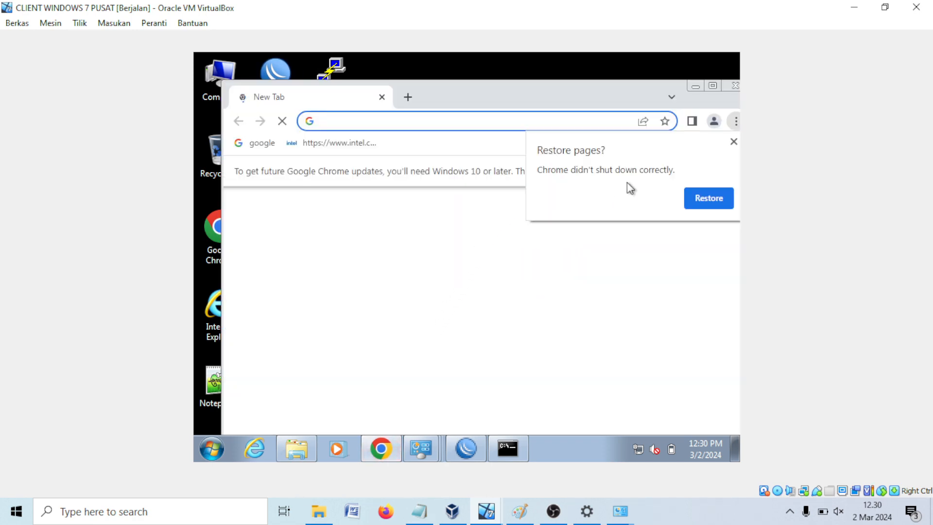
left_click(733, 141)
left_click(253, 143)
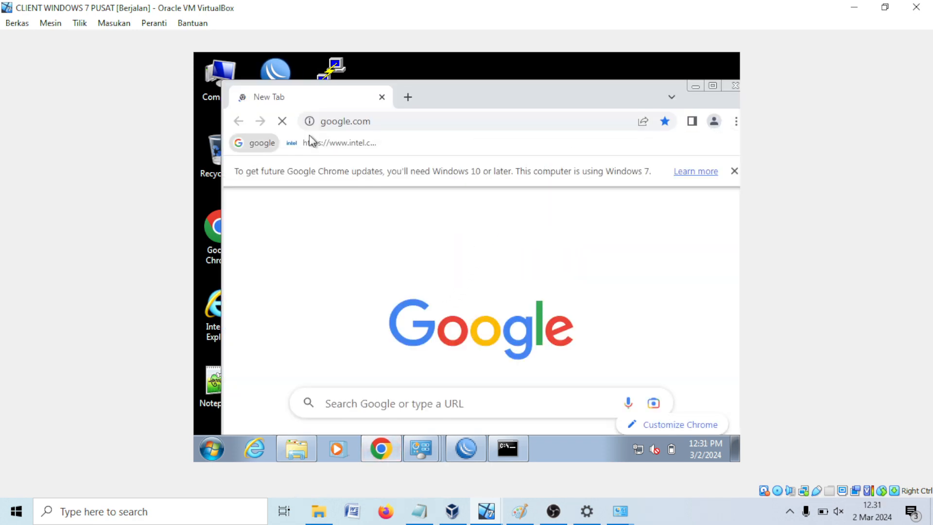
left_click(713, 87)
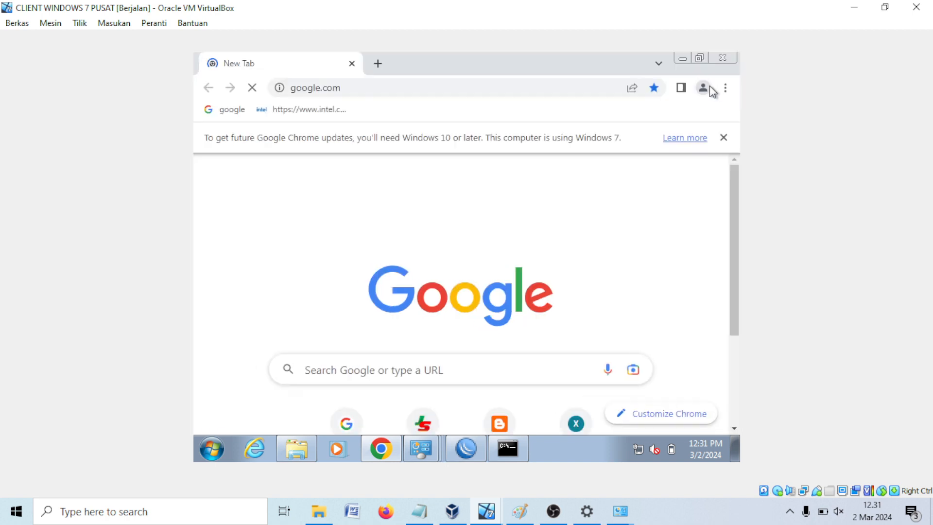
left_click(723, 138)
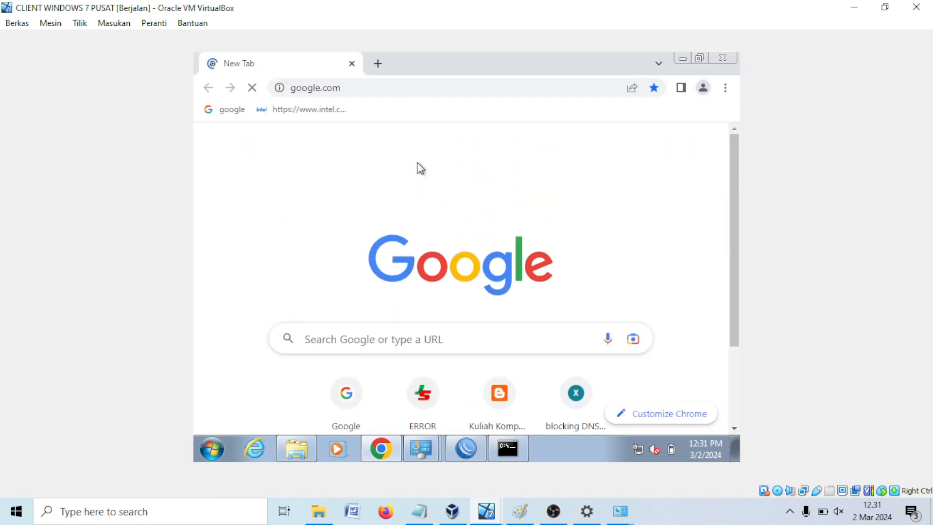
Step: Browse to wifi.smp1komet.com in a new tab to load the hotspot login page
left_click(379, 65)
type("wi")
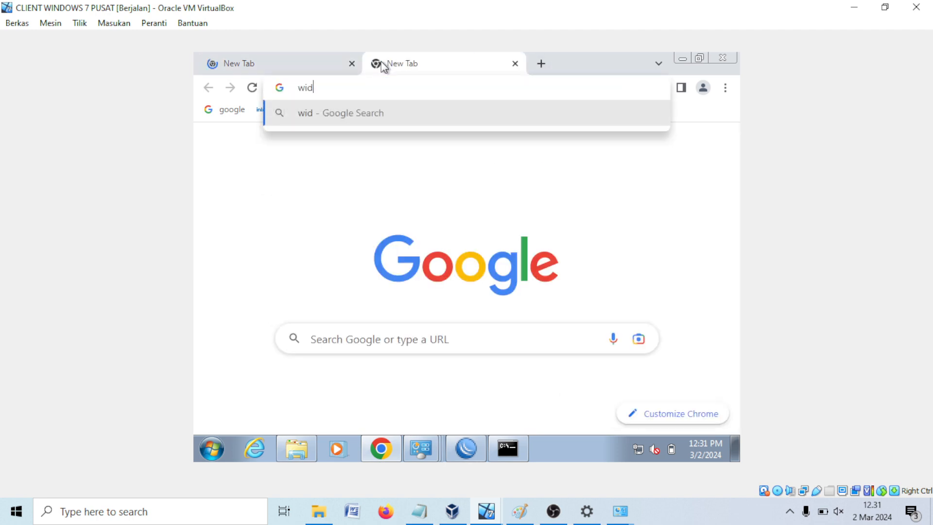
type("fi")
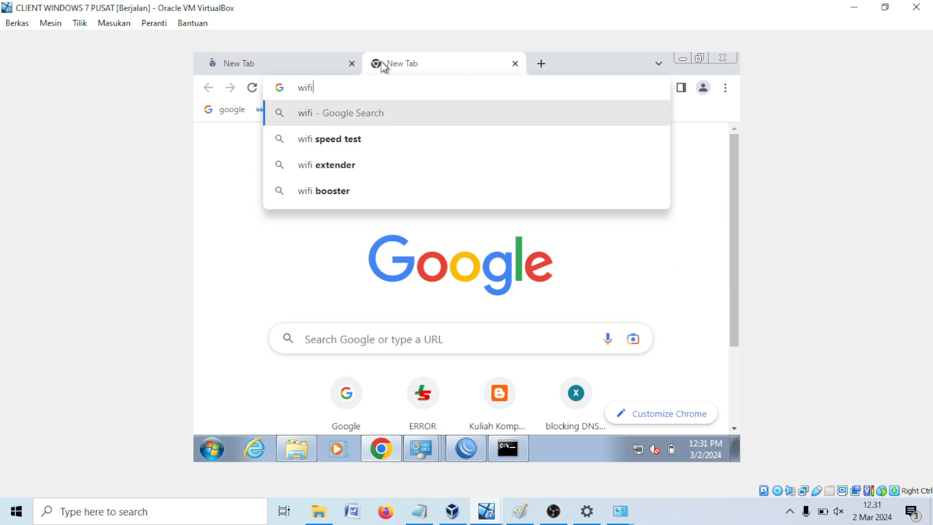
type(".smp1")
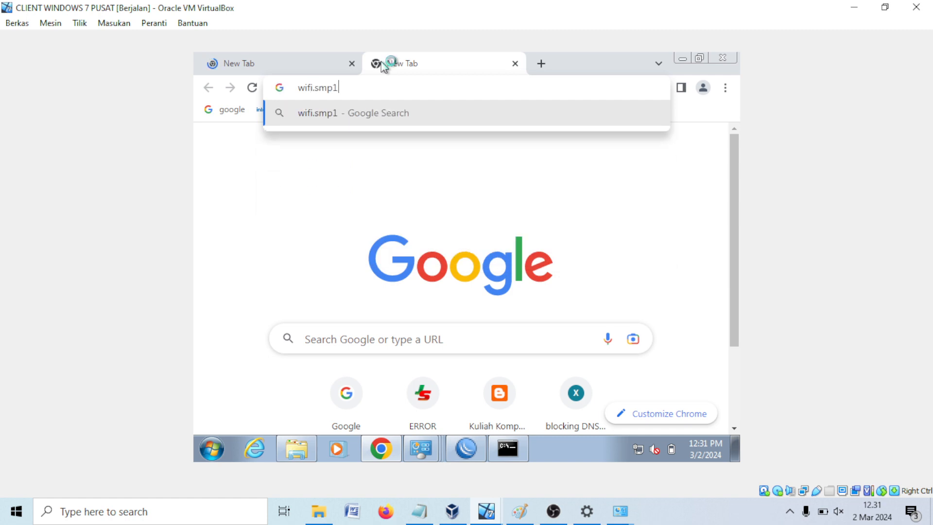
type("komet.com")
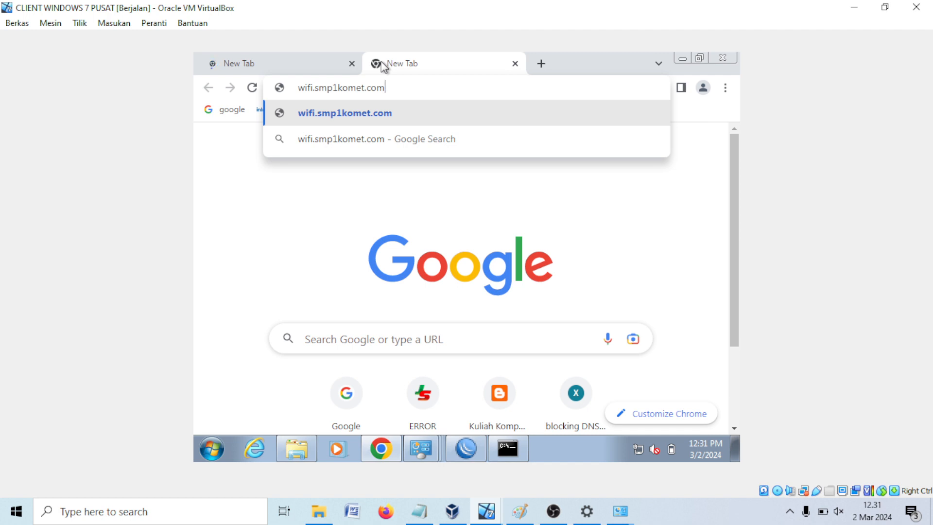
key("Return")
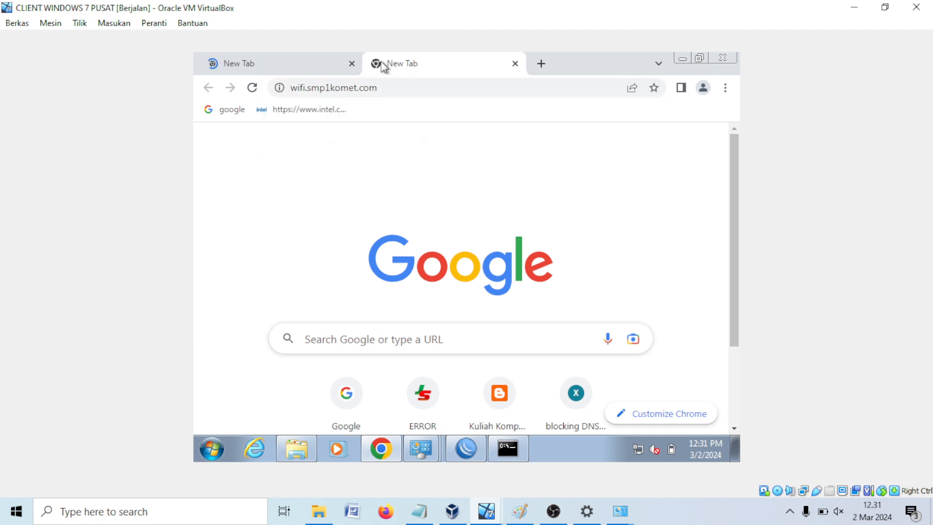
scroll(348, 201, "down", 3)
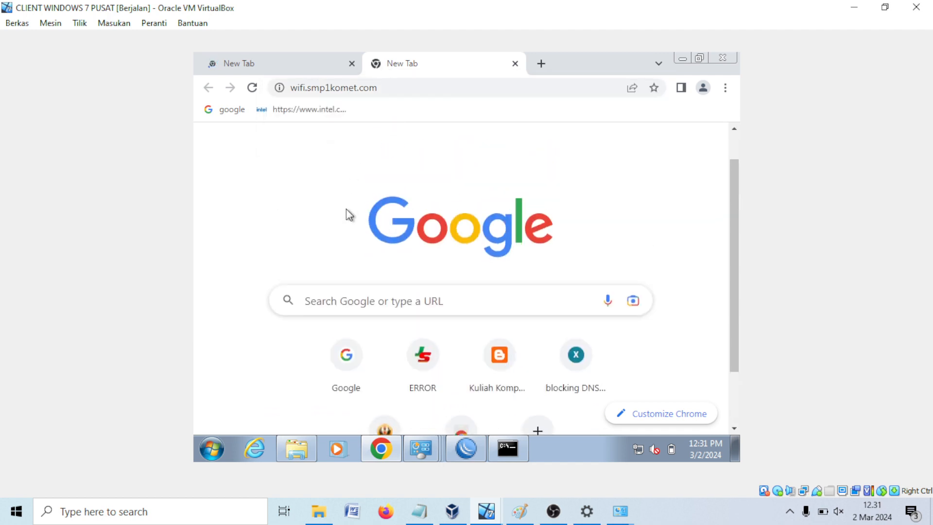
scroll(348, 218, "down", 1)
scroll(354, 212, "up", 3)
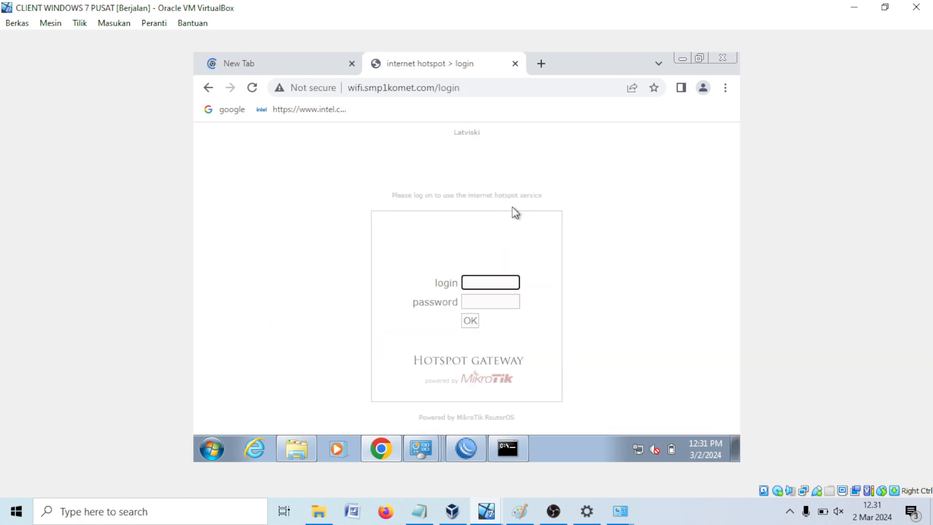
Step: Try visiting a site in new tabs to trigger the hotspot login, closing the extra tab
left_click(546, 64)
type("jo")
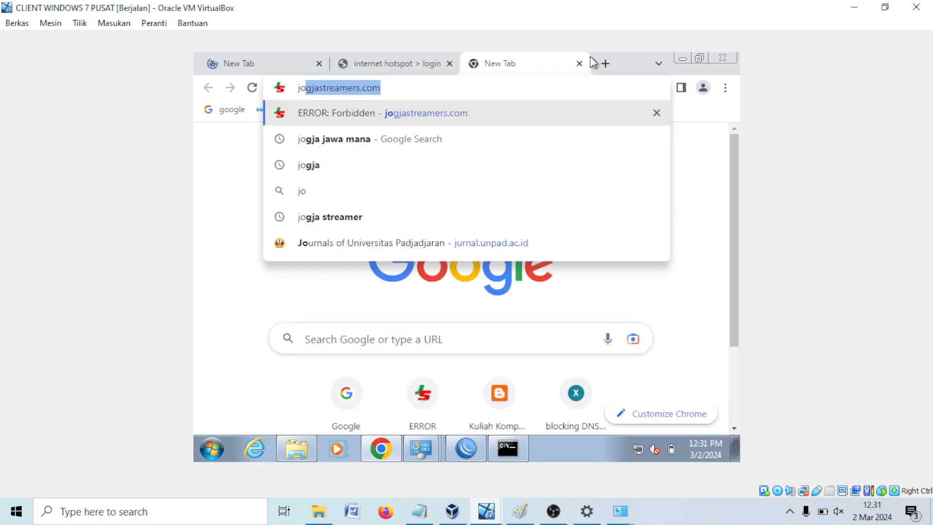
key("Return")
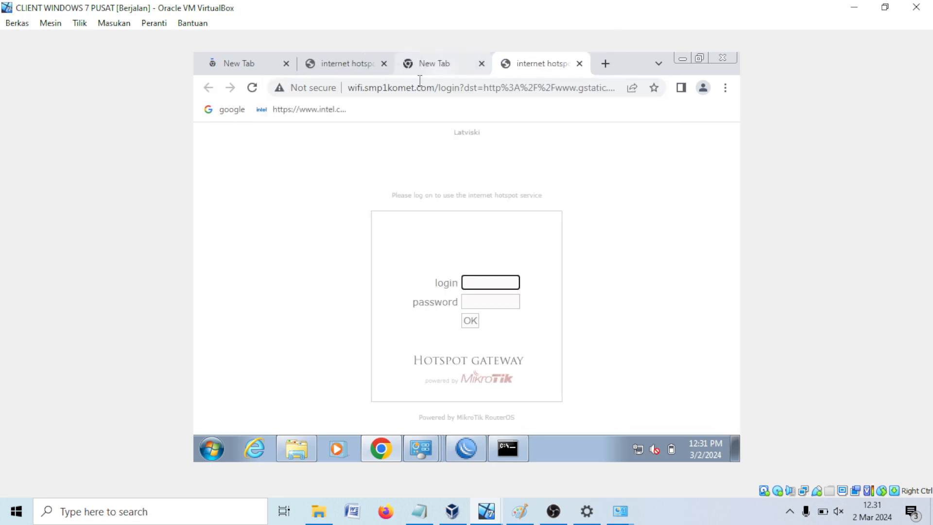
left_click(424, 68)
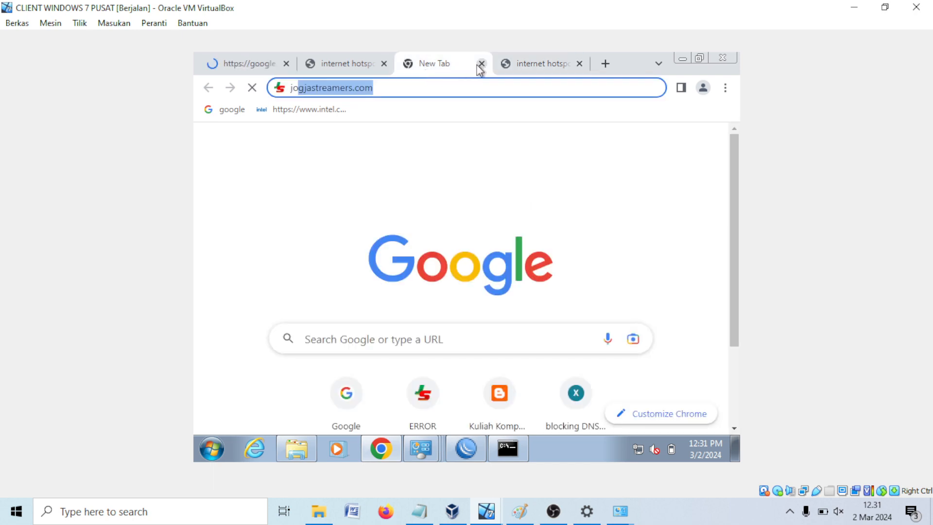
left_click(480, 63)
left_click(503, 65)
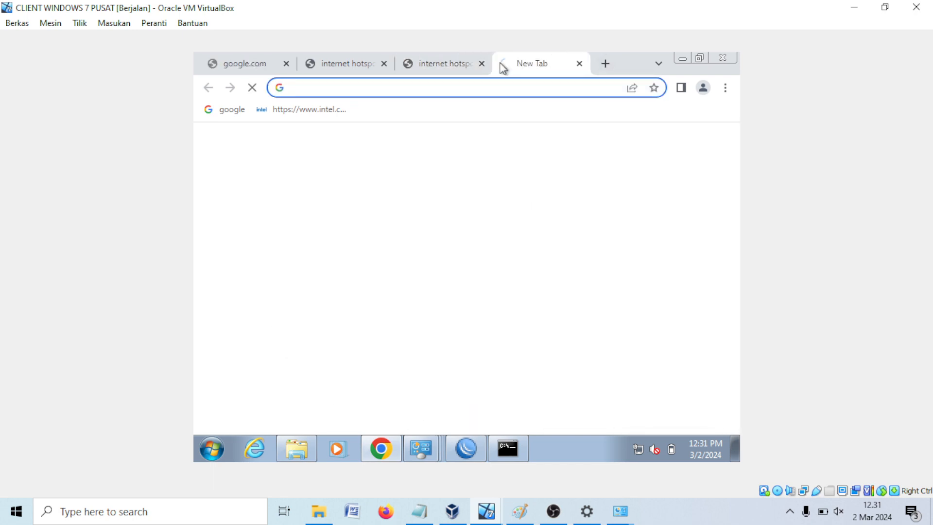
type("jo")
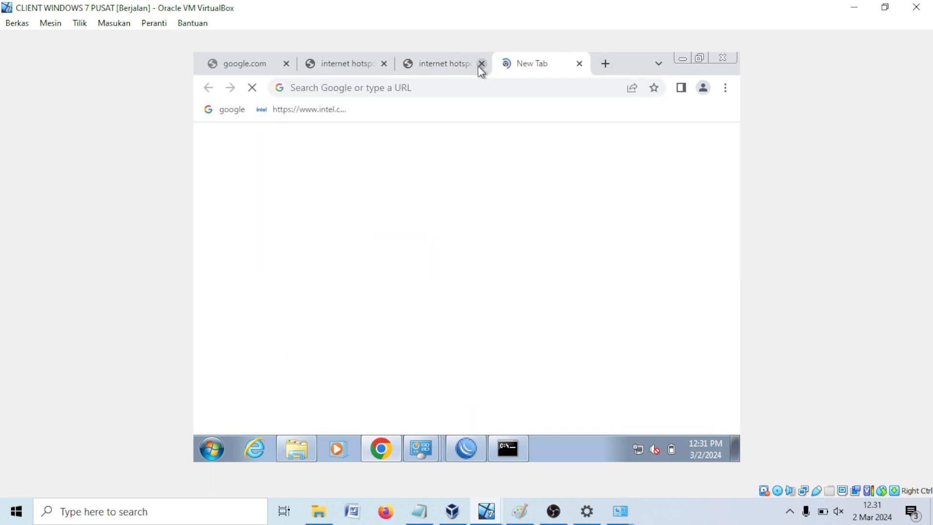
Step: Close the google.com tab, show the hotspot login tab, and bring back the command prompt
left_click(286, 63)
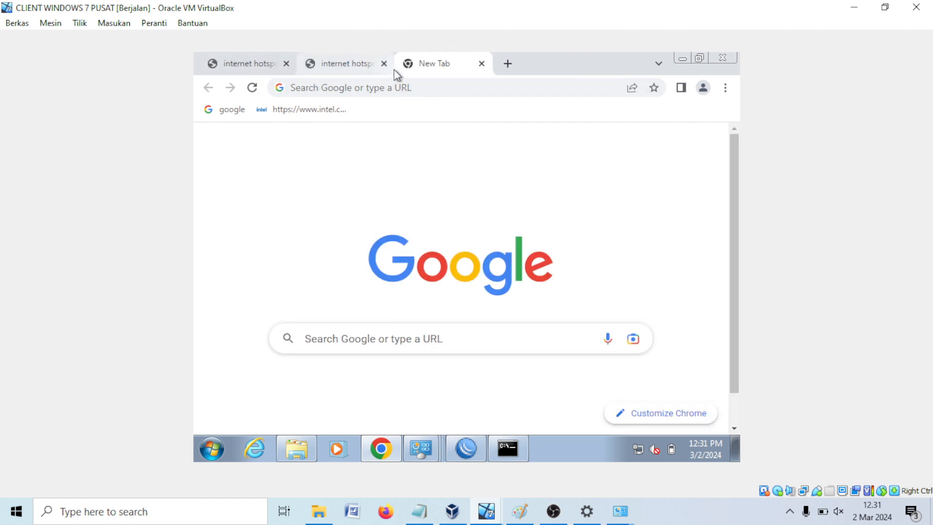
left_click(367, 67)
left_click(414, 67)
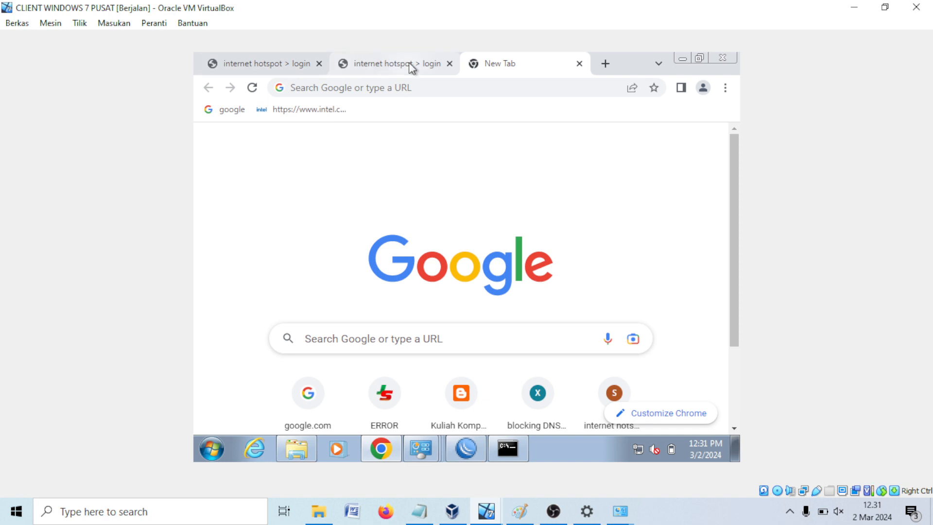
left_click(412, 68)
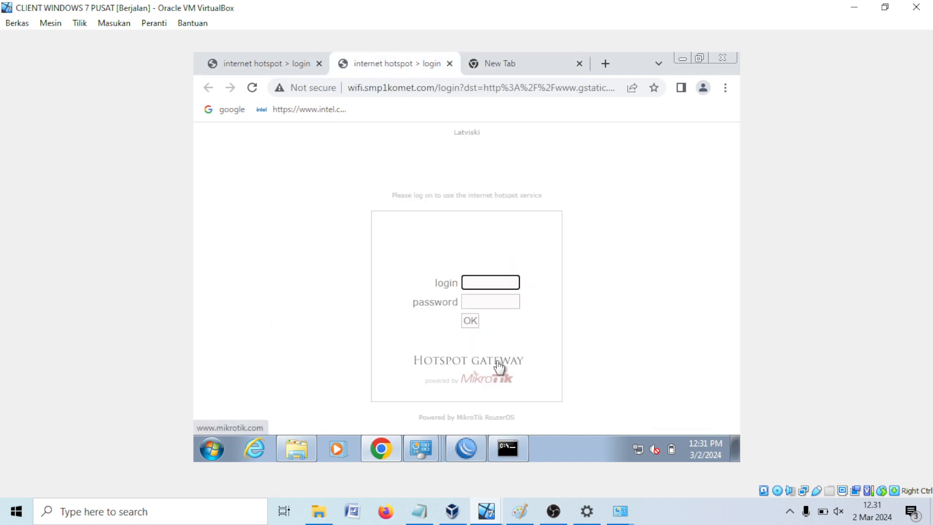
left_click(507, 437)
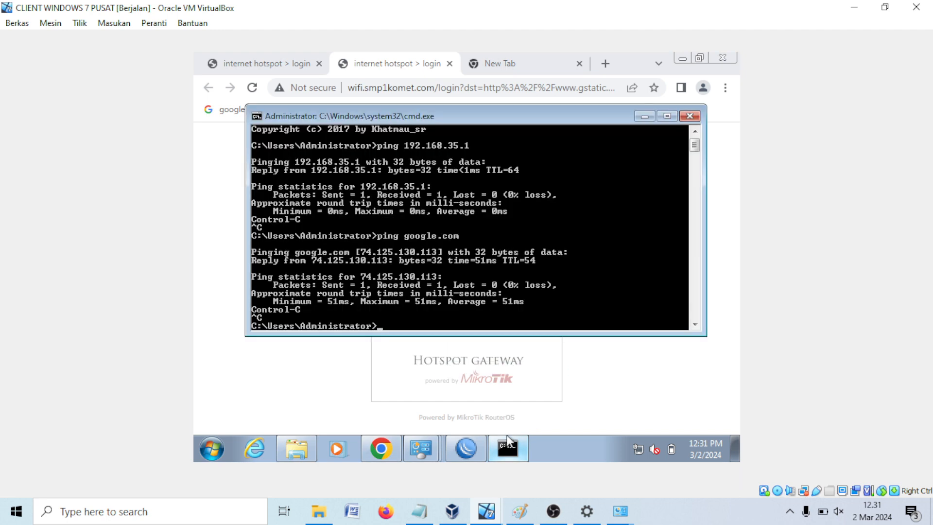
Step: Ping google.com to show it fails, then log into the hotspot as admin
type("ping google.com")
key("Return")
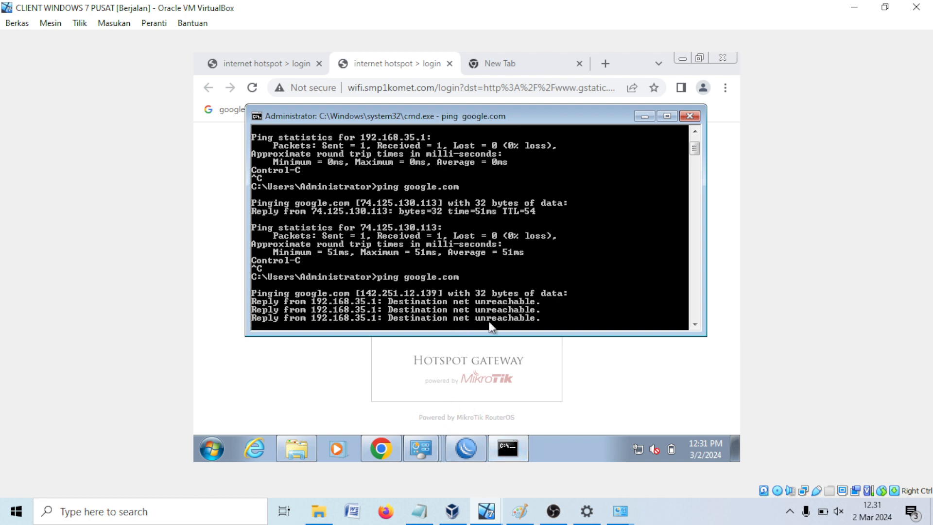
left_click(650, 118)
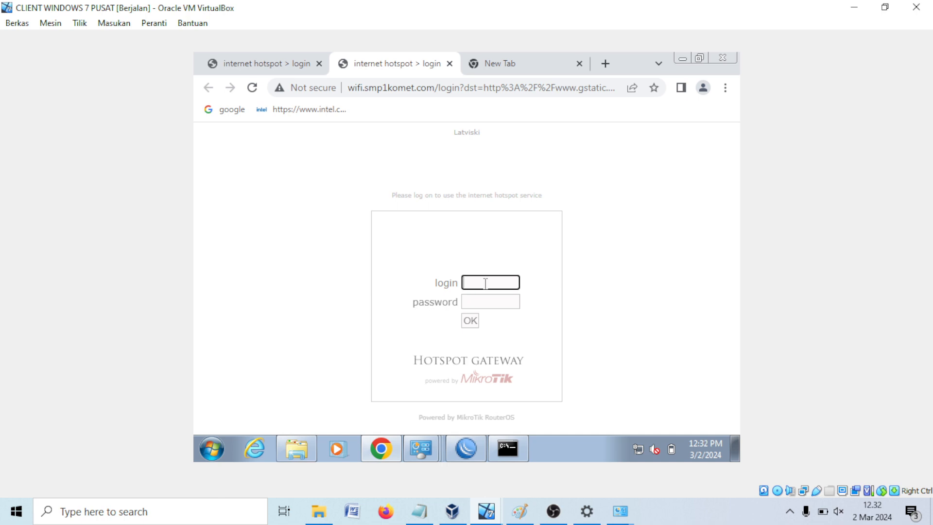
type("admin")
key("Return")
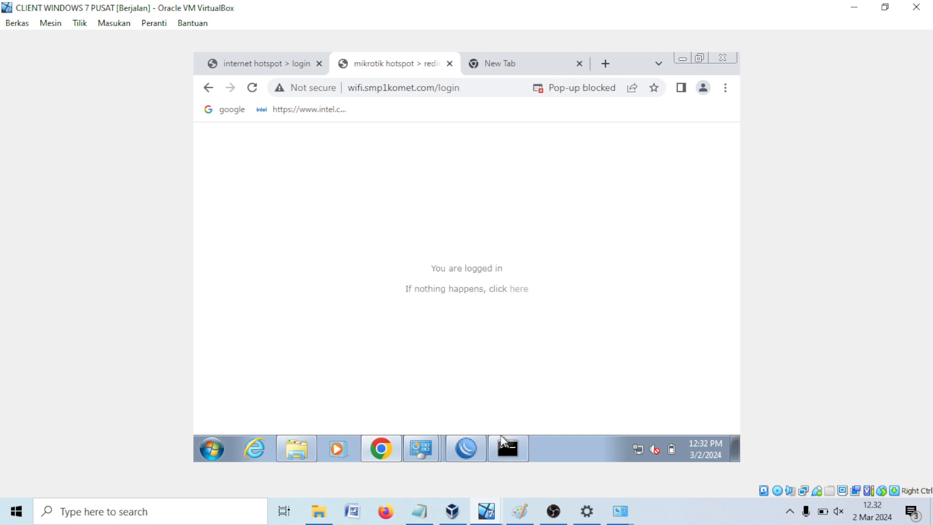
Step: Rerun ping google.com to confirm it now replies, then stop it
left_click(502, 439)
key("Up")
key("Return")
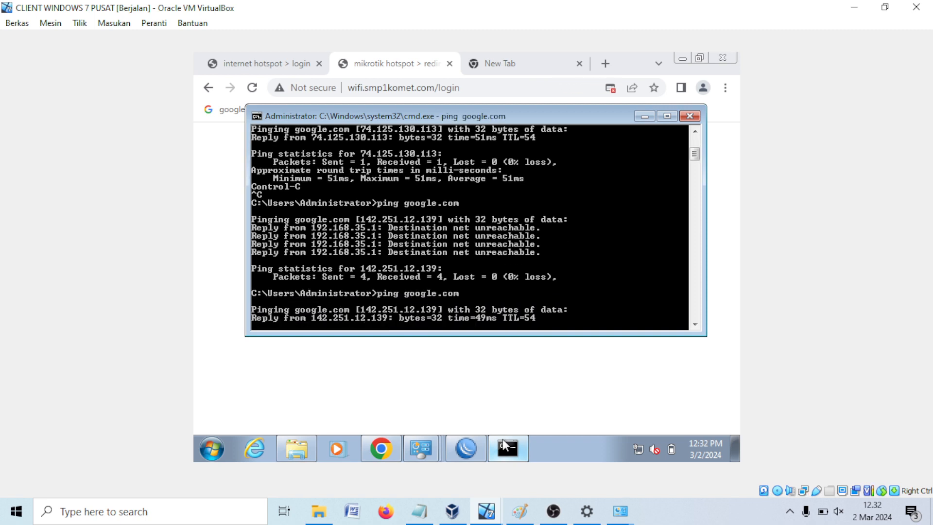
key("ctrl+c")
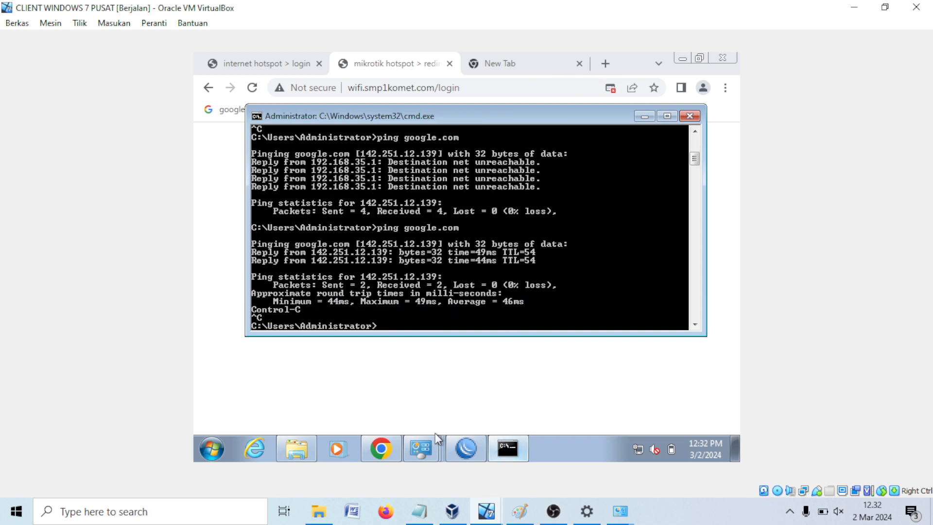
left_click(502, 439)
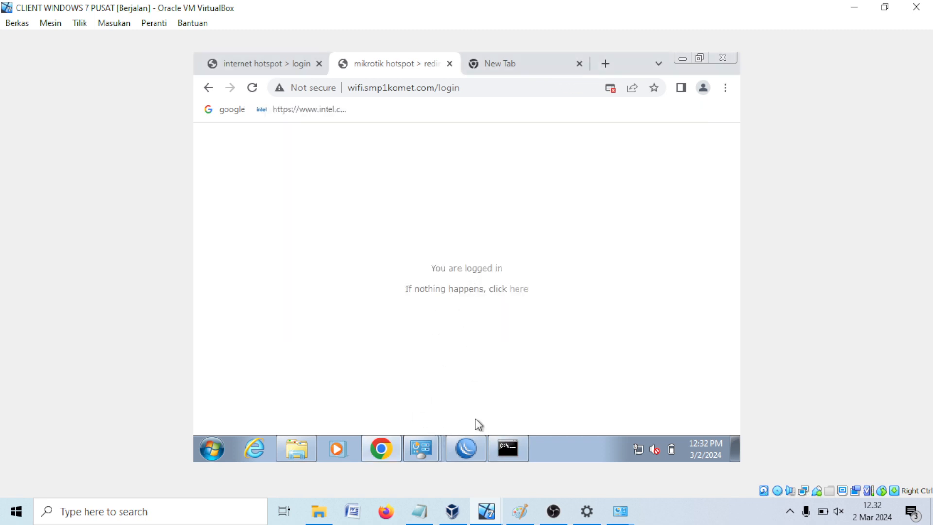
left_click(470, 439)
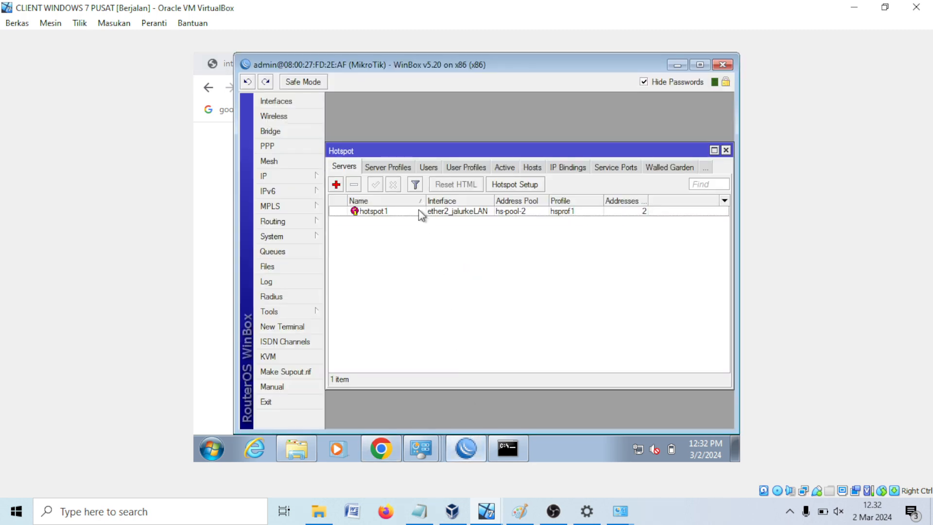
Step: Add hotspot user budi with its password in the Hotspot Users list
left_click(429, 168)
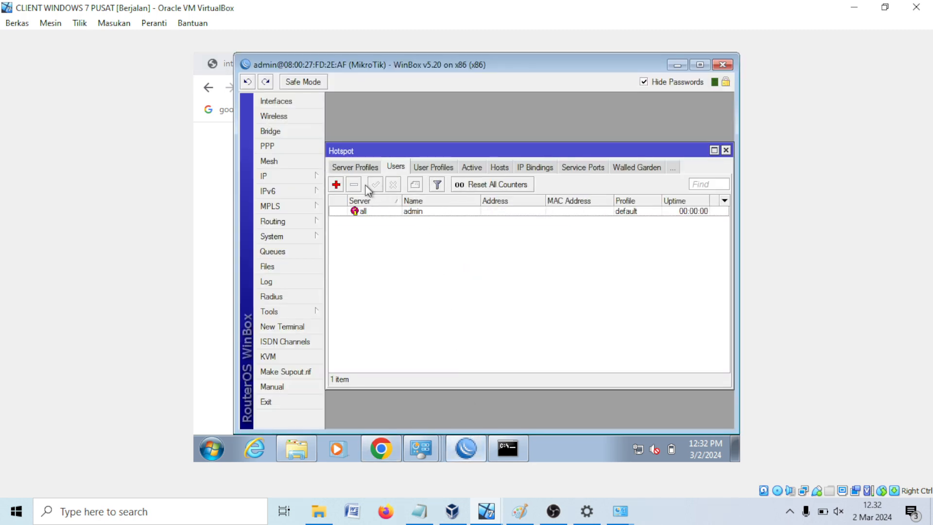
left_click(373, 170)
left_click(354, 165)
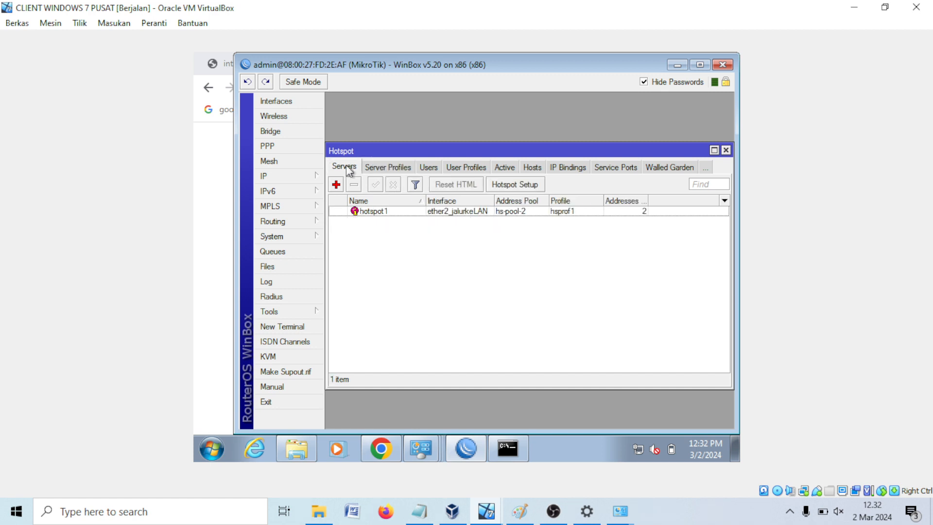
left_click(424, 168)
left_click(335, 185)
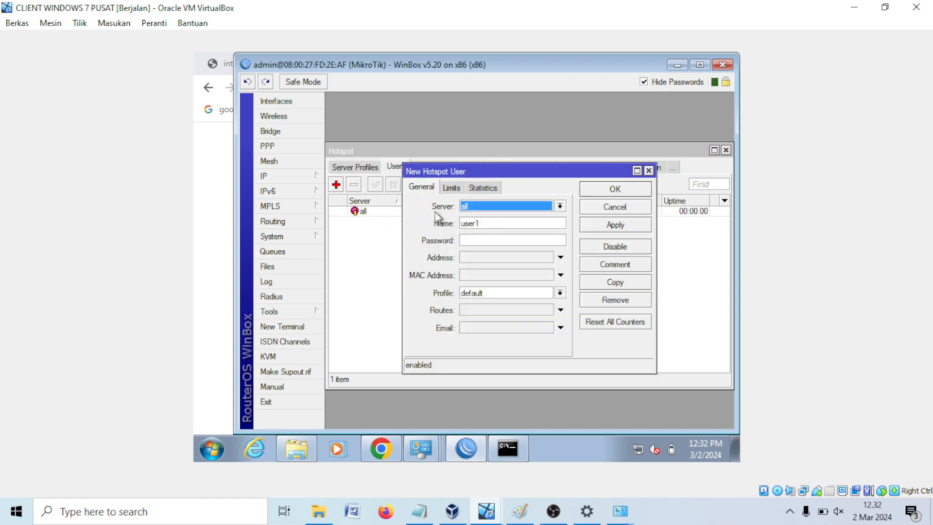
left_click_drag(511, 223, 346, 221)
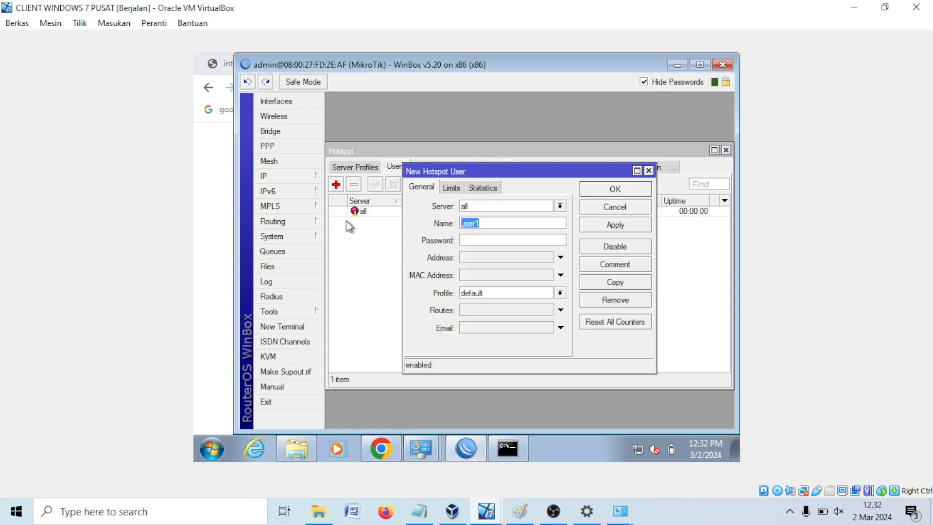
left_click(519, 511)
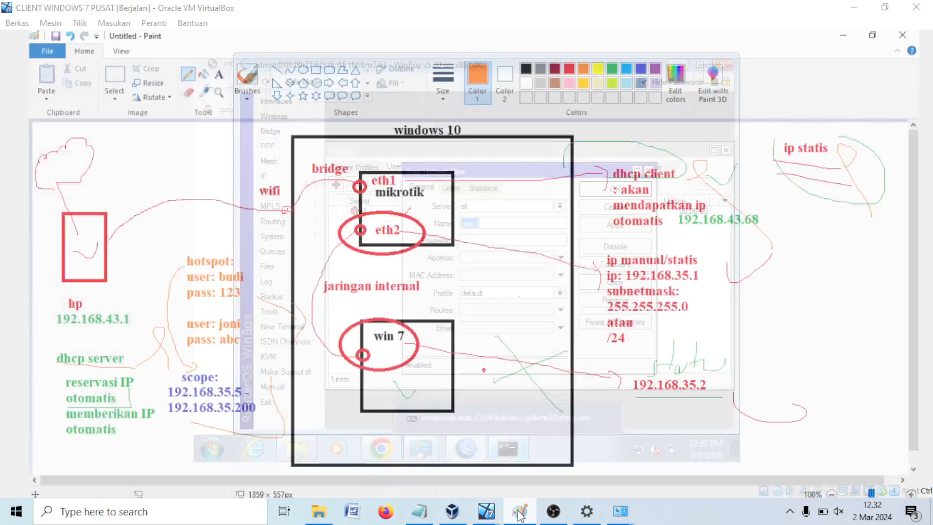
left_click(853, 8)
type("budi")
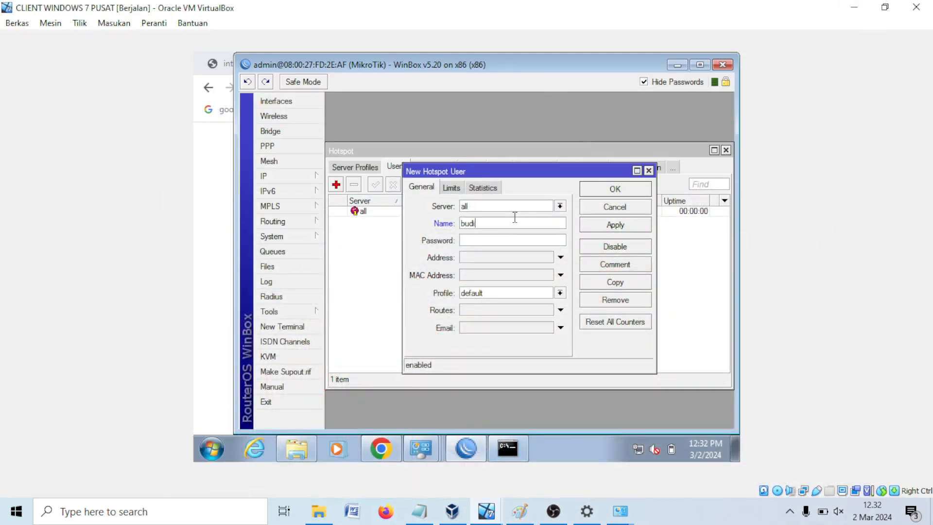
left_click(485, 244)
type("***")
left_click(615, 226)
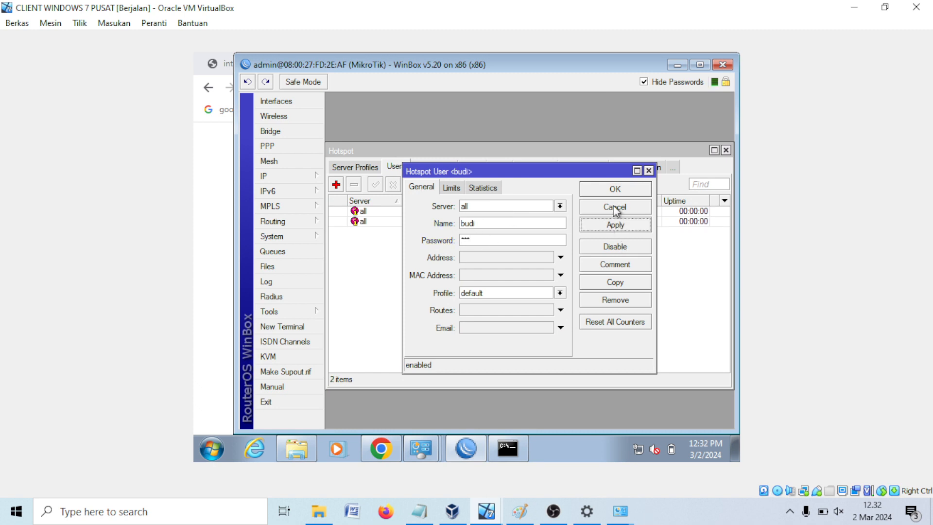
left_click(615, 191)
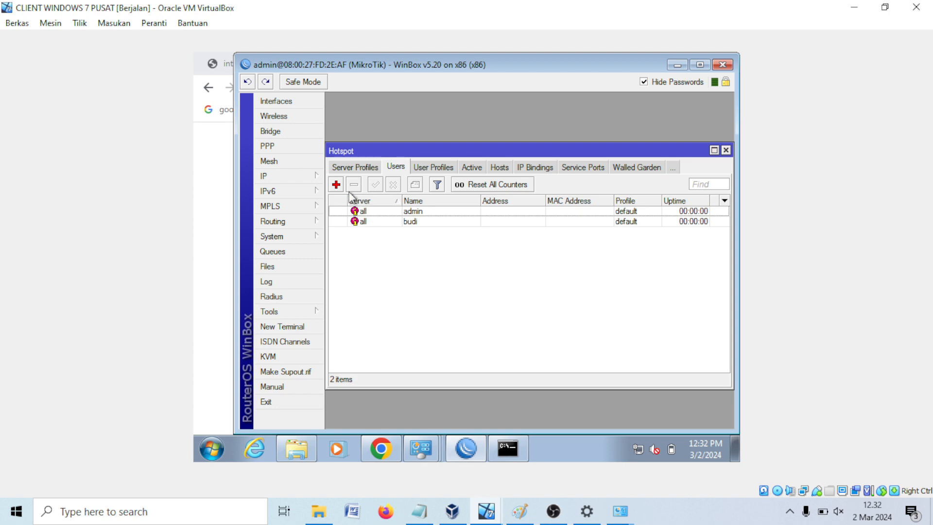
Step: Add a second hotspot user joni with its password
left_click(336, 184)
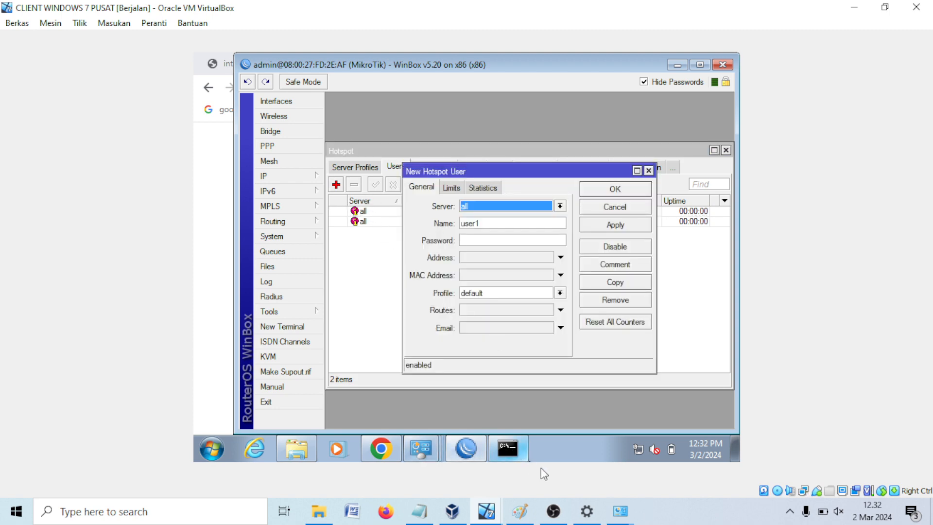
left_click(524, 511)
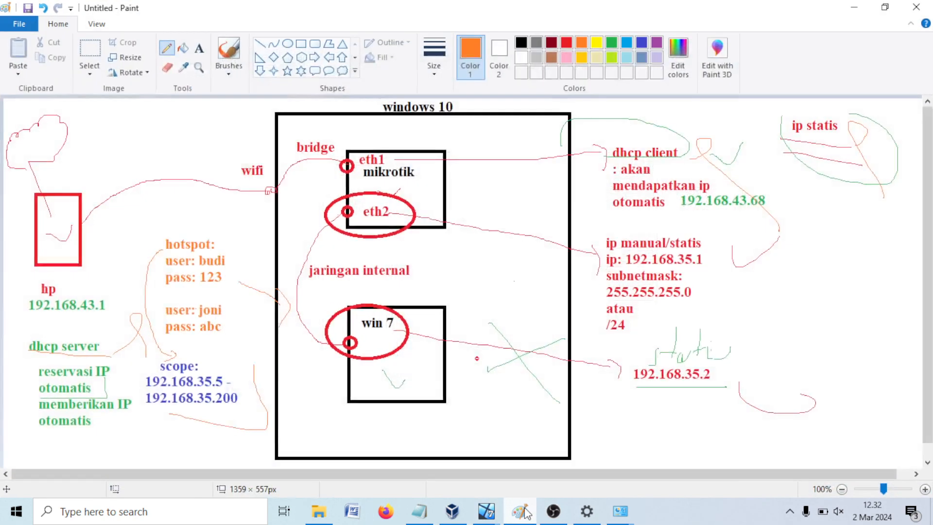
left_click(524, 511)
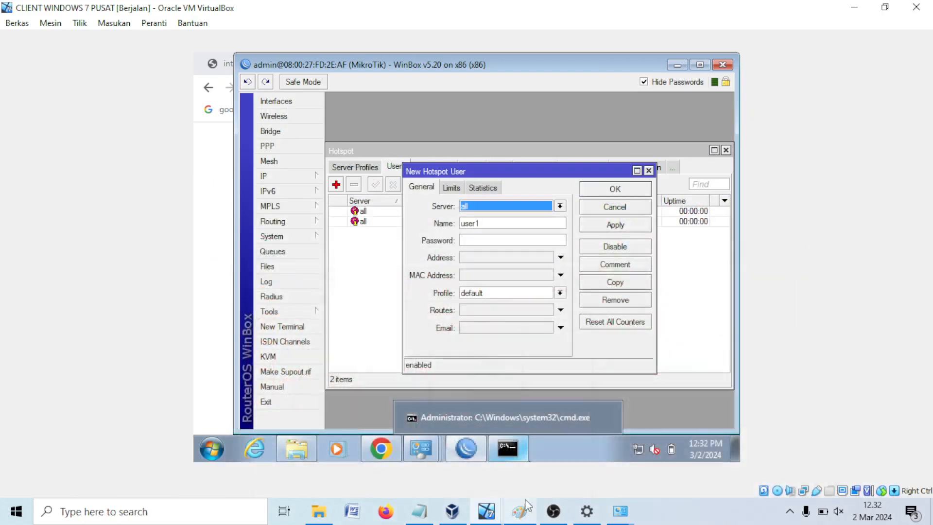
double_click(487, 223)
type("joni")
key("Tab")
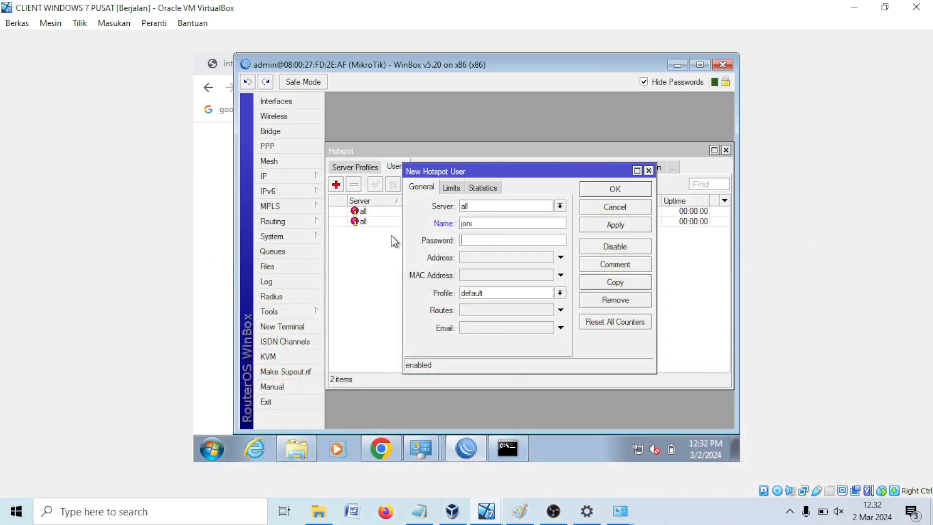
type("12")
key("Return")
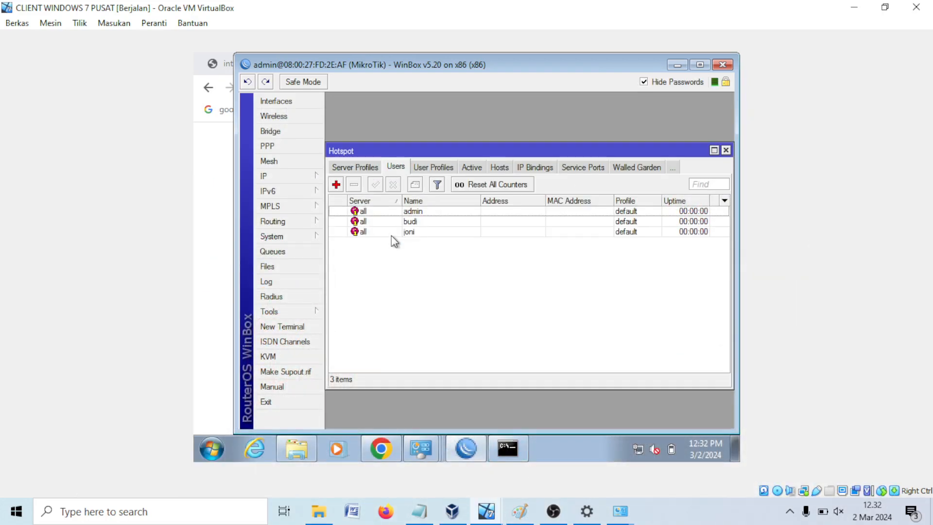
left_click(384, 443)
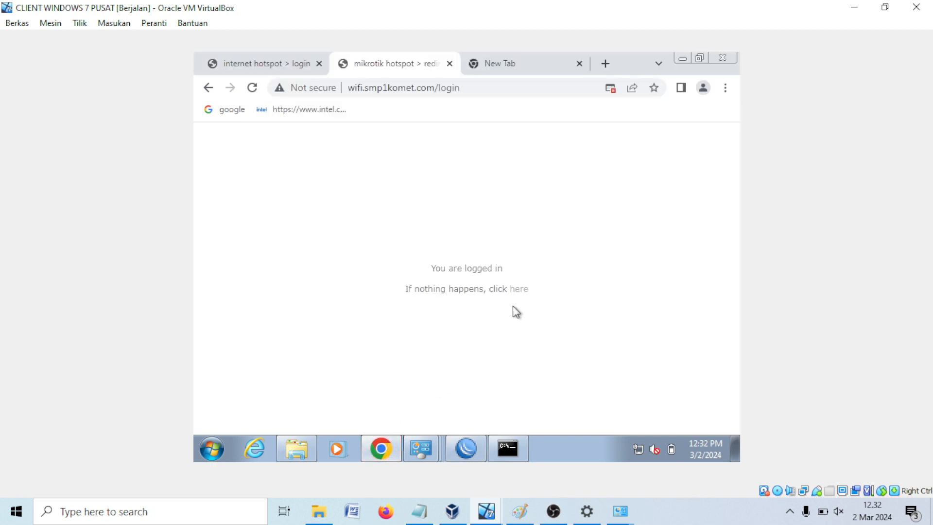
Step: Follow the redirect links, then change the address to the hotspot /logout page
left_click(522, 290)
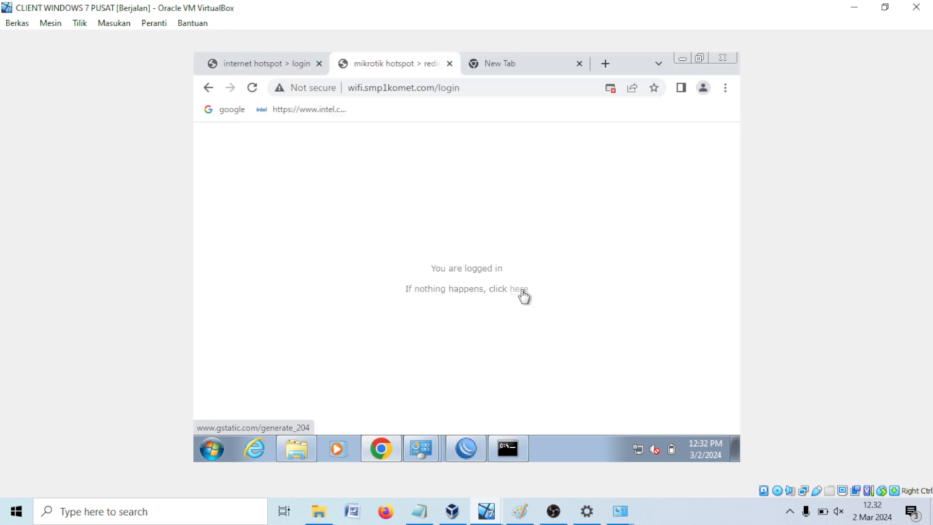
left_click(521, 291)
left_click(458, 97)
left_click(486, 91)
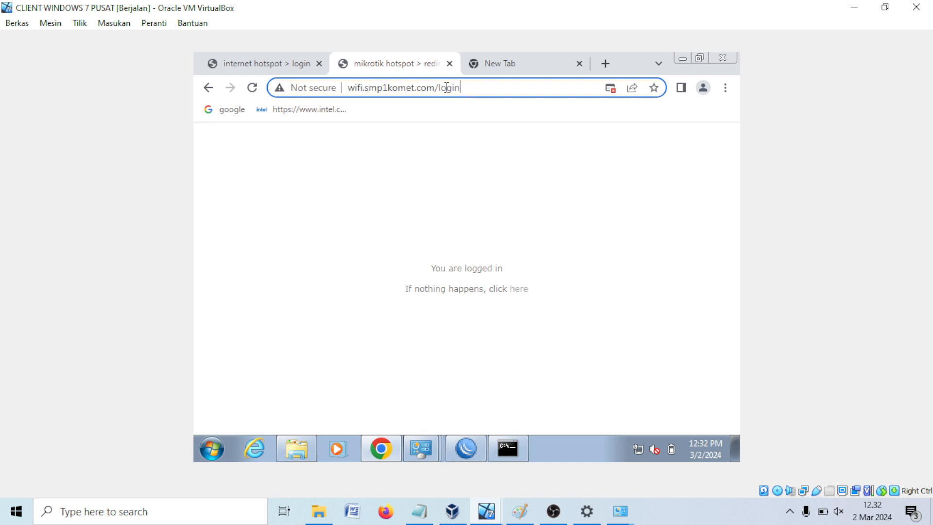
left_click_drag(446, 85, 468, 87)
key("BackSpace")
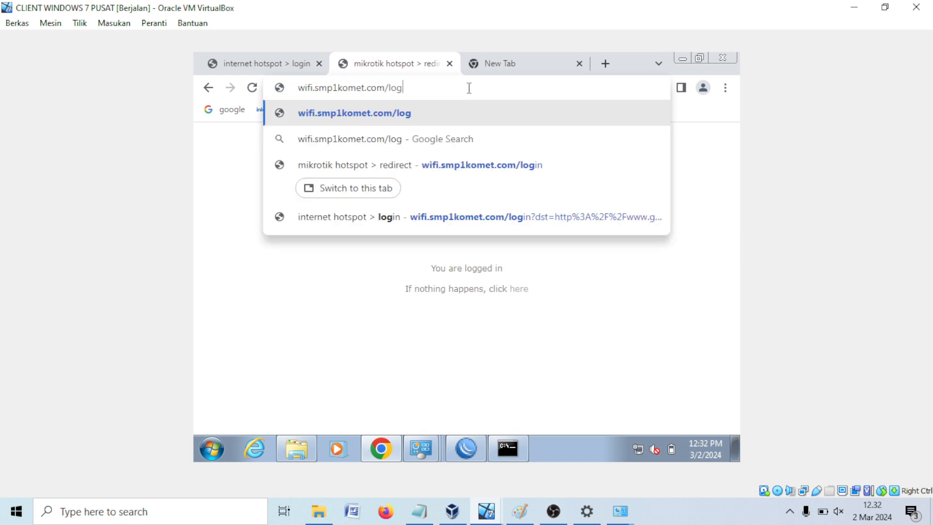
type("out")
key("Return")
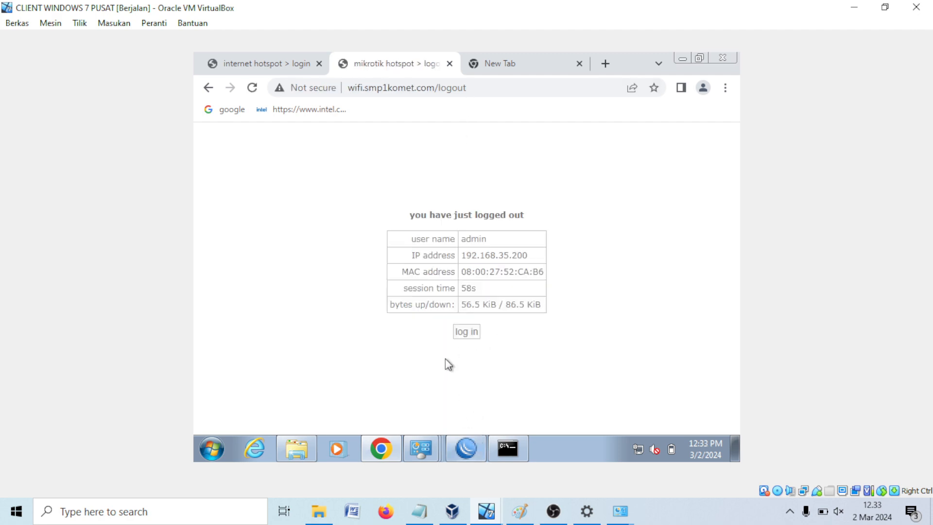
Step: Log the admin hotspot session off and back in
left_click(465, 333)
left_click(473, 330)
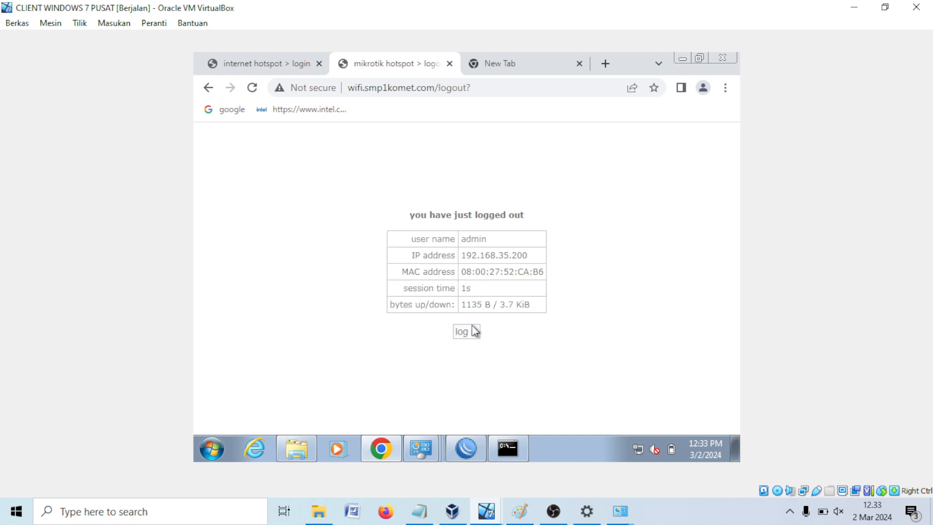
left_click(475, 331)
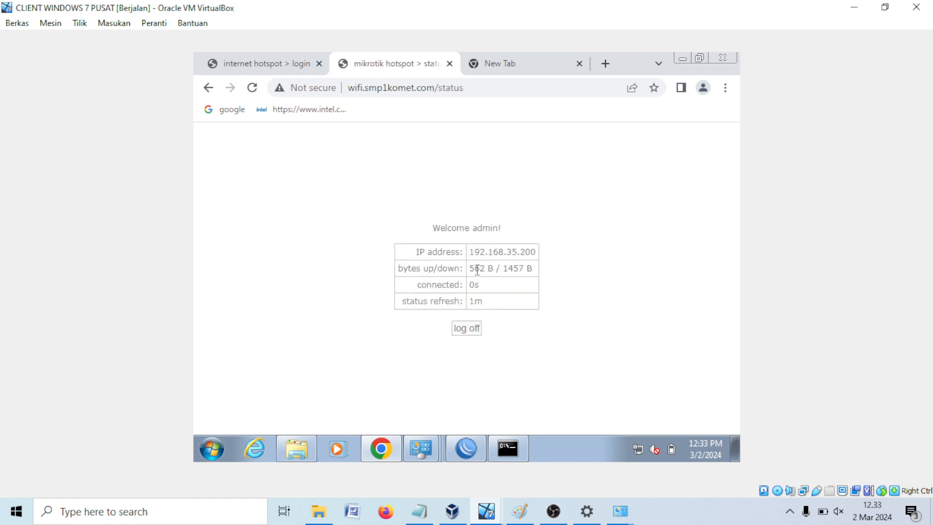
left_click(475, 442)
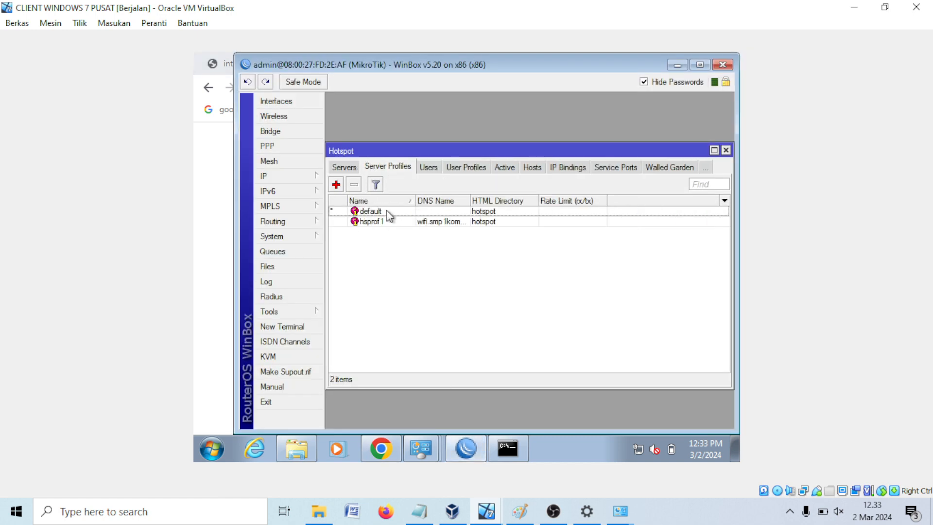
Step: Uncheck Cookie login in the hsprof1 server profile and apply the change
double_click(379, 221)
left_click(613, 183)
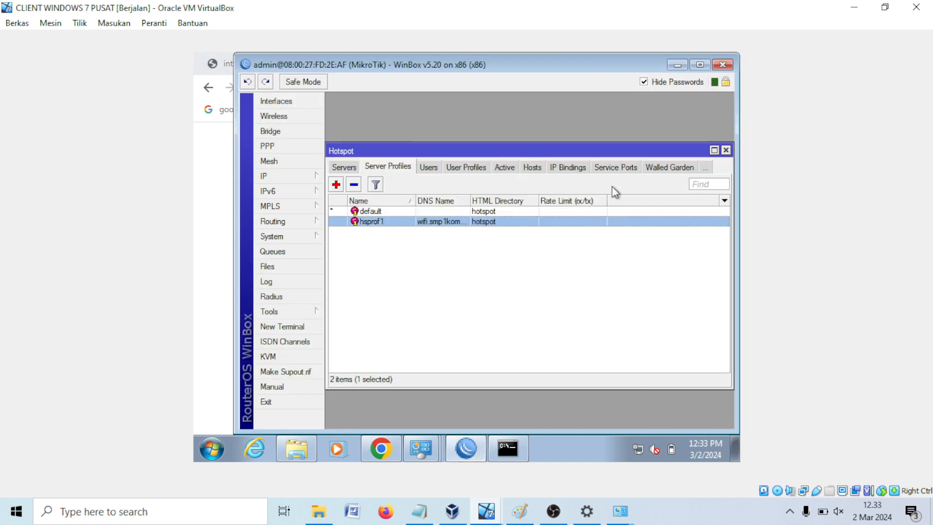
double_click(392, 222)
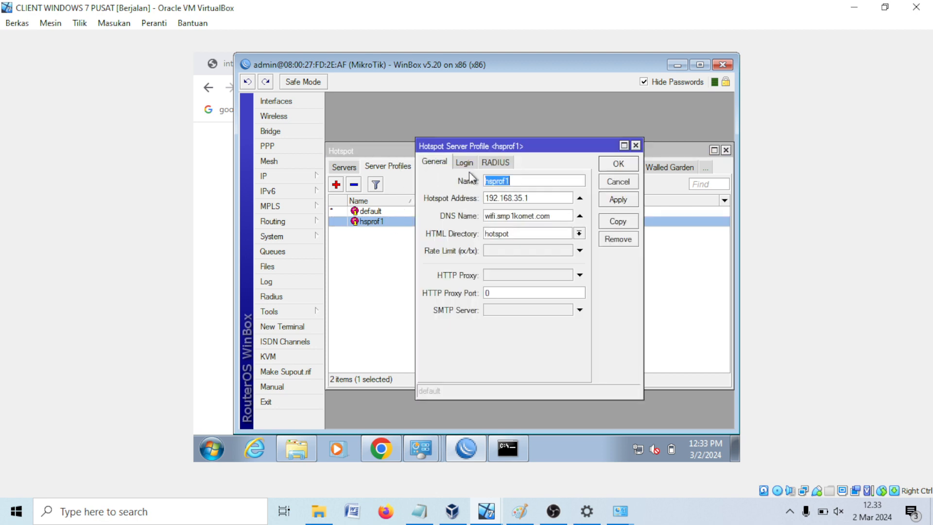
left_click(464, 162)
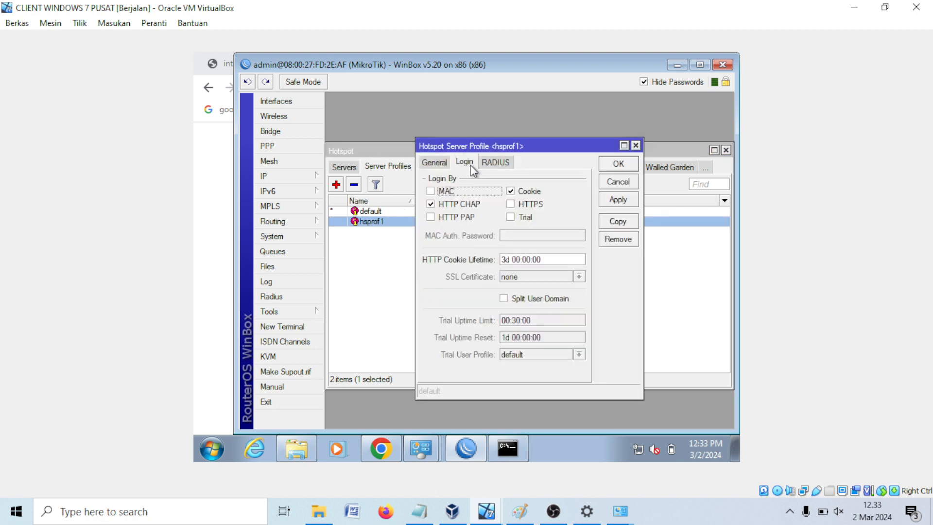
left_click(533, 193)
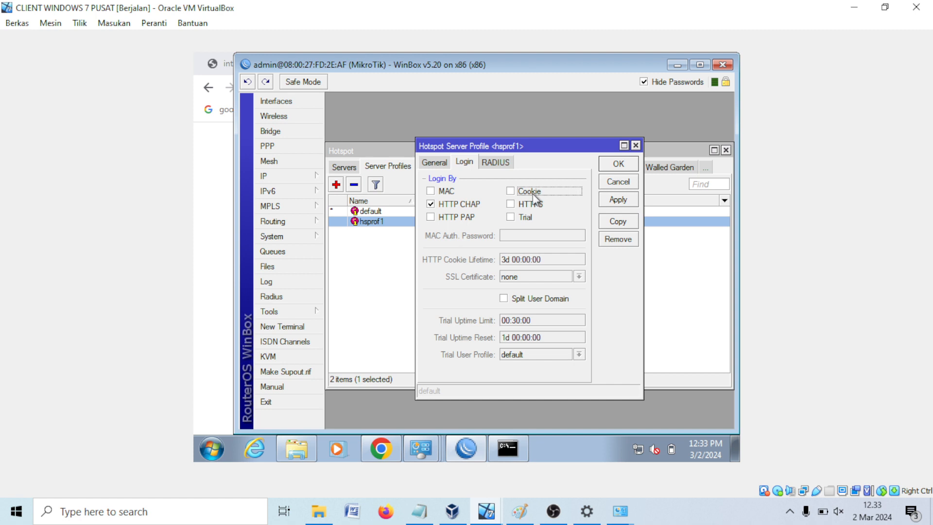
left_click(618, 199)
left_click(618, 163)
Step: Log off in Chrome and log into the hotspot as budi with its password
left_click(381, 447)
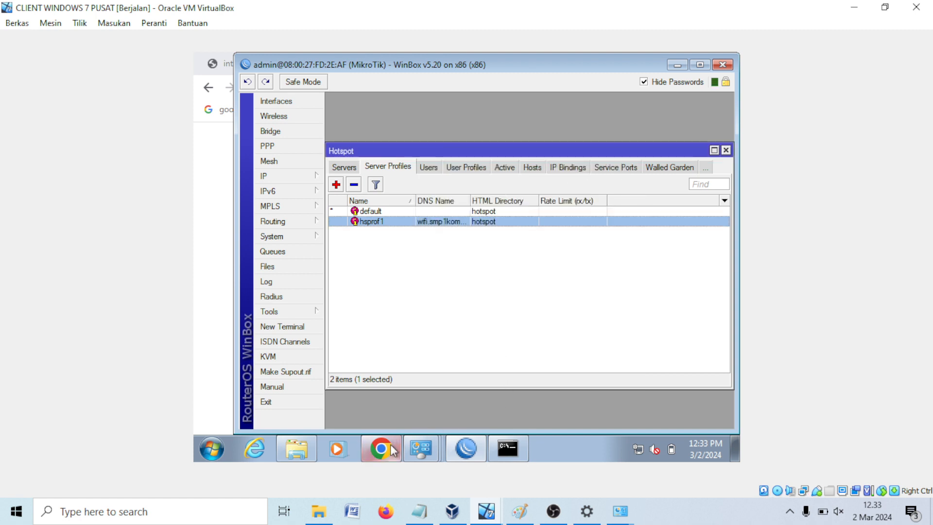
left_click(466, 328)
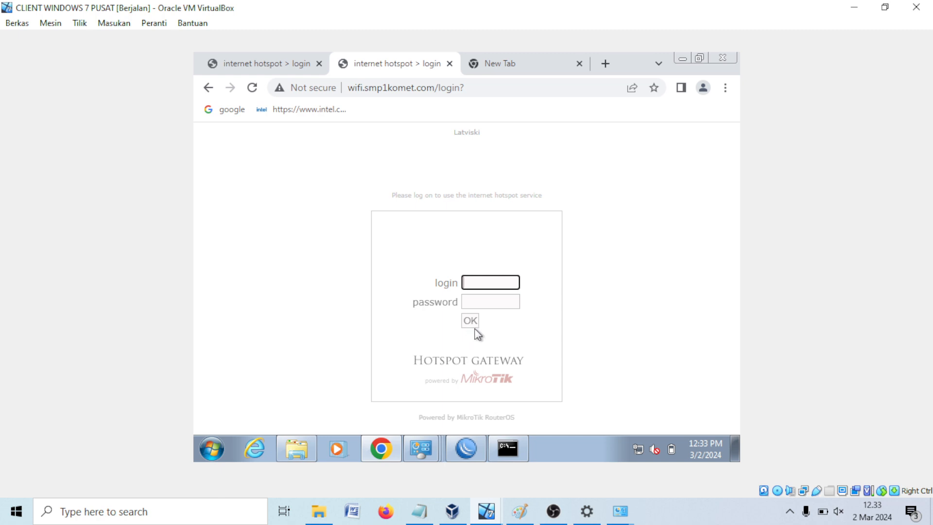
type("budi")
key("Tab")
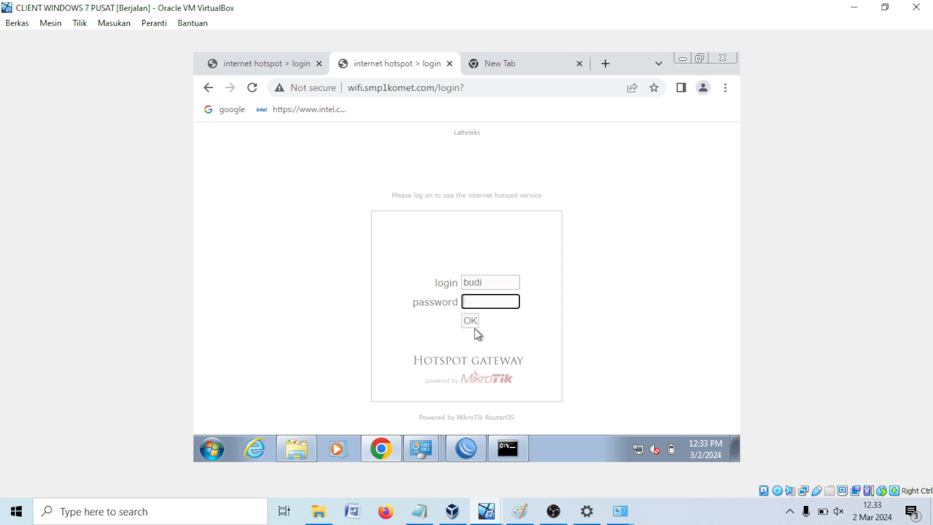
type("123")
key("Return")
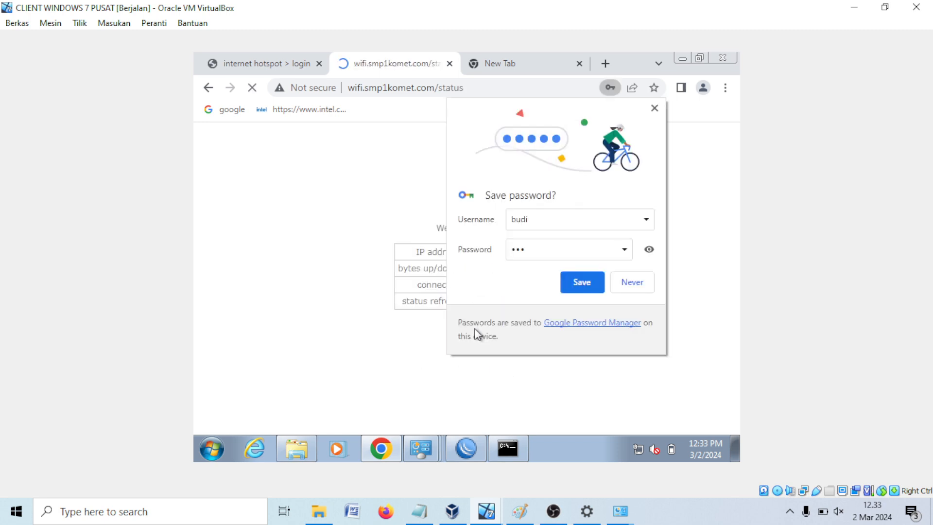
left_click(627, 287)
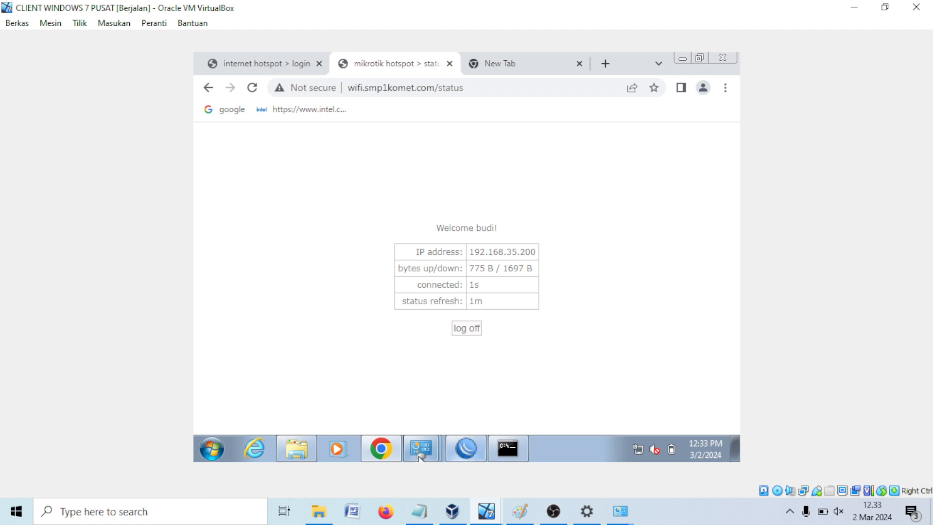
left_click(474, 453)
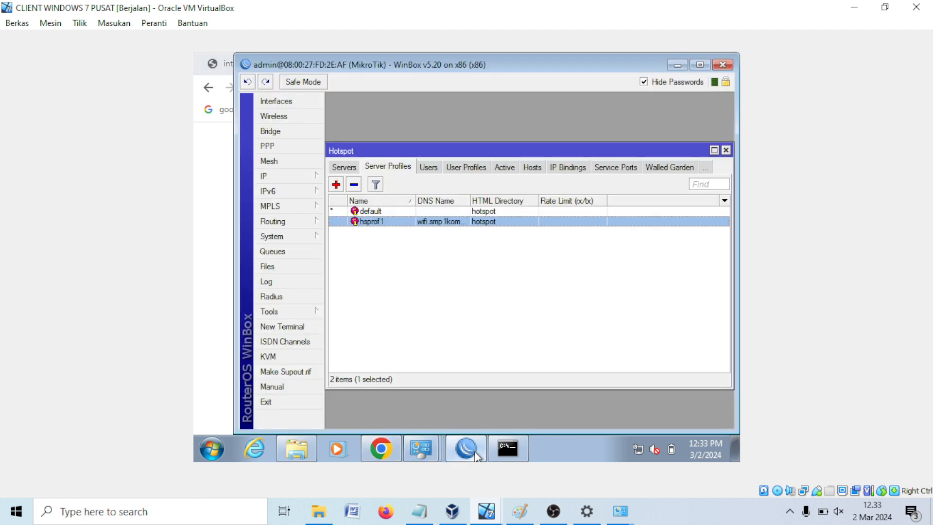
Step: Show and select budi's session in the Hotspot Active list
left_click(426, 168)
left_click(467, 167)
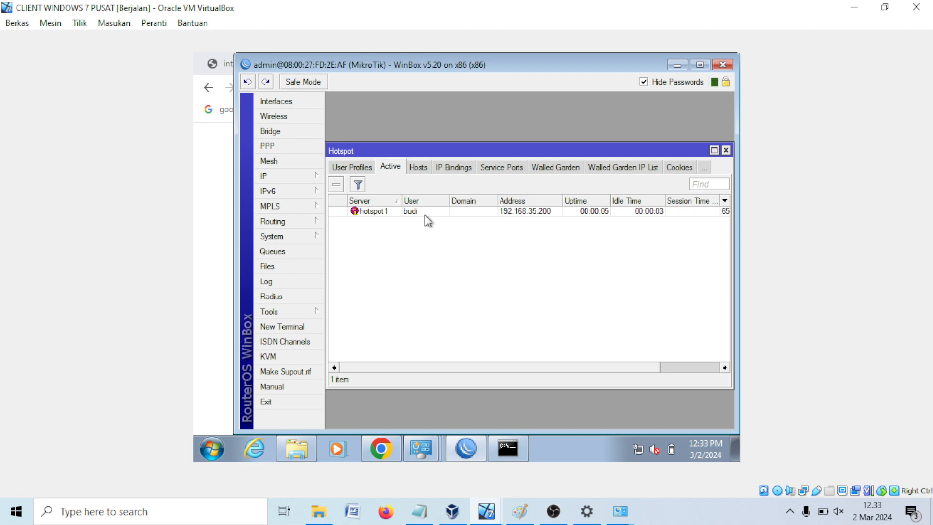
left_click(535, 212)
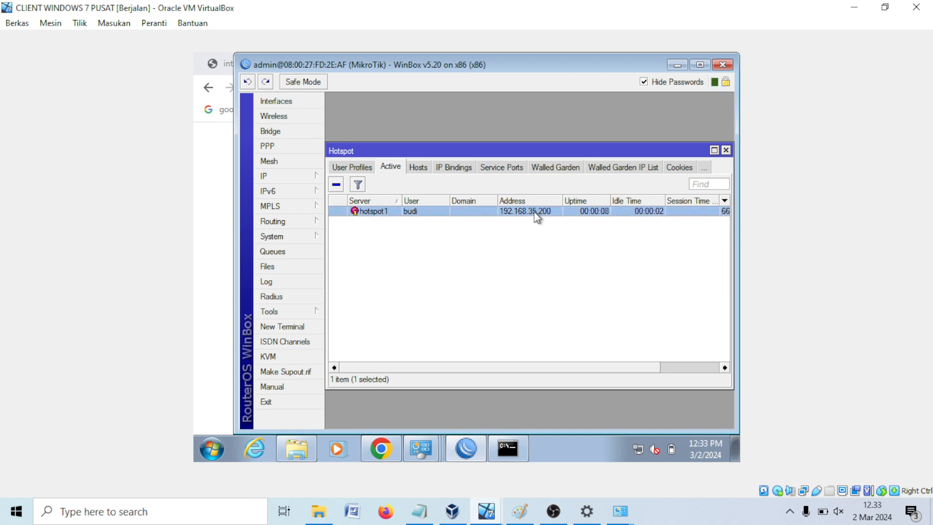
Step: Open the client adapter's network connection details to check its IPv4 address
right_click(637, 449)
left_click(585, 407)
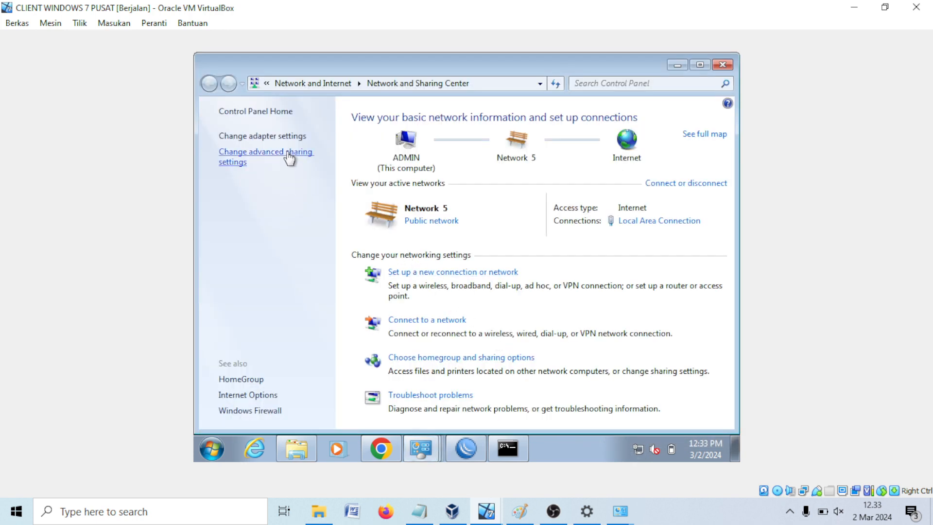
left_click(285, 138)
right_click(270, 140)
left_click(305, 164)
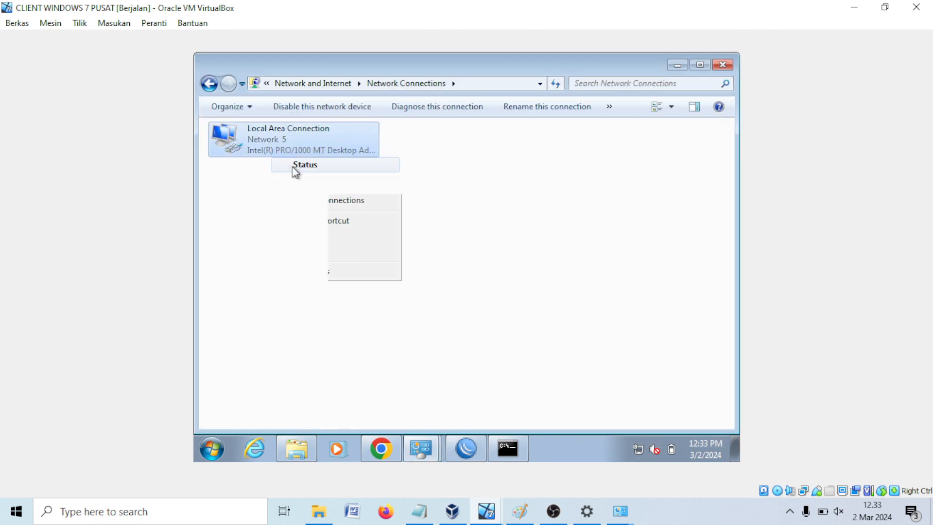
left_click(414, 235)
left_click(487, 235)
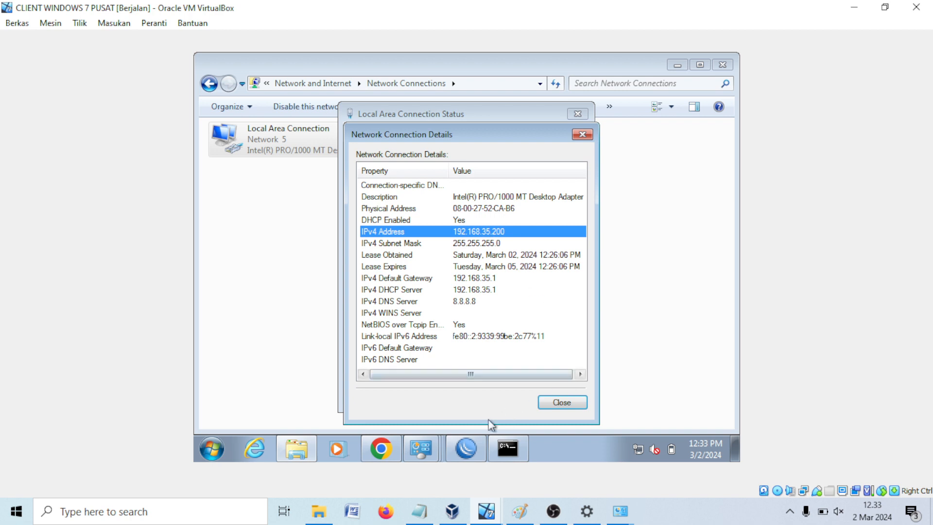
left_click(464, 445)
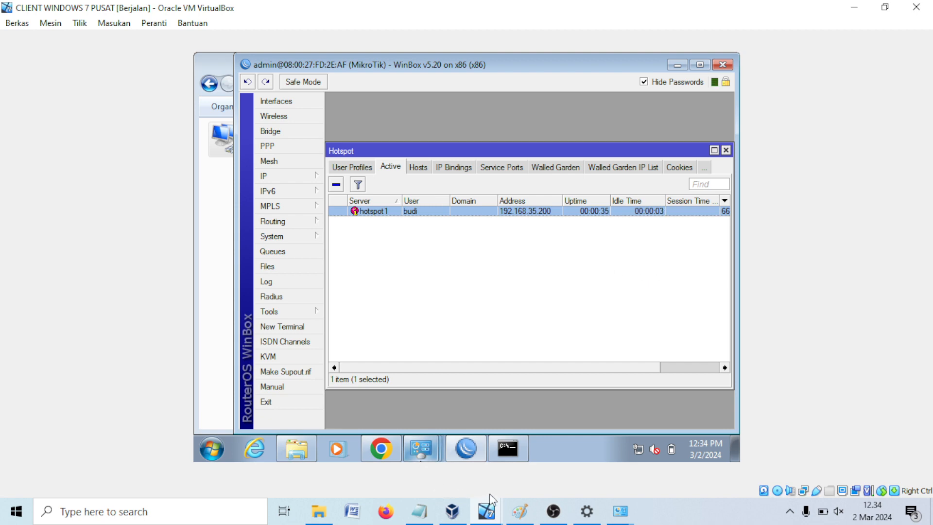
left_click(520, 510)
Step: Highlight IP STATIS, DHCP CLIENT, DHCP SERVER and HOTSPOT in the title, then minimize Notepad and Paint
left_click(420, 510)
left_click(180, 414)
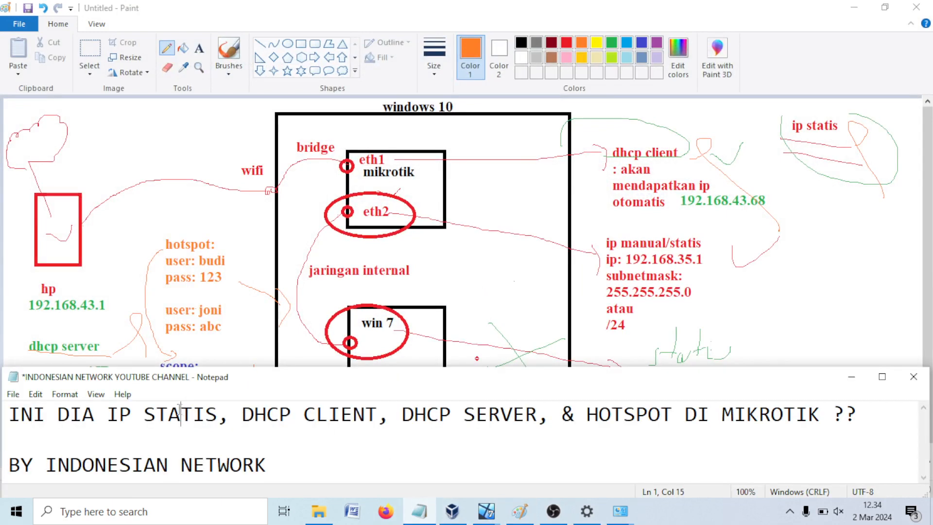
left_click_drag(107, 414, 364, 414)
left_click_drag(427, 414, 542, 417)
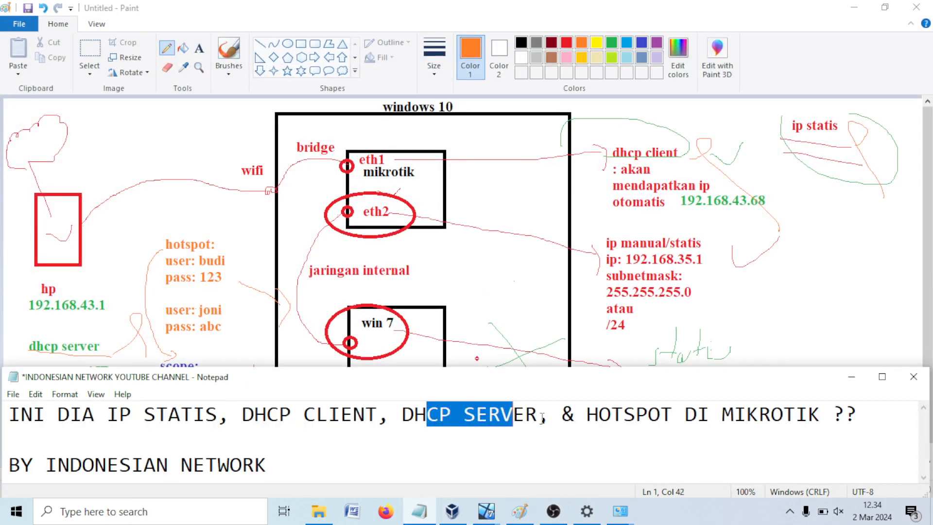
left_click_drag(610, 414, 685, 415)
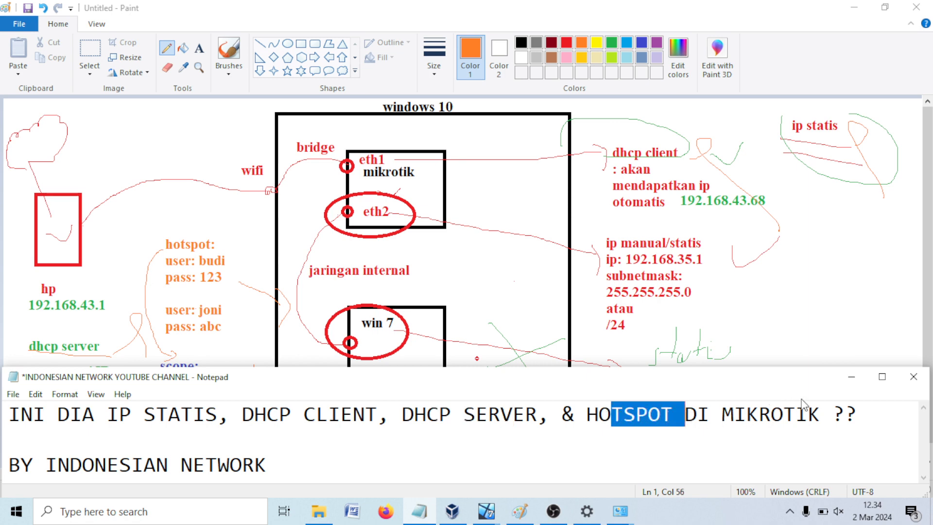
left_click(851, 376)
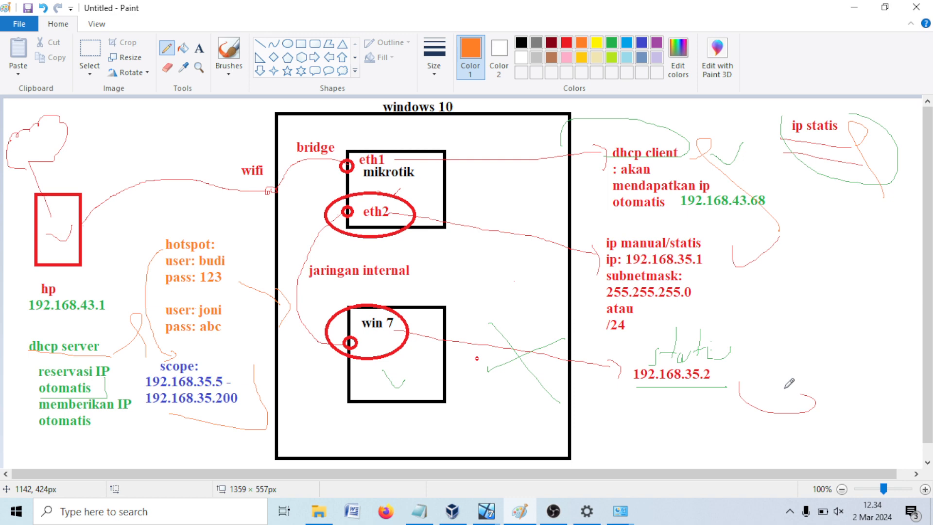
left_click(844, 11)
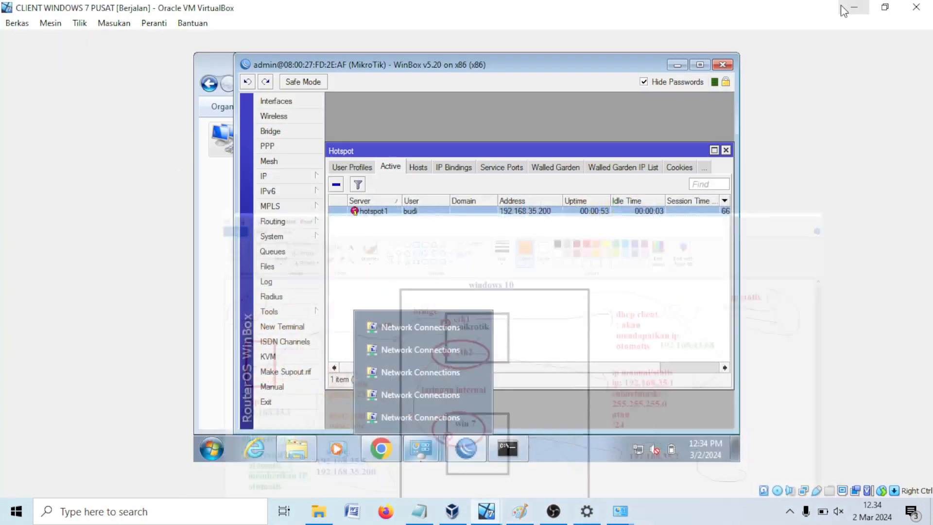